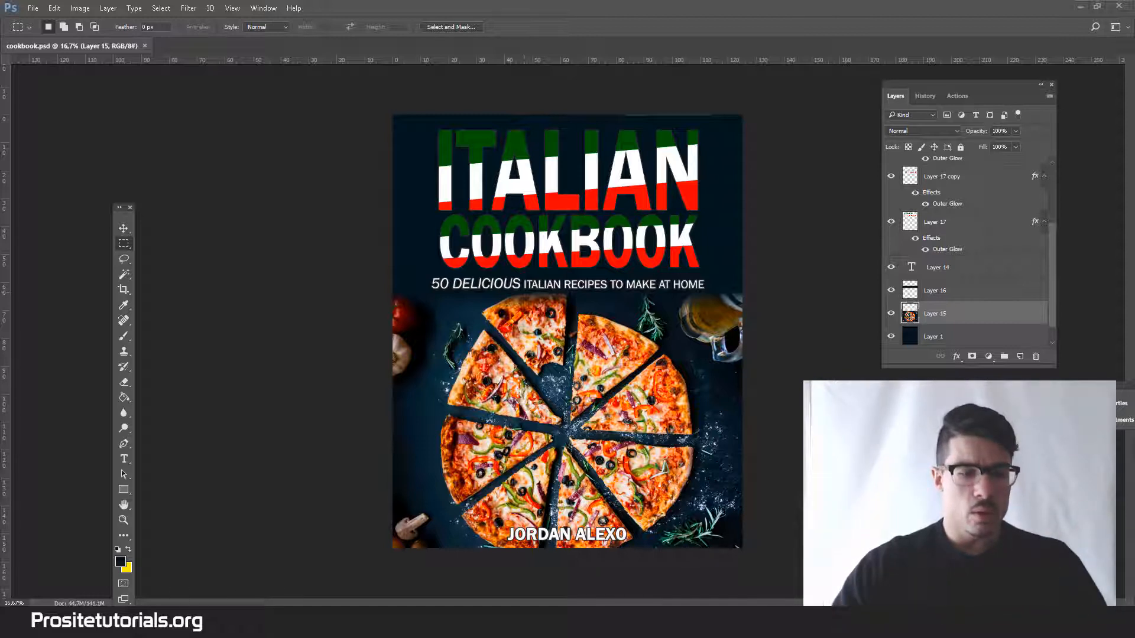
# Move the floating toolbox closer to the book cover artwork.
pyautogui.moveTo(118, 626)
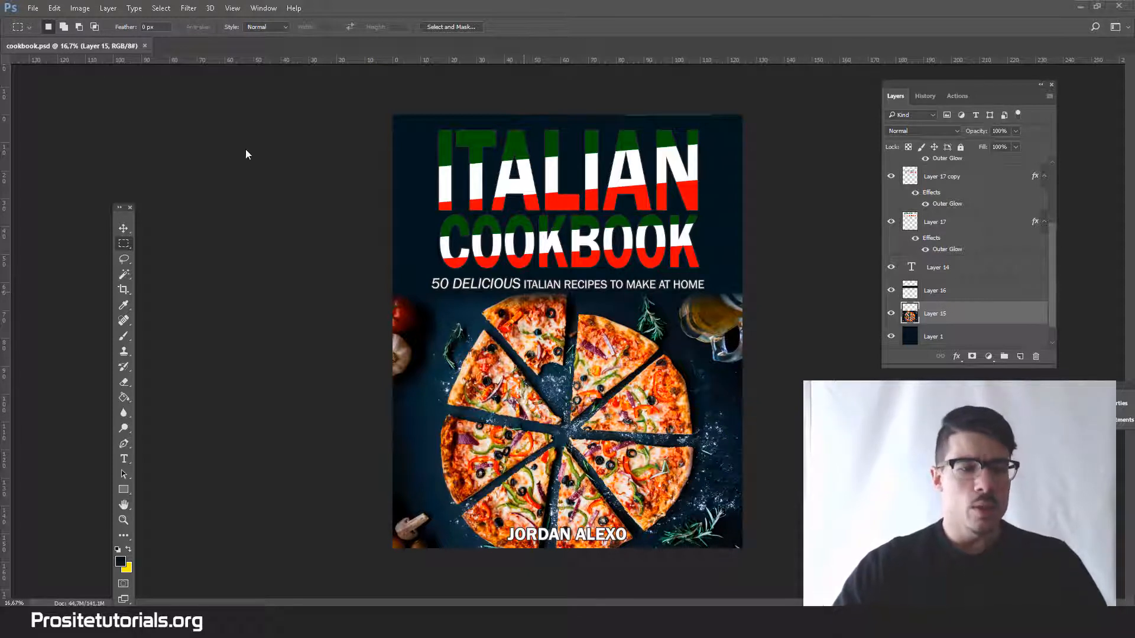
pyautogui.moveTo(124, 217); pyautogui.dragTo(157, 160)
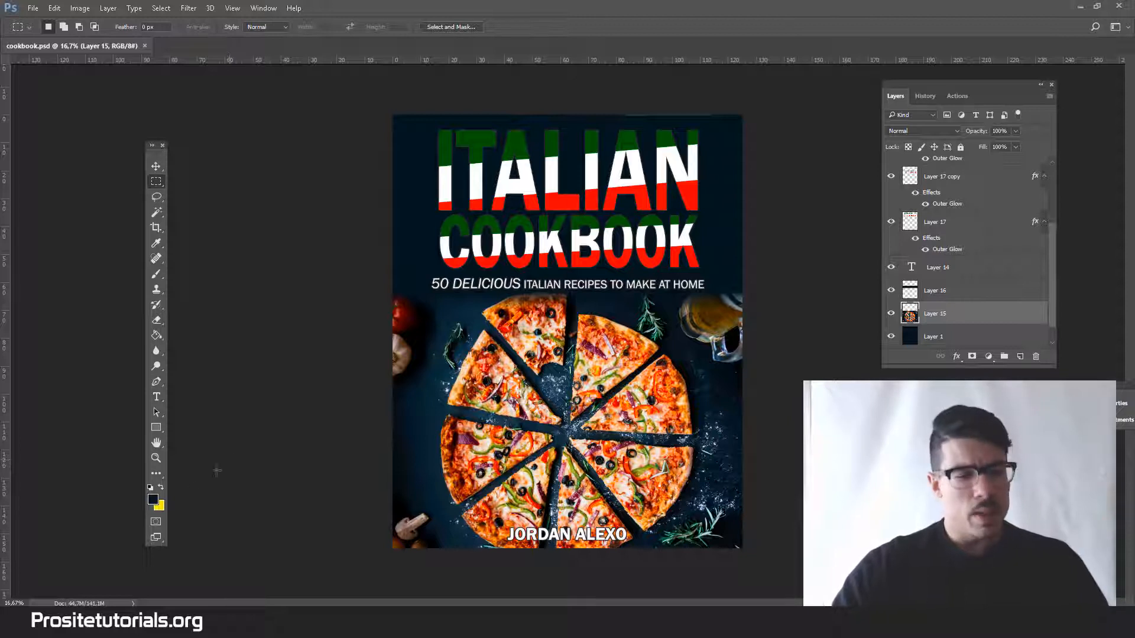
# Switch to Chrome and open CreateSpace's Artwork & Templates help page from the "createspace template generator" search results.
pyautogui.moveTo(113, 606)
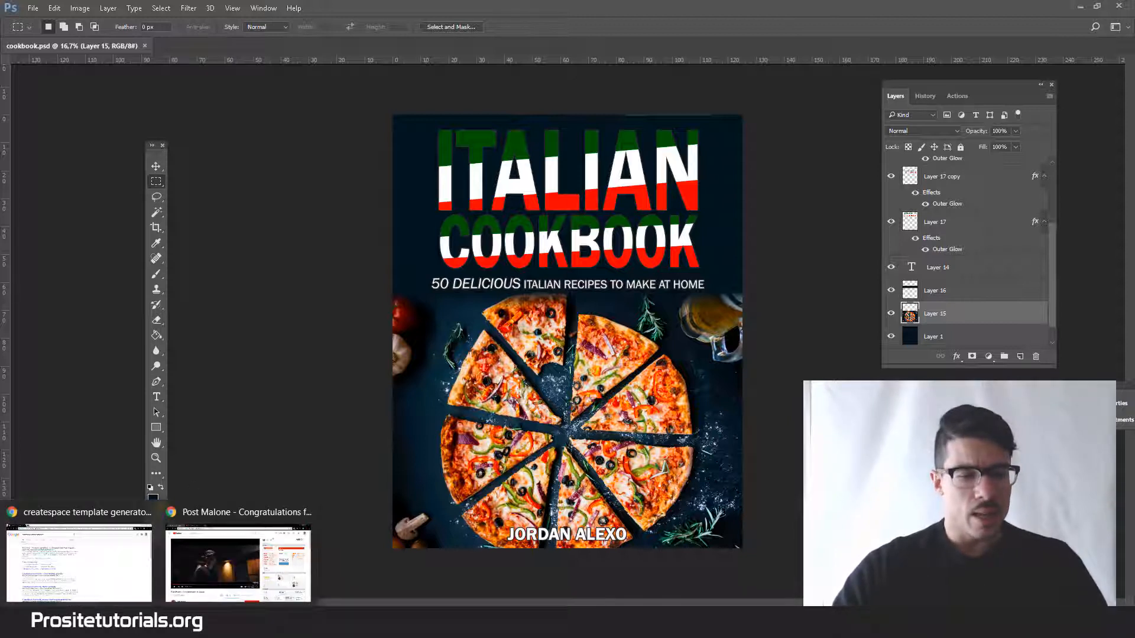
pyautogui.click(114, 590)
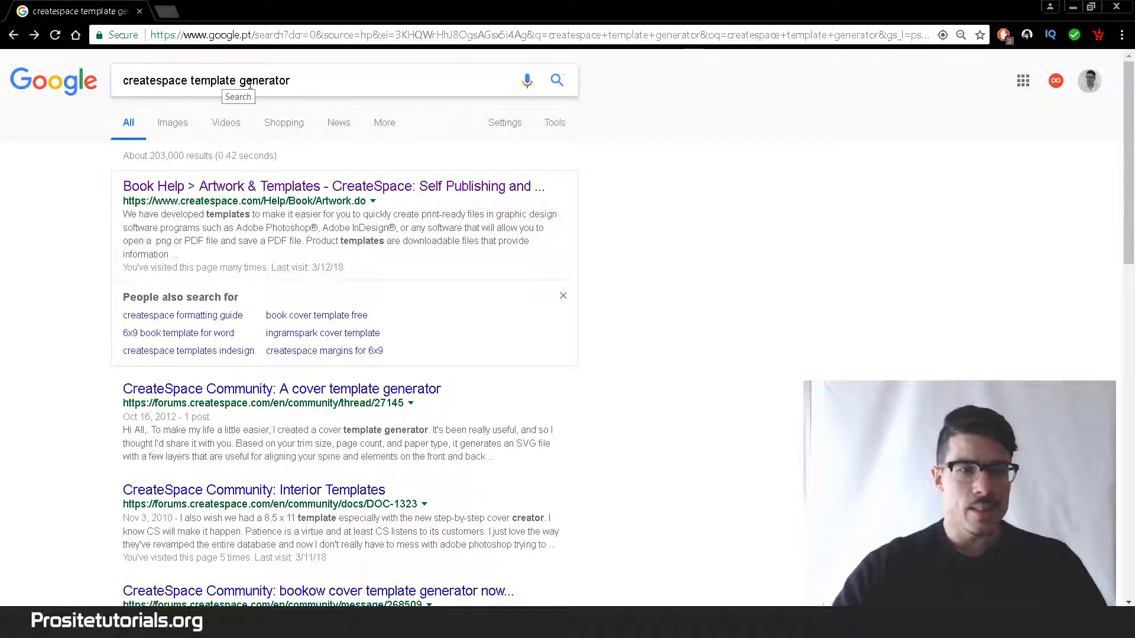
pyautogui.doubleClick(352, 84)
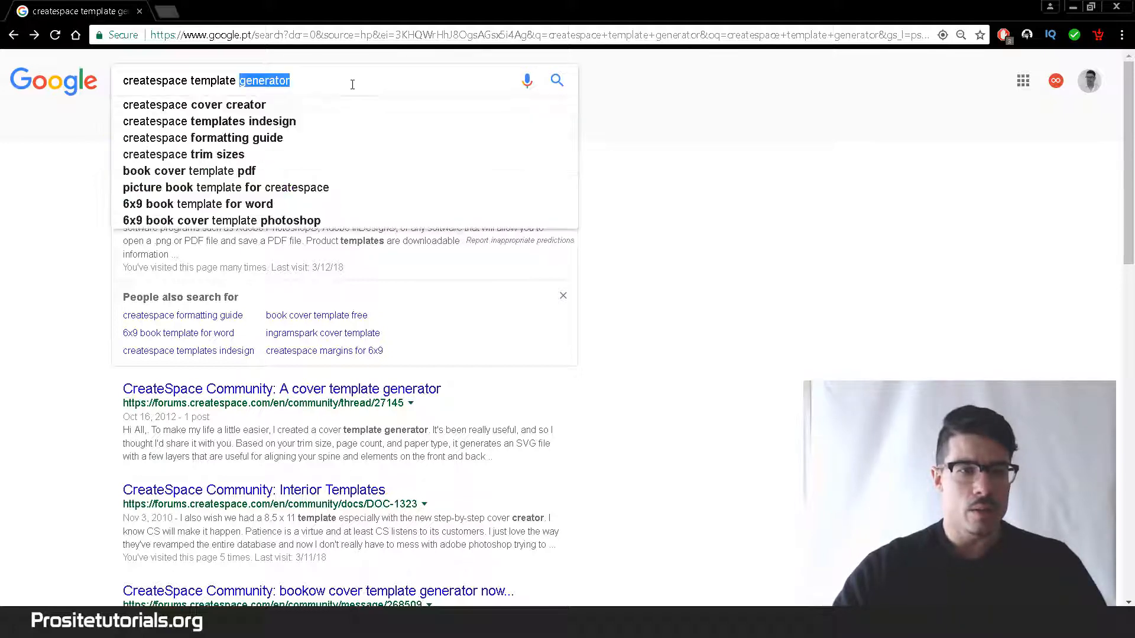
pyautogui.click(783, 408)
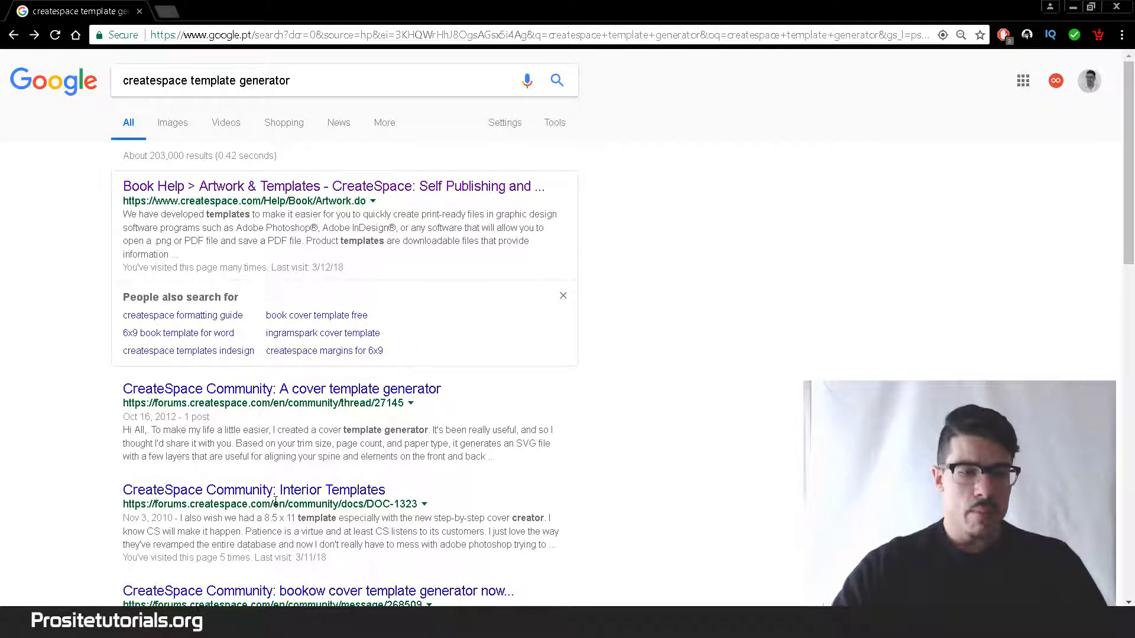
pyautogui.click(281, 395)
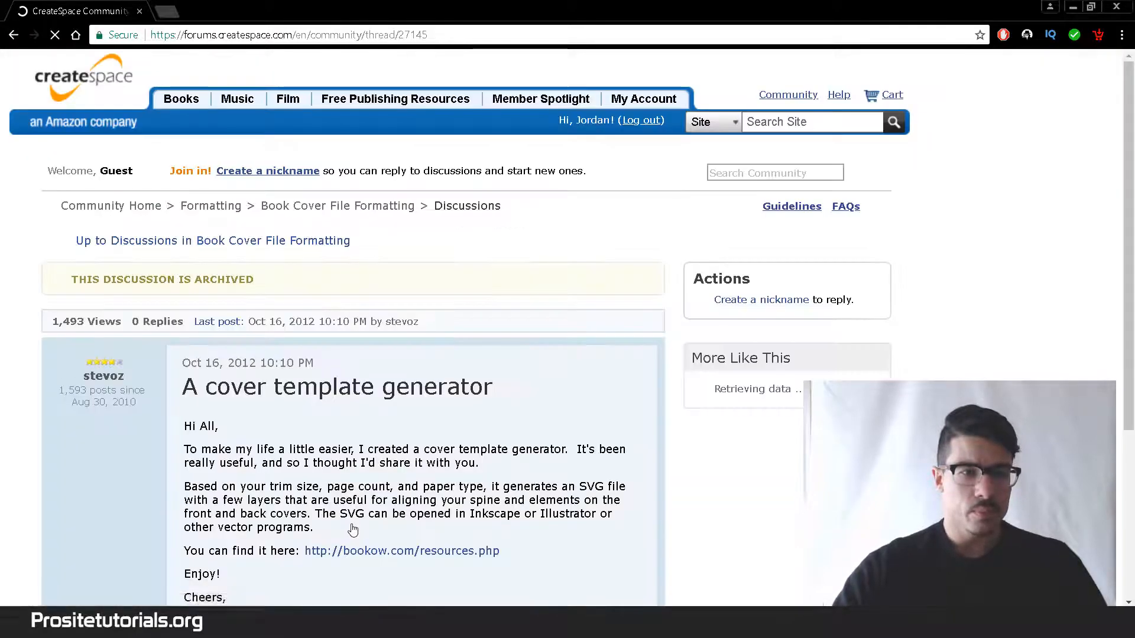
pyautogui.click(12, 35)
pyautogui.click(285, 188)
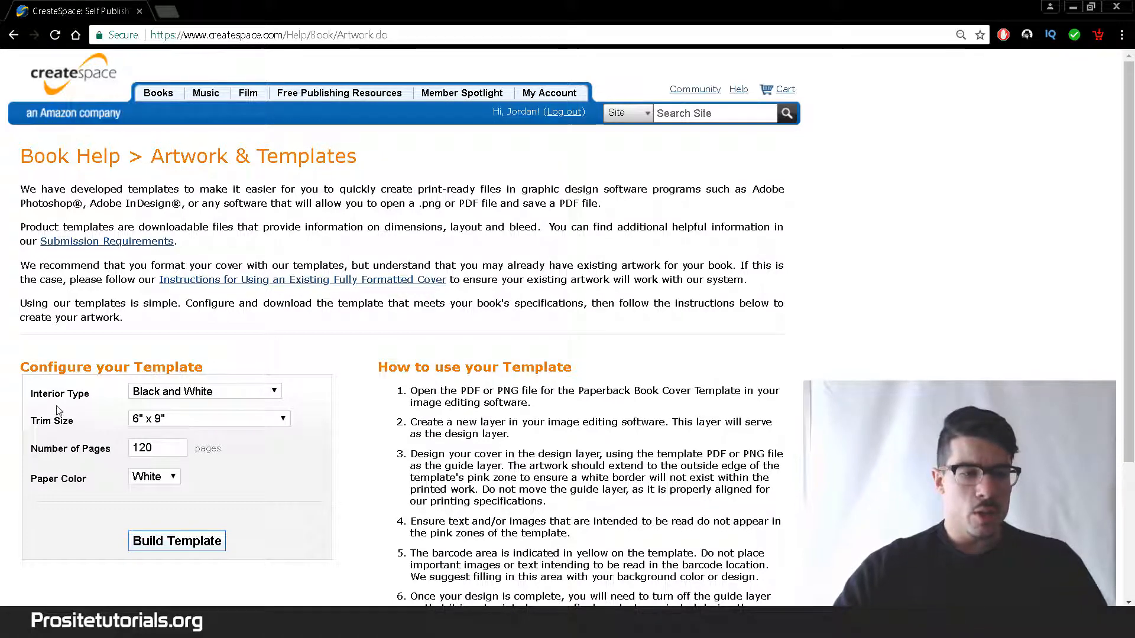
# Build a cover template with a Black and White interior, 6" x 9" trim size, 120 pages and White paper.
pyautogui.click(177, 391)
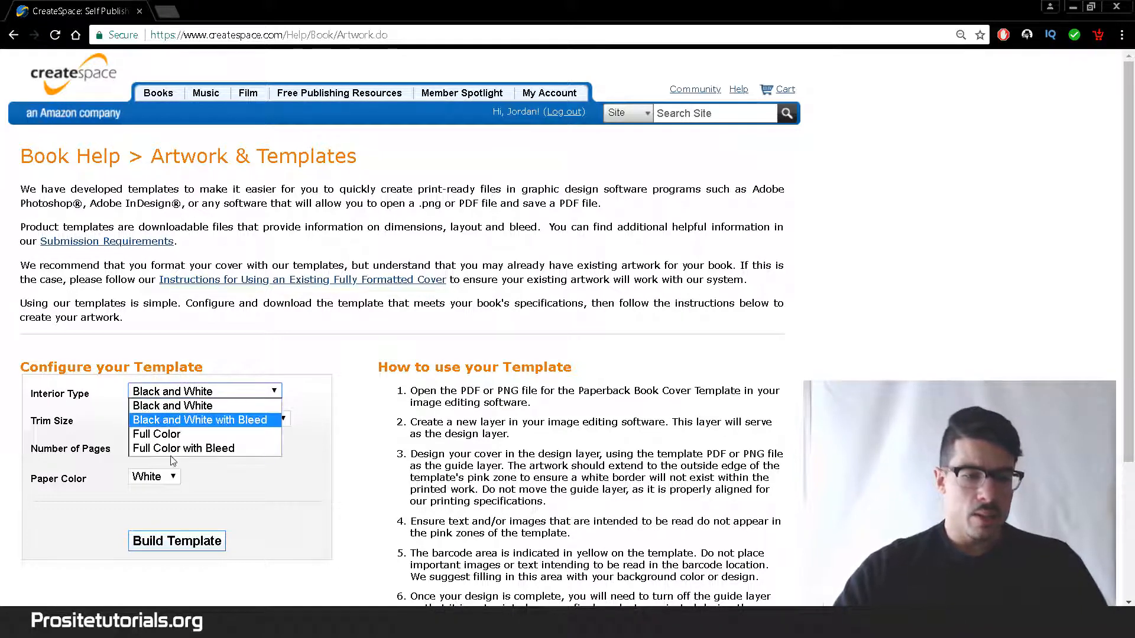
pyautogui.click(197, 407)
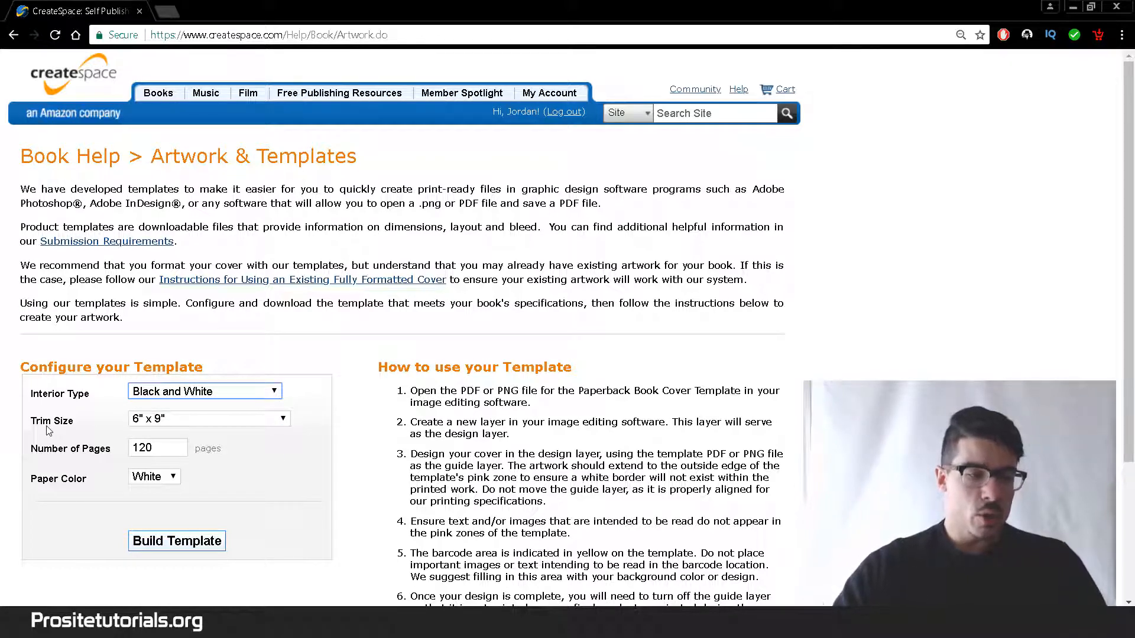
pyautogui.click(157, 423)
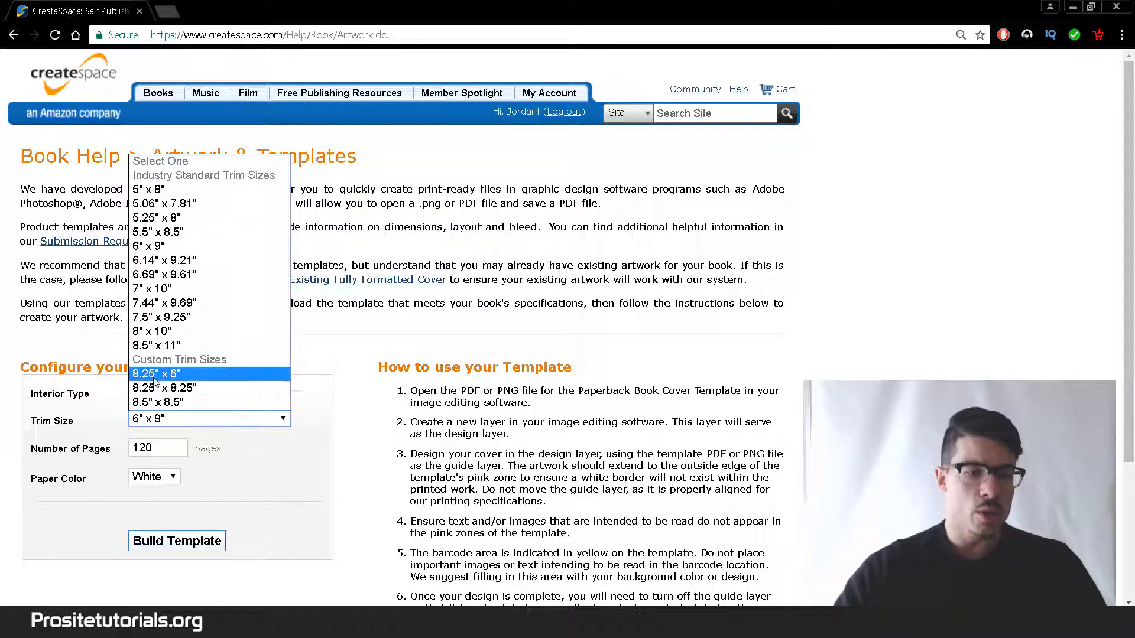
pyautogui.click(181, 193)
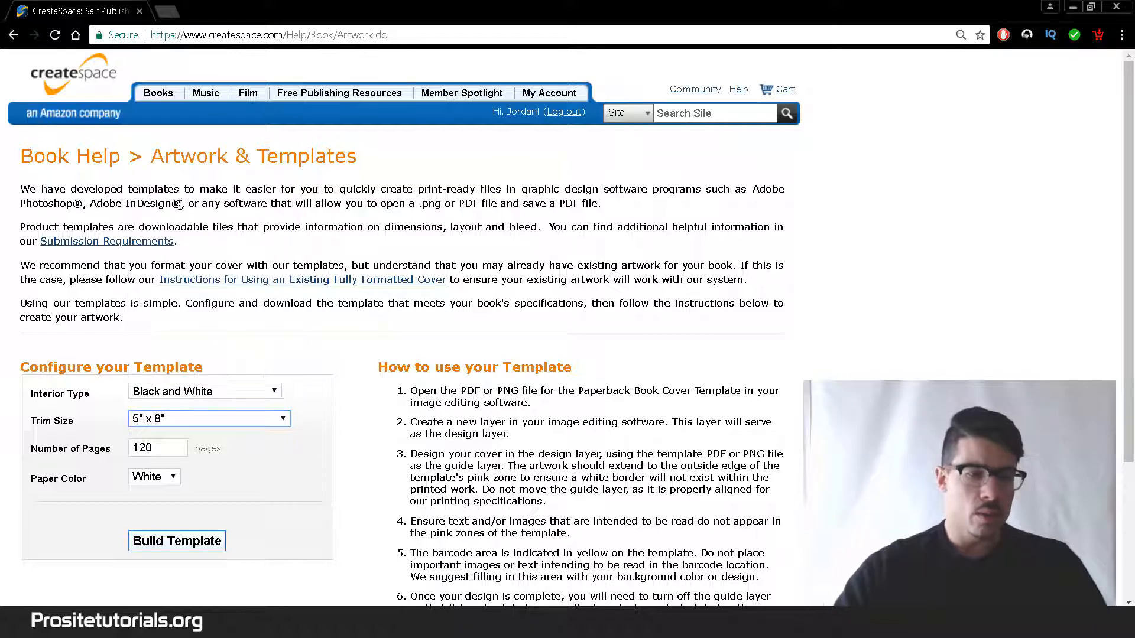
pyautogui.click(165, 424)
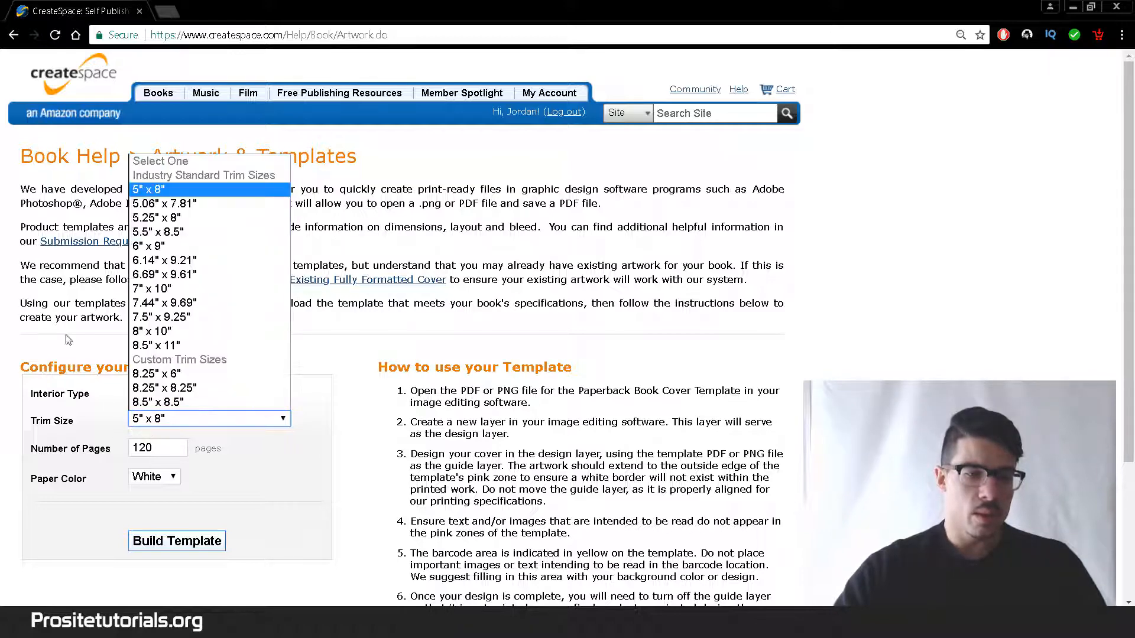
pyautogui.click(194, 247)
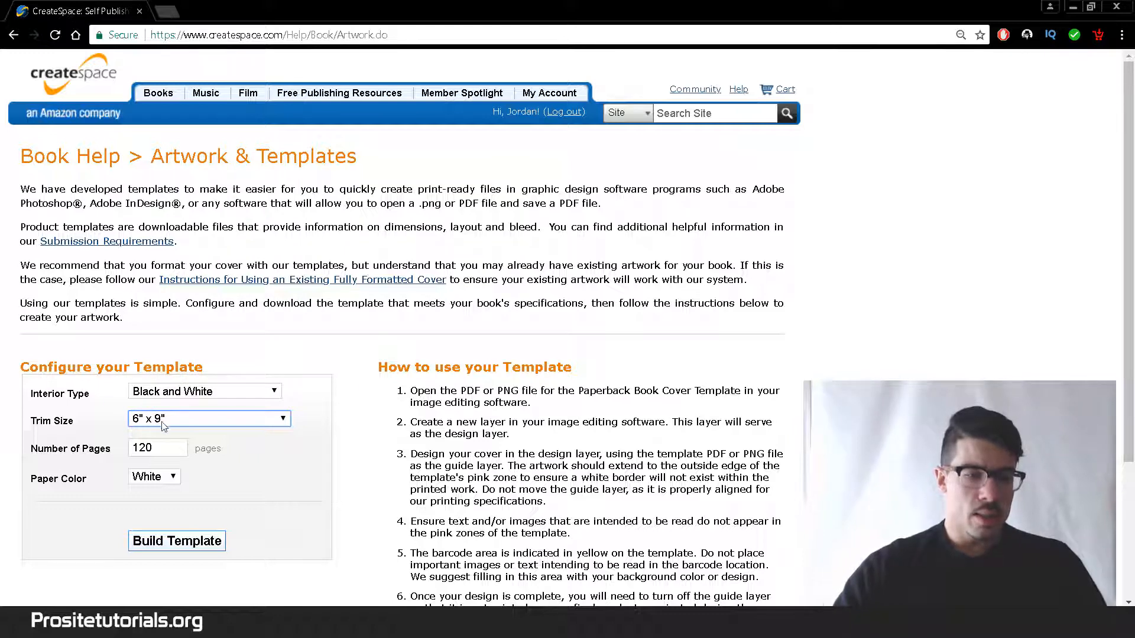
pyautogui.click(150, 449)
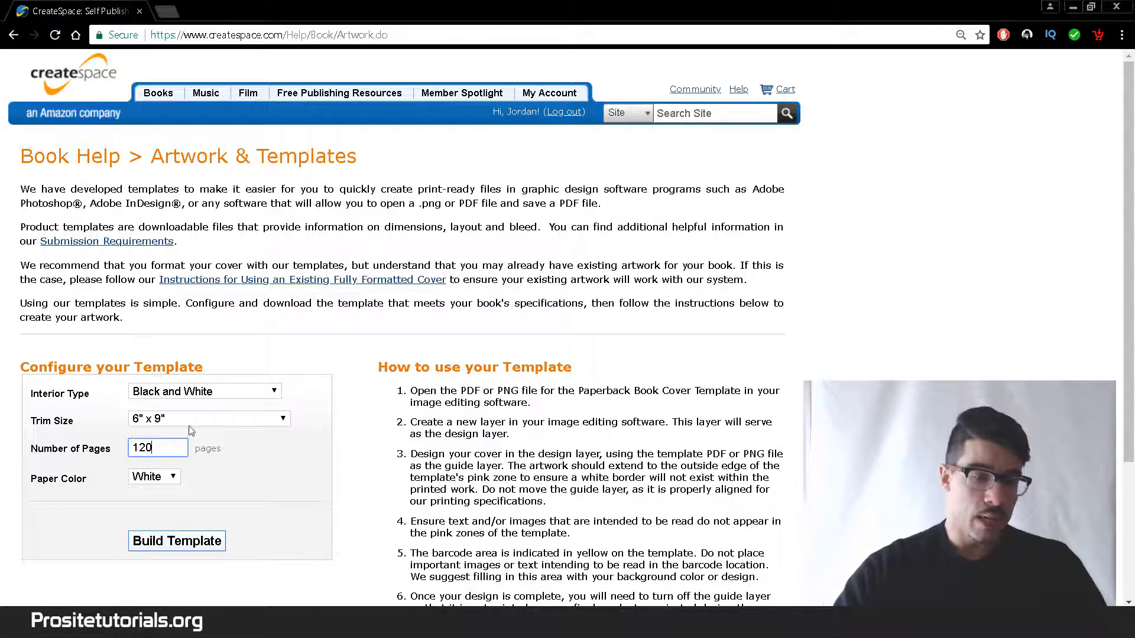
pyautogui.click(160, 541)
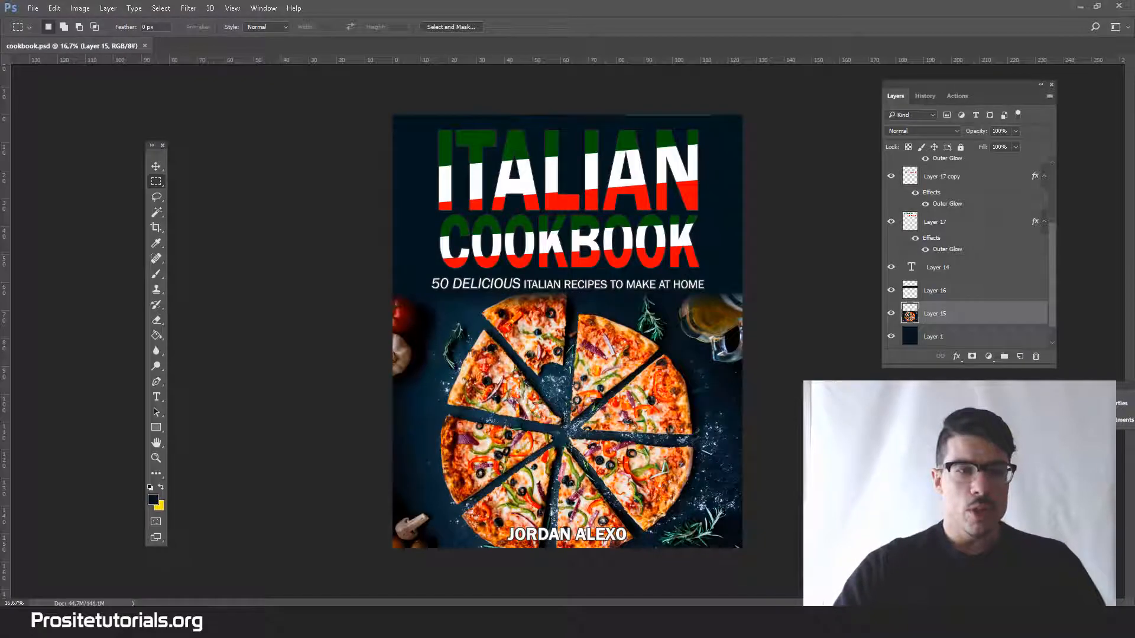
# Switch to Photoshop and open the template image 6x9_BW_120.png from the Format For Createspace folder.
pyautogui.click(30, 6)
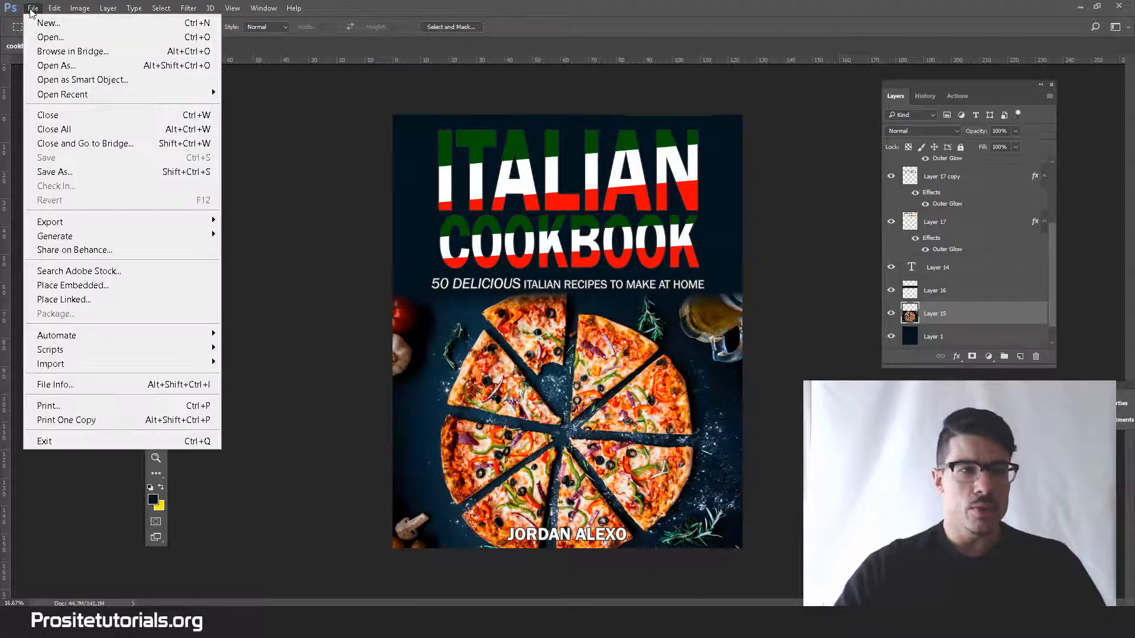
pyautogui.click(40, 40)
pyautogui.click(258, 127)
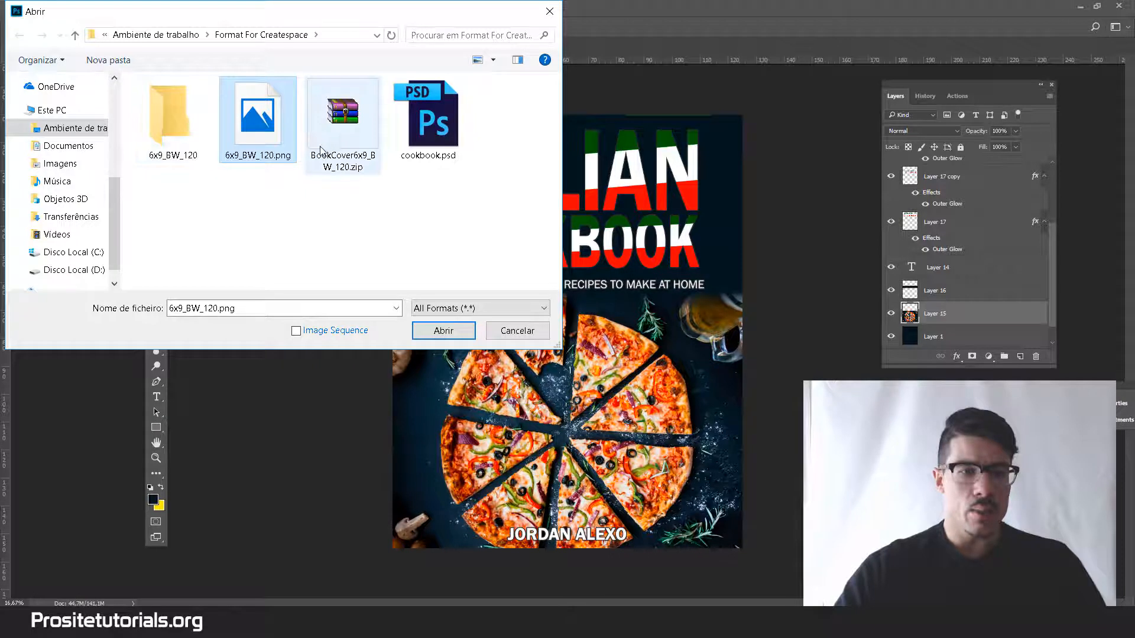
pyautogui.click(182, 128)
pyautogui.doubleClick(182, 128)
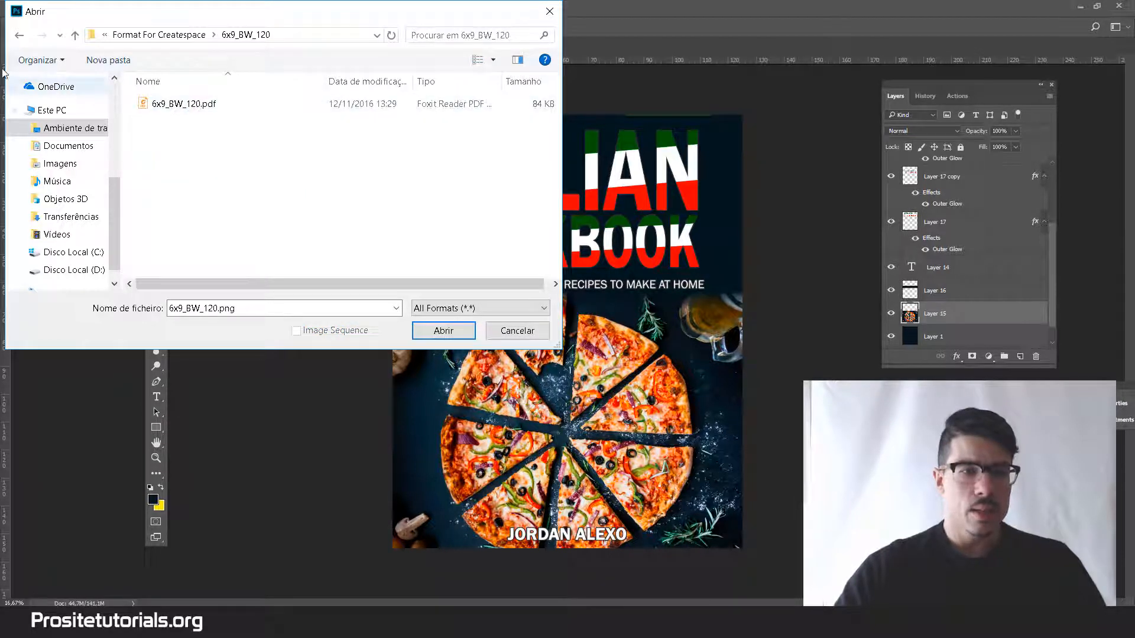
pyautogui.click(18, 37)
pyautogui.click(241, 120)
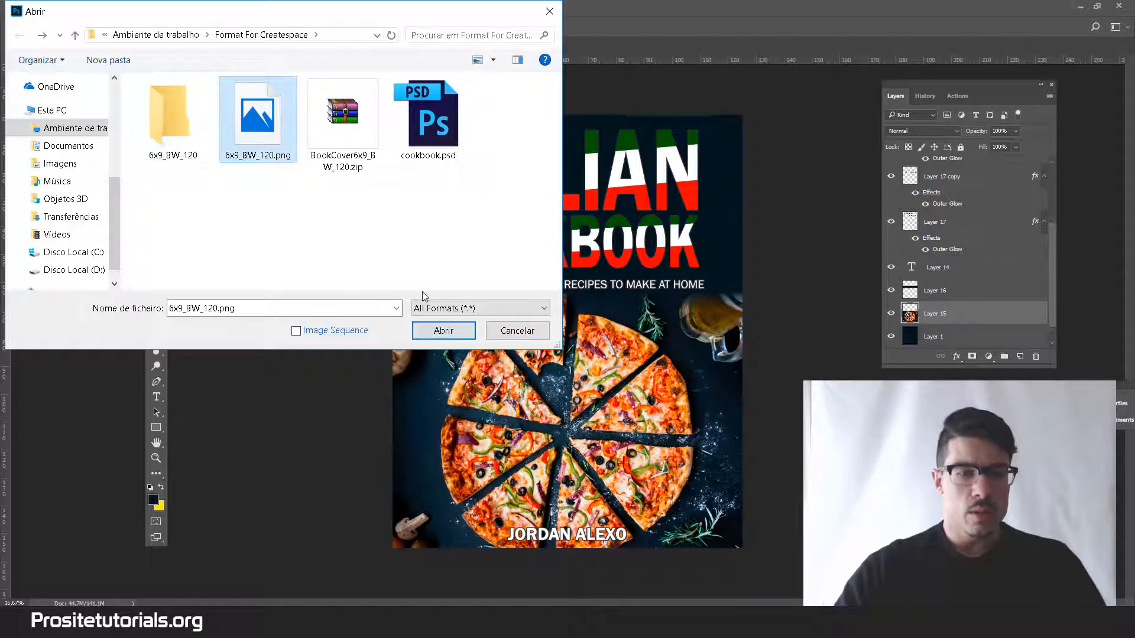
pyautogui.click(442, 331)
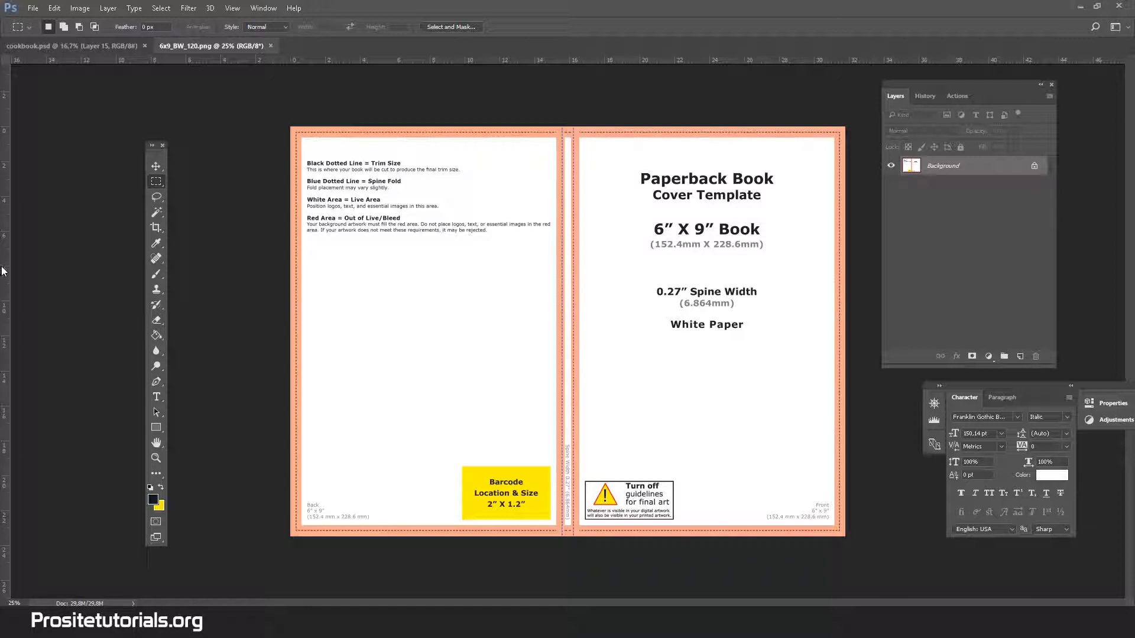
# Examine the trim line and the trim, spine, live-area and bleed notes on the template's back cover.
pyautogui.click(156, 459)
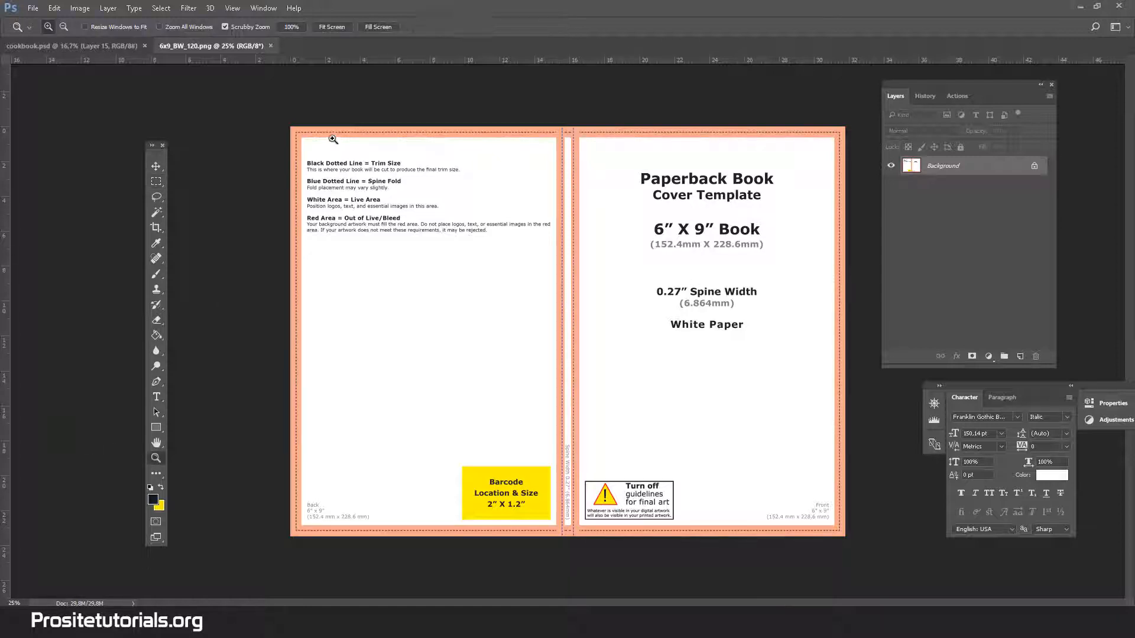
pyautogui.click(306, 123)
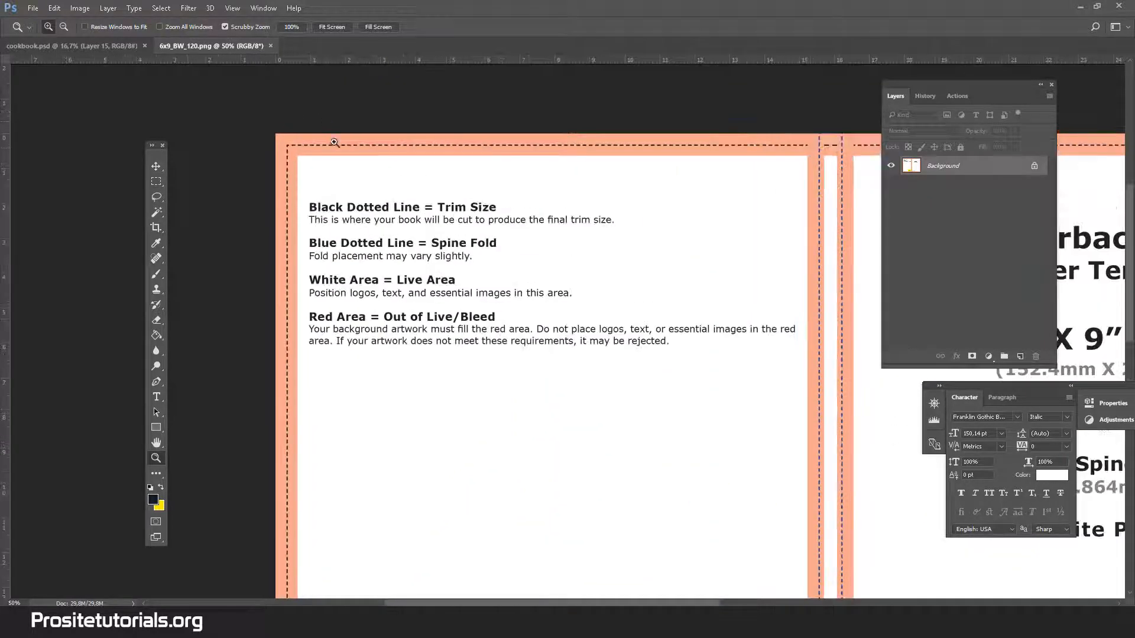
pyautogui.click(342, 149)
pyautogui.click(343, 148)
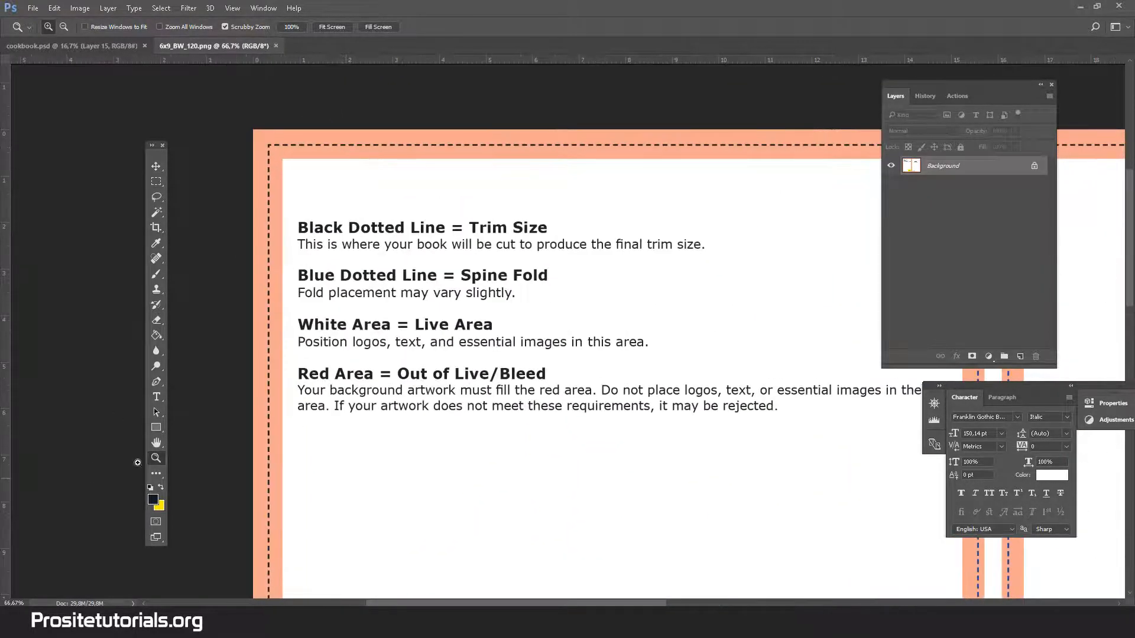
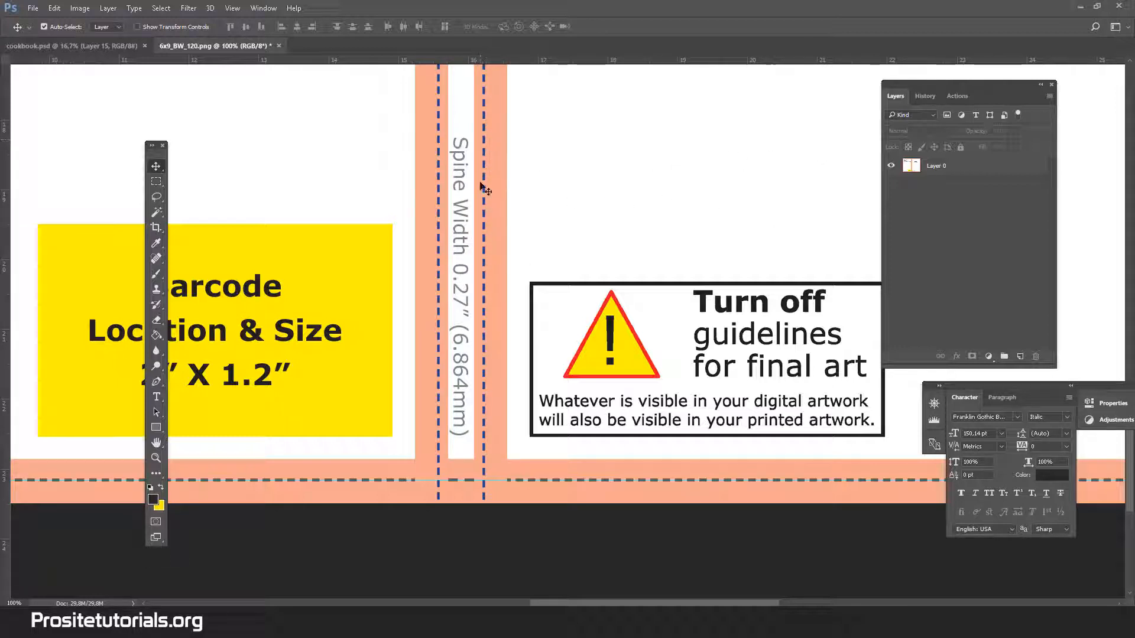
pyautogui.doubleClick(6, 390)
pyautogui.click(722, 141)
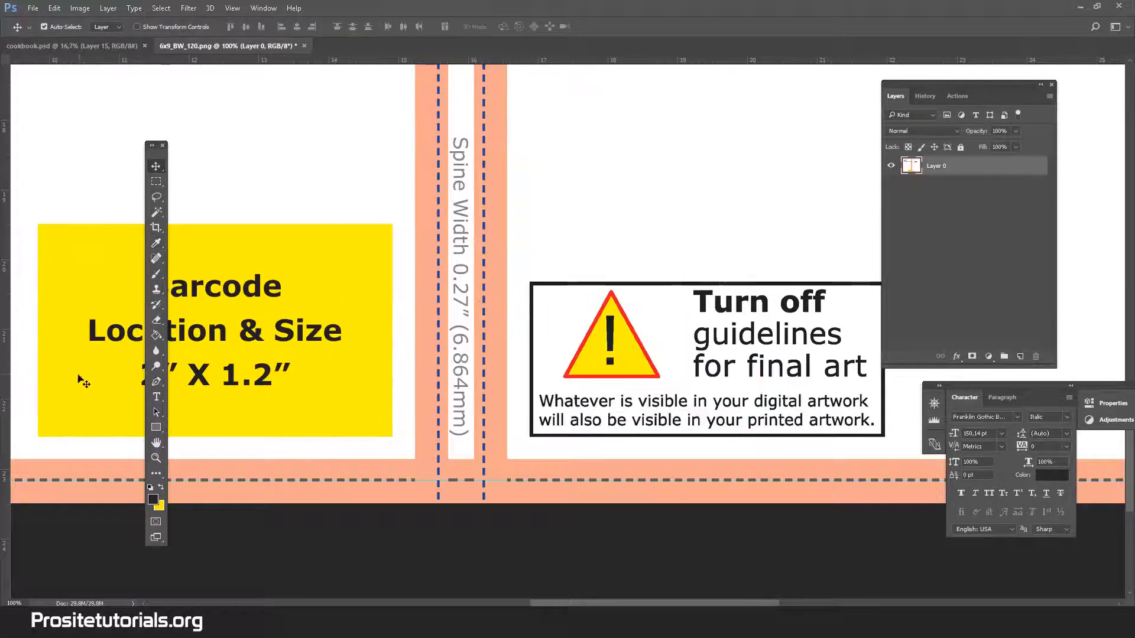
pyautogui.doubleClick(8, 423)
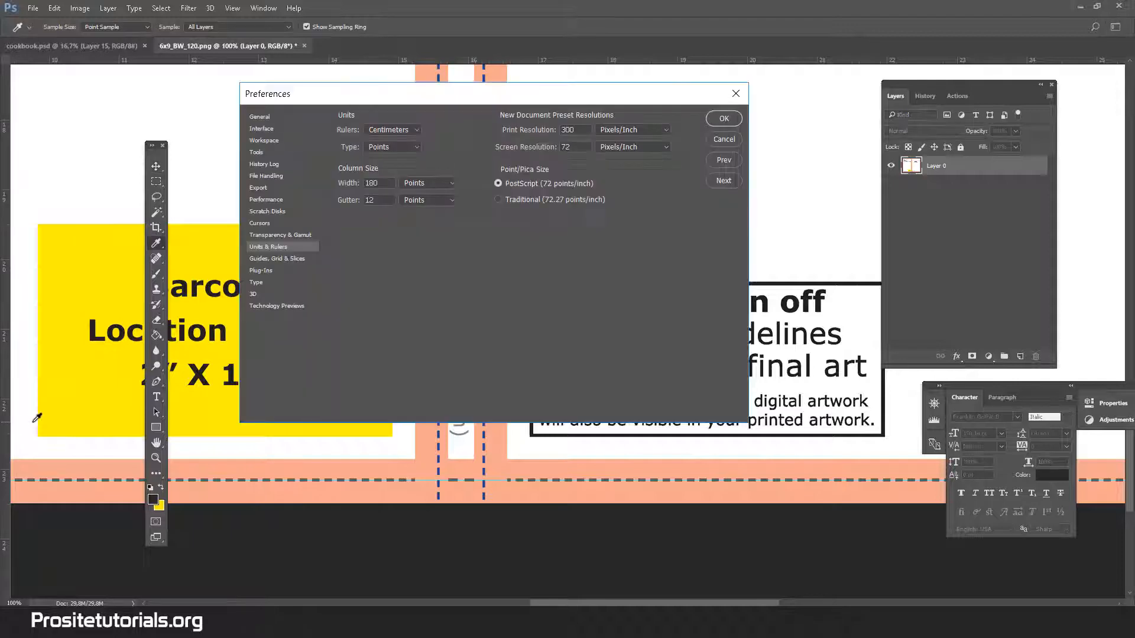
pyautogui.click(734, 147)
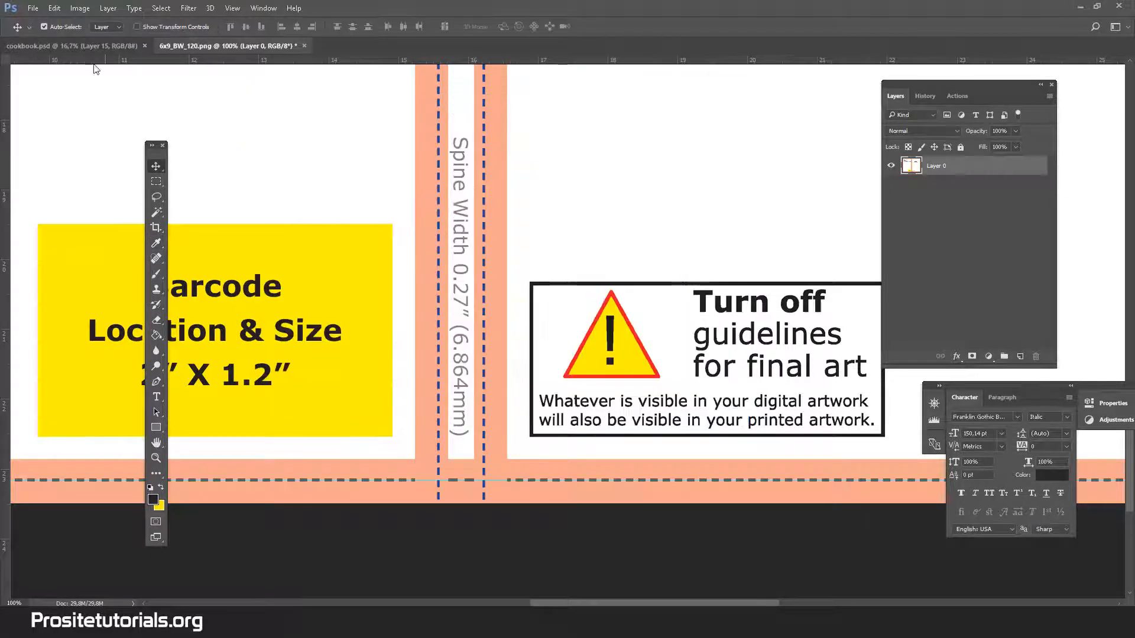
pyautogui.doubleClick(7, 102)
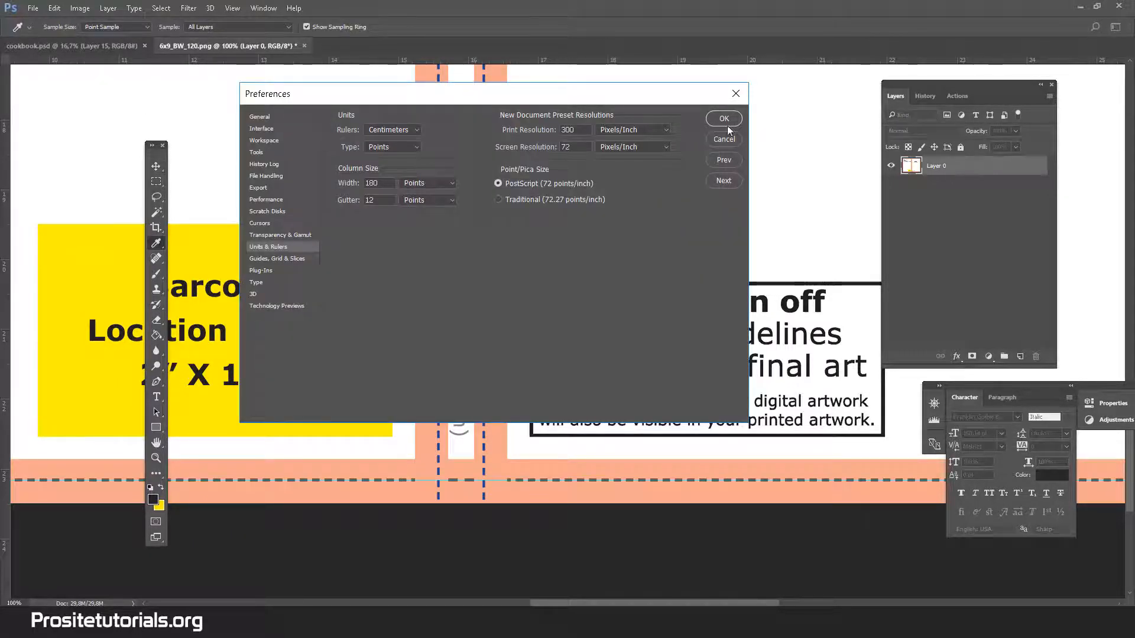
pyautogui.click(714, 140)
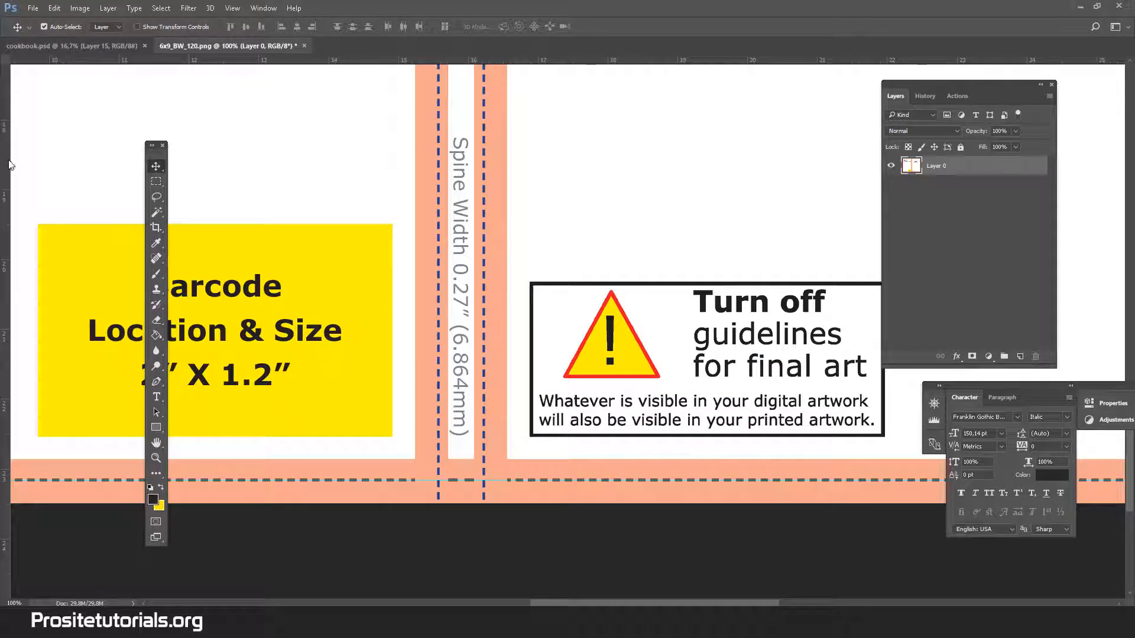
# Place vertical guides on both blue dotted spine fold lines and on the front cover's outer trim line.
pyautogui.moveTo(9, 165); pyautogui.dragTo(438, 240)
pyautogui.moveTo(10, 249); pyautogui.dragTo(485, 337)
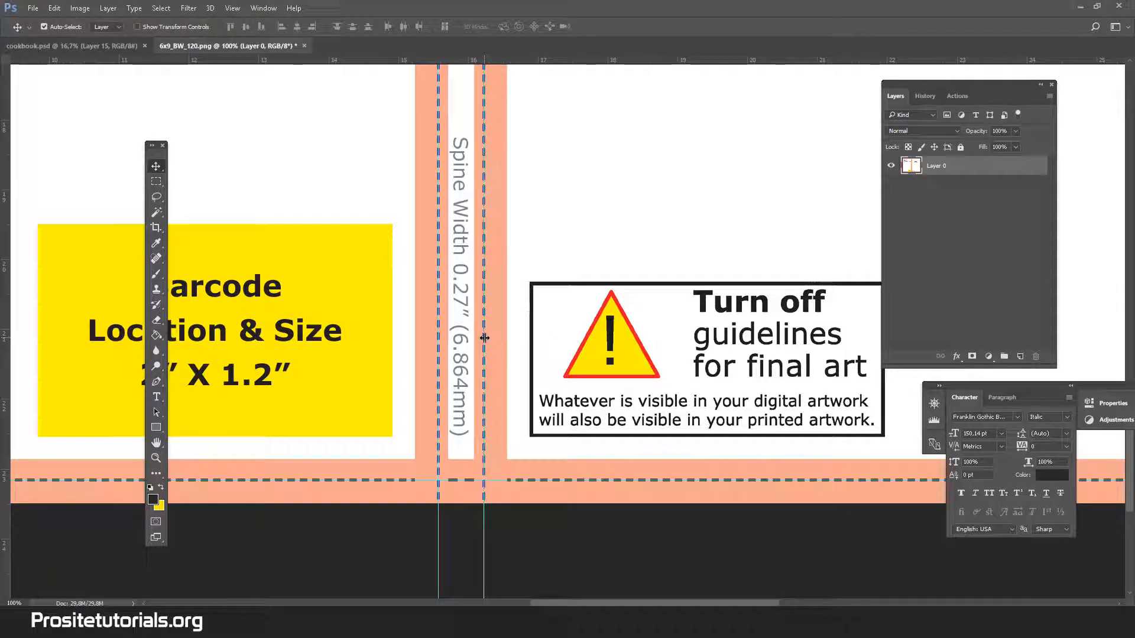
pyautogui.moveTo(614, 603); pyautogui.dragTo(842, 575)
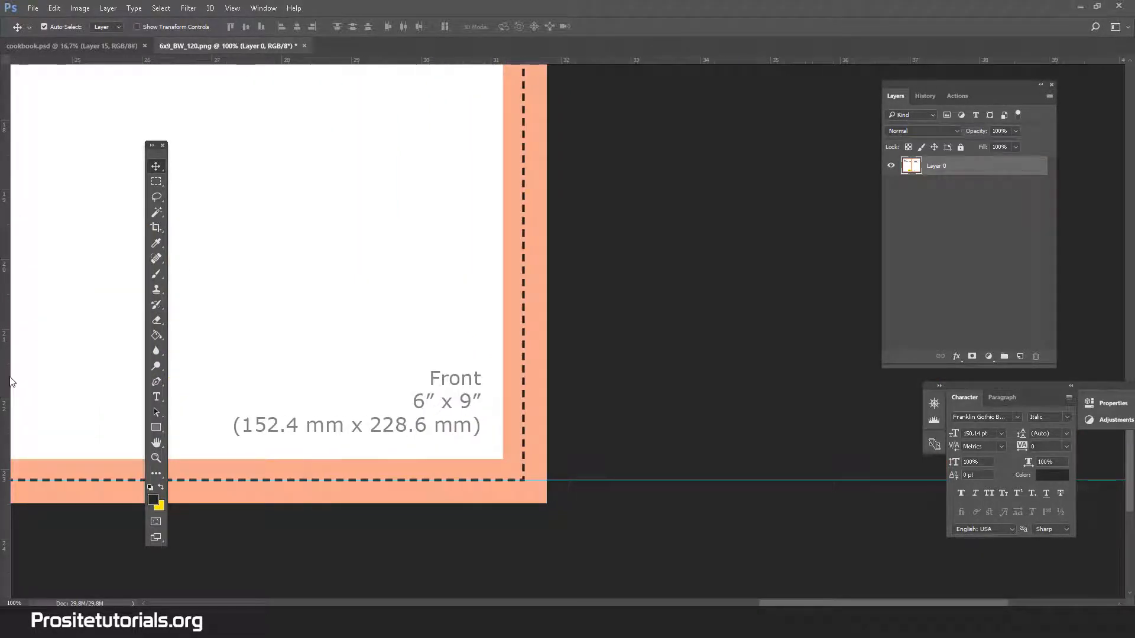
pyautogui.moveTo(8, 384); pyautogui.dragTo(523, 385)
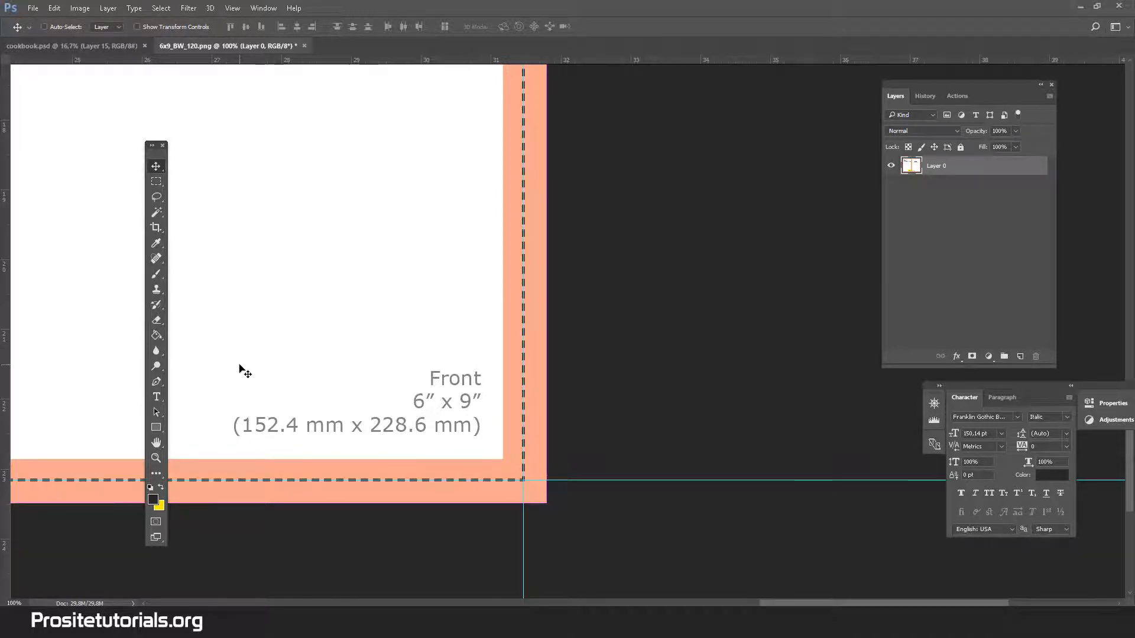
pyautogui.hotkey('ctrl', '-')
pyautogui.hotkey('ctrl', '-')
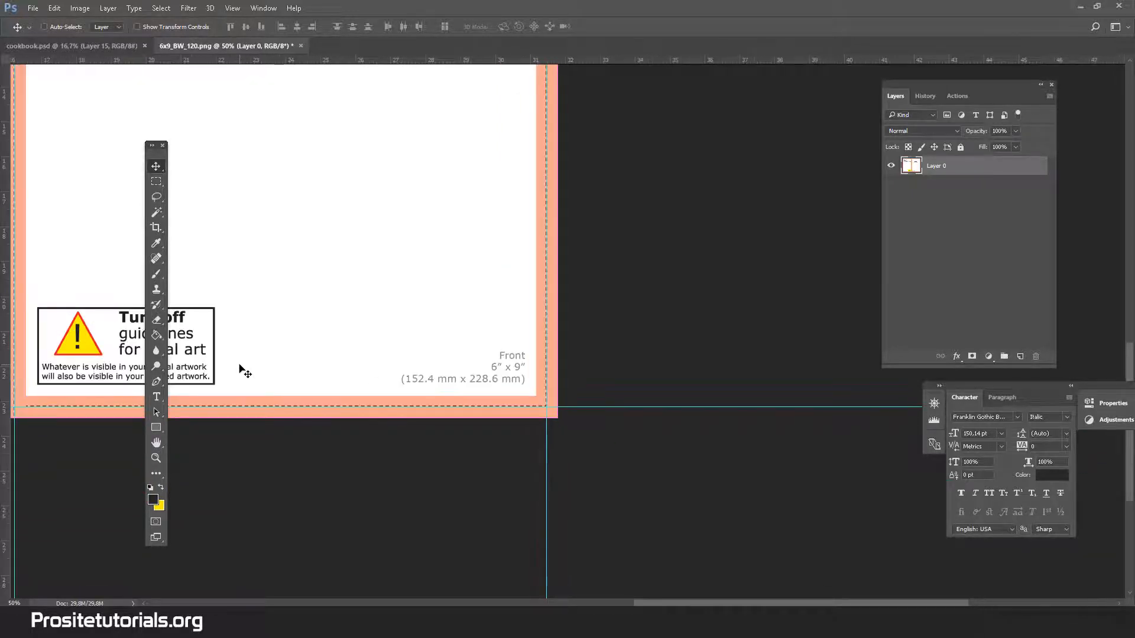
pyautogui.hotkey('ctrl', '-')
pyautogui.hotkey('ctrl', '-')
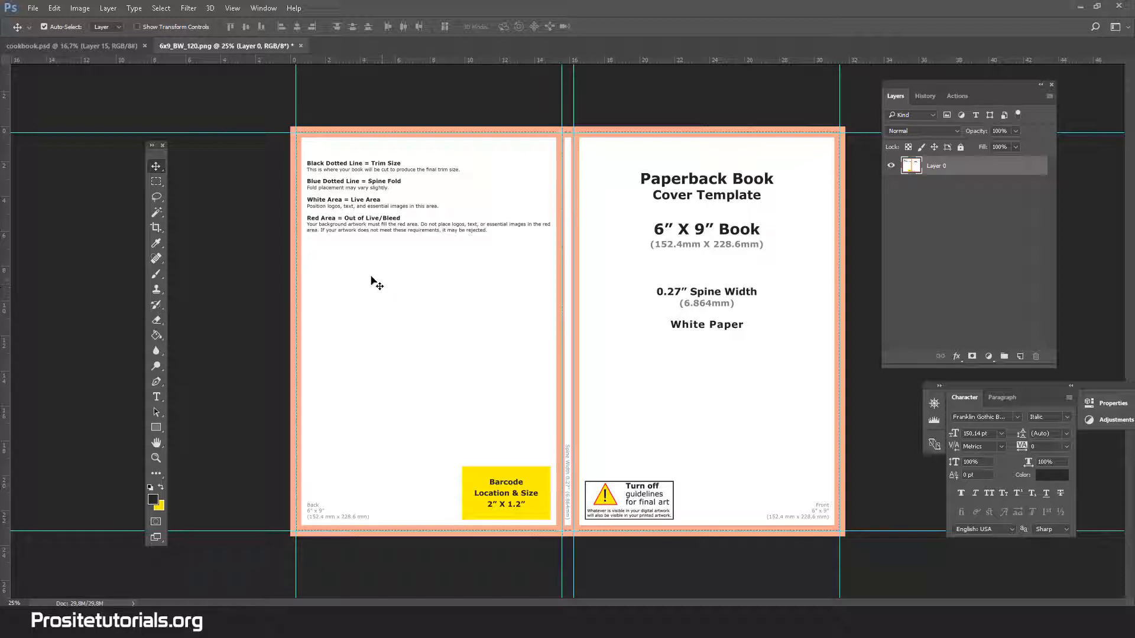
# Select the back cover's barcode area, fill it with the yellow swatch on a new layer, and compare it with the template beneath.
pyautogui.click(157, 181)
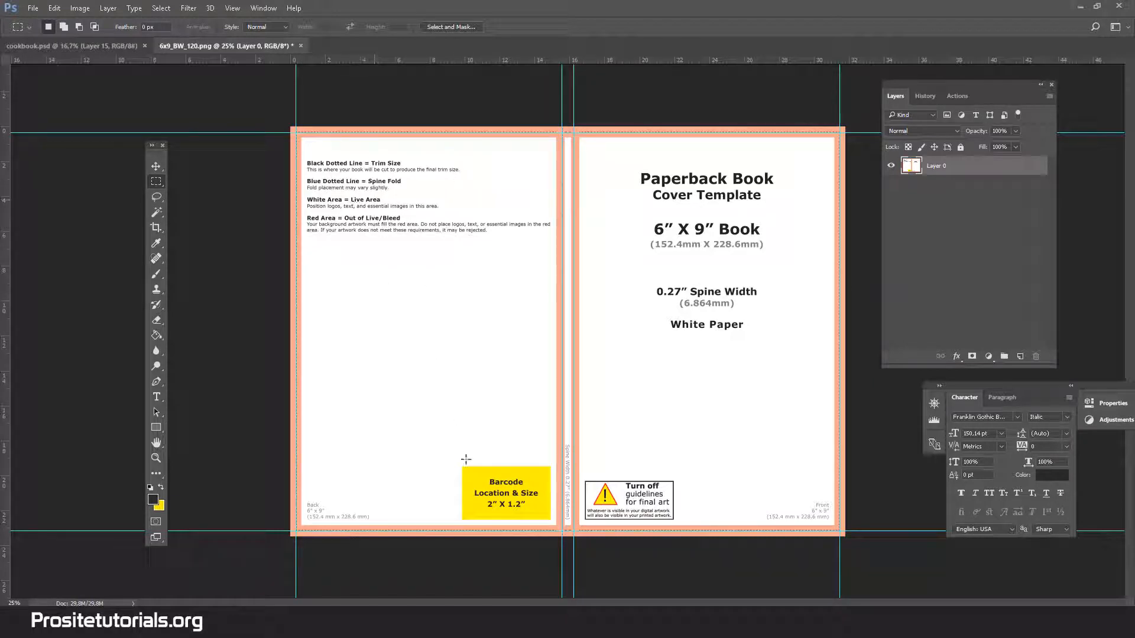
pyautogui.moveTo(463, 467); pyautogui.dragTo(552, 520)
pyautogui.click(160, 486)
pyautogui.click(1020, 357)
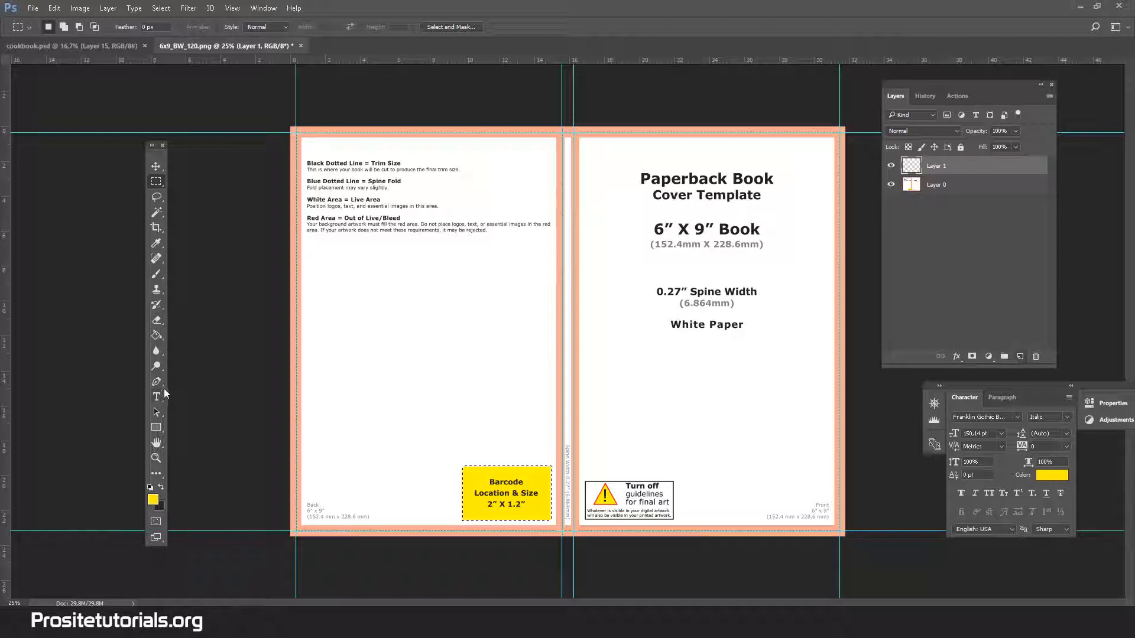
pyautogui.click(156, 336)
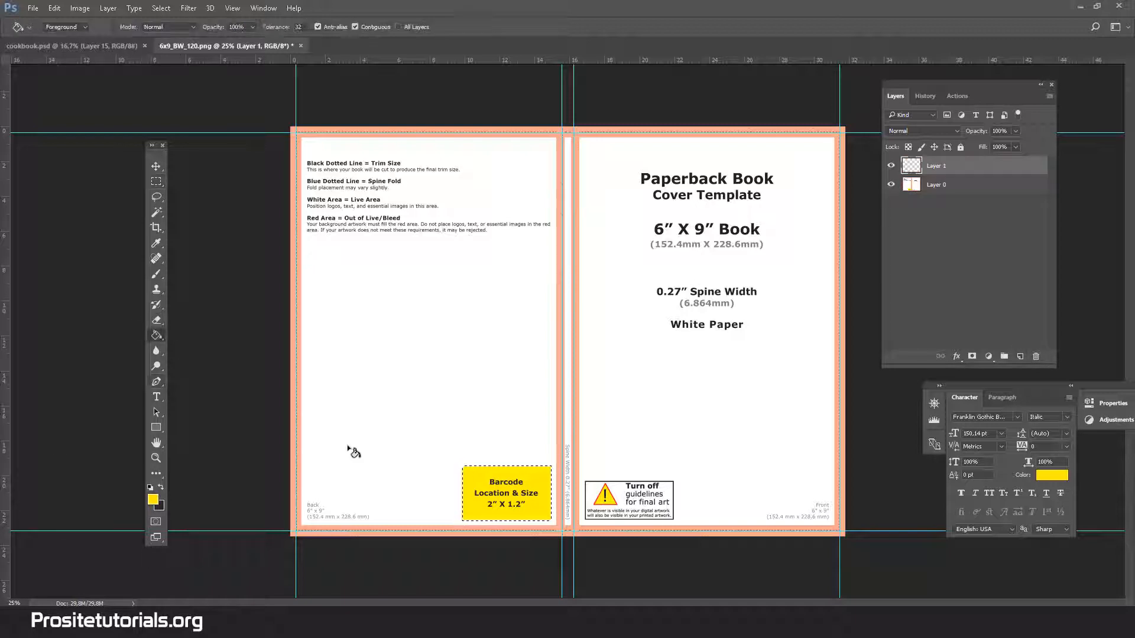
pyautogui.click(487, 492)
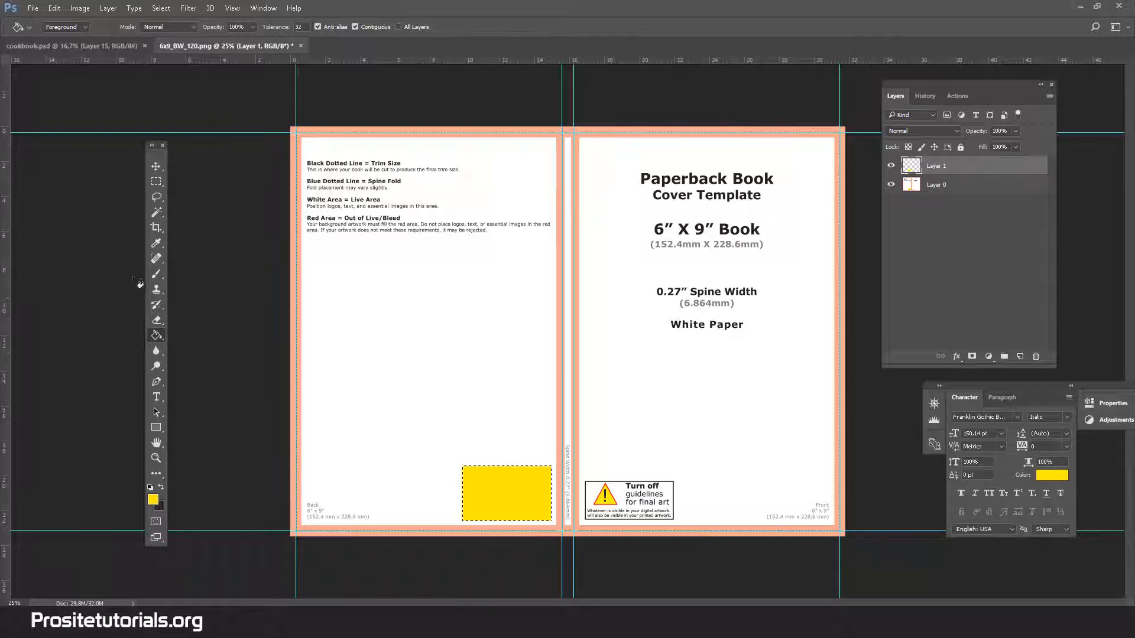
pyautogui.click(156, 212)
pyautogui.hotkey('ctrl', 'd')
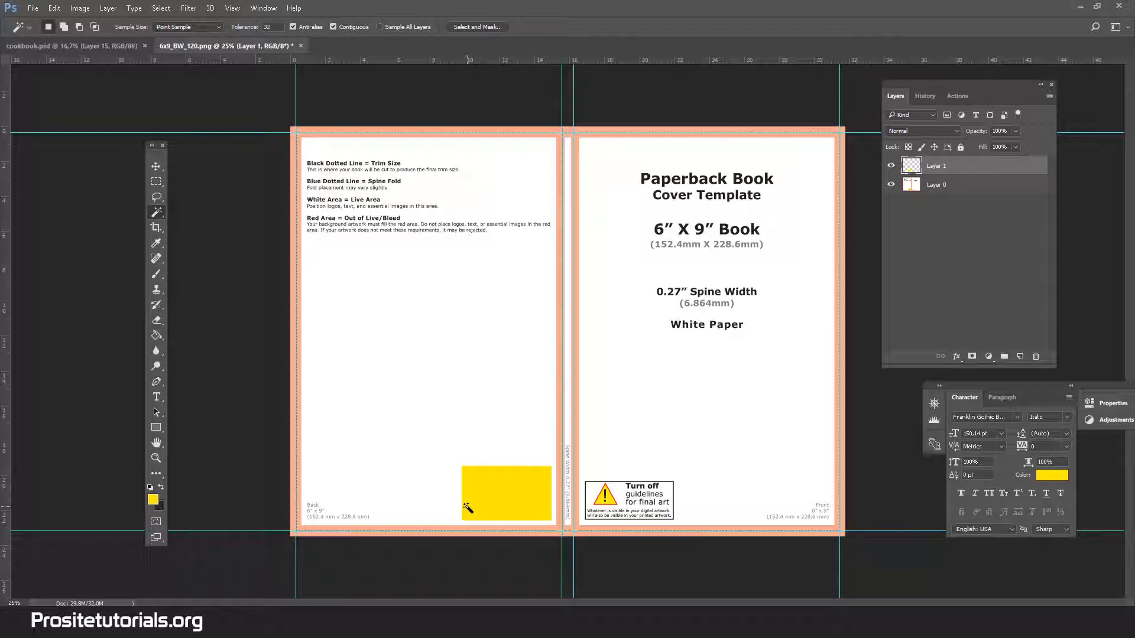
pyautogui.click(889, 167)
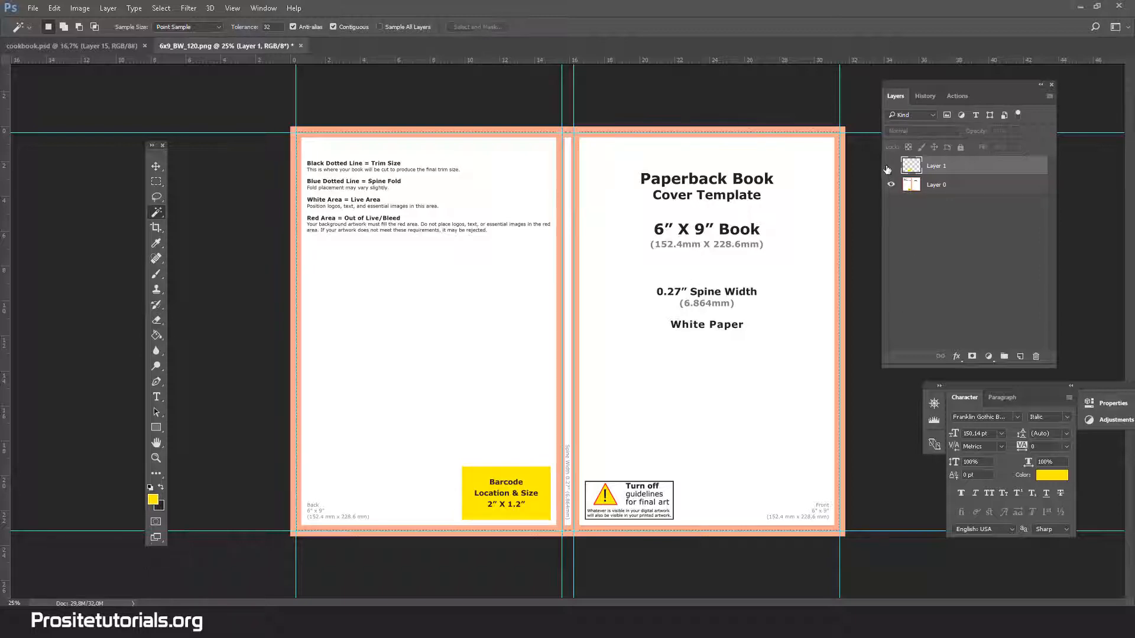
pyautogui.click(890, 167)
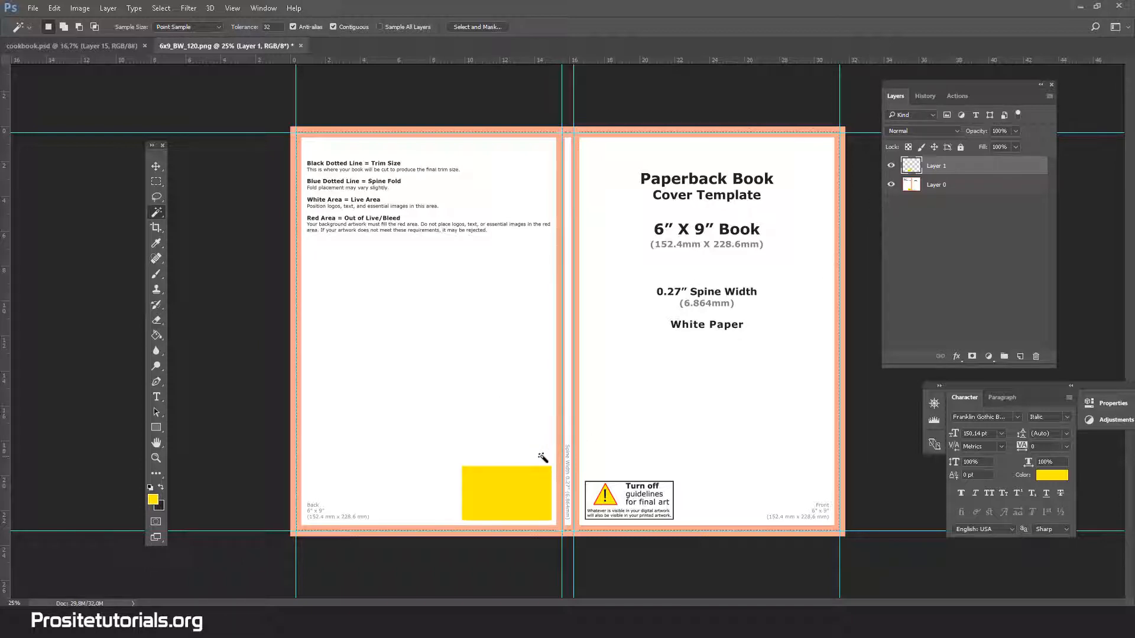
# Examine the guides along the template's upper trim edge and spine up close.
pyautogui.click(155, 458)
pyautogui.click(396, 133)
pyautogui.click(418, 106)
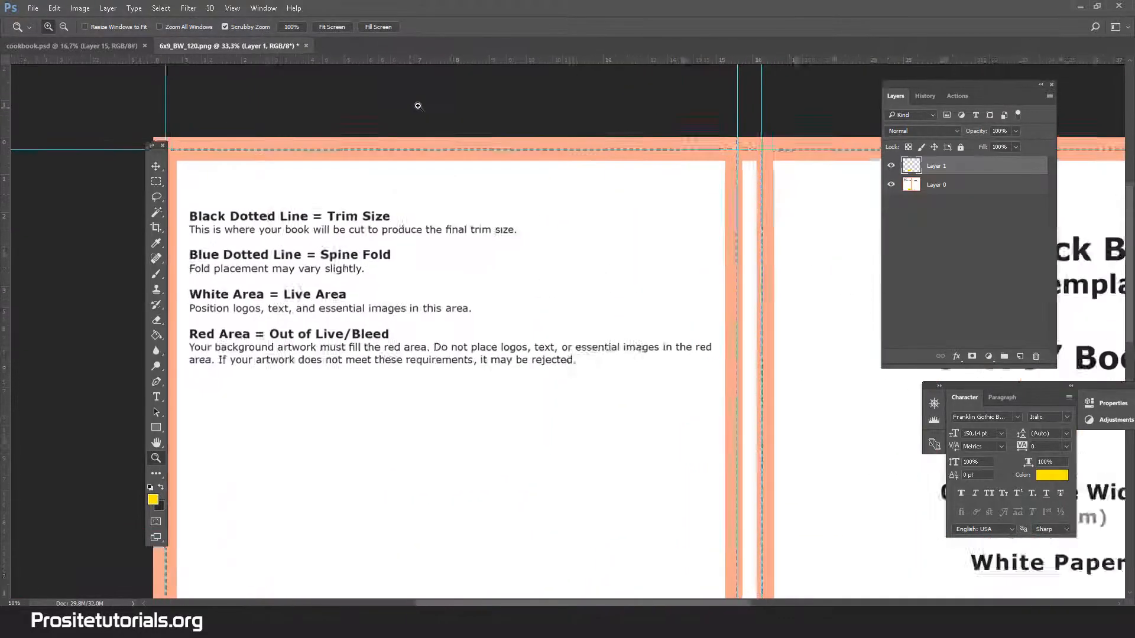
pyautogui.click(418, 106)
pyautogui.click(418, 105)
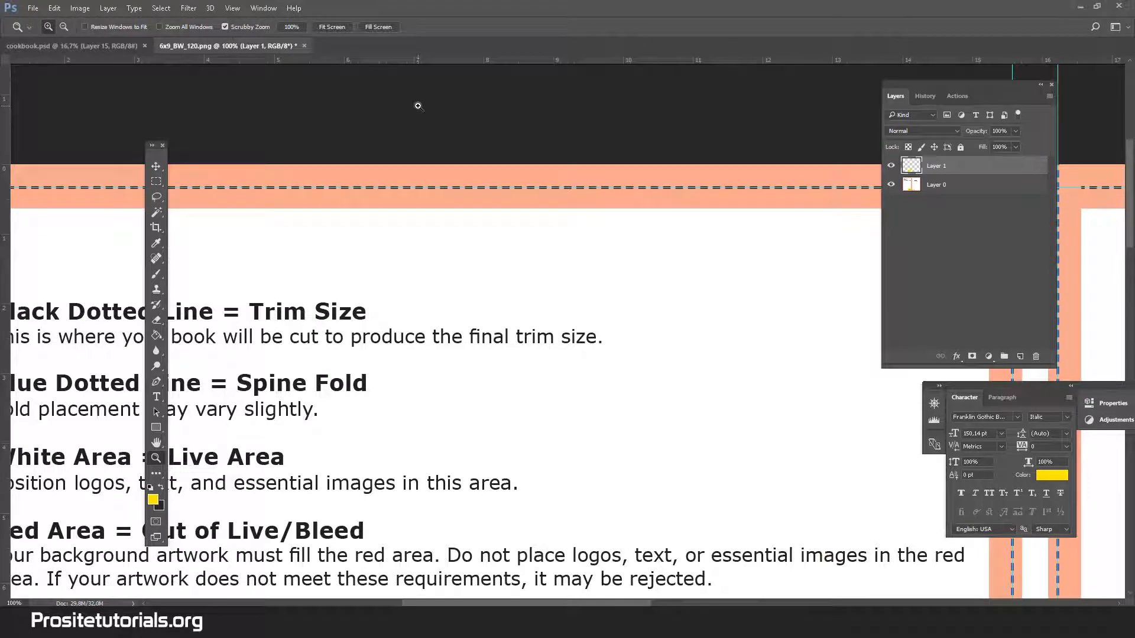
pyautogui.keyDown('alt'); pyautogui.click(418, 106); pyautogui.keyUp('alt')
pyautogui.keyDown('alt'); pyautogui.click(418, 106); pyautogui.keyUp('alt')
pyautogui.keyDown('alt'); pyautogui.click(418, 105); pyautogui.keyUp('alt')
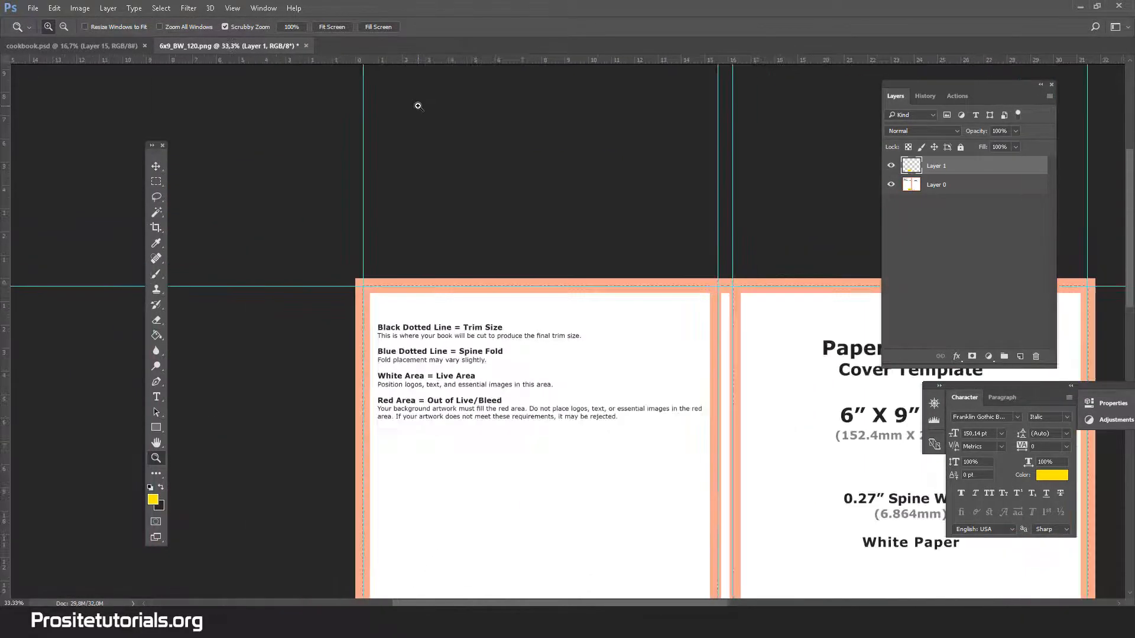
pyautogui.keyDown('alt'); pyautogui.click(418, 106); pyautogui.keyUp('alt')
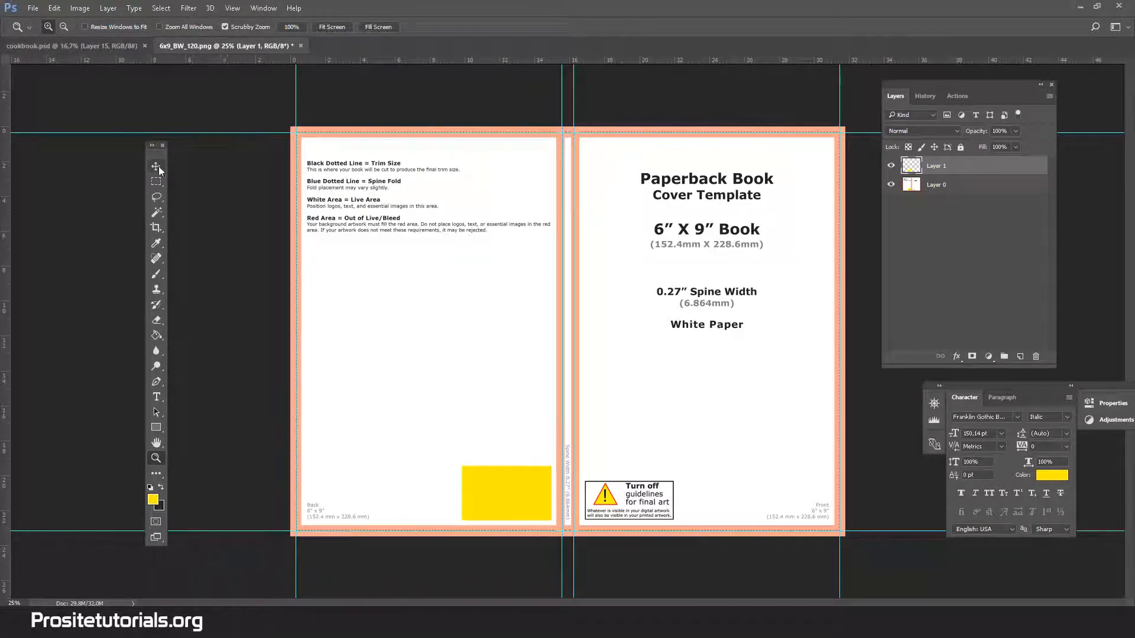
# Float the 6x9_BW_120.png document in its own window, enlarged to show the whole cover with space around it.
pyautogui.press('v')
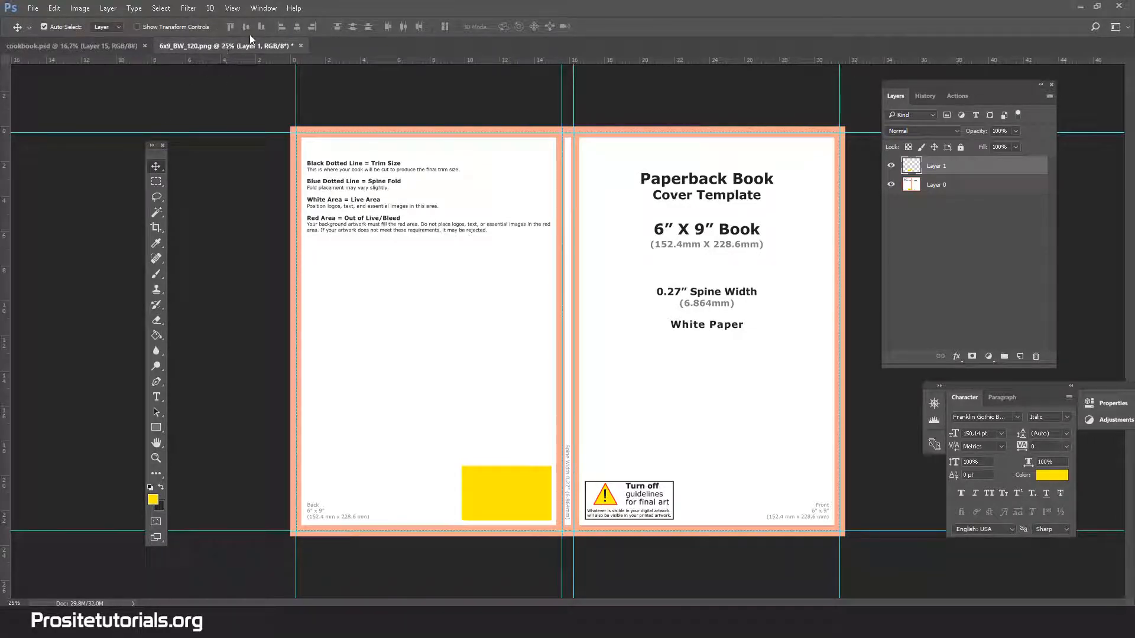
pyautogui.moveTo(238, 47); pyautogui.dragTo(244, 95)
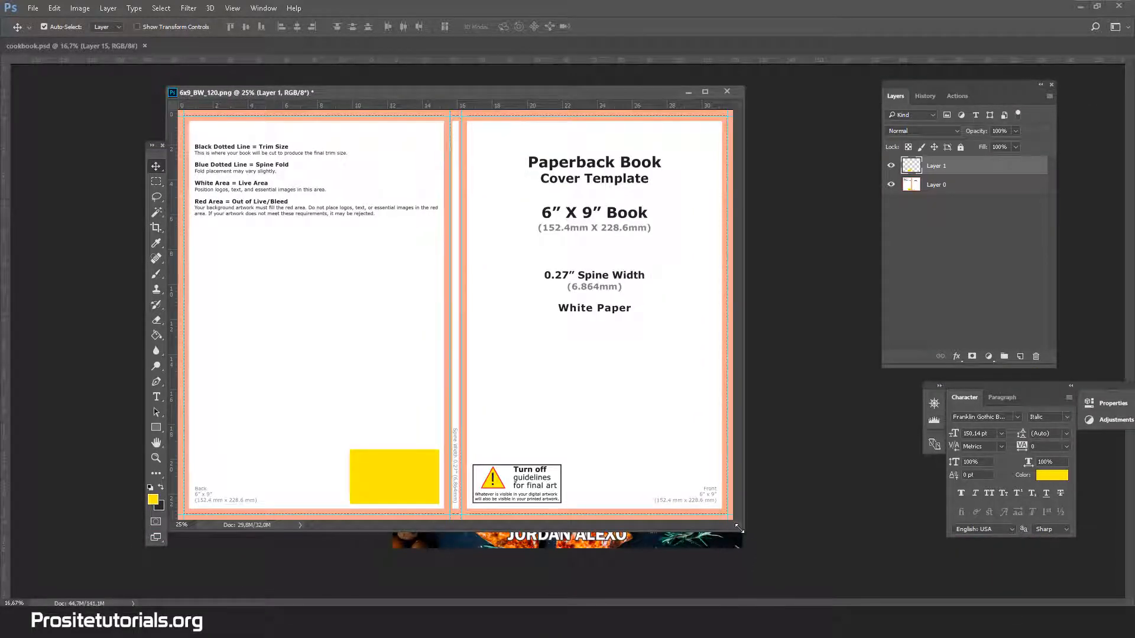
pyautogui.moveTo(739, 528); pyautogui.dragTo(855, 568)
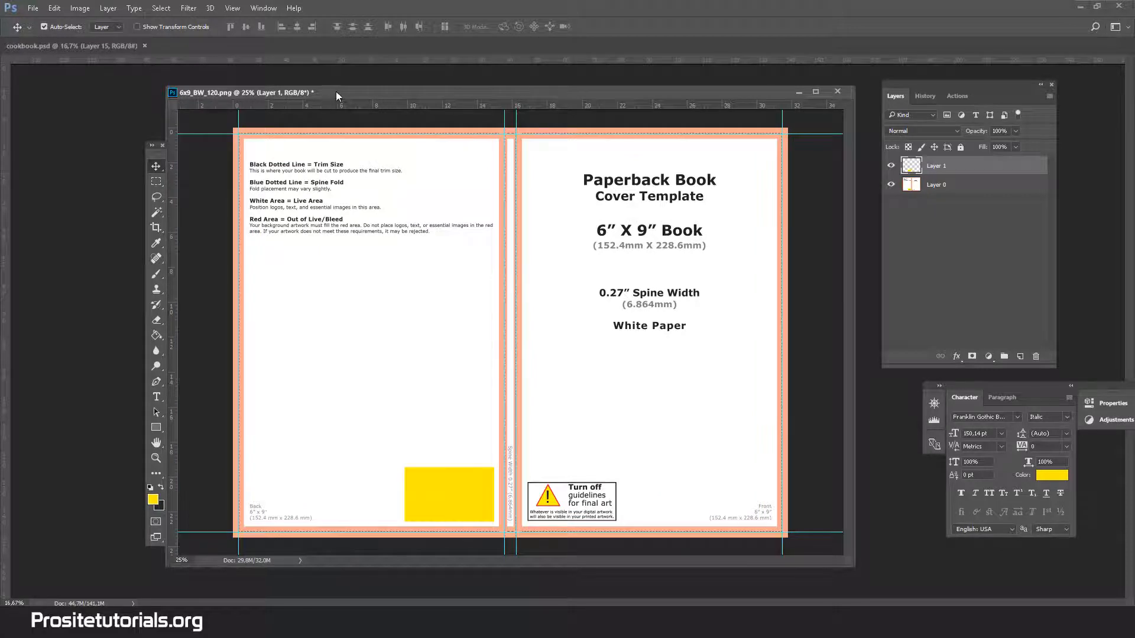
pyautogui.moveTo(337, 92); pyautogui.dragTo(400, 100)
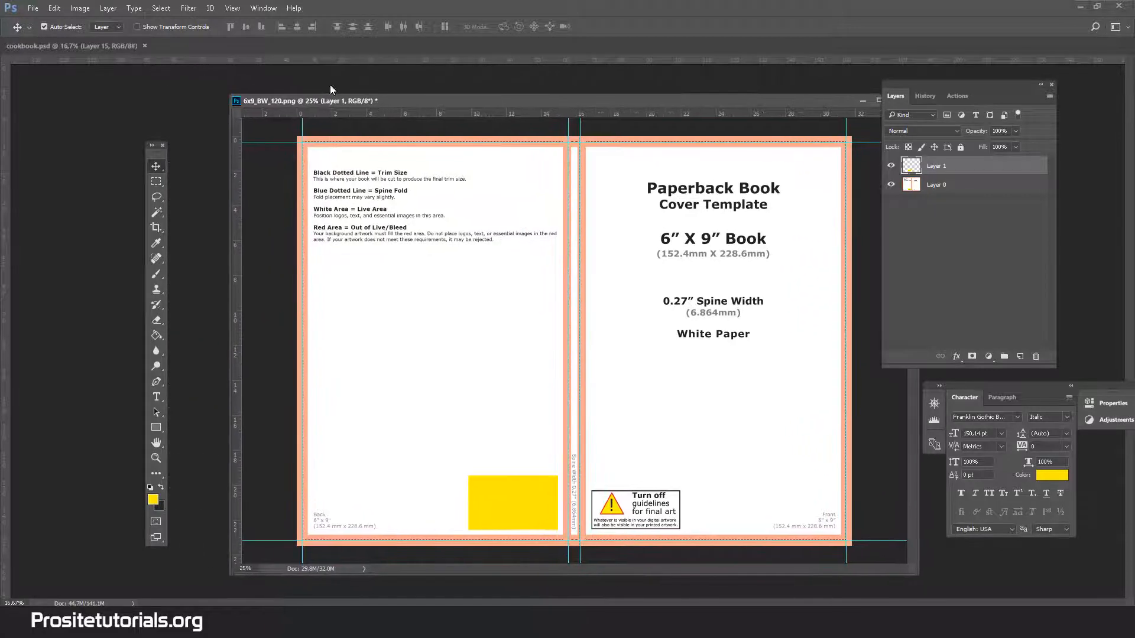
# Check the template's pixel dimensions and resolution in Image Size without changing them.
pyautogui.click(80, 8)
pyautogui.click(89, 112)
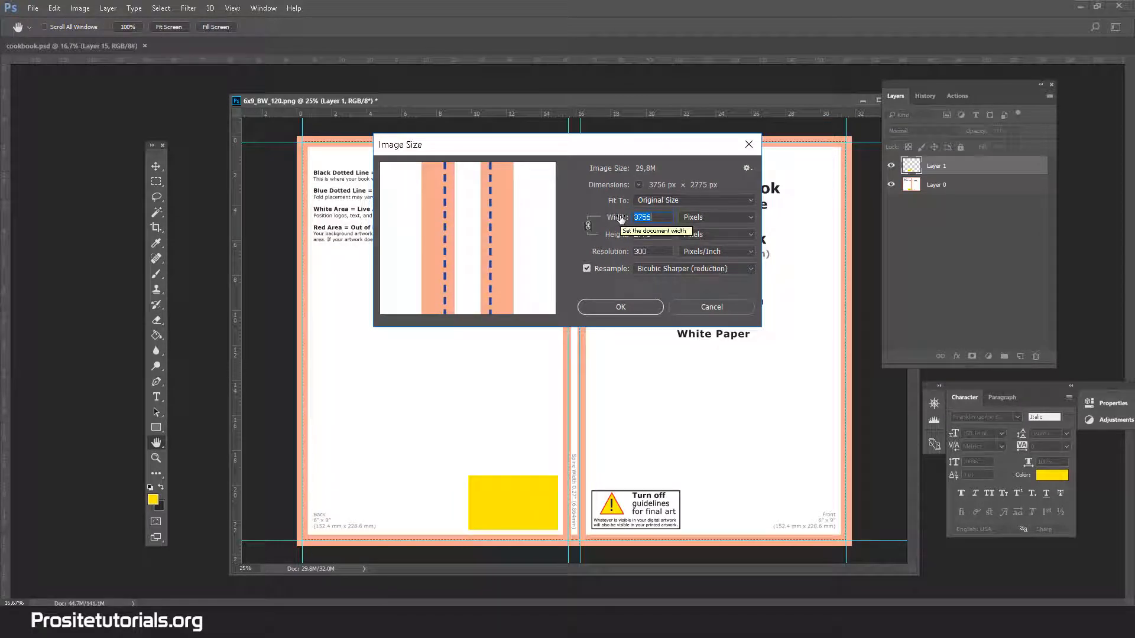
pyautogui.press('Escape')
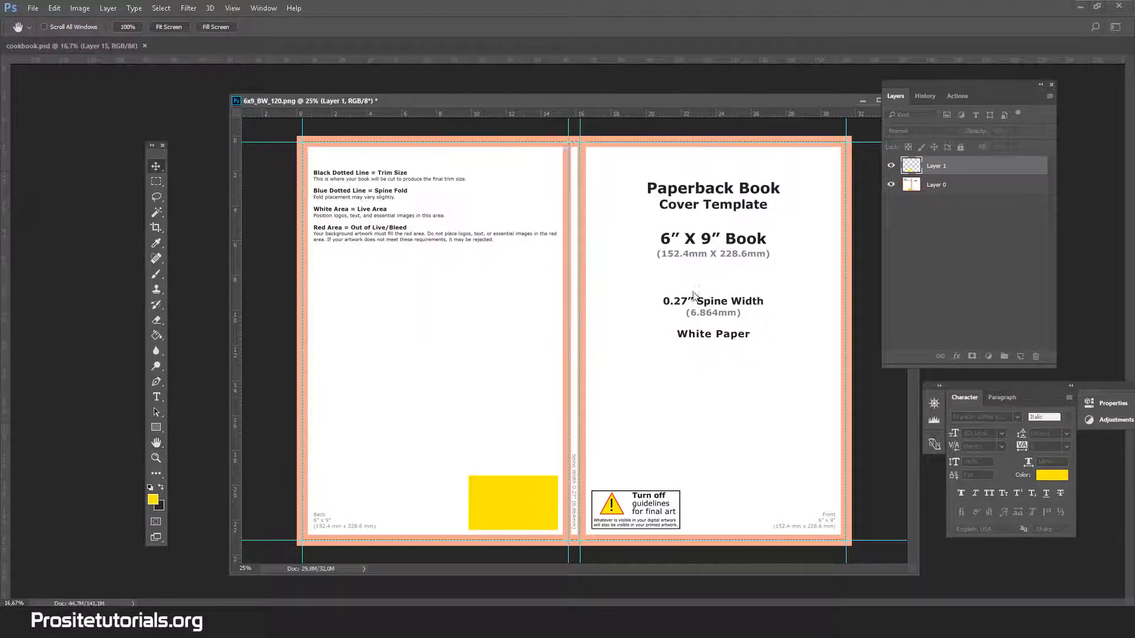
pyautogui.press('v')
pyautogui.doubleClick(550, 104)
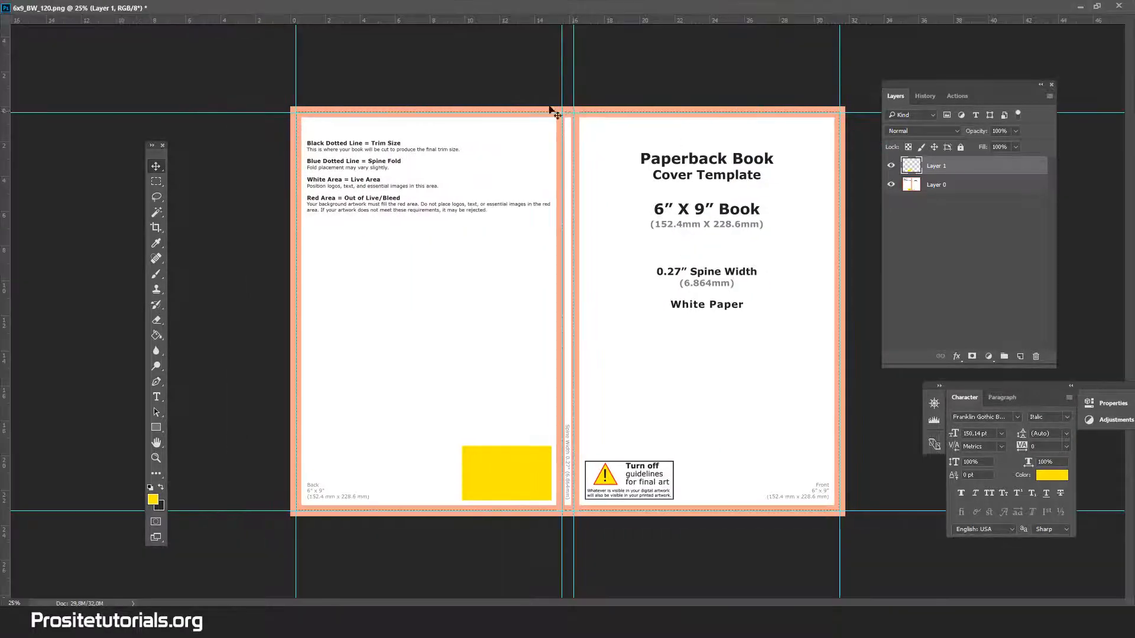
pyautogui.click(1097, 6)
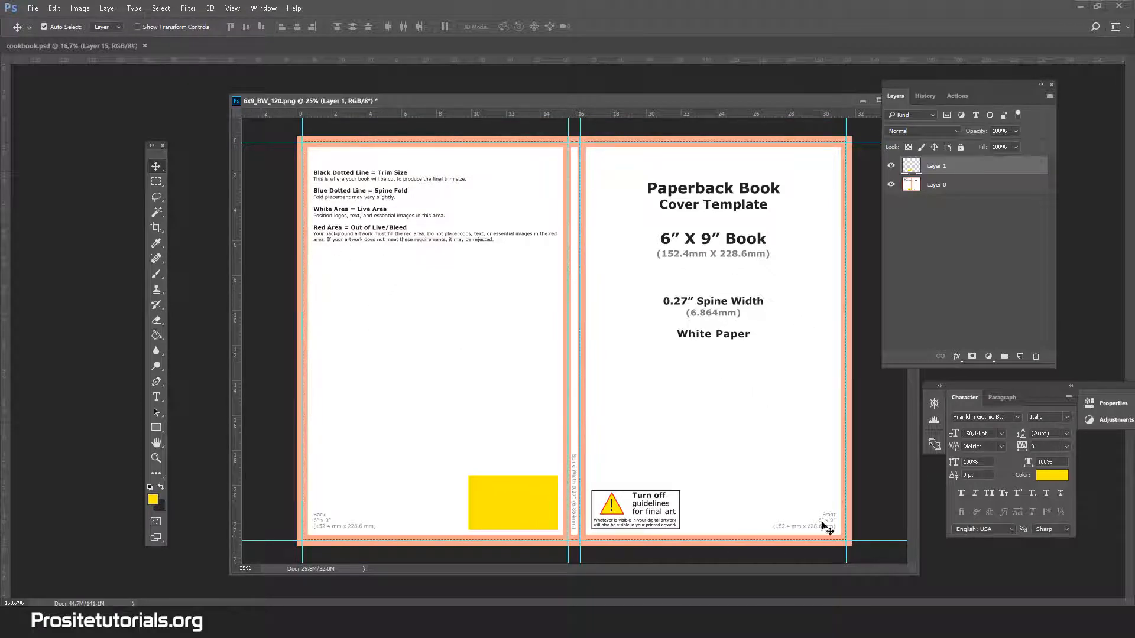
# Move the template window aside to view the cookbook.psd cover, and bring it back over the cover.
pyautogui.click(71, 46)
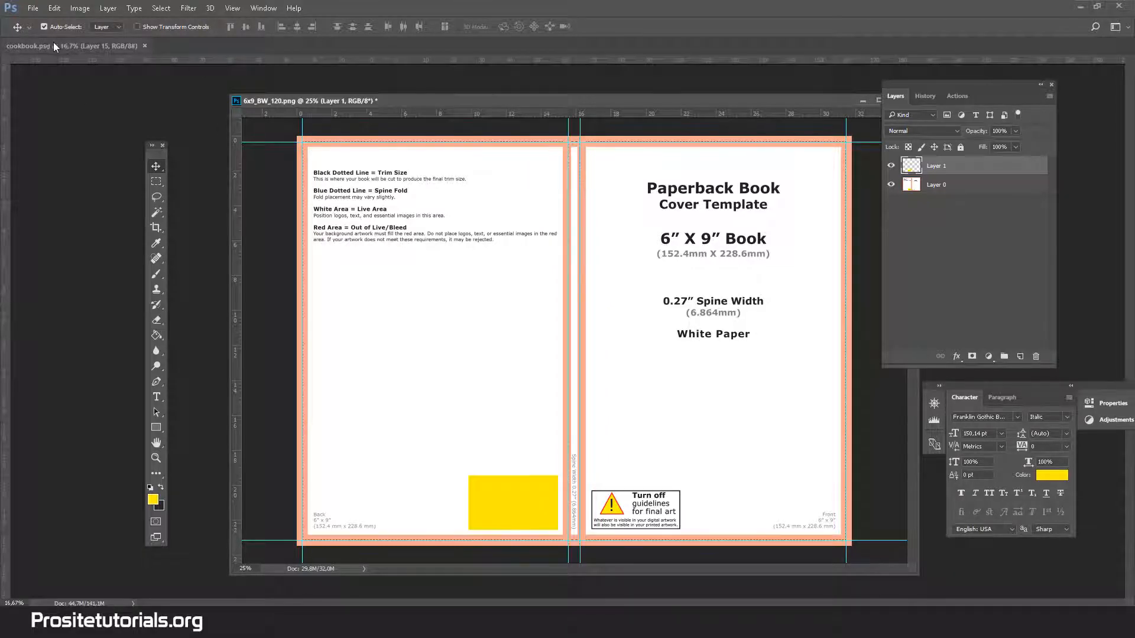
pyautogui.moveTo(495, 100); pyautogui.dragTo(754, 401)
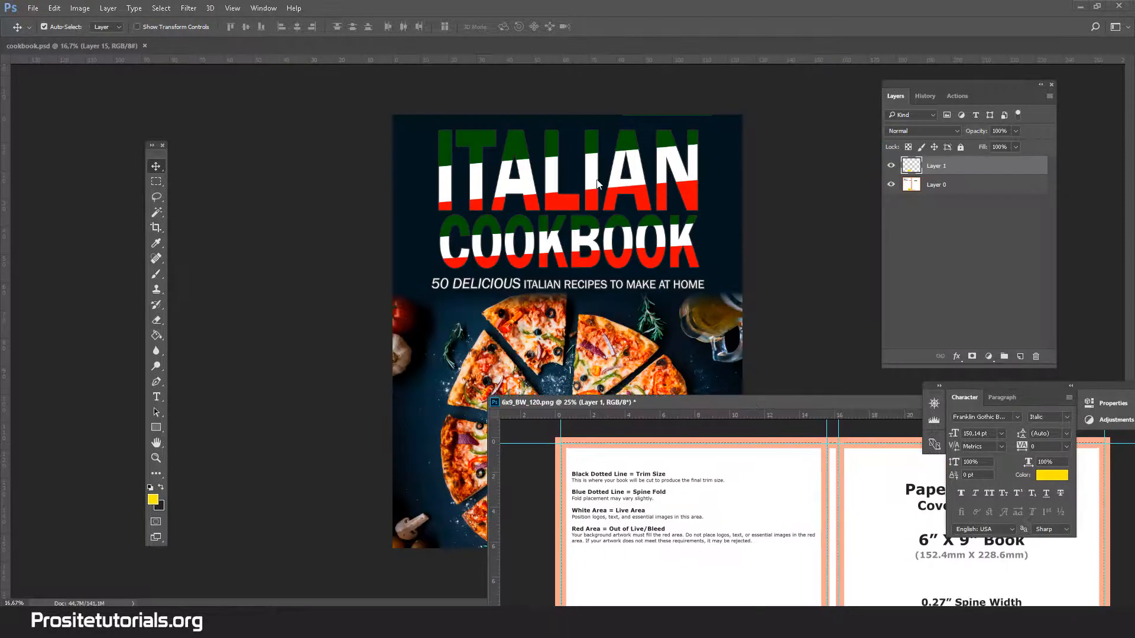
pyautogui.moveTo(683, 405); pyautogui.dragTo(353, 104)
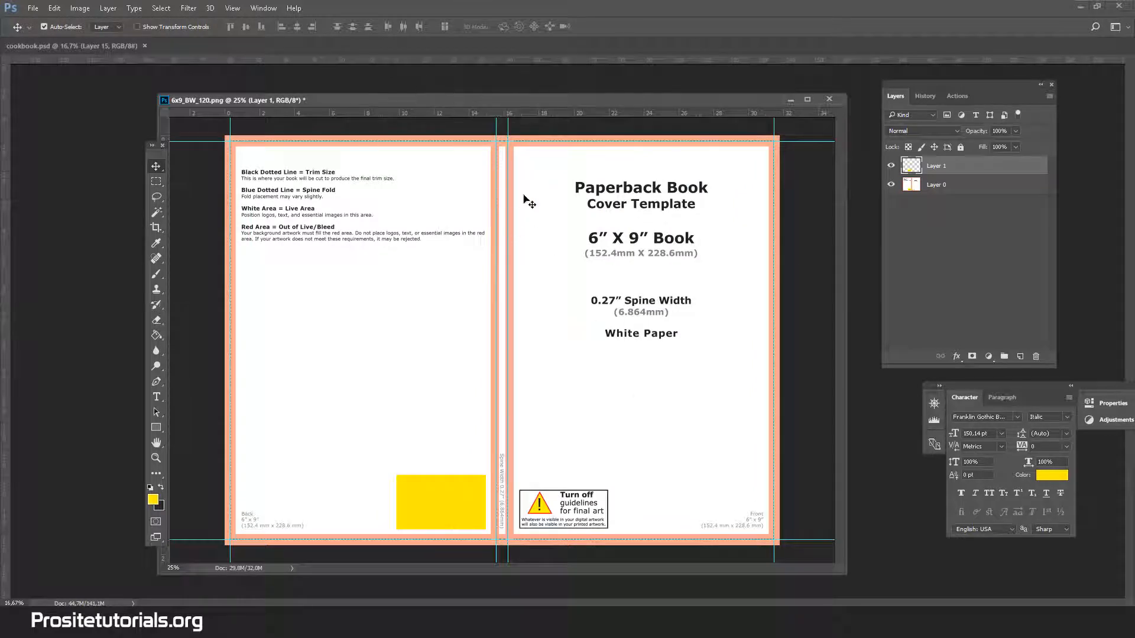
# Review the template's width, height and resolution in Image Size again and cancel.
pyautogui.click(108, 7)
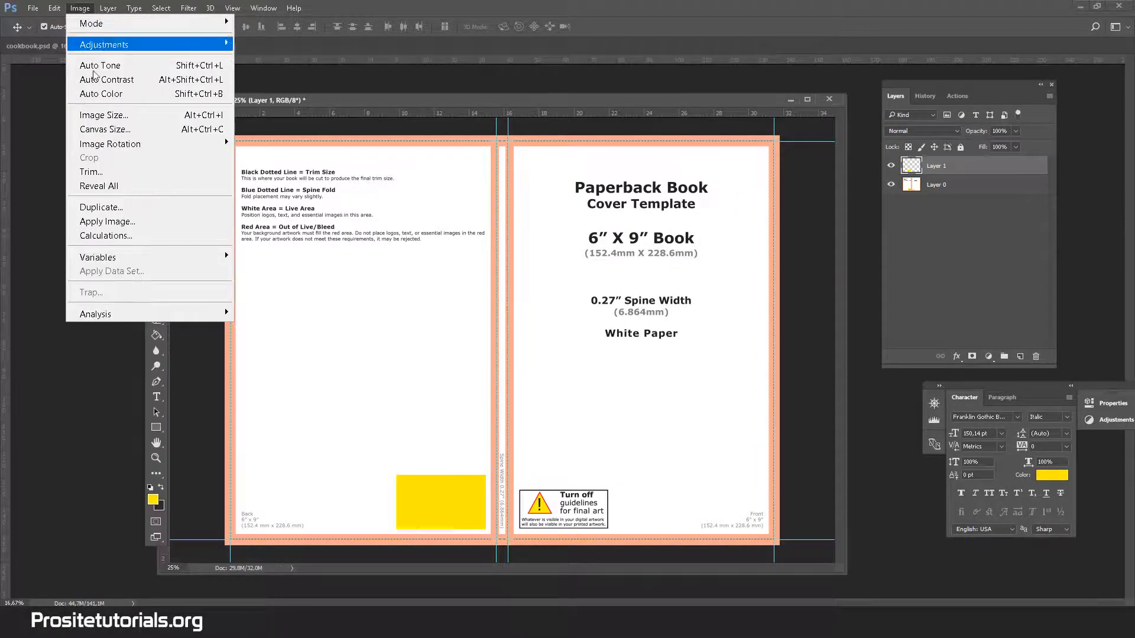
pyautogui.click(101, 112)
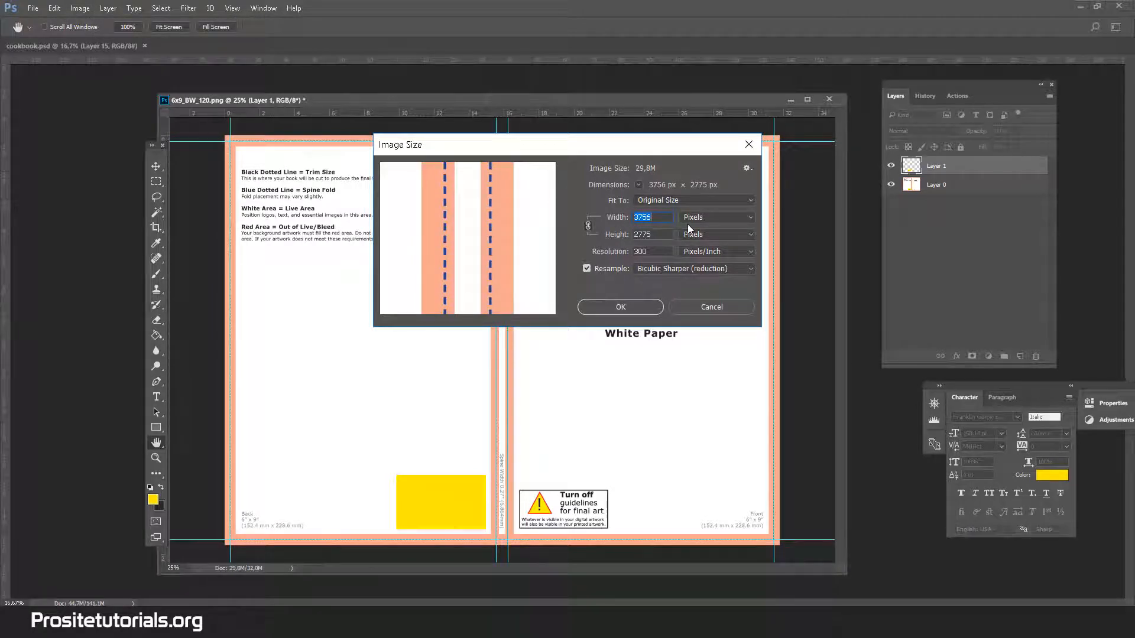
pyautogui.click(686, 303)
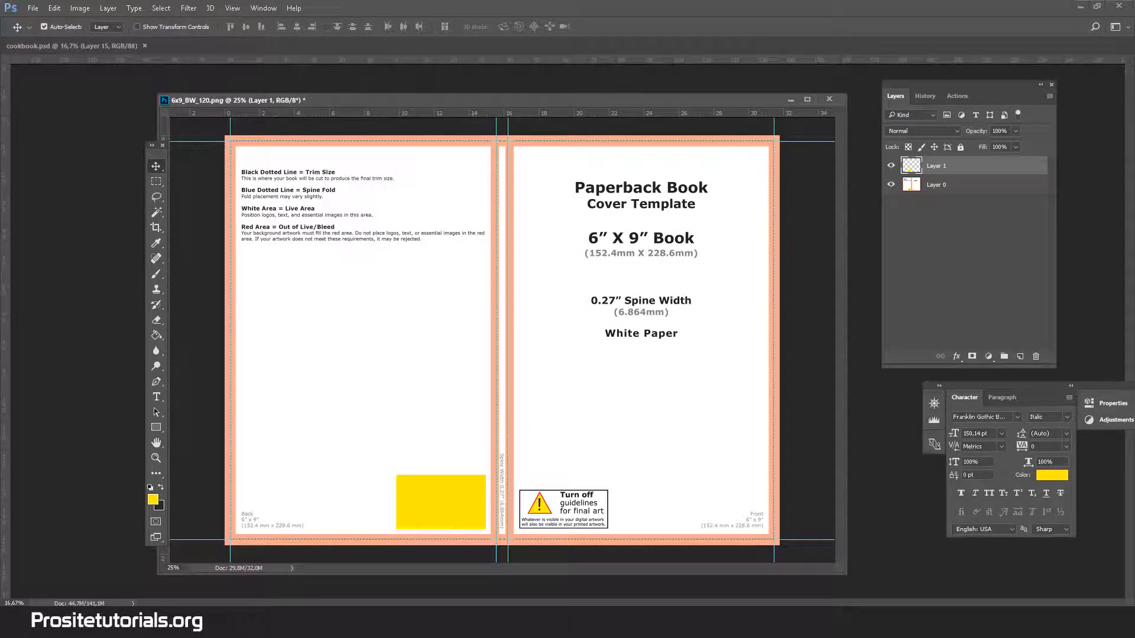
# Open the Windows calculator and bring it up alongside the template's Image Size values.
pyautogui.click(53, 622)
pyautogui.write('calcu')
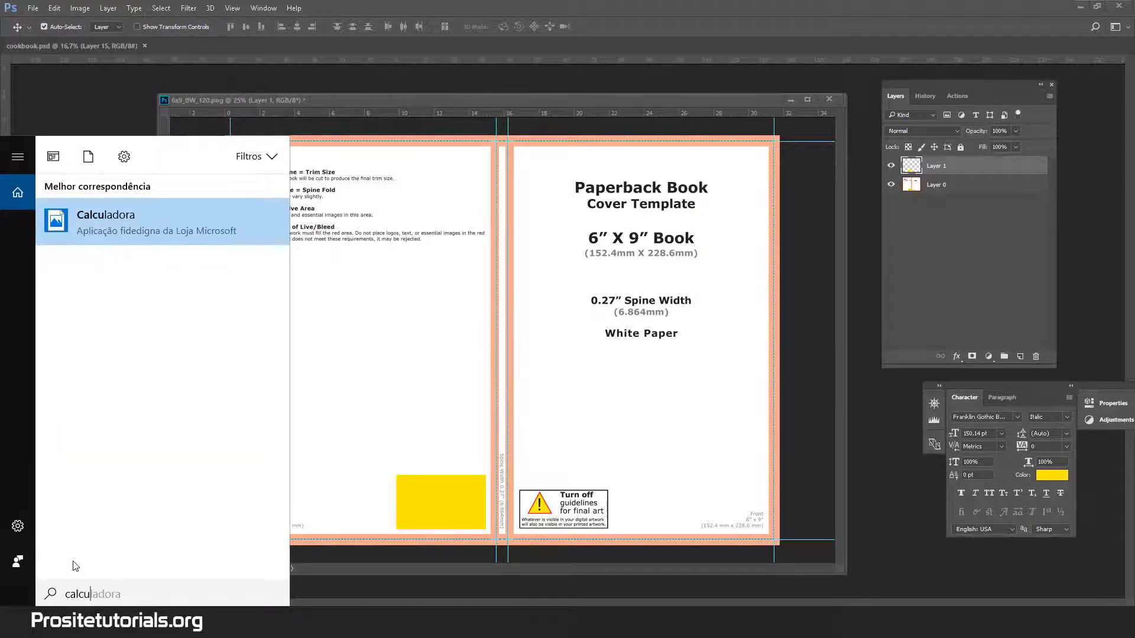
pyautogui.press('Return')
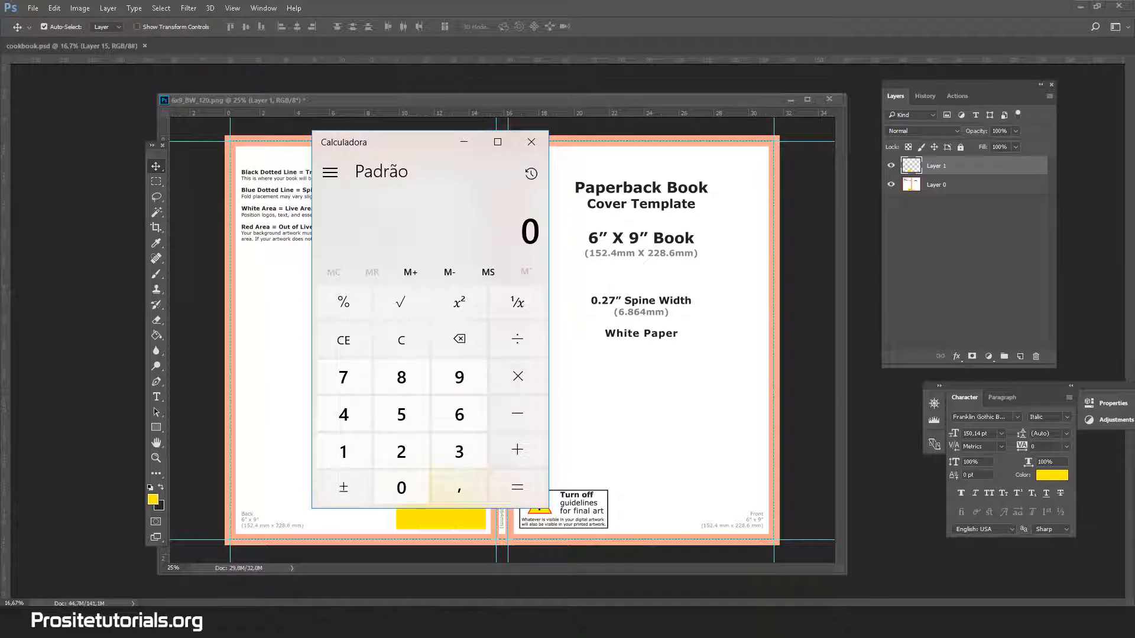
pyautogui.click(80, 11)
pyautogui.click(292, 102)
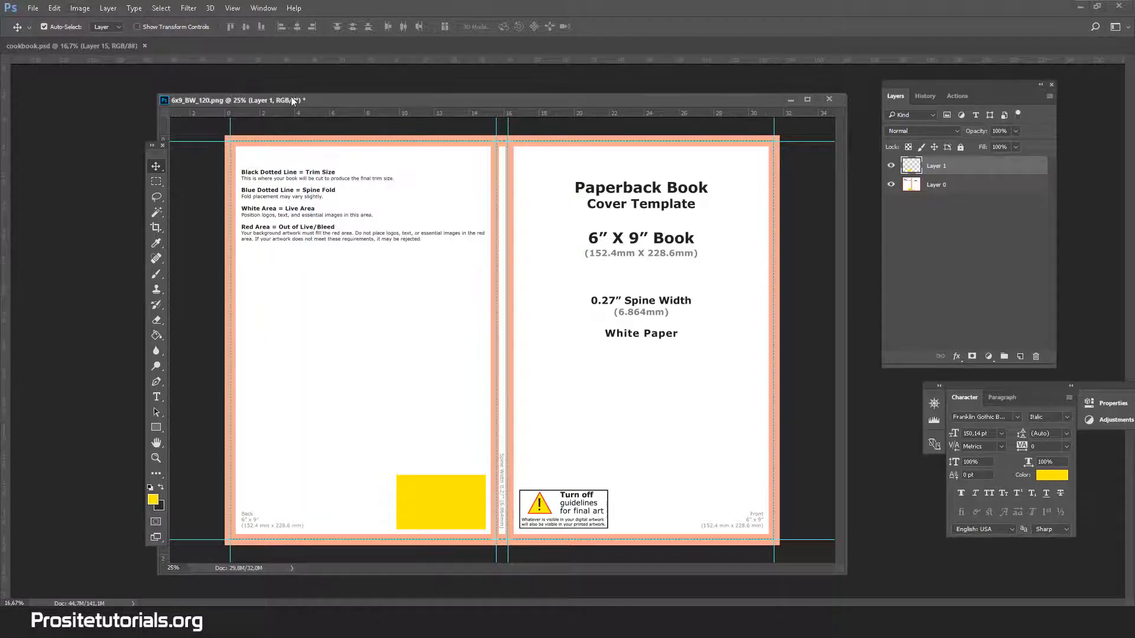
pyautogui.click(81, 9)
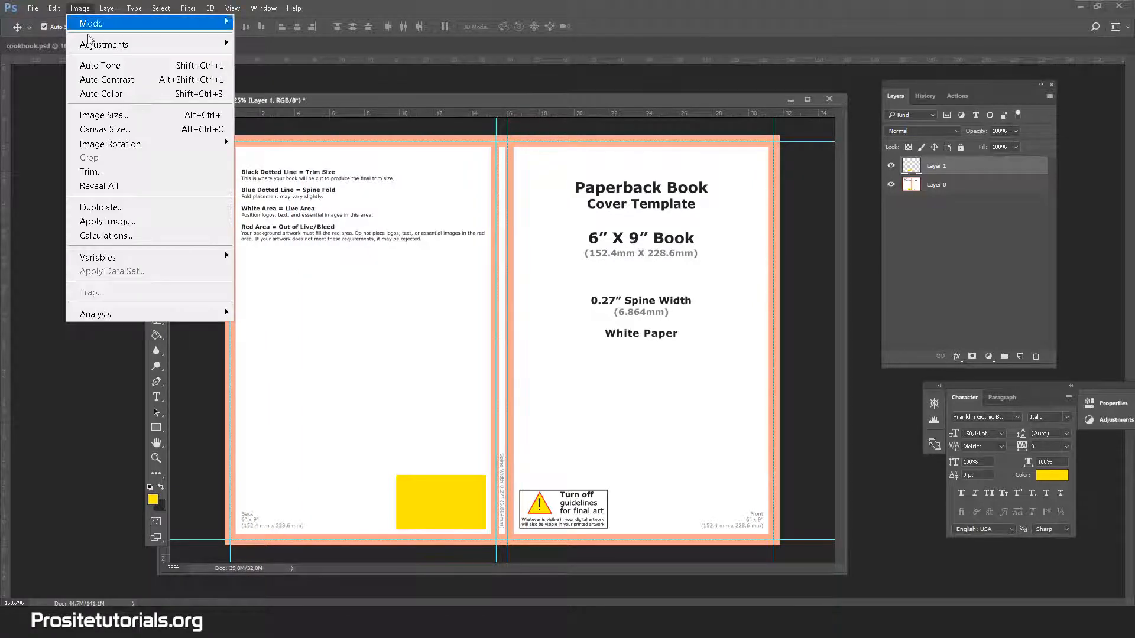
pyautogui.click(95, 115)
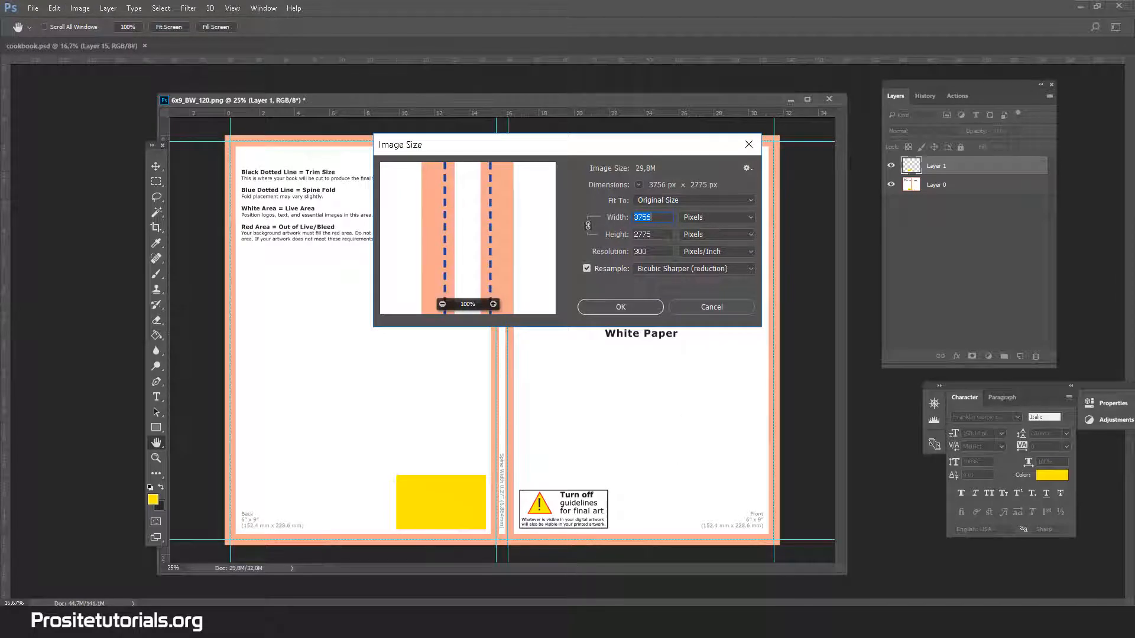
pyautogui.hotkey('alt', 'Tab')
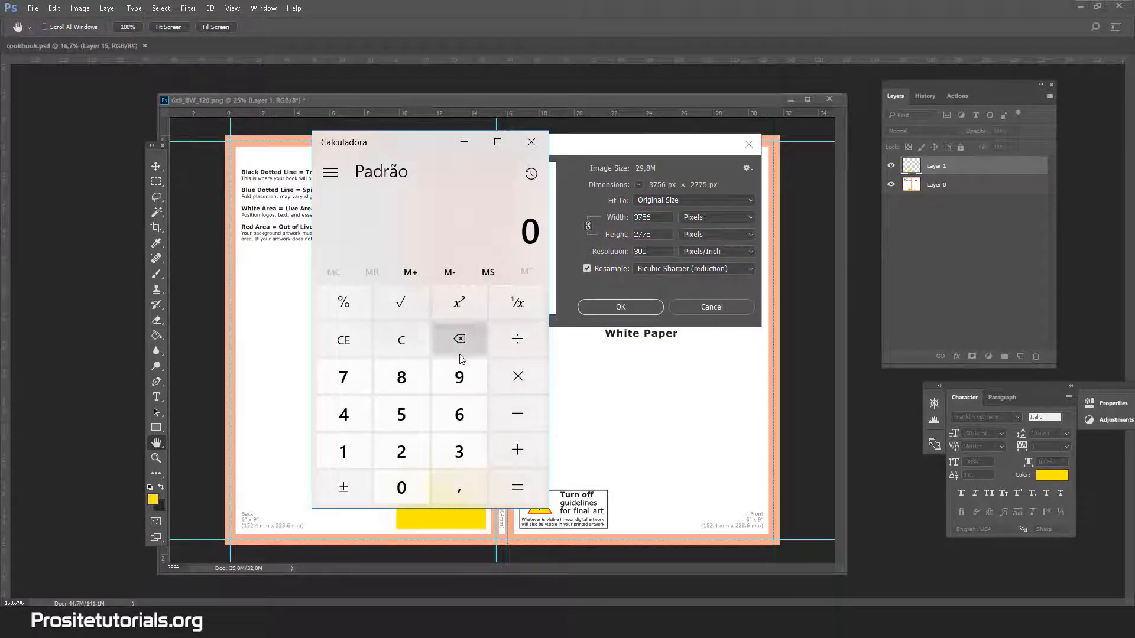
# Calculate half the template's width as 3756 ÷ 2, close the calculator and leave the template's image size unchanged.
pyautogui.doubleClick(459, 440)
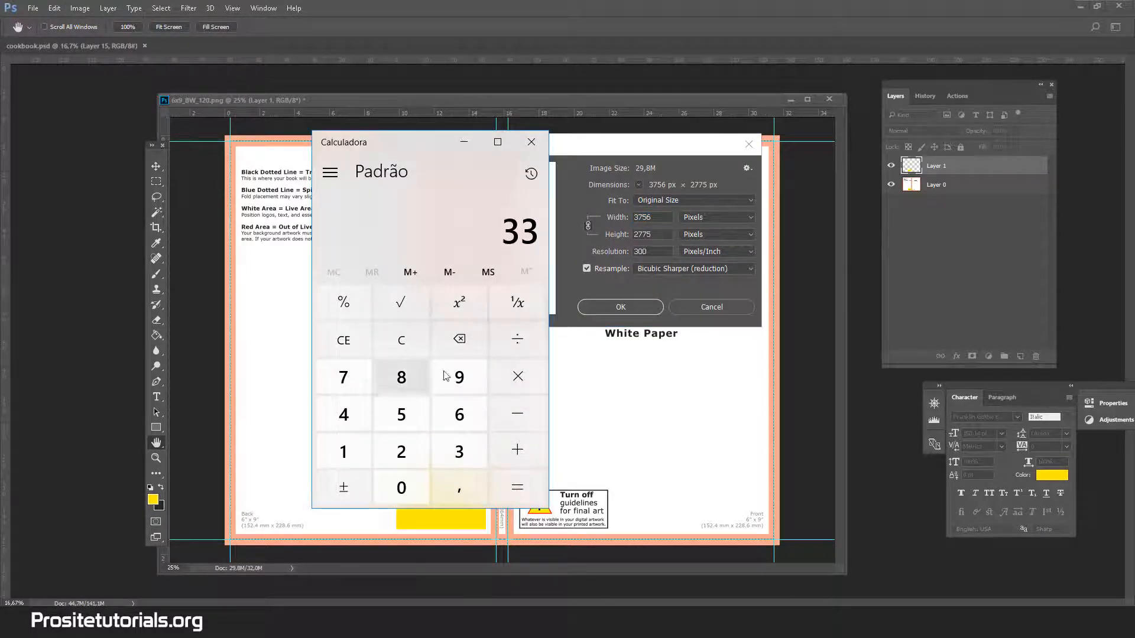
pyautogui.click(398, 338)
pyautogui.click(457, 450)
pyautogui.click(343, 378)
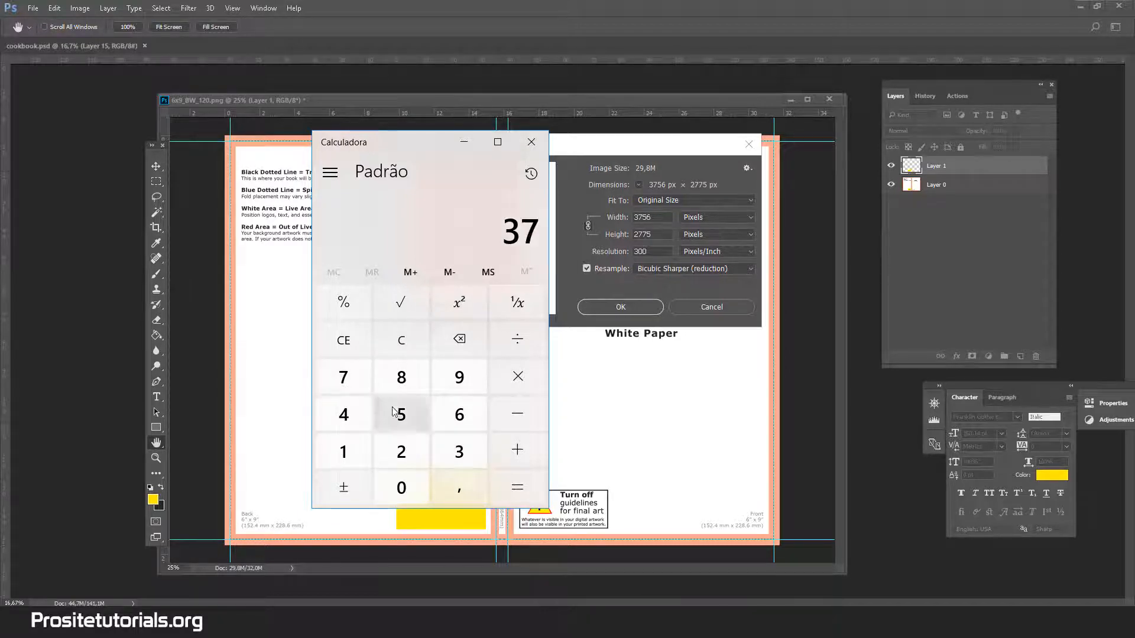
pyautogui.click(401, 413)
pyautogui.click(458, 414)
pyautogui.click(532, 350)
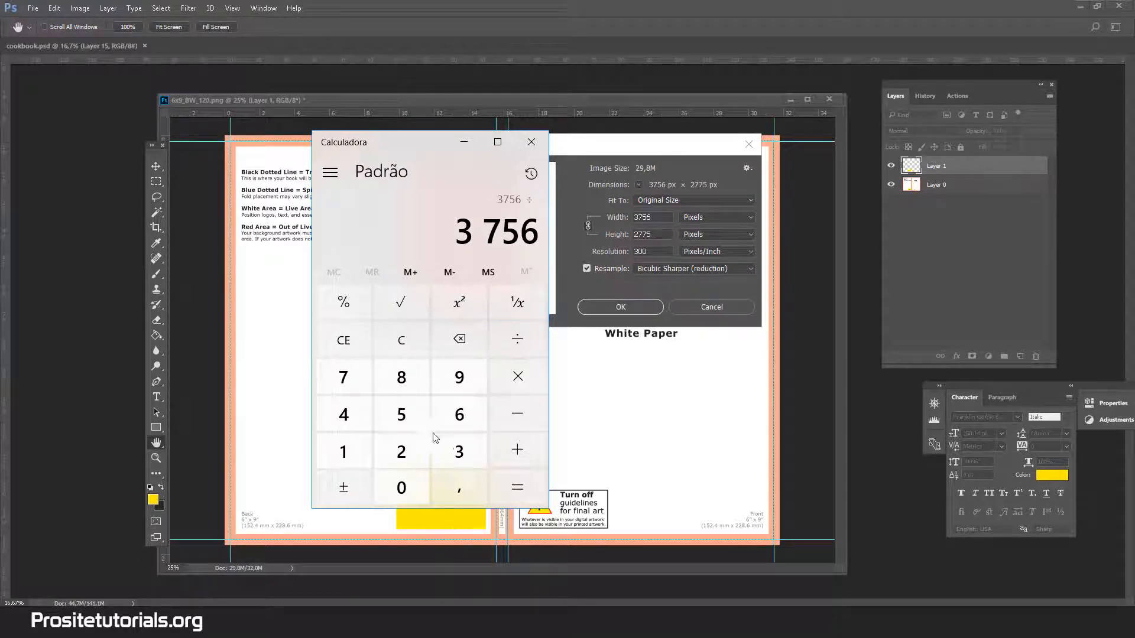
pyautogui.click(400, 451)
pyautogui.click(510, 478)
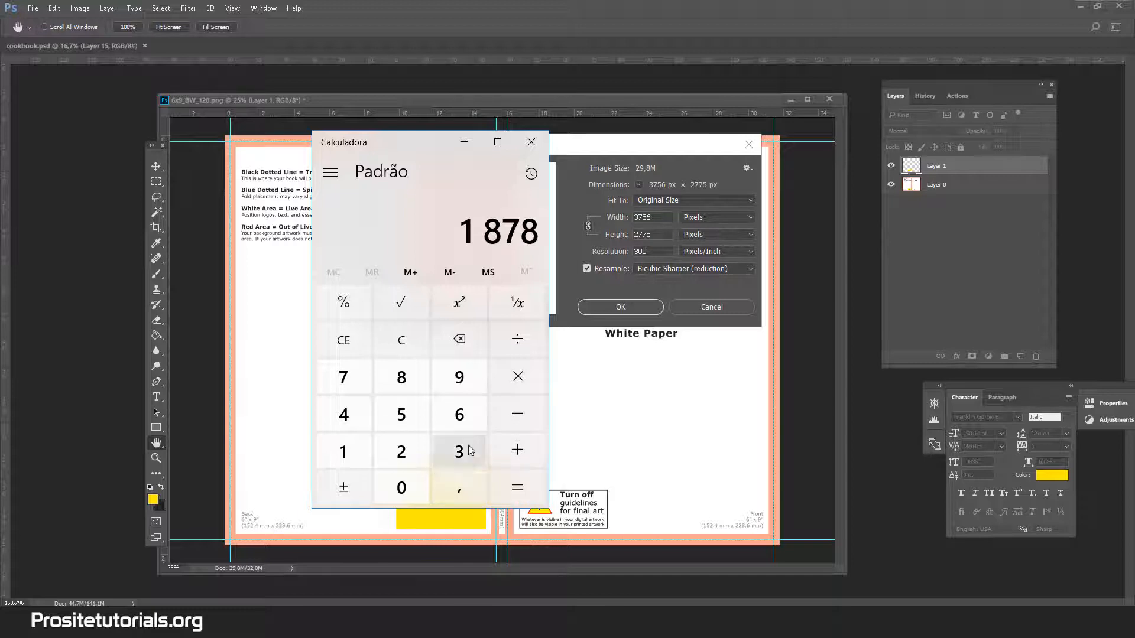
pyautogui.click(539, 145)
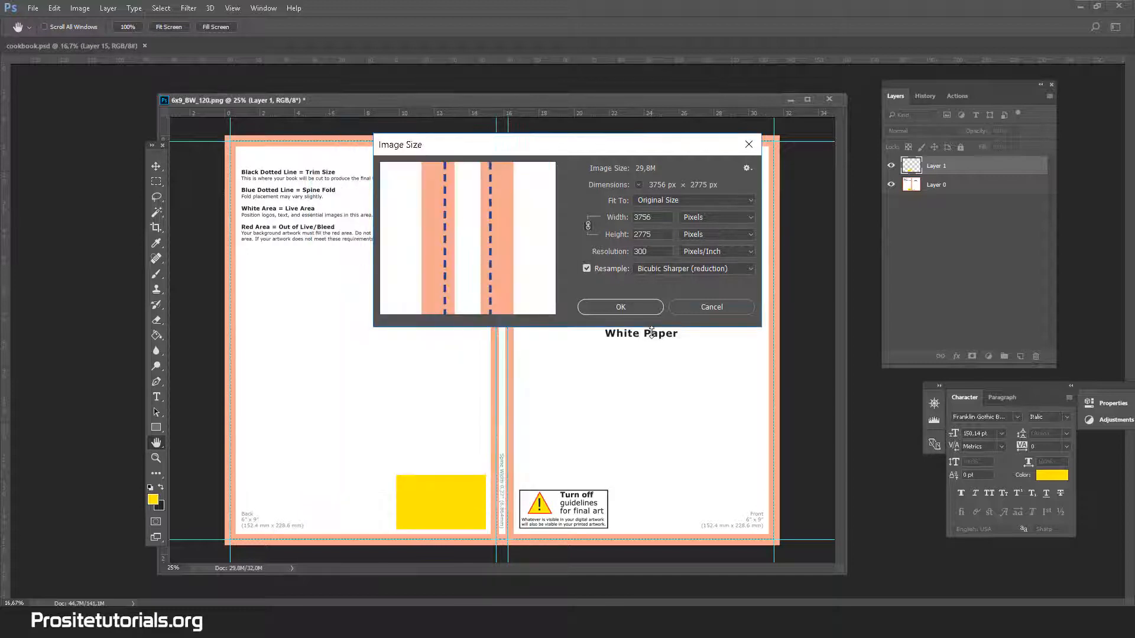
pyautogui.click(690, 308)
pyautogui.press('v')
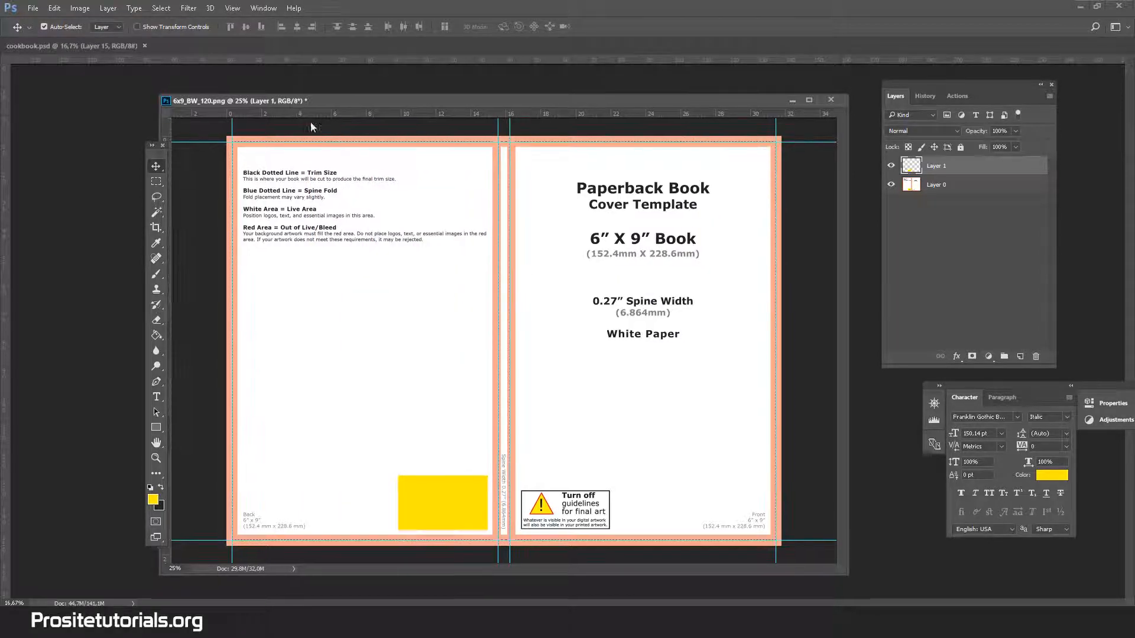
# Float cookbook.psd in its own window and resize its image to 1880 pixels wide with Bicubic Sharper (reduction) resampling.
pyautogui.moveTo(319, 101); pyautogui.dragTo(382, 151)
pyautogui.moveTo(139, 47); pyautogui.dragTo(320, 59)
pyautogui.click(80, 8)
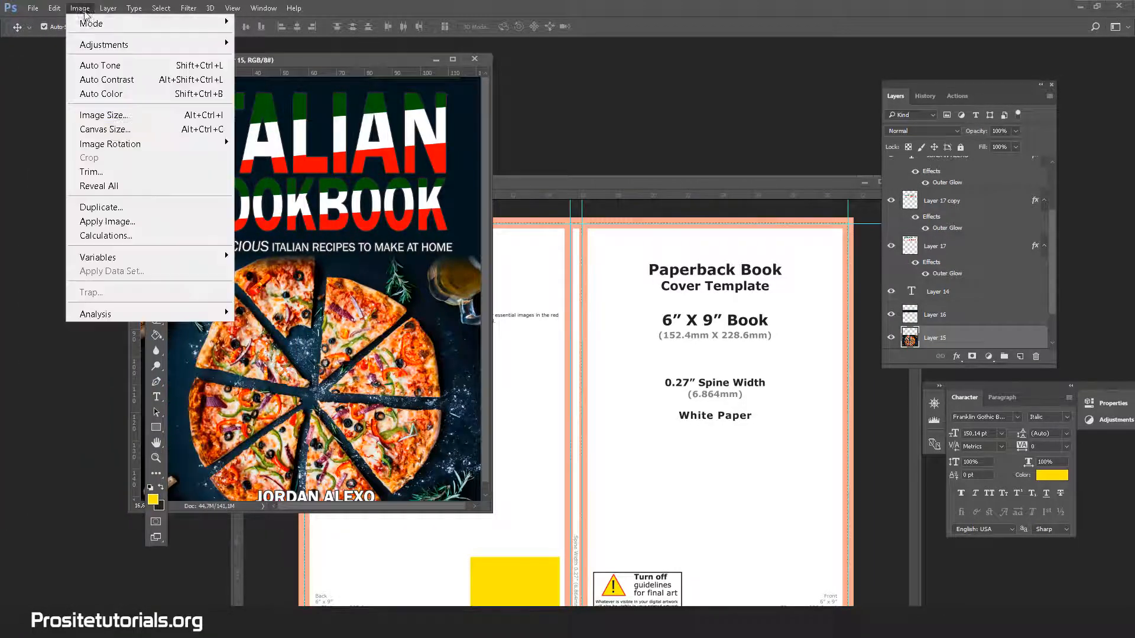
pyautogui.click(175, 116)
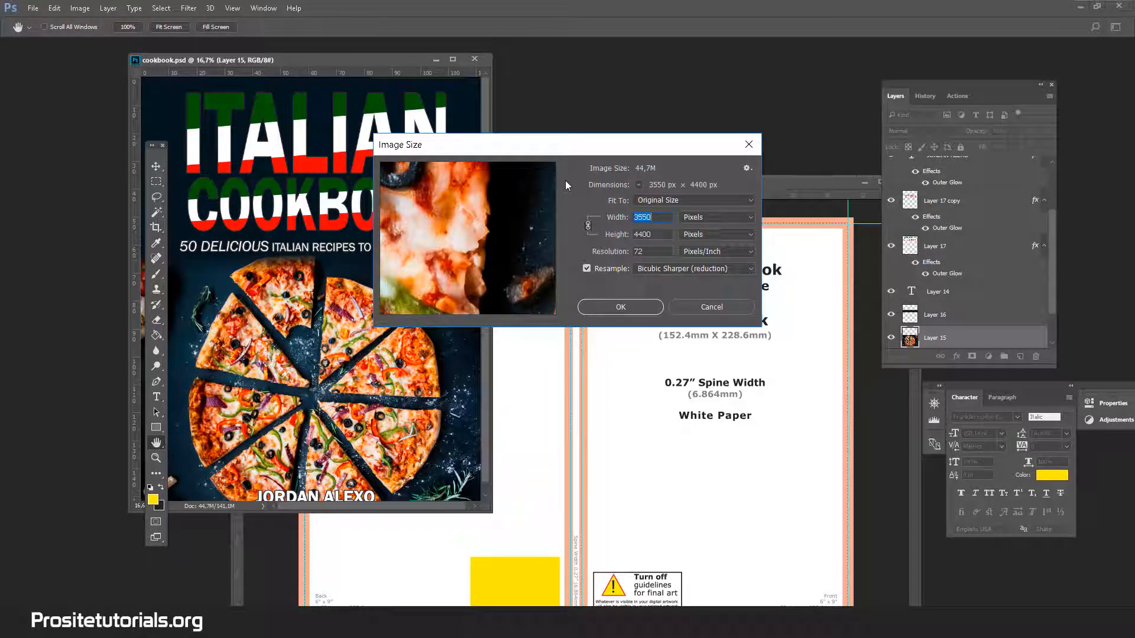
pyautogui.write('188')
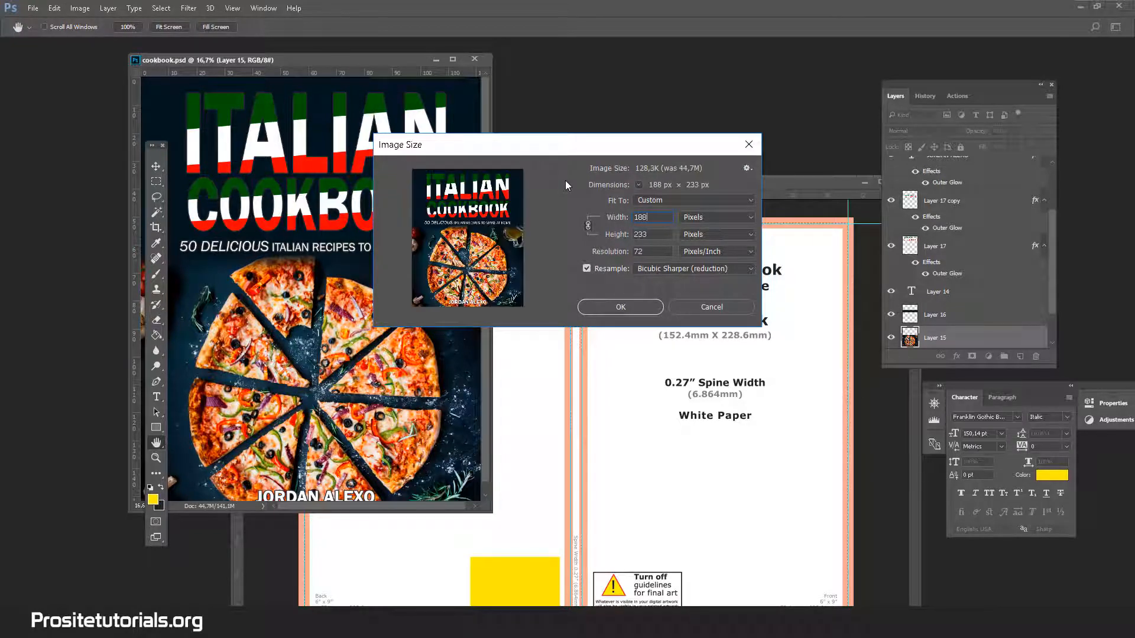
pyautogui.write('0')
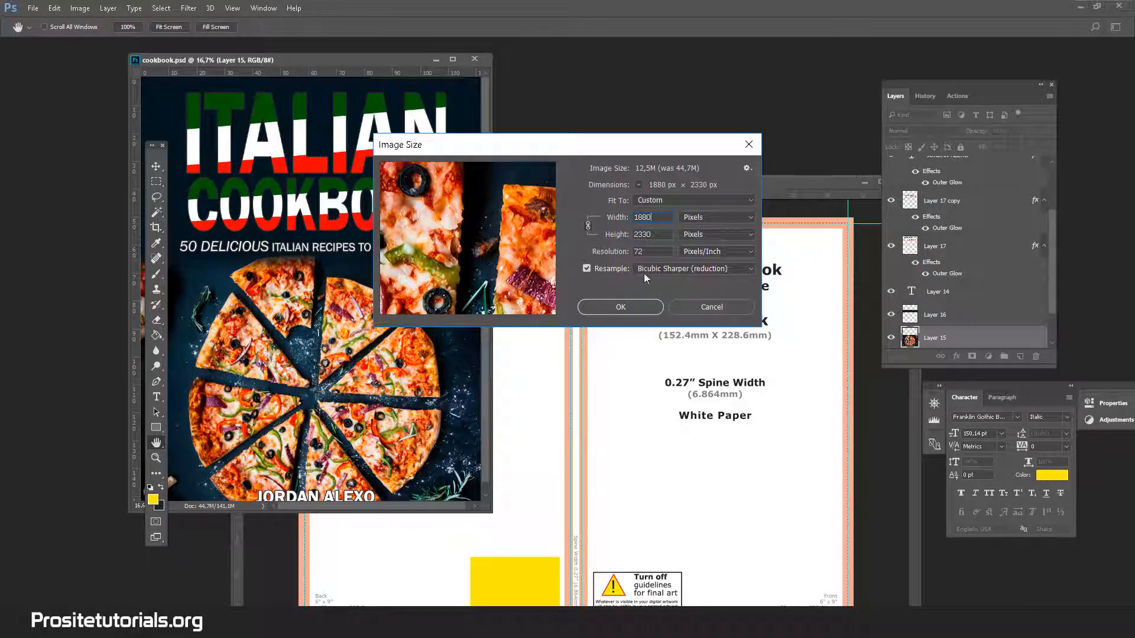
pyautogui.click(676, 268)
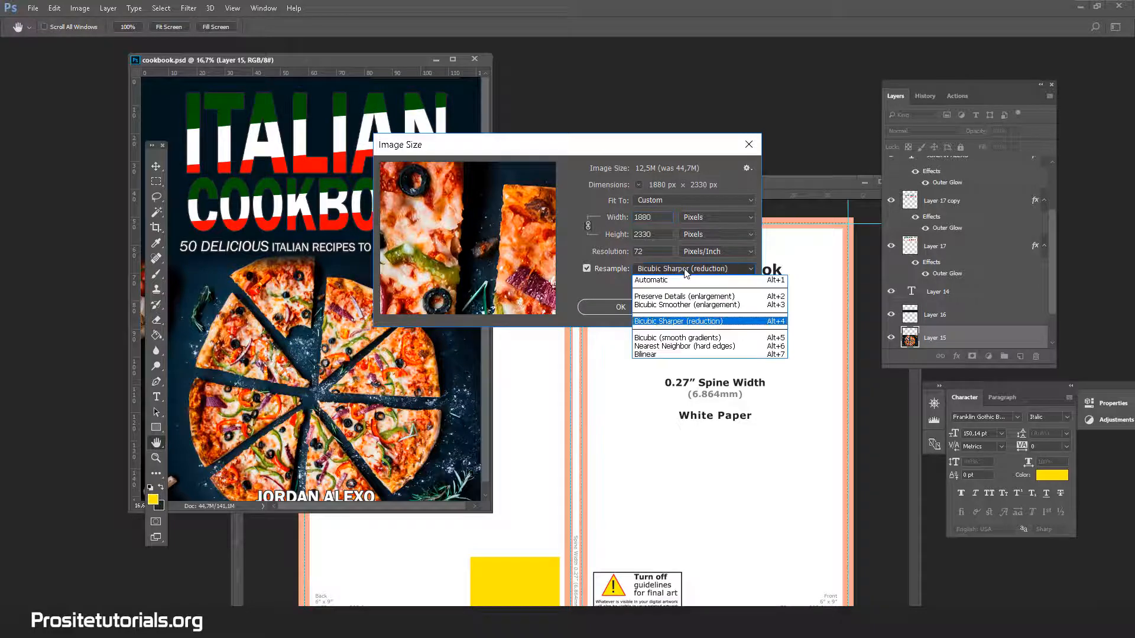
pyautogui.click(660, 322)
pyautogui.click(609, 302)
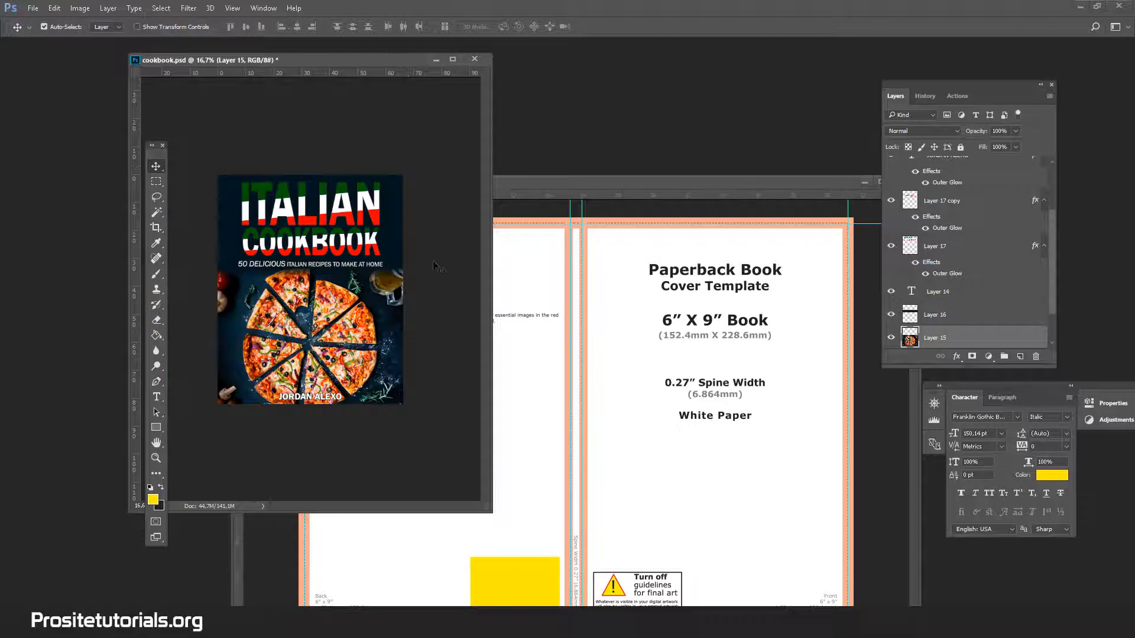
# Shift the floating cookbook.psd window slightly and enlarge it a little beside the template.
pyautogui.scroll(-2, 1005, 251)
pyautogui.moveTo(224, 60); pyautogui.dragTo(239, 57)
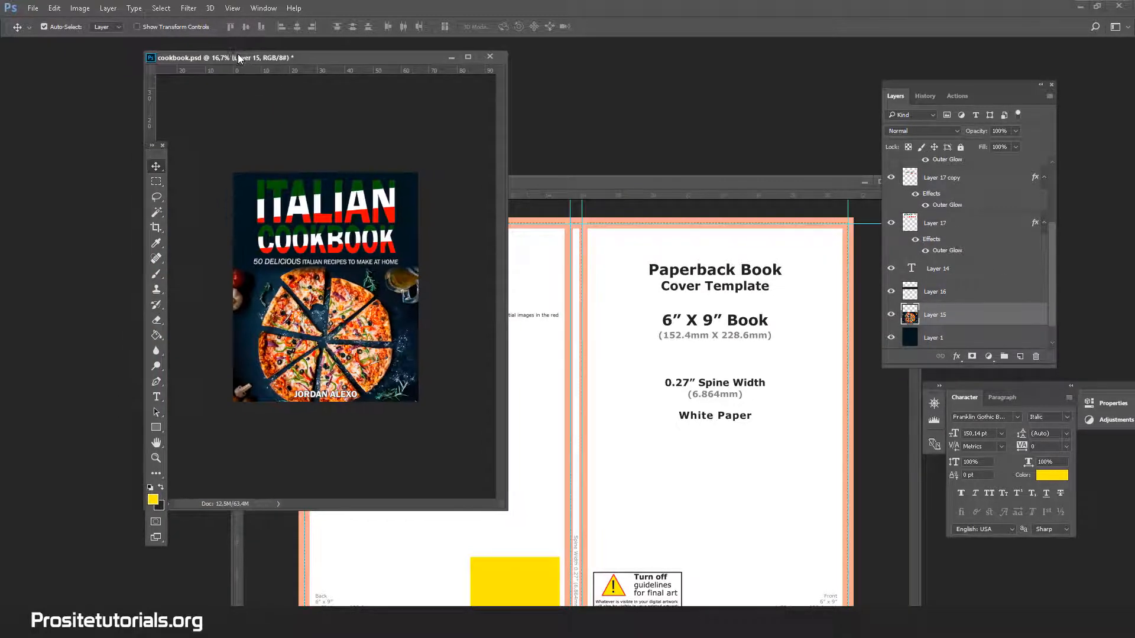
pyautogui.moveTo(1048, 261); pyautogui.dragTo(1051, 286)
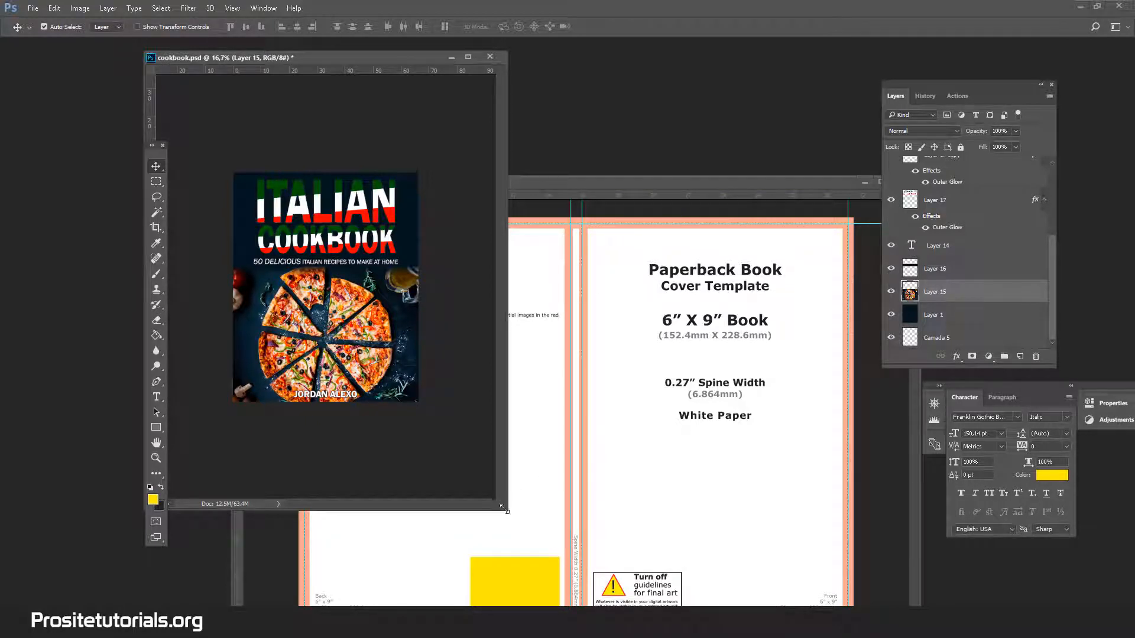
pyautogui.moveTo(503, 509); pyautogui.dragTo(515, 515)
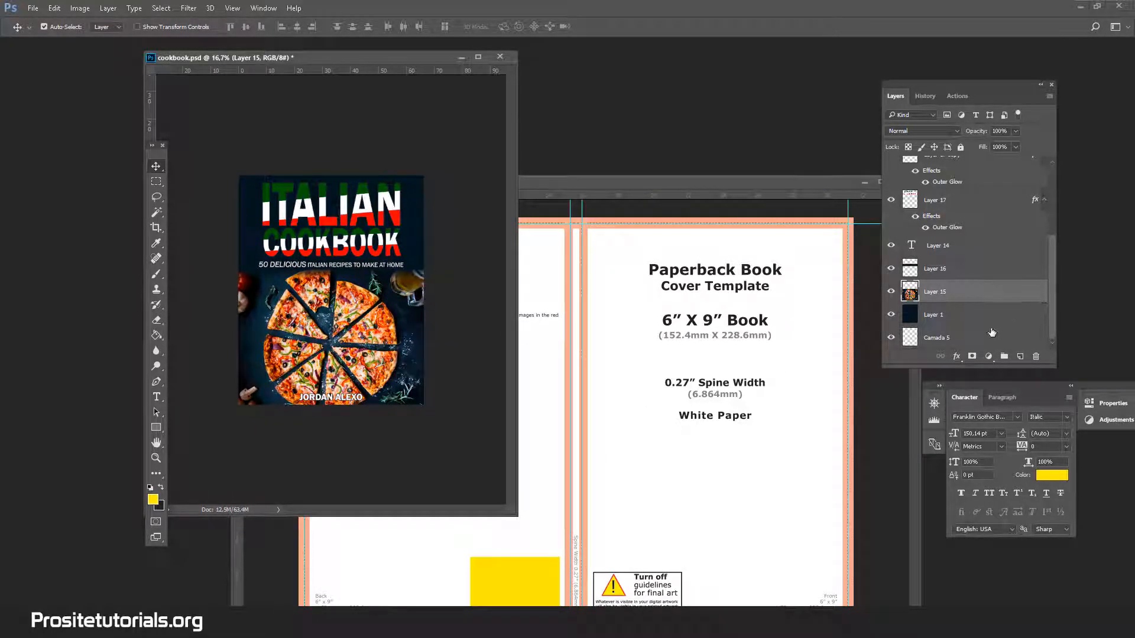
pyautogui.click(992, 333)
pyautogui.scroll(3, 1014, 320)
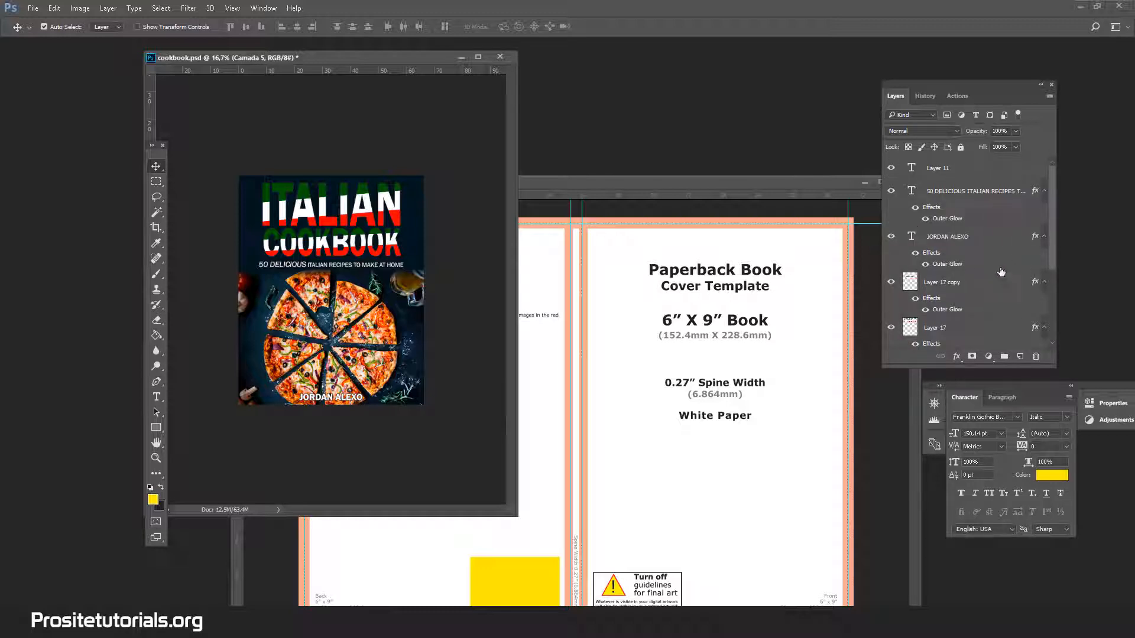
pyautogui.moveTo(1051, 247); pyautogui.dragTo(1059, 203)
pyautogui.keyDown('shift'); pyautogui.click(986, 172); pyautogui.keyUp('shift')
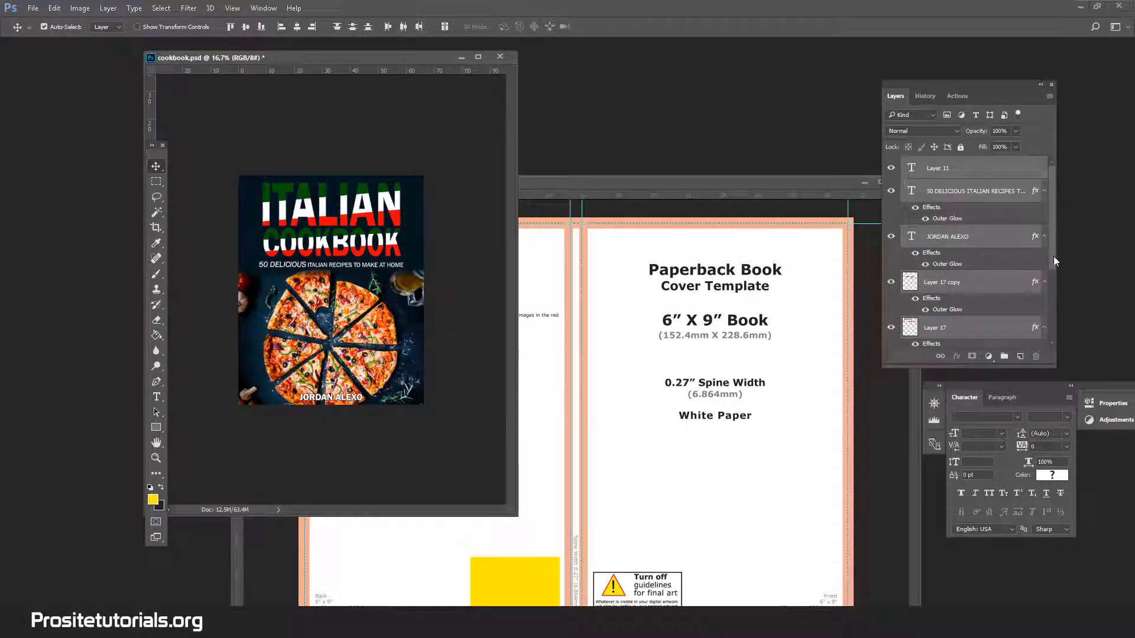
pyautogui.moveTo(1054, 256); pyautogui.dragTo(1050, 329)
# Copy the cookbook.psd layers from Camada 5 up to the 50 DELICIOUS ITALIAN RECIPES text into the template and position them over the front cover.
pyautogui.click(971, 342)
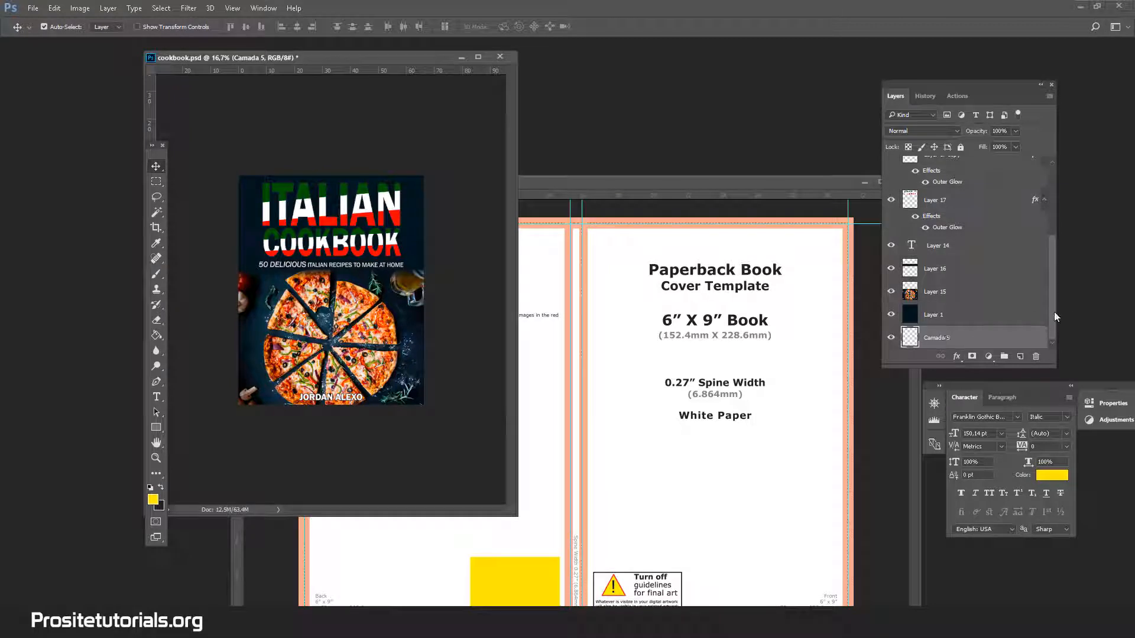
pyautogui.moveTo(1052, 298); pyautogui.dragTo(1052, 229)
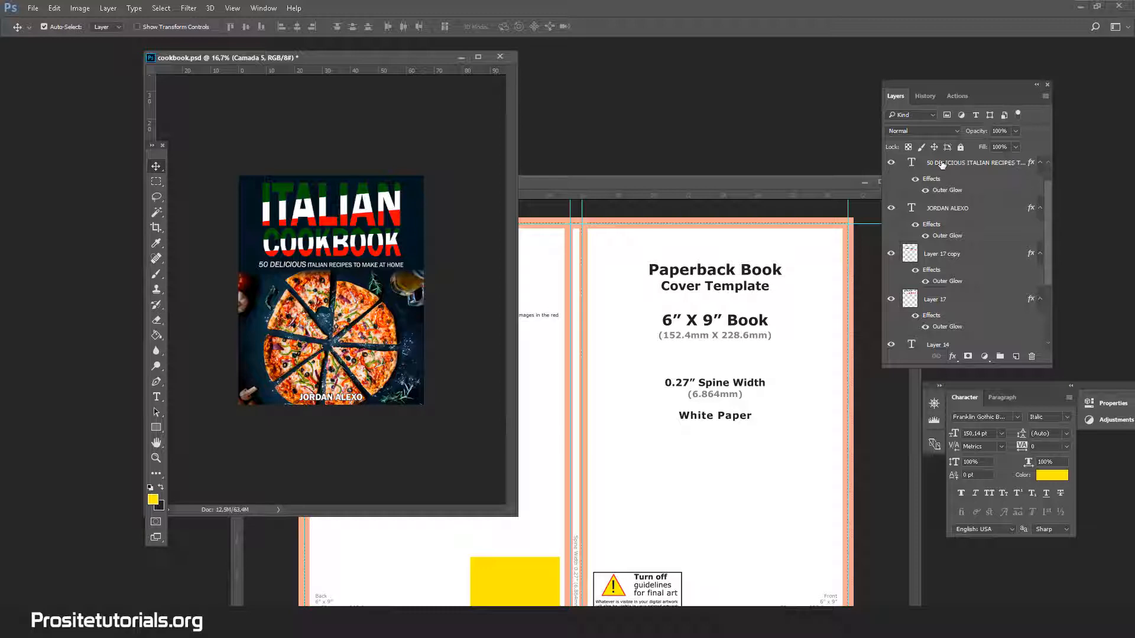
pyautogui.keyDown('shift'); pyautogui.click(941, 164); pyautogui.keyUp('shift')
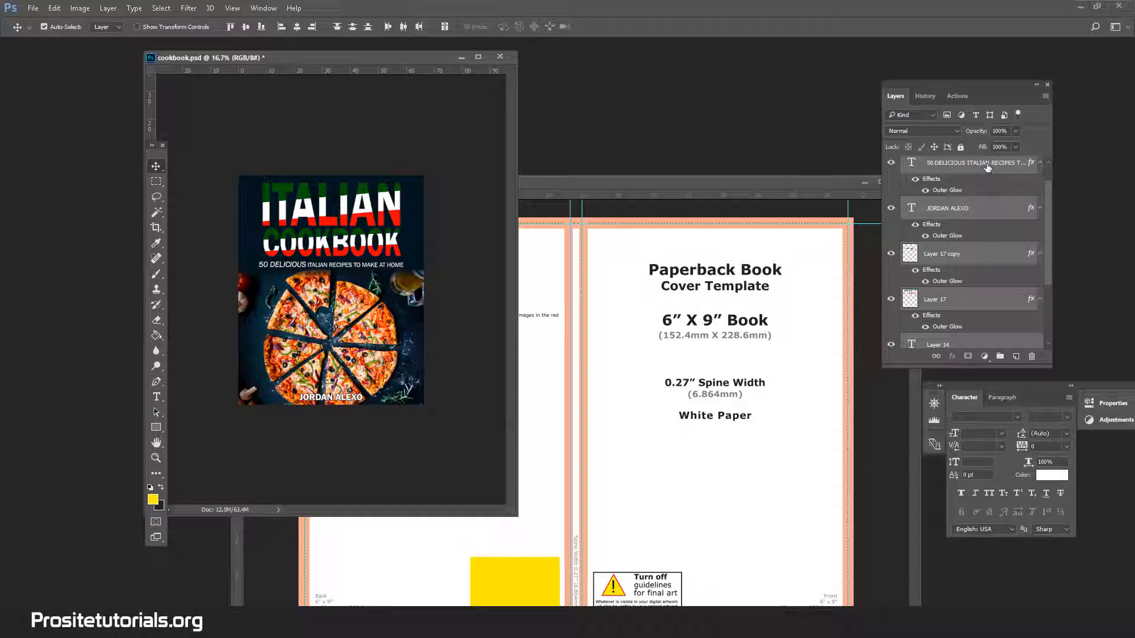
pyautogui.moveTo(987, 167); pyautogui.dragTo(745, 294)
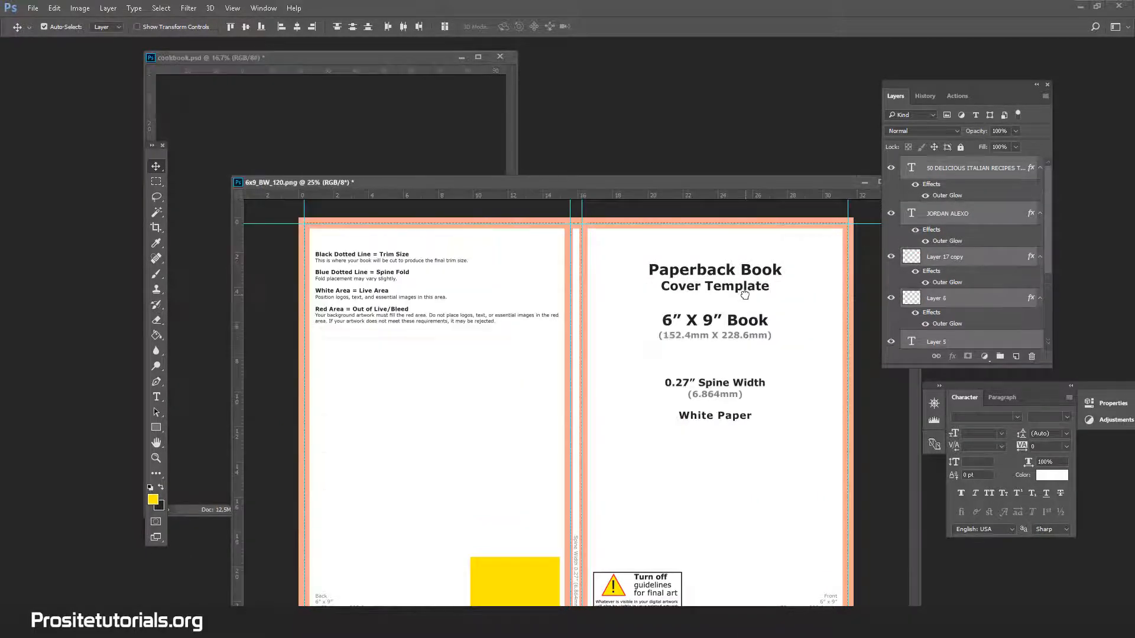
pyautogui.moveTo(742, 184); pyautogui.dragTo(710, 111)
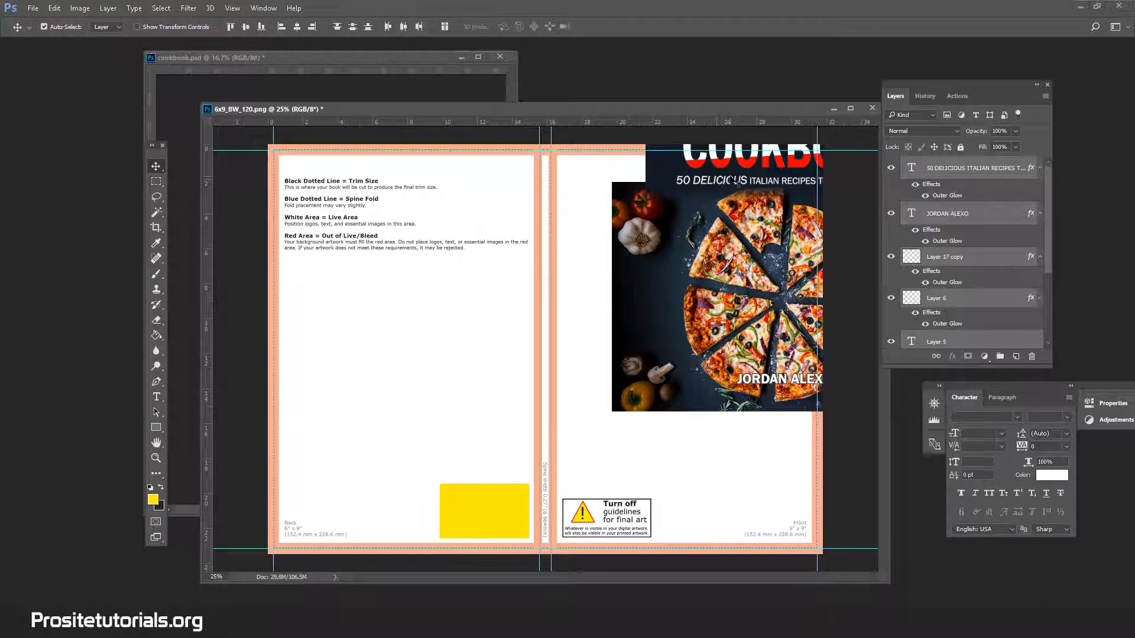
pyautogui.moveTo(736, 183); pyautogui.dragTo(630, 322)
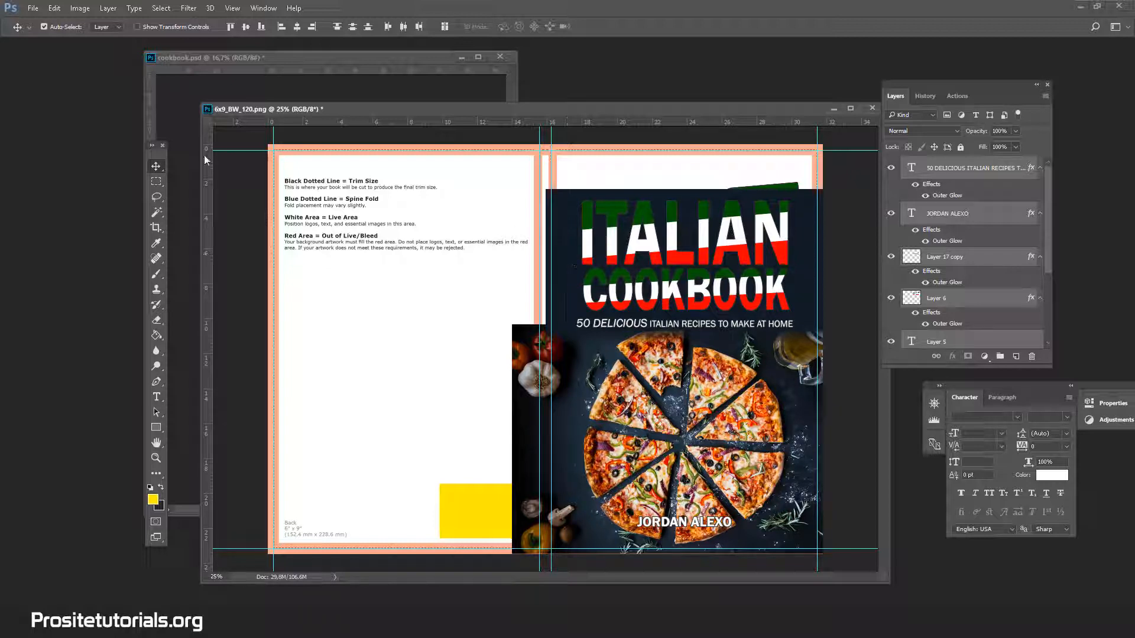
pyautogui.click(155, 213)
pyautogui.click(253, 193)
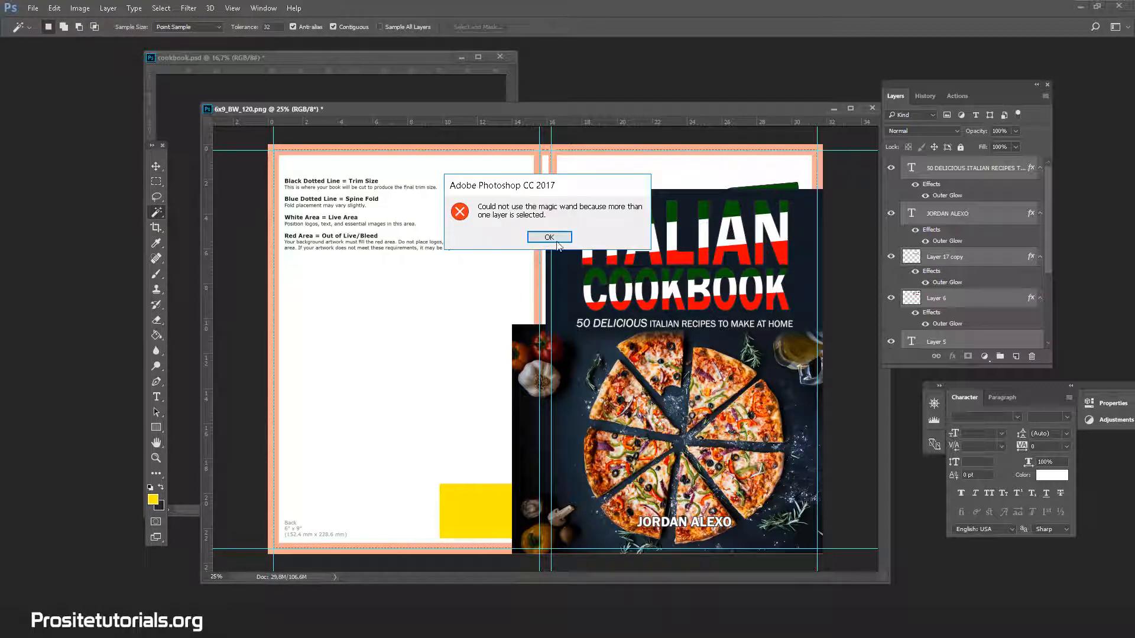
pyautogui.click(609, 235)
# Move the ITALIAN and COOKBOOK title layers (Layer 6 and Layer 17 copy) together up to Y 537 px and apply the transformation.
pyautogui.click(1002, 211)
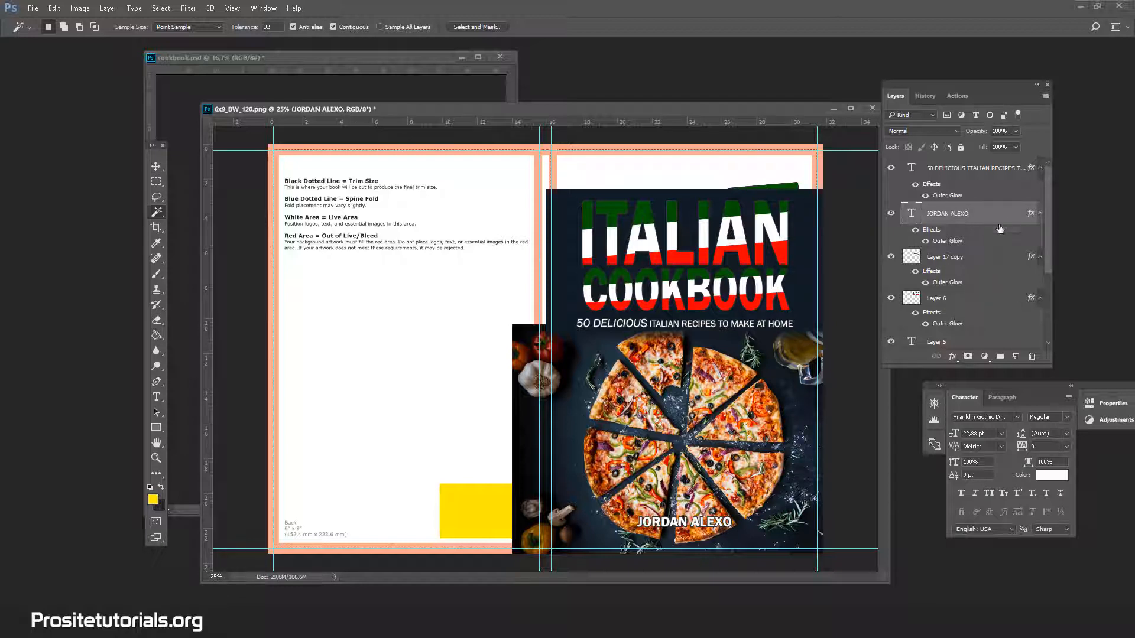
pyautogui.click(949, 300)
pyautogui.scroll(-1, 951, 301)
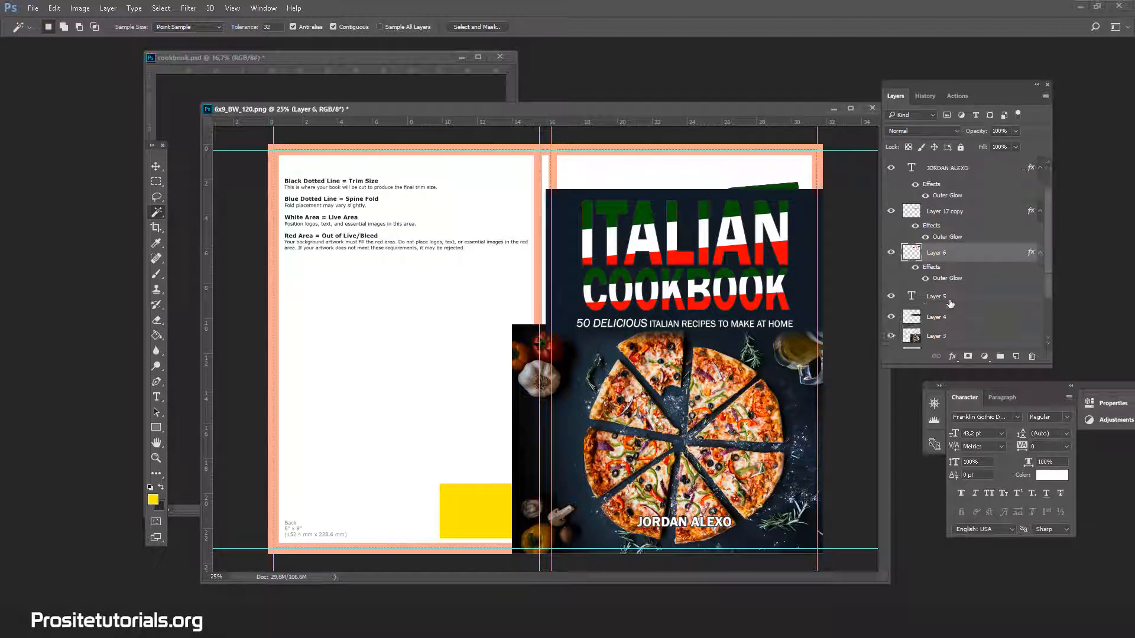
pyautogui.keyDown('shift'); pyautogui.click(961, 219); pyautogui.keyUp('shift')
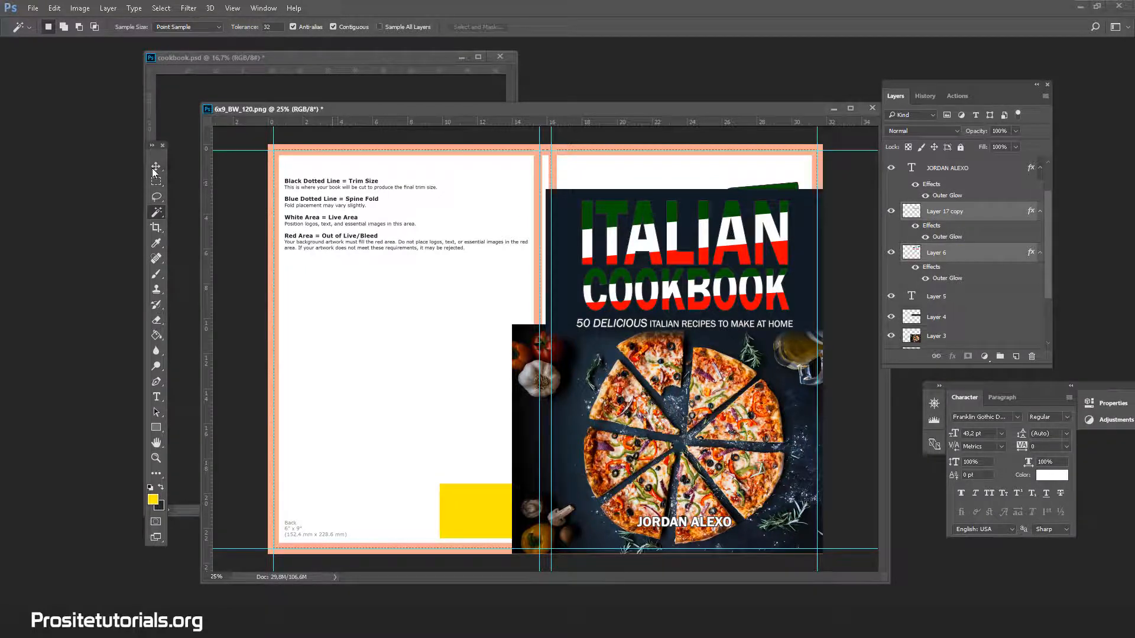
pyautogui.hotkey('ctrl', 't')
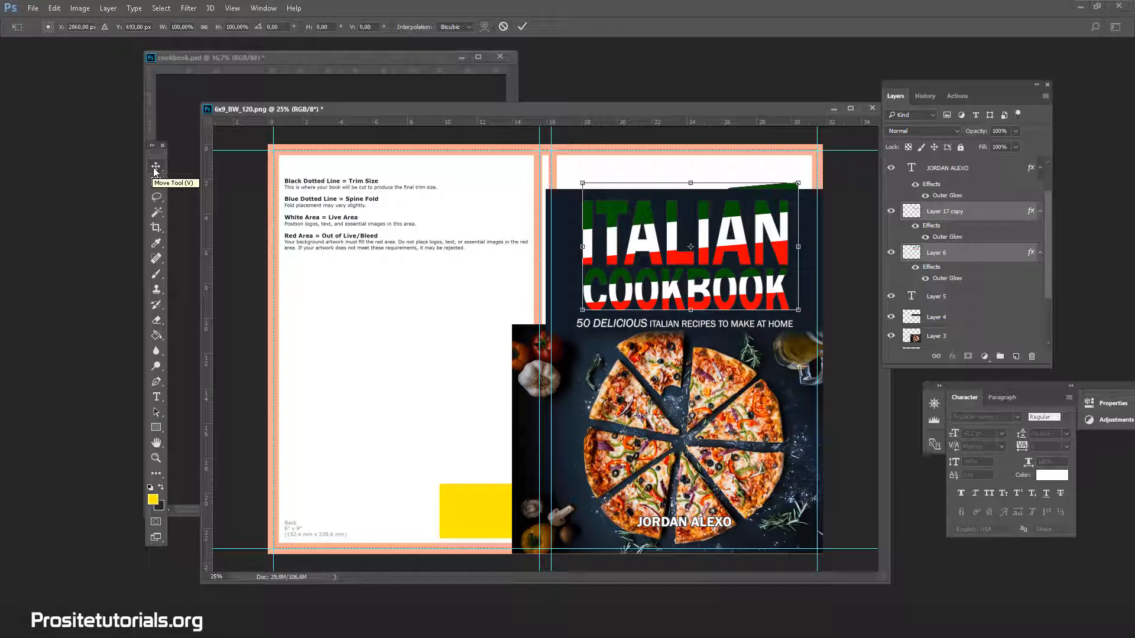
pyautogui.press('Up')
pyautogui.press('Up')
pyautogui.press('Up')
pyautogui.press('Up')
pyautogui.press('Up')
pyautogui.press('Up')
pyautogui.press('Up')
pyautogui.press('Up')
pyautogui.press('Up')
pyautogui.press('Up')
pyautogui.press('Up')
pyautogui.press('Up')
pyautogui.press('Up')
pyautogui.press('Up')
pyautogui.press('Up')
pyautogui.press('Up')
pyautogui.press('Up')
pyautogui.press('Up')
pyautogui.press('Up')
pyautogui.press('Up')
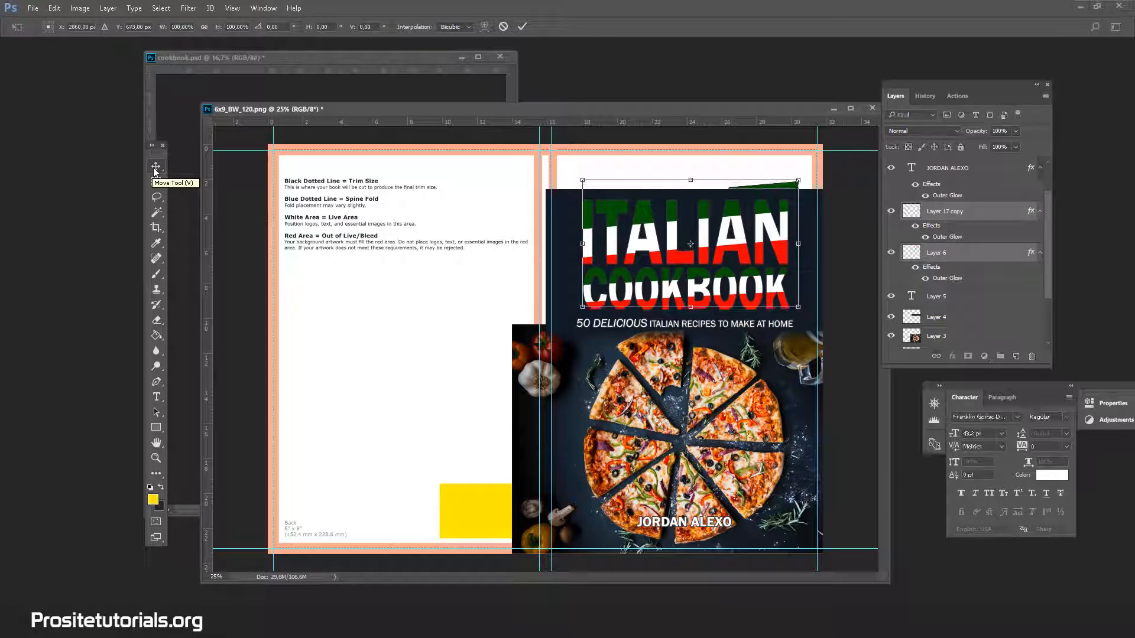
pyautogui.press('Up')
pyautogui.press('Up')
pyautogui.press('Up')
pyautogui.press('Up')
pyautogui.press('Up')
pyautogui.press('Up')
pyautogui.press('Up')
pyautogui.press('Up')
pyautogui.press('Up')
pyautogui.press('Up')
pyautogui.press('Up')
pyautogui.press('Up')
pyautogui.press('Up')
pyautogui.press('Up')
pyautogui.press('Up')
pyautogui.press('Up')
pyautogui.press('Up')
pyautogui.press('Up')
pyautogui.press('Up')
pyautogui.press('Up')
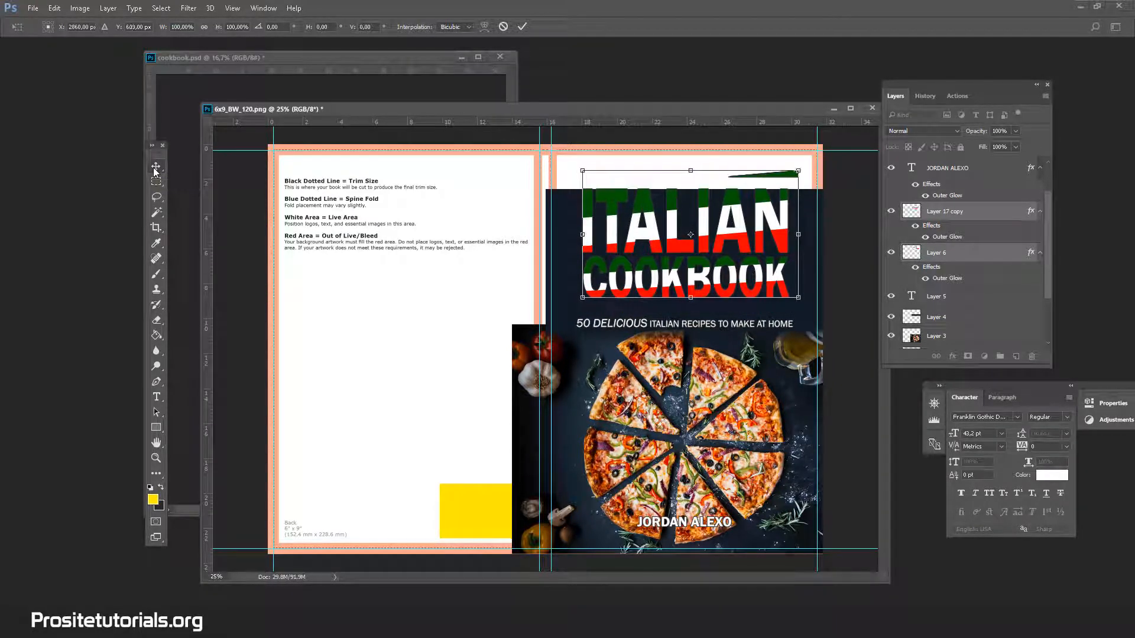
pyautogui.hotkey('shift', 'Up')
pyautogui.hotkey('shift', 'Up')
pyautogui.hotkey('shift', 'Up')
pyautogui.hotkey('shift', 'Up')
pyautogui.hotkey('shift', 'Up')
pyautogui.hotkey('shift', 'Up')
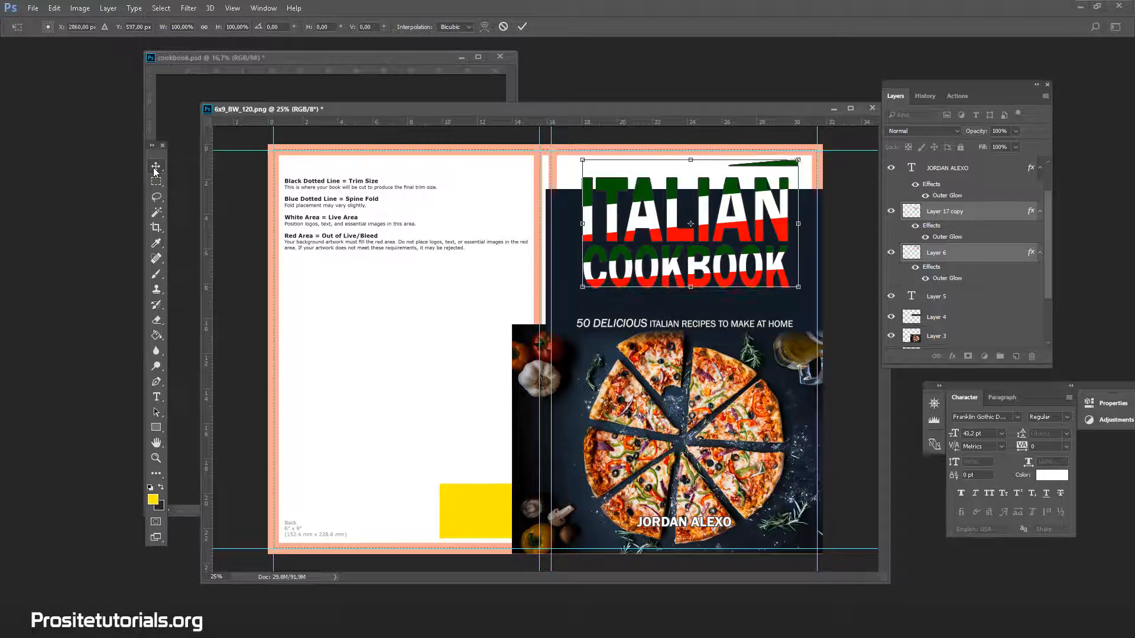
pyautogui.press('Up')
pyautogui.press('Up')
pyautogui.press('Up')
pyautogui.press('Up')
pyautogui.press('Up')
pyautogui.press('Up')
pyautogui.press('Up')
pyautogui.press('Up')
pyautogui.press('Up')
pyautogui.press('Up')
pyautogui.press('Up')
pyautogui.press('Up')
pyautogui.press('Up')
pyautogui.press('Up')
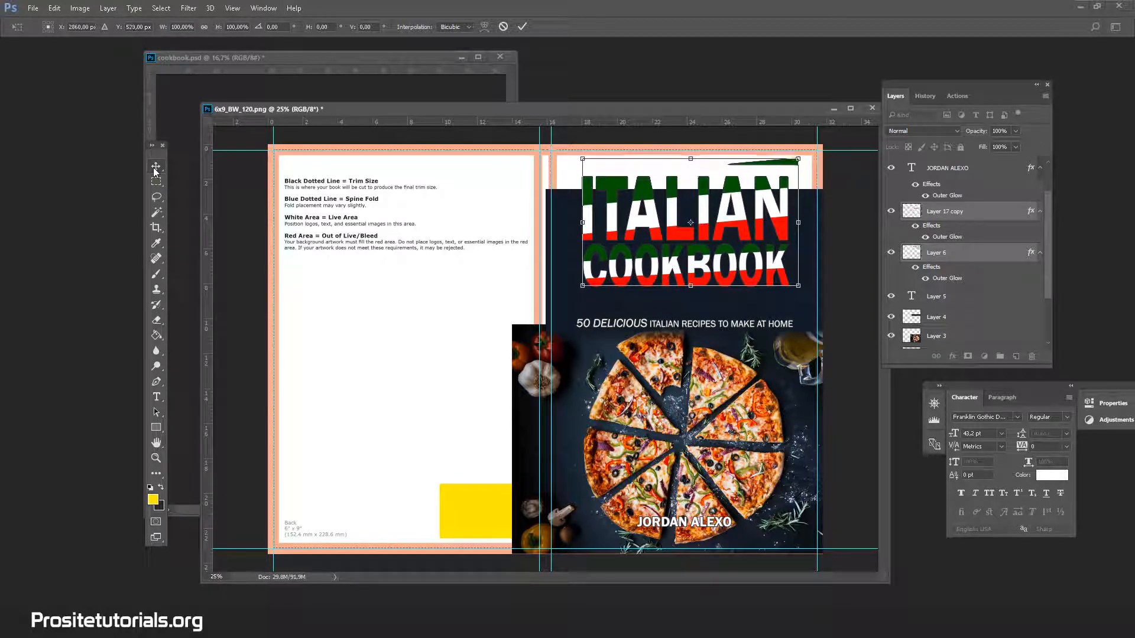
pyautogui.press('Down')
pyautogui.press('Down')
pyautogui.press('Down')
pyautogui.press('Down')
pyautogui.press('Down')
pyautogui.press('Down')
pyautogui.press('Down')
pyautogui.press('Down')
pyautogui.press('Down')
pyautogui.press('Down')
pyautogui.press('Down')
pyautogui.press('Down')
pyautogui.press('Down')
pyautogui.press('Down')
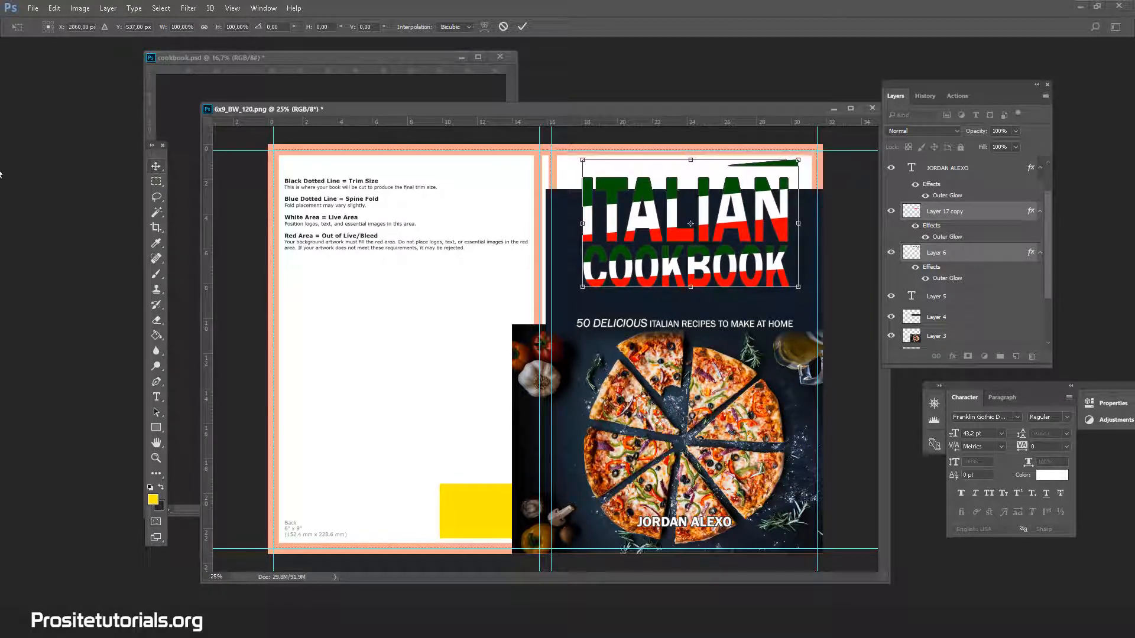
pyautogui.click(156, 213)
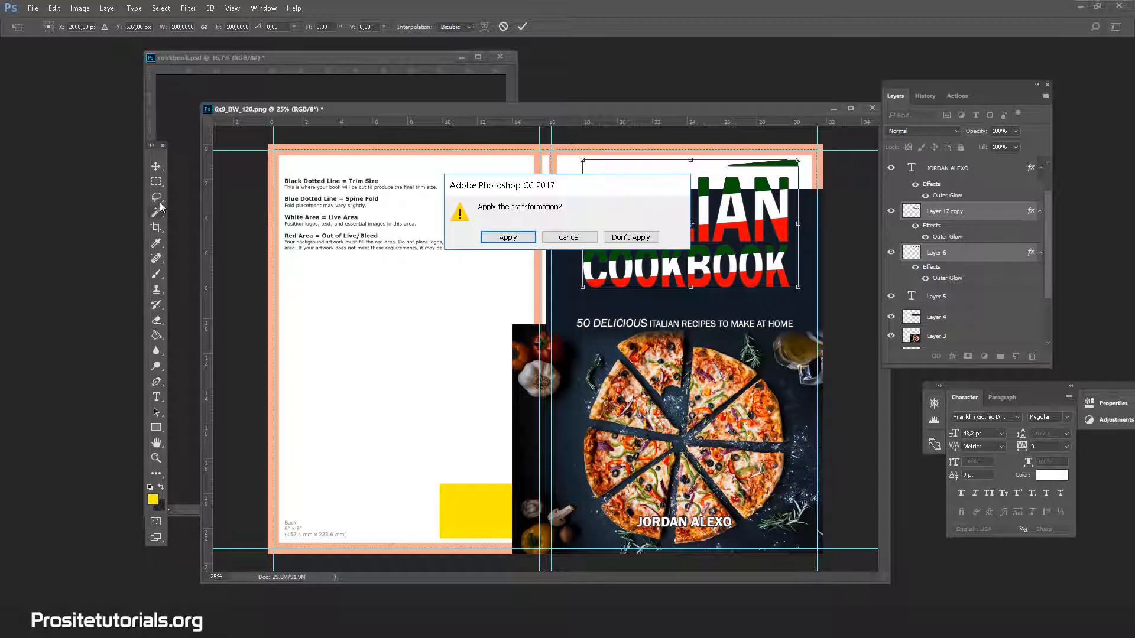
pyautogui.click(530, 237)
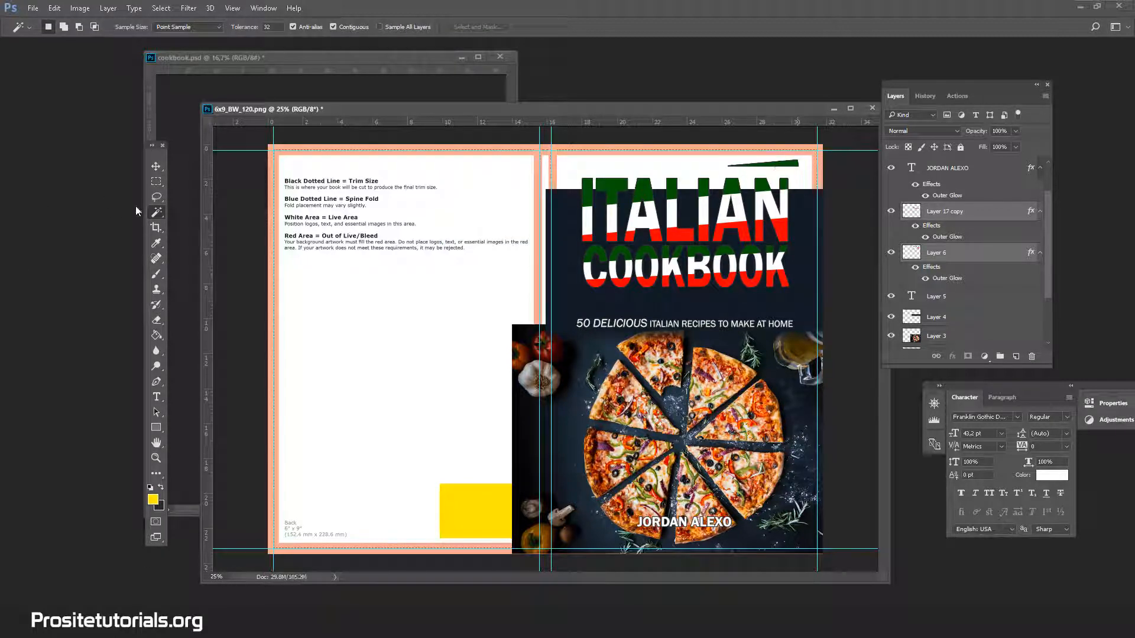
# Delete the stray green sliver above the title from Layer 6 with a rectangular selection, and clear the selection.
pyautogui.click(156, 182)
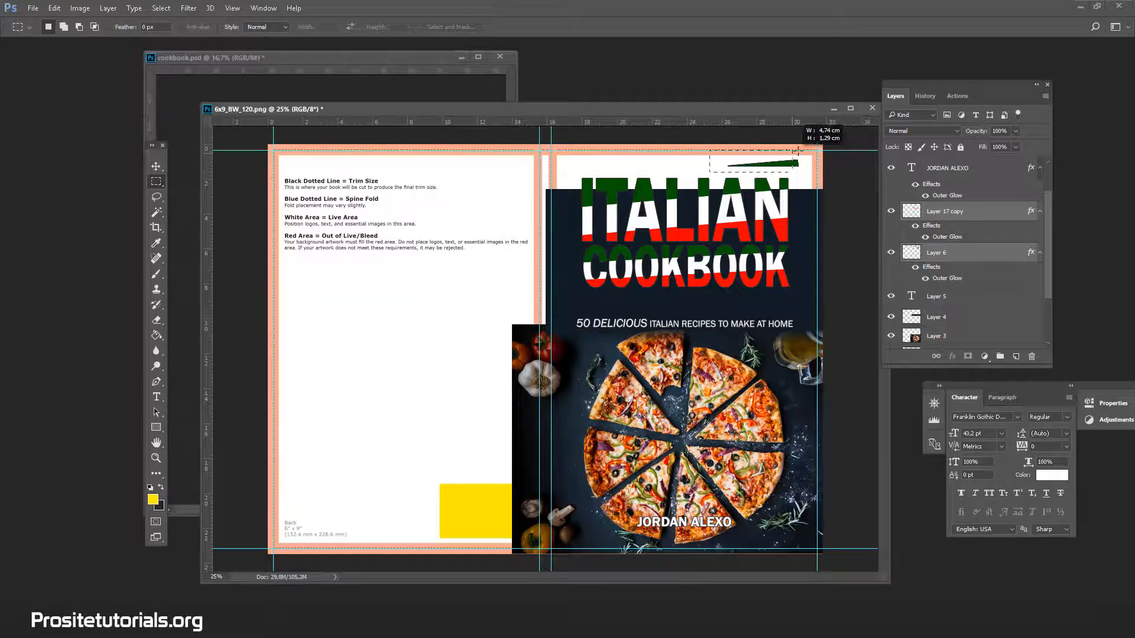
pyautogui.moveTo(710, 151); pyautogui.dragTo(816, 173)
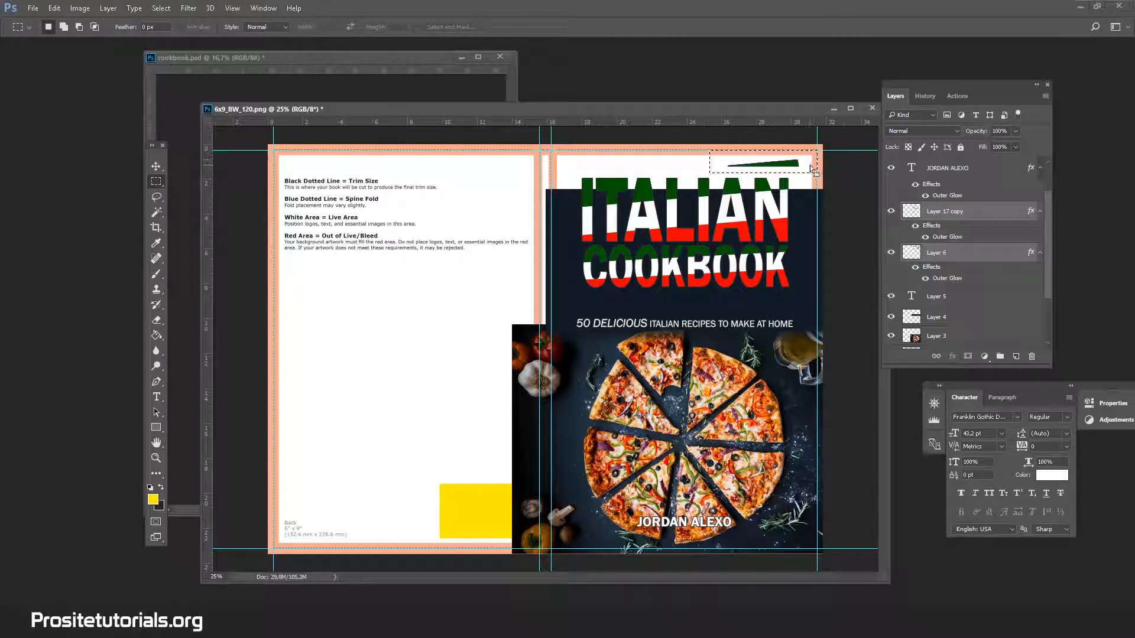
pyautogui.click(956, 214)
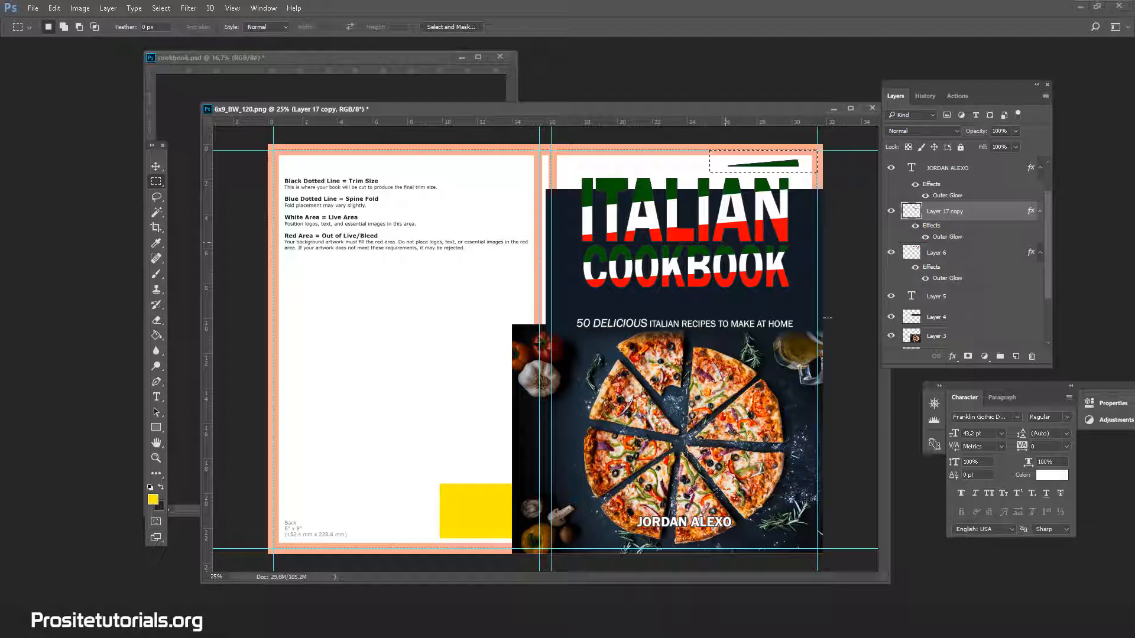
pyautogui.click(956, 253)
pyautogui.press('Delete')
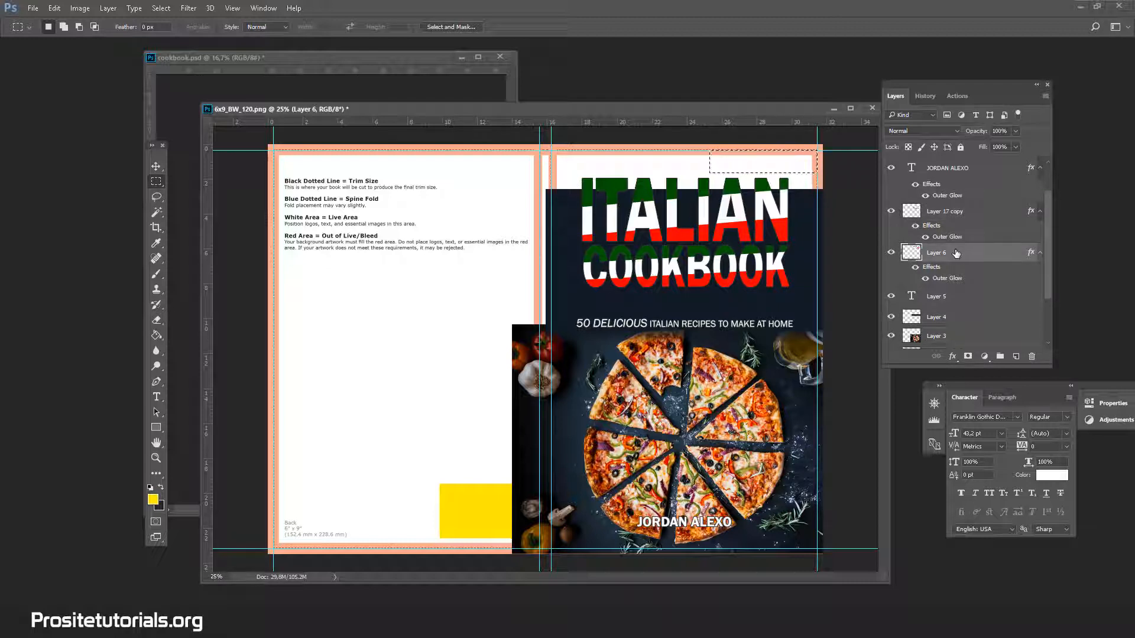
pyautogui.click(157, 212)
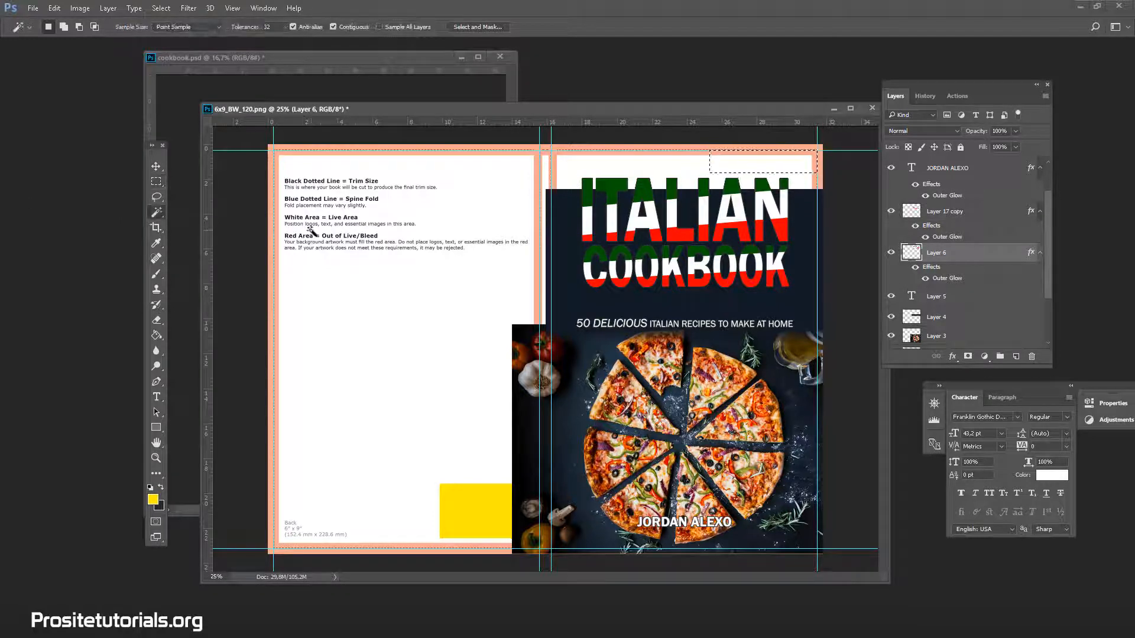
pyautogui.hotkey('ctrl', 'd')
# Add a vertical guide down the middle of the front cover, leaving the units and rulers preferences unchanged.
pyautogui.click(1000, 333)
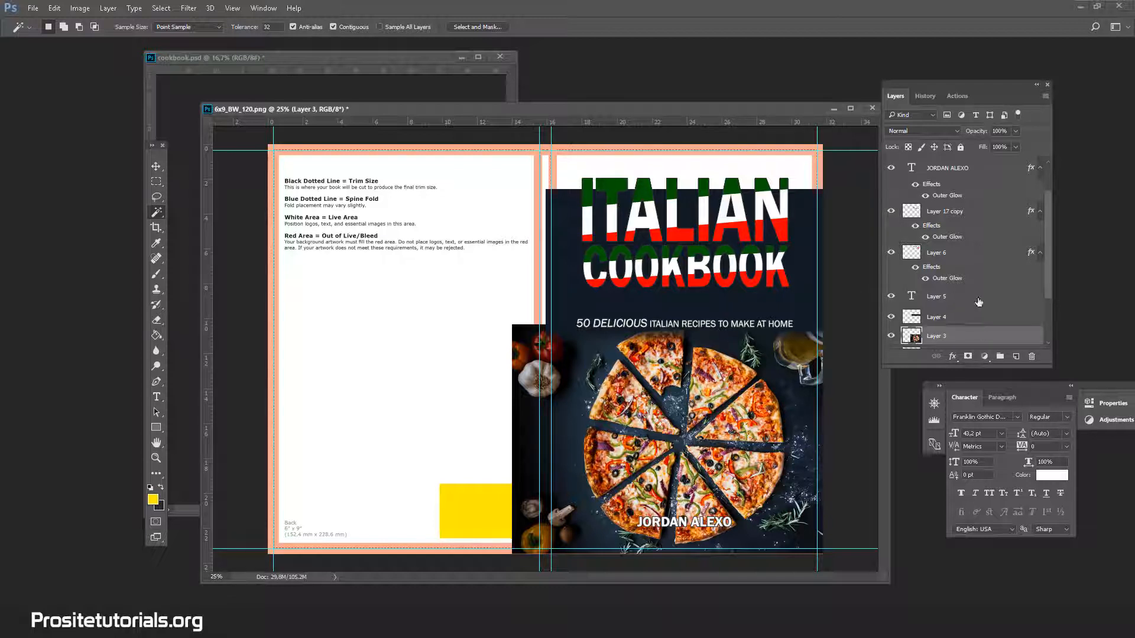
pyautogui.scroll(1, 979, 303)
pyautogui.click(995, 178)
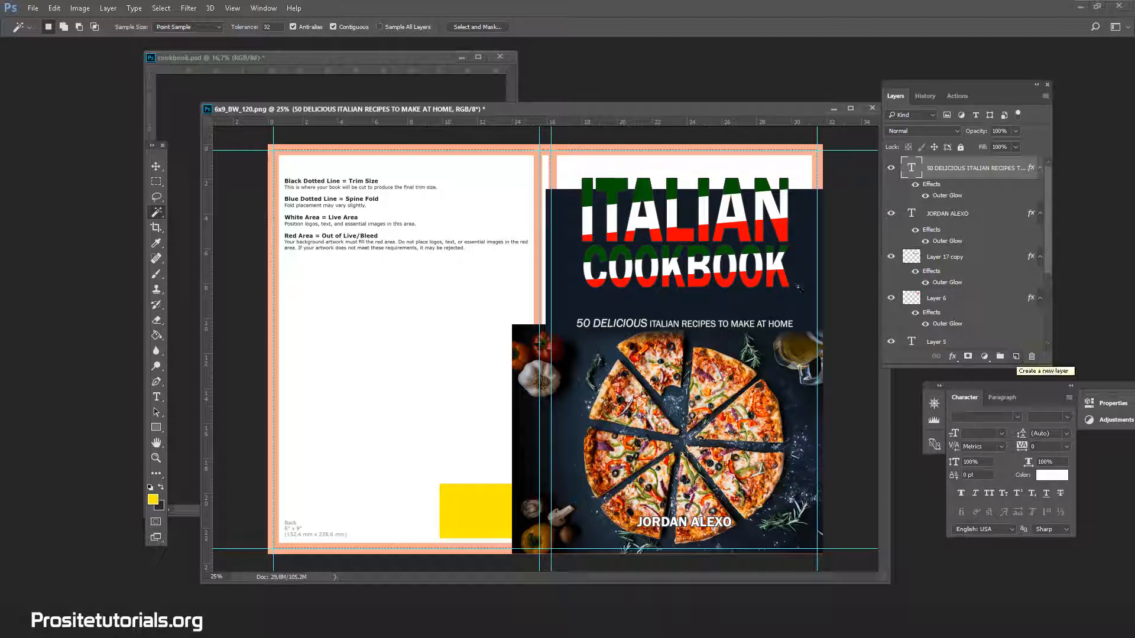
pyautogui.doubleClick(211, 248)
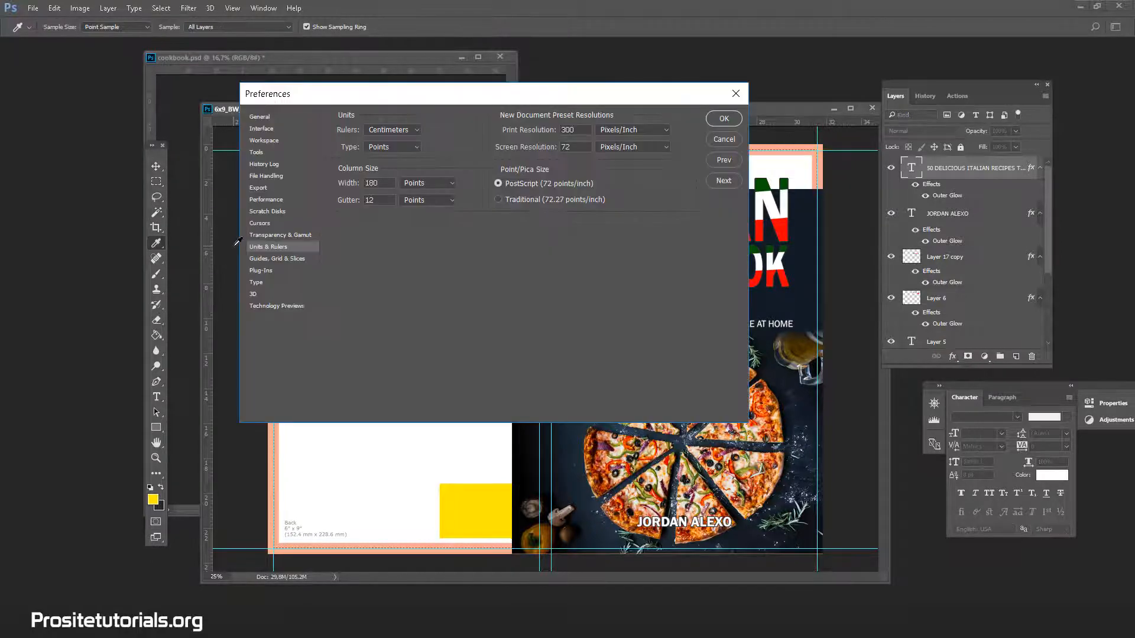
pyautogui.click(725, 141)
pyautogui.moveTo(210, 466); pyautogui.dragTo(684, 479)
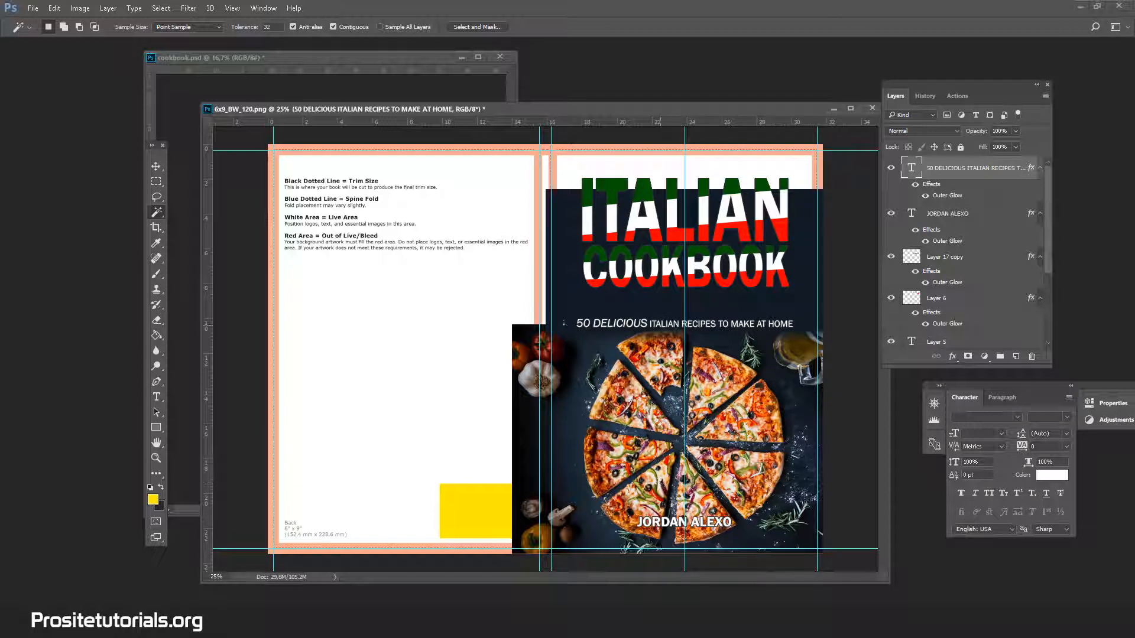
# Check the centre of the ITALIAN layer against the front cover's middle guide using Free Transform.
pyautogui.click(153, 166)
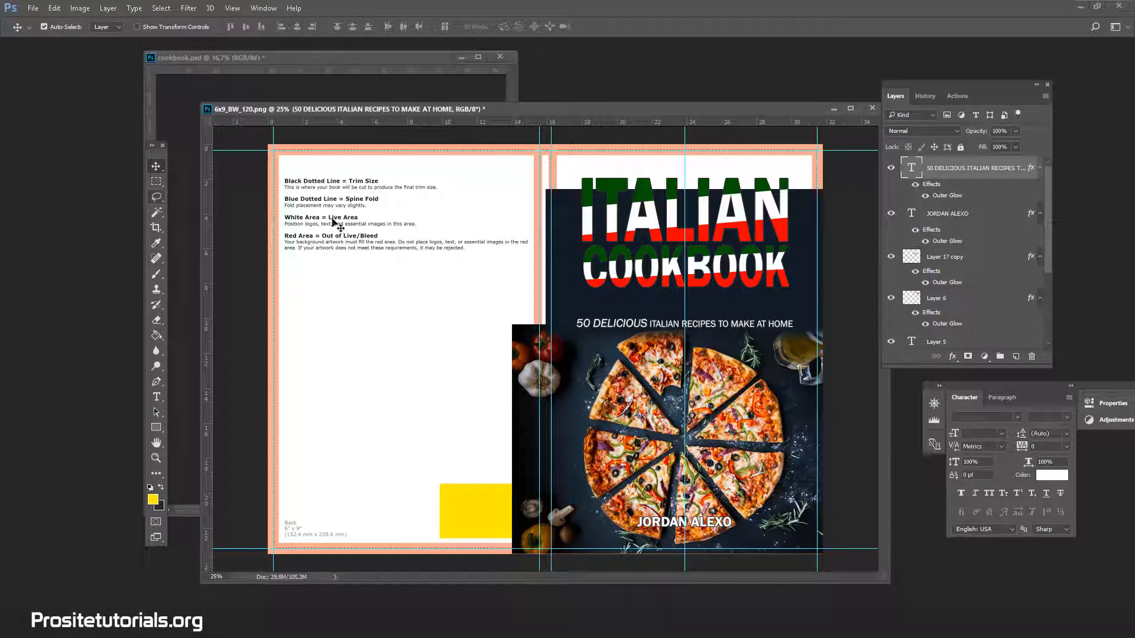
pyautogui.click(975, 299)
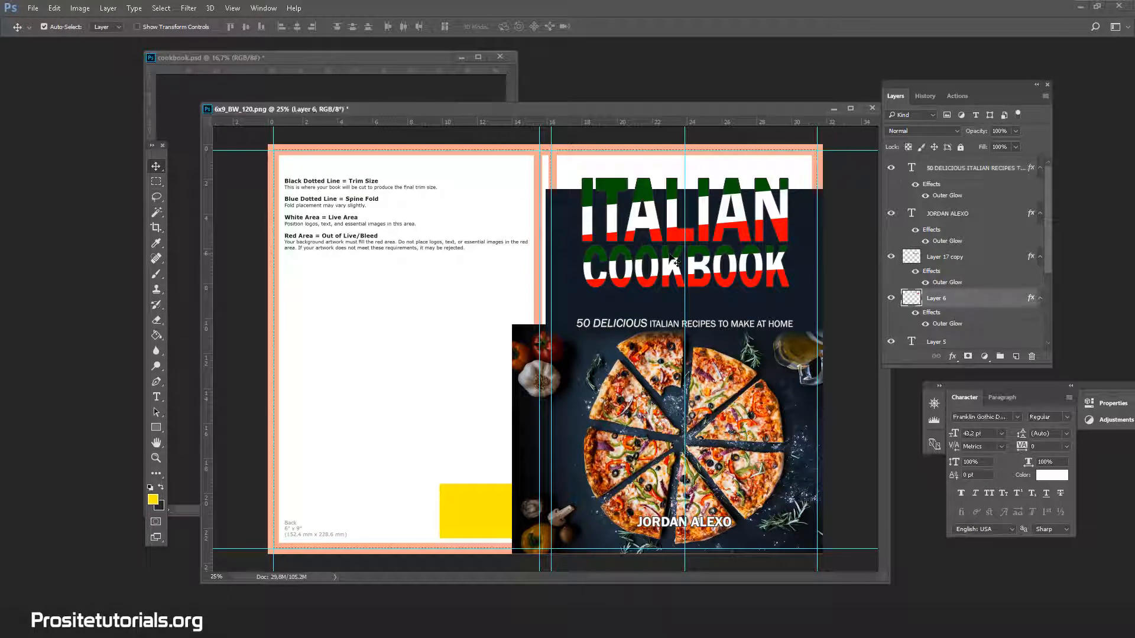
pyautogui.hotkey('ctrl', 't')
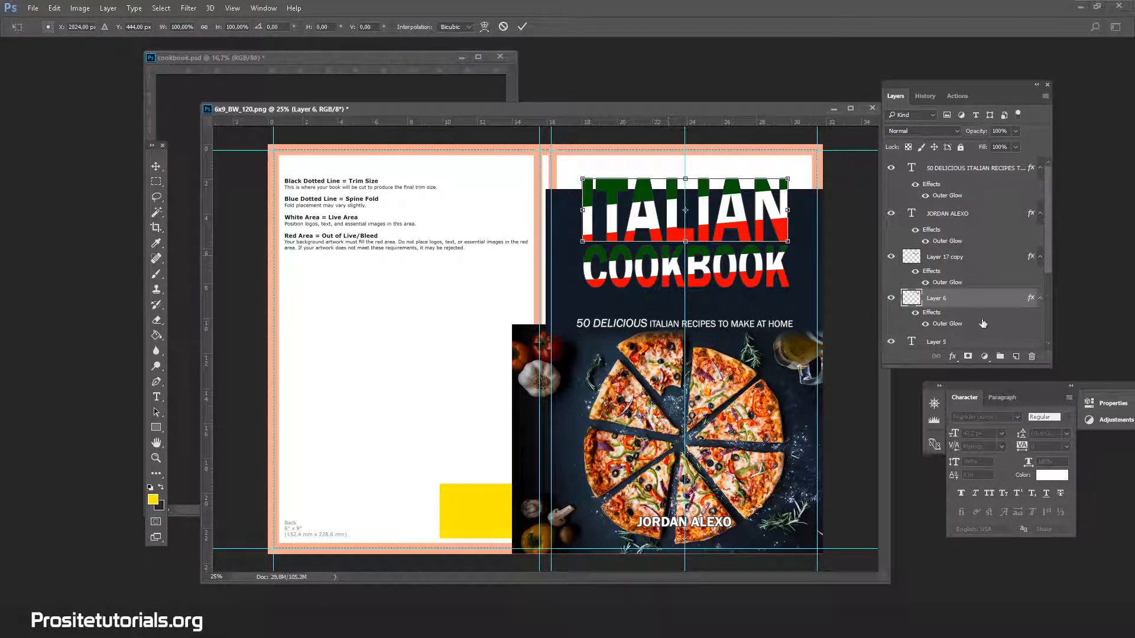
pyautogui.press('Return')
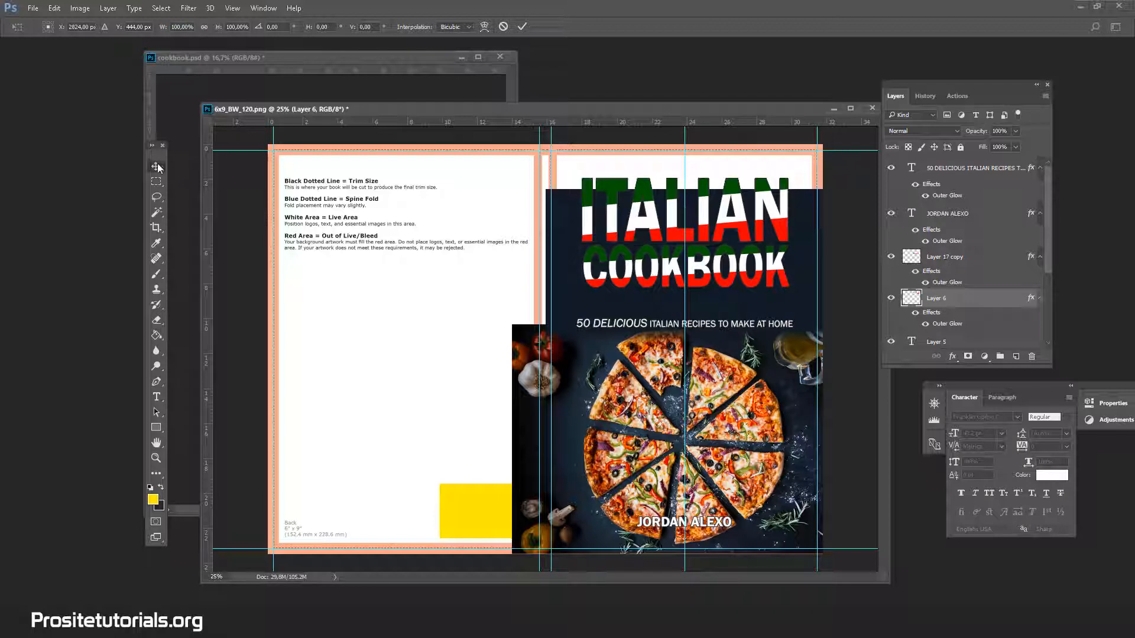
# Nudge the COOKBOOK layer (Layer 17 copy) left to X 2820 px to centre it on the middle guide, and apply the transformation.
pyautogui.click(951, 260)
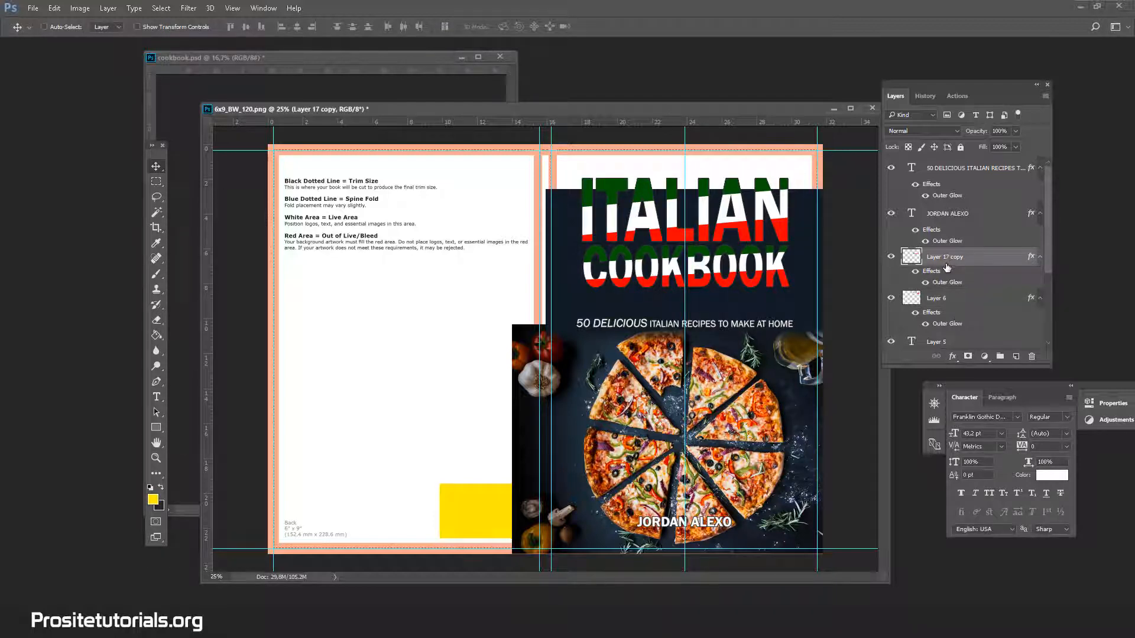
pyautogui.hotkey('ctrl', 't')
pyautogui.press('Left')
pyautogui.press('Left')
pyautogui.press('Left')
pyautogui.press('Left')
pyautogui.press('Left')
pyautogui.press('Left')
pyautogui.press('Left')
pyautogui.press('Left')
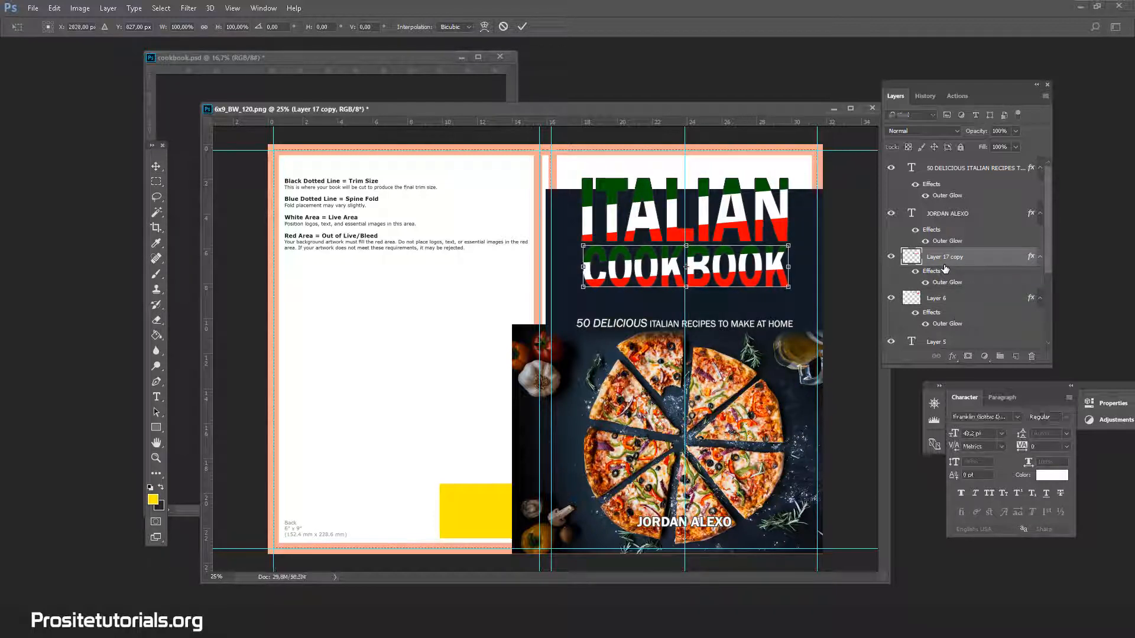
pyautogui.press('Left')
pyautogui.press('Left')
pyautogui.press('Left')
pyautogui.press('Left')
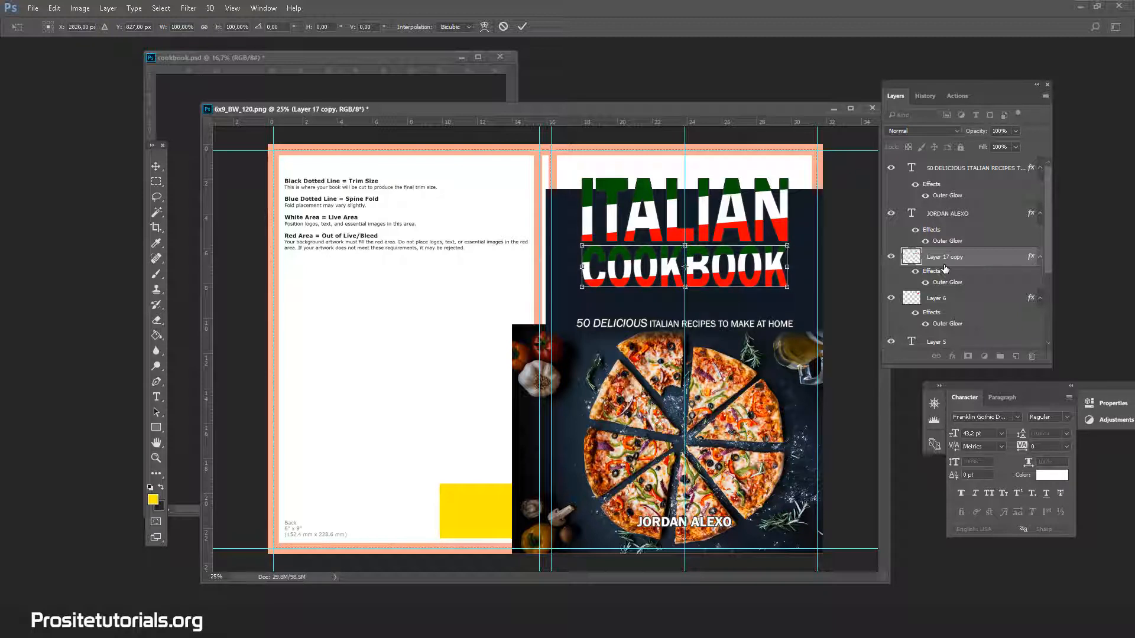
pyautogui.click(156, 166)
pyautogui.click(509, 242)
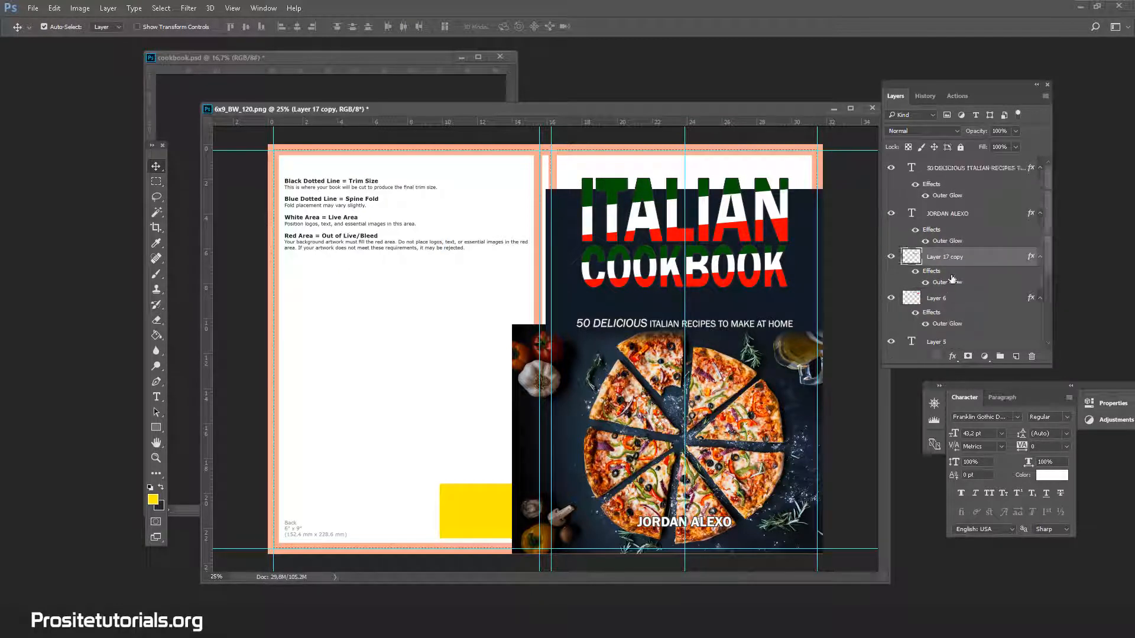
# Move the 50 DELICIOUS ITALIAN RECIPES TO MAKE AT HOME text up to Y 1042.56 px, just below COOKBOOK, and apply the transformation.
pyautogui.click(980, 172)
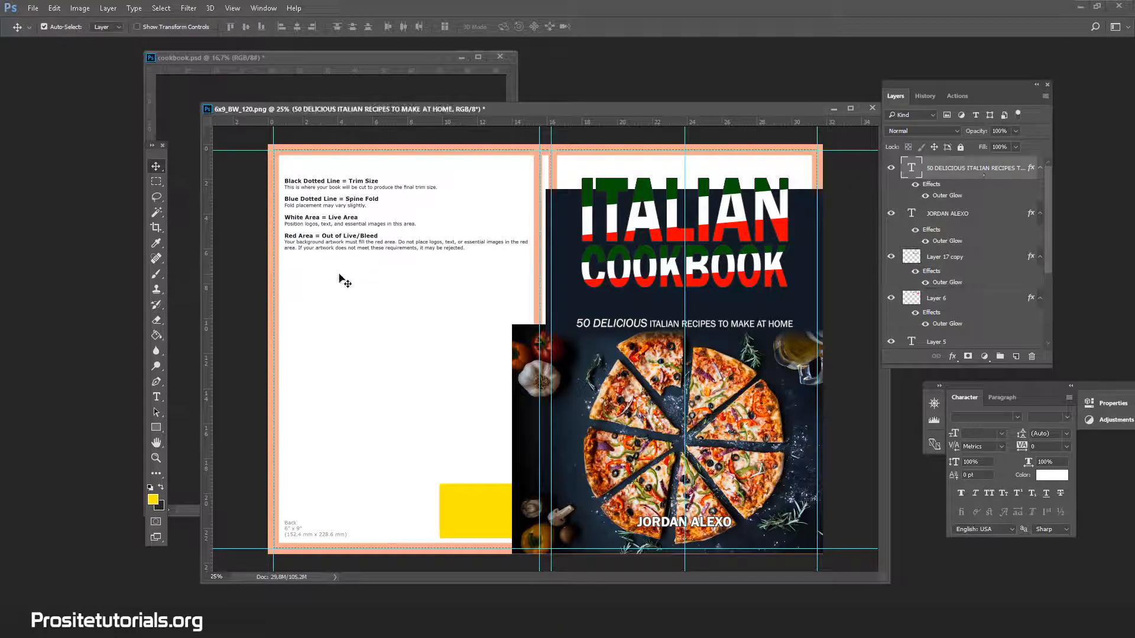
pyautogui.hotkey('ctrl', 't')
pyautogui.press('Up')
pyautogui.press('Up')
pyautogui.press('Up')
pyautogui.press('Up')
pyautogui.press('Up')
pyautogui.press('Up')
pyautogui.press('Up')
pyautogui.press('Up')
pyautogui.press('Up')
pyautogui.press('Up')
pyautogui.press('Up')
pyautogui.press('Up')
pyautogui.press('Up')
pyautogui.press('Up')
pyautogui.press('Up')
pyautogui.press('Up')
pyautogui.press('Up')
pyautogui.press('Up')
pyautogui.press('Up')
pyautogui.press('Up')
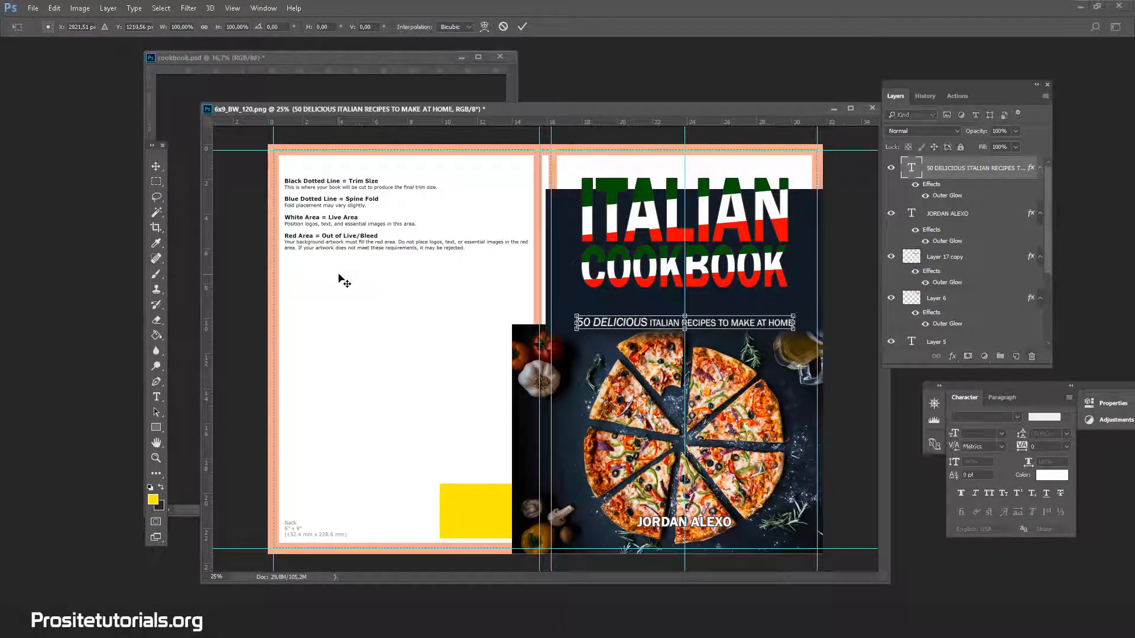
pyautogui.press('Up')
pyautogui.press('Up')
pyautogui.press('Up')
pyautogui.press('Up')
pyautogui.press('Up')
pyautogui.press('Up')
pyautogui.press('Up')
pyautogui.press('Up')
pyautogui.press('Up')
pyautogui.press('Up')
pyautogui.press('Up')
pyautogui.press('Up')
pyautogui.press('Up')
pyautogui.press('Up')
pyautogui.press('Up')
pyautogui.press('Up')
pyautogui.press('Up')
pyautogui.press('Up')
pyautogui.press('Up')
pyautogui.press('Up')
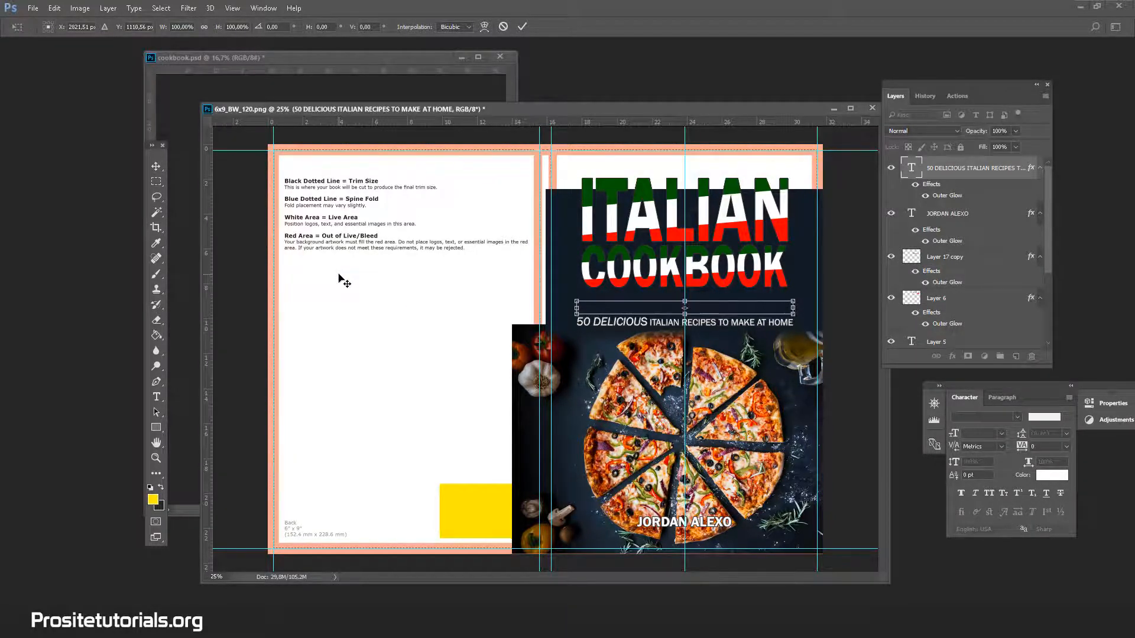
pyautogui.press('Up')
pyautogui.press('Up')
pyautogui.press('Up')
pyautogui.press('Up')
pyautogui.press('Up')
pyautogui.press('Up')
pyautogui.press('Up')
pyautogui.press('Up')
pyautogui.press('Up')
pyautogui.press('Up')
pyautogui.press('Up')
pyautogui.press('Up')
pyautogui.press('Up')
pyautogui.press('Up')
pyautogui.press('Up')
pyautogui.press('Up')
pyautogui.press('Up')
pyautogui.press('Up')
pyautogui.press('Up')
pyautogui.press('Up')
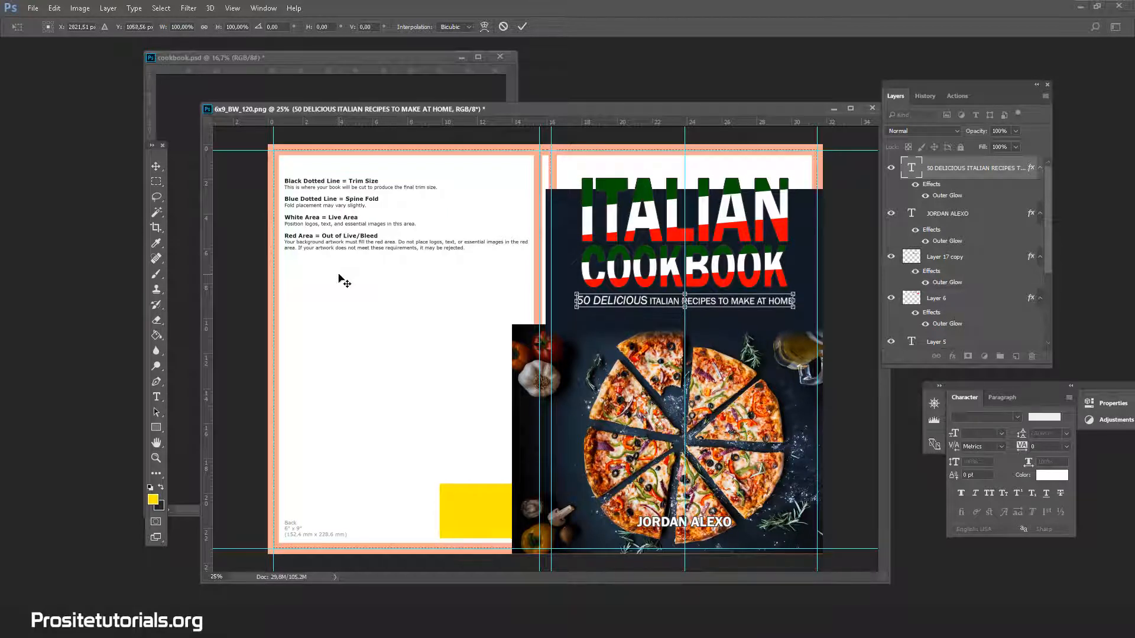
pyautogui.press('Up')
pyautogui.press('Up')
pyautogui.press('Up')
pyautogui.press('Up')
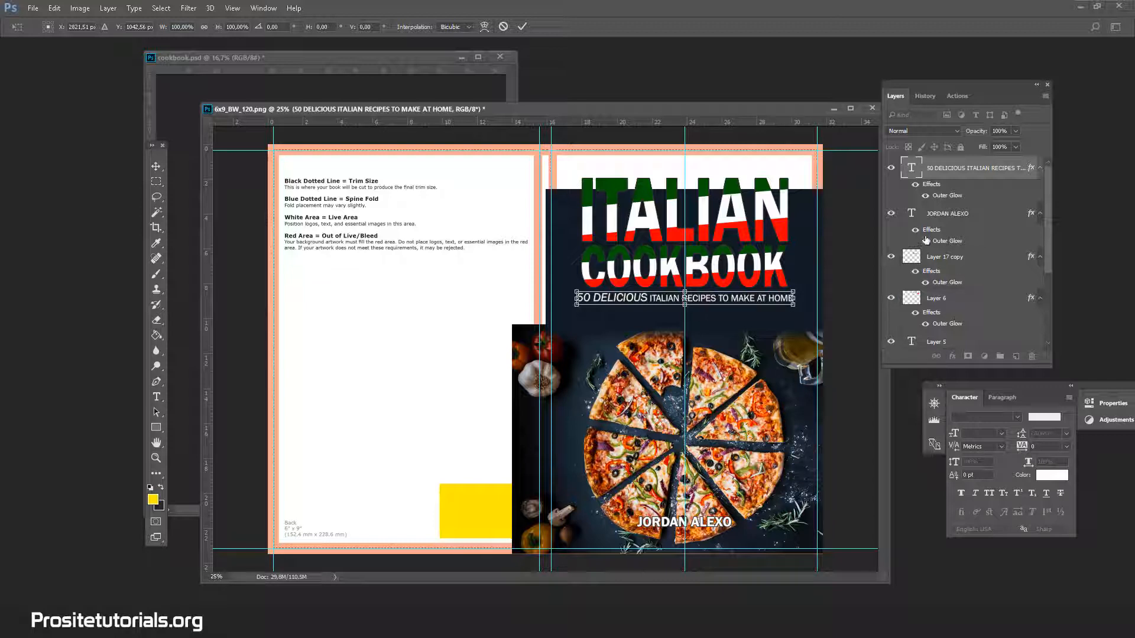
pyautogui.click(161, 166)
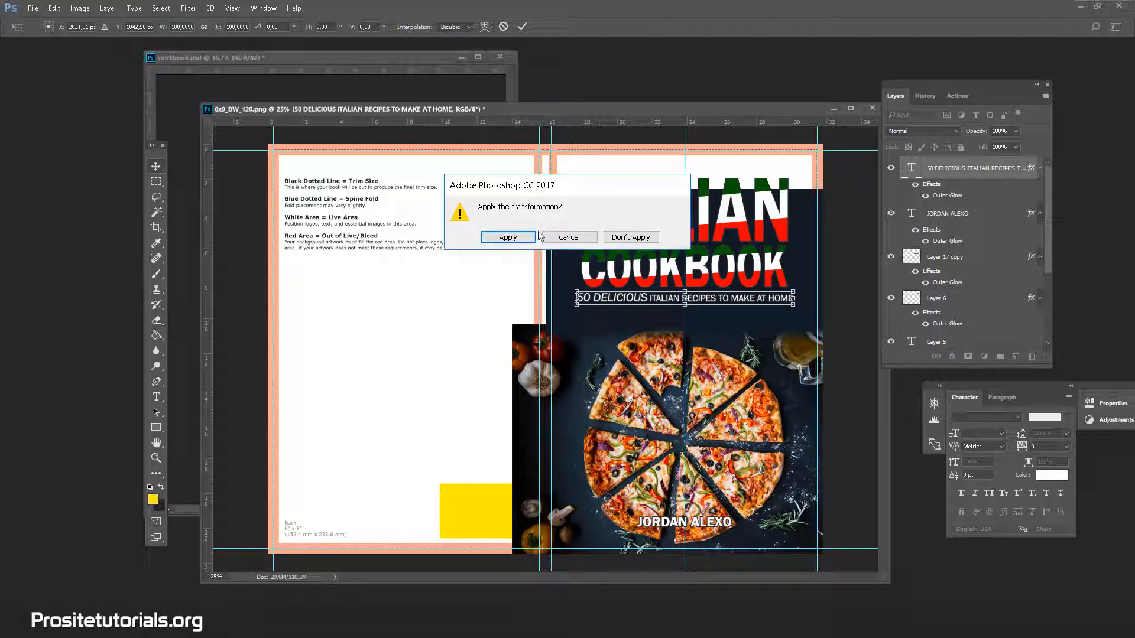
pyautogui.click(508, 238)
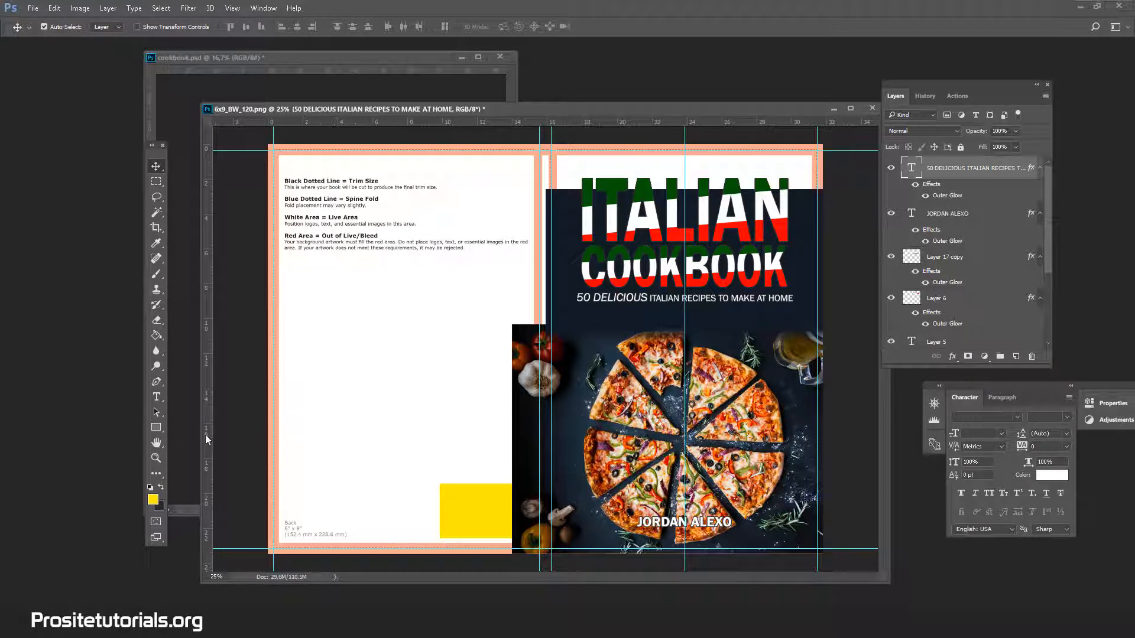
# Examine the edge of the live area and red bleed area beside the ITALIAN title at 100% zoom.
pyautogui.click(156, 458)
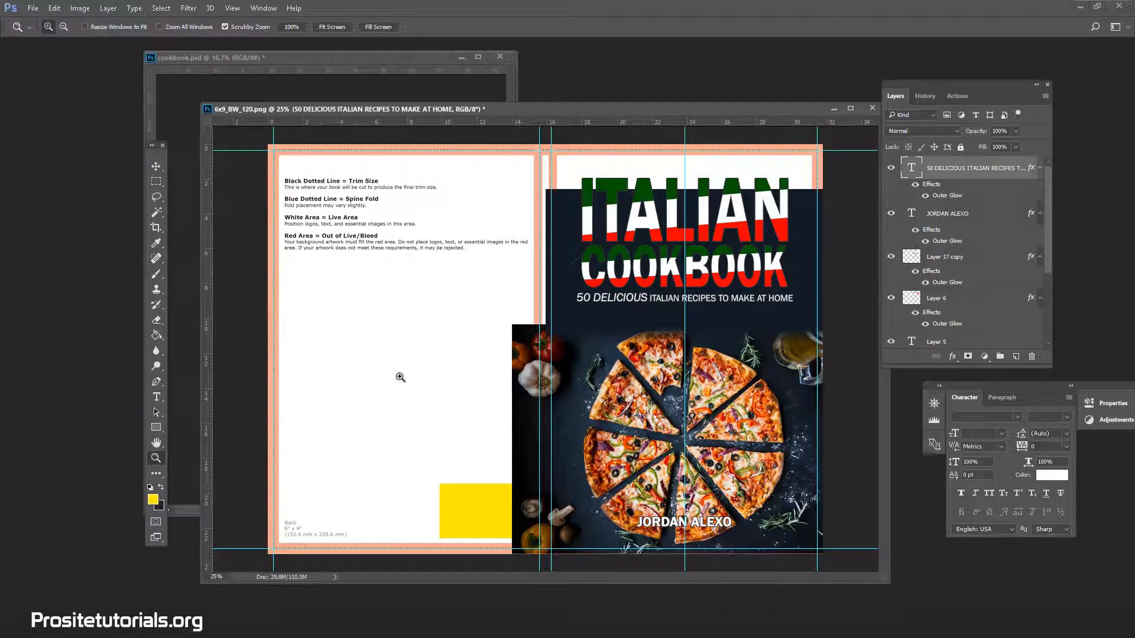
pyautogui.click(840, 179)
pyautogui.click(841, 179)
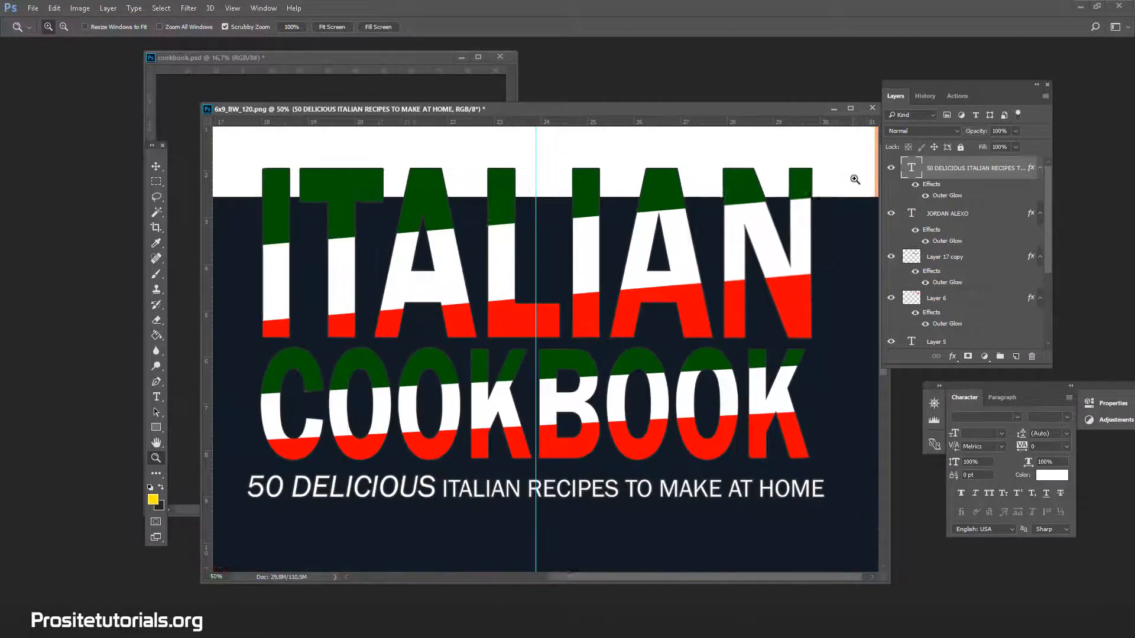
pyautogui.click(852, 201)
pyautogui.click(852, 203)
pyautogui.moveTo(815, 577); pyautogui.dragTo(837, 569)
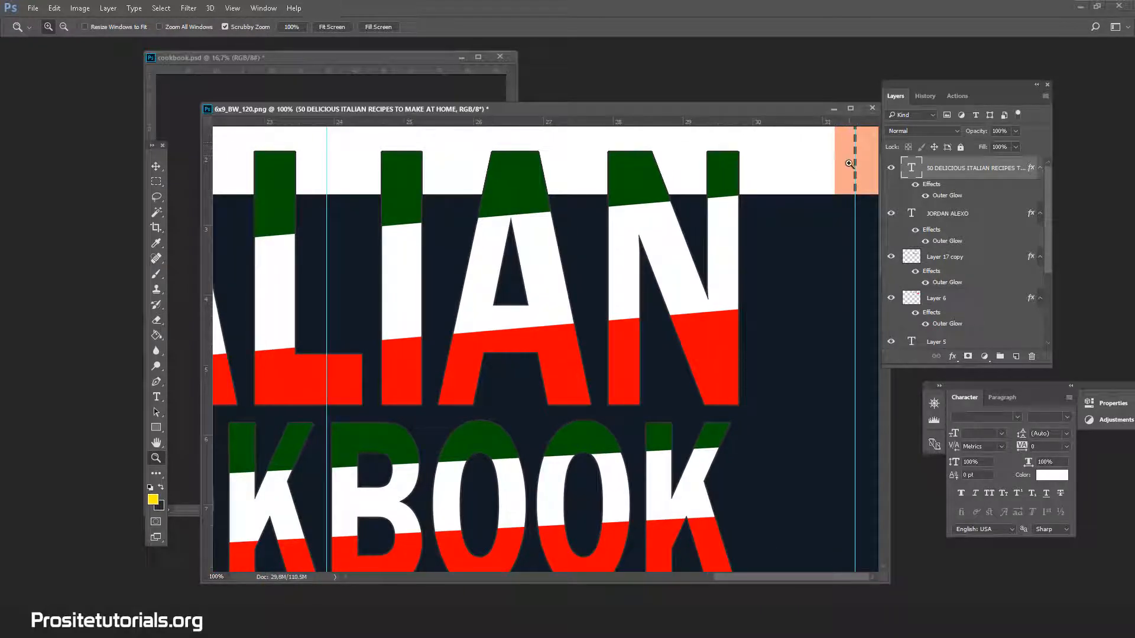
# Try the ITALIAN layer (Layer 6) farther right at X 3006 px, close to the trim line, and back at X 2947 px.
pyautogui.click(956, 256)
pyautogui.doubleClick(924, 296)
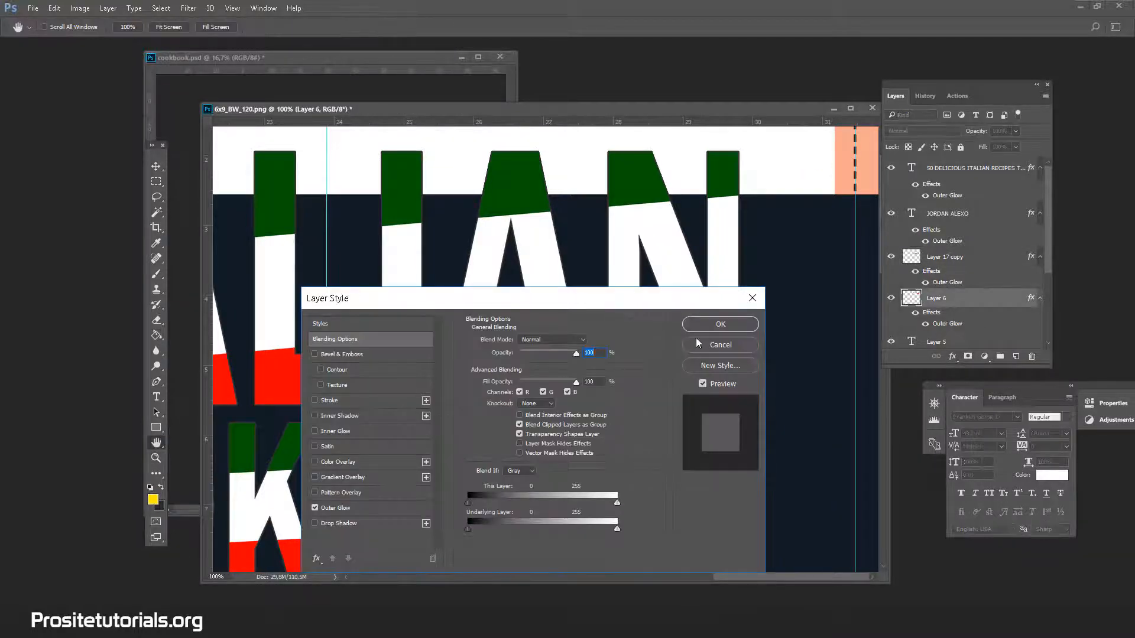
pyautogui.click(698, 343)
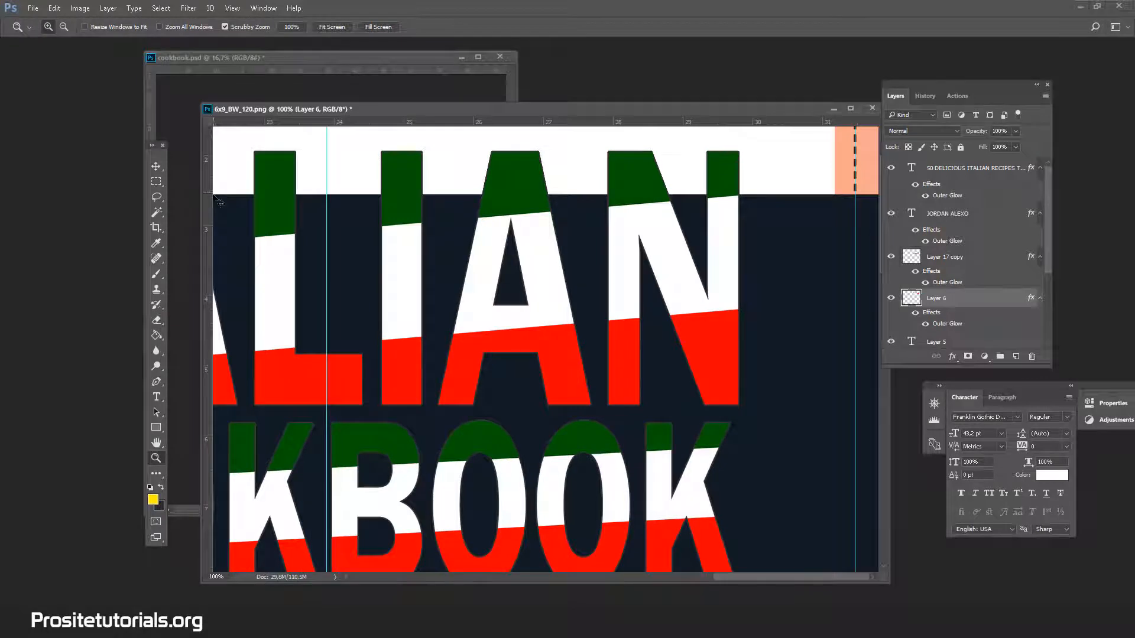
pyautogui.hotkey('ctrl', 't')
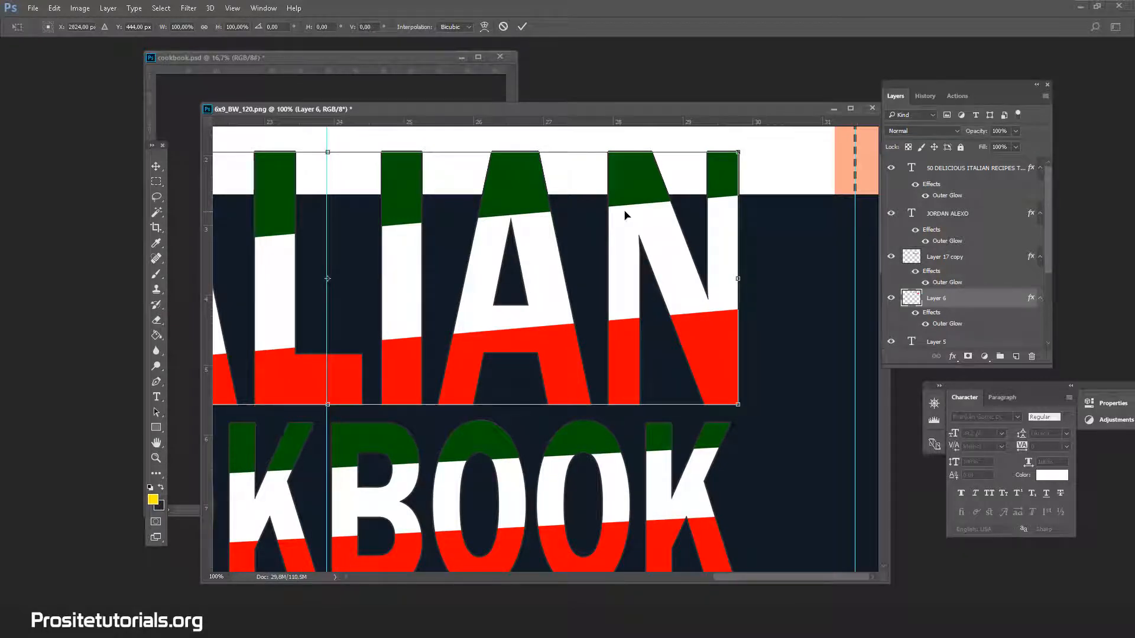
pyautogui.moveTo(627, 215); pyautogui.dragTo(733, 221)
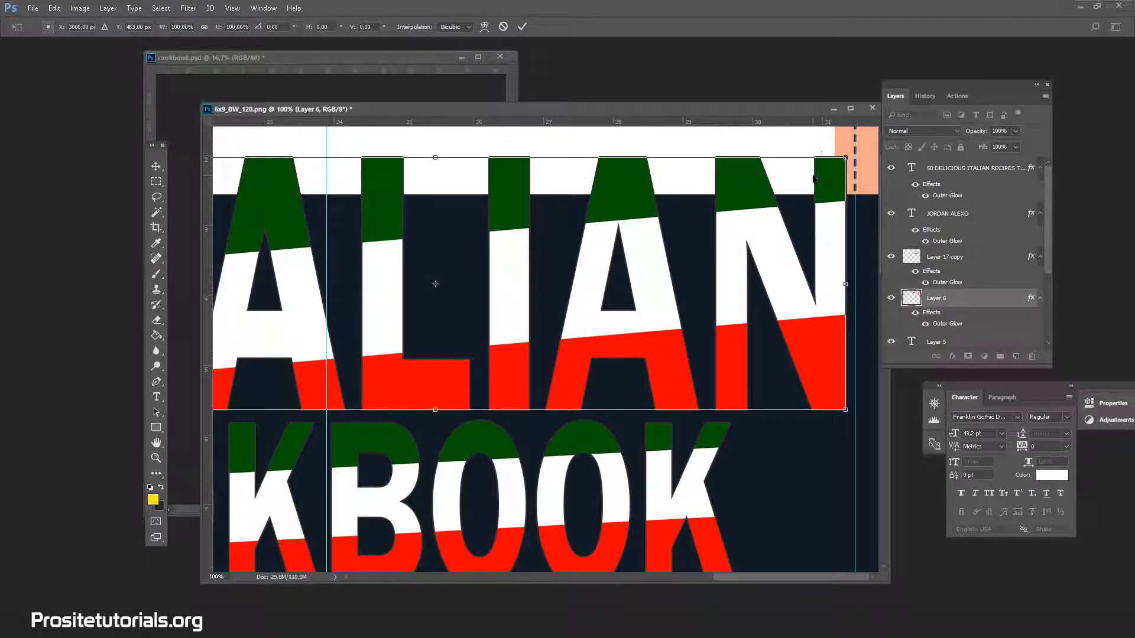
pyautogui.moveTo(826, 183); pyautogui.dragTo(790, 179)
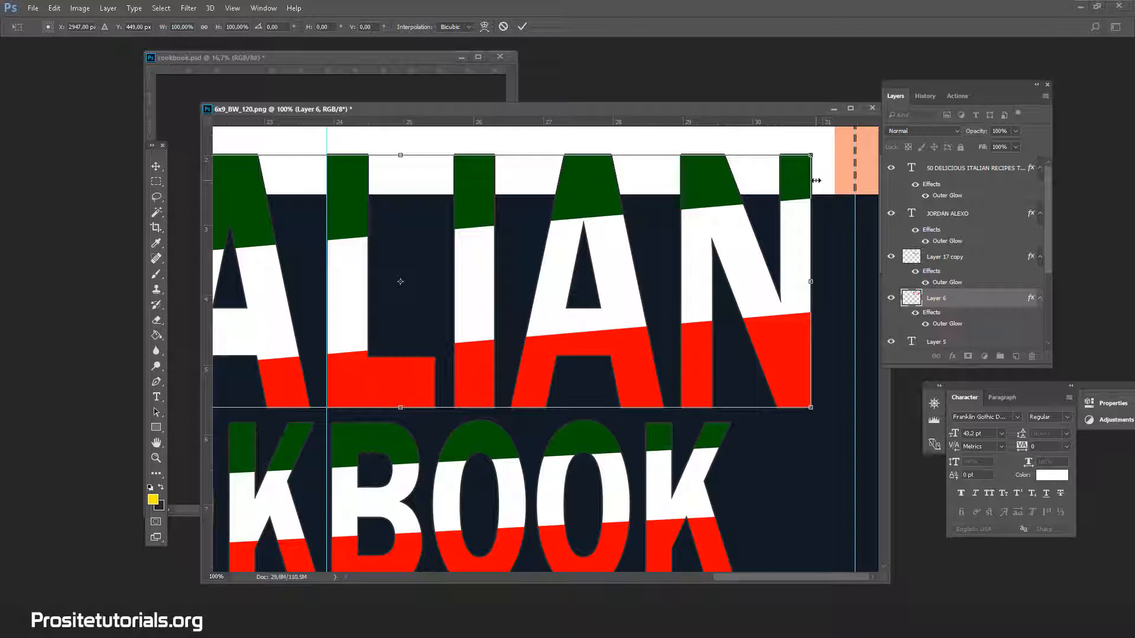
# Move the ITALIAN layer back onto the front cover's middle guide at X 2822 px, Y 445 px, and apply the transformation.
pyautogui.moveTo(799, 176); pyautogui.dragTo(666, 170)
pyautogui.hotkey('ctrl', 'z')
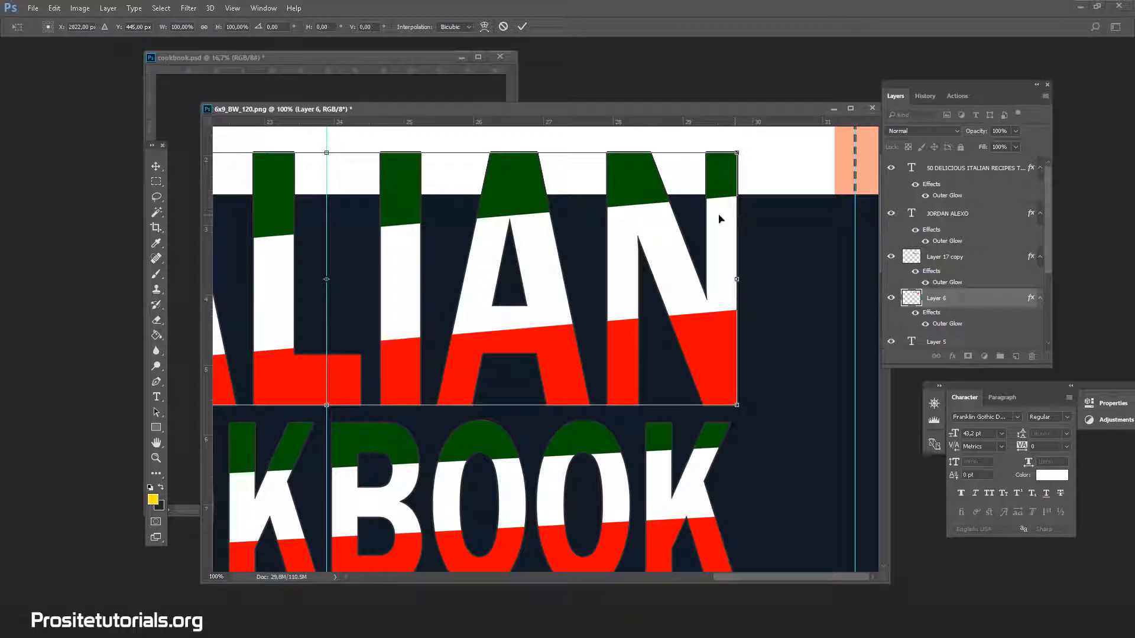
pyautogui.click(156, 167)
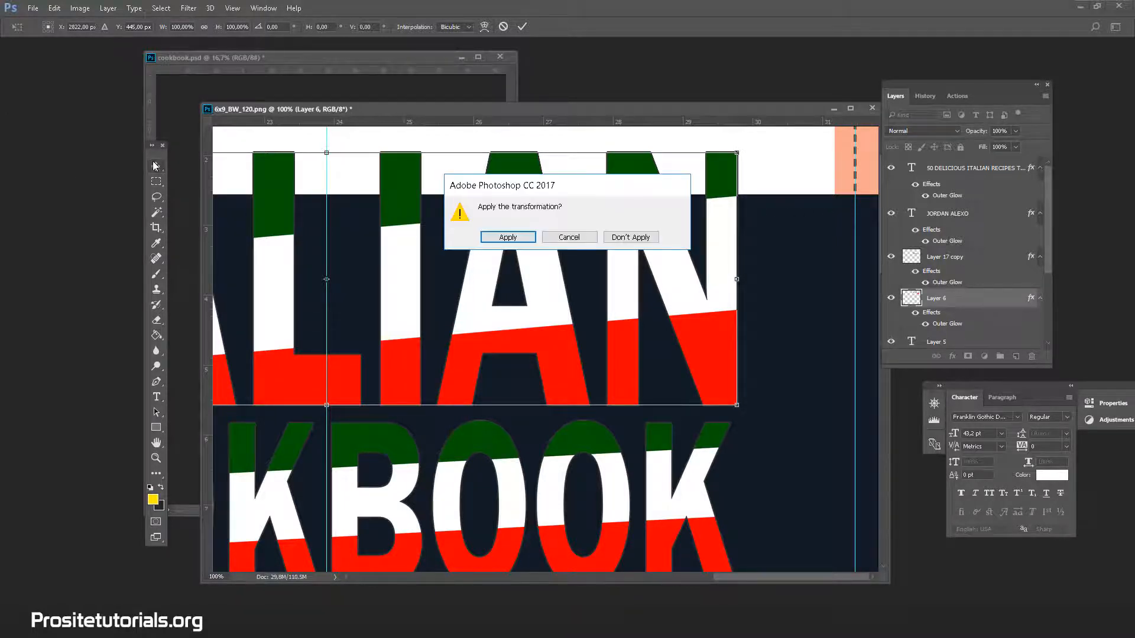
pyautogui.click(501, 235)
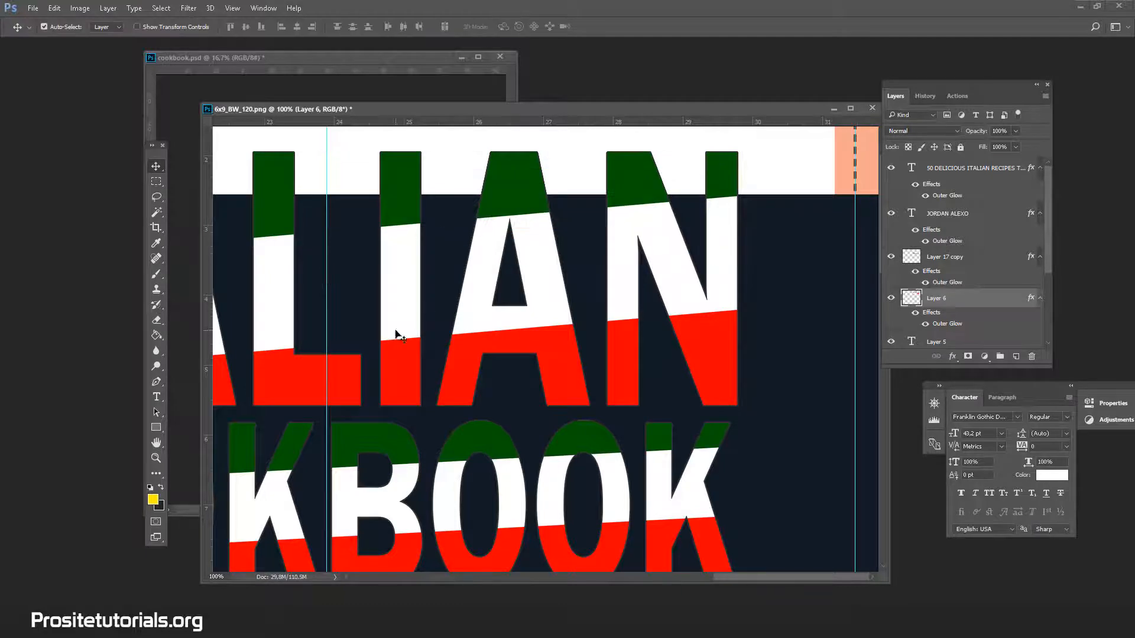
# Examine the front cover at 33.3% zoom, from the ITALIAN title to the author name, against the spine and middle guides.
pyautogui.press('ctrl')
pyautogui.hotkey('ctrl', '-')
pyautogui.hotkey('ctrl', '-')
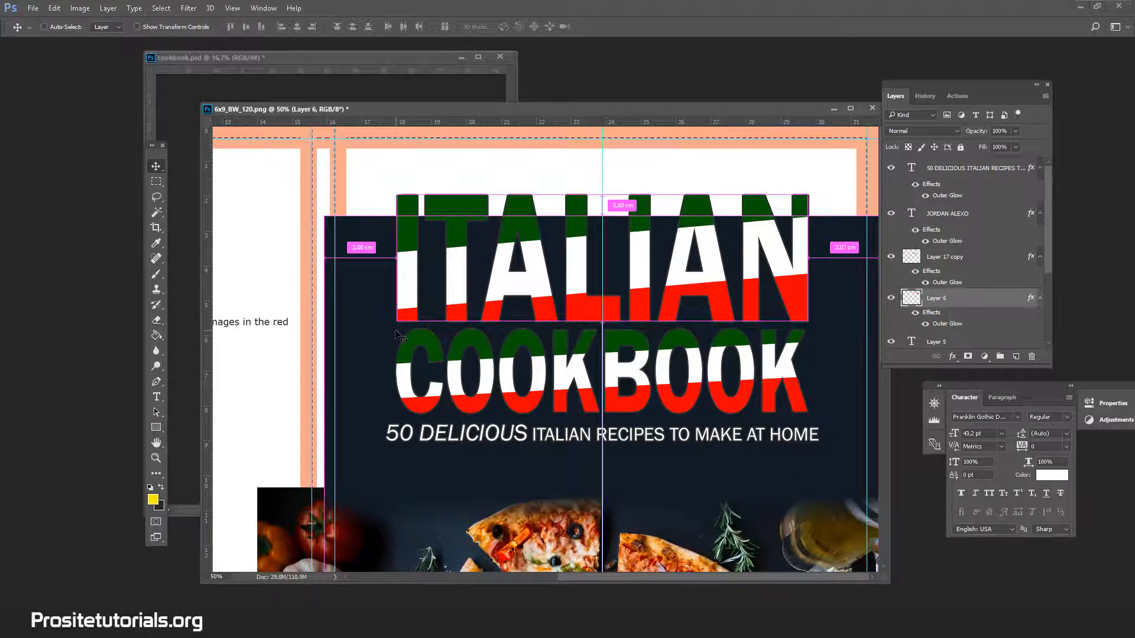
pyautogui.hotkey('ctrl', '-')
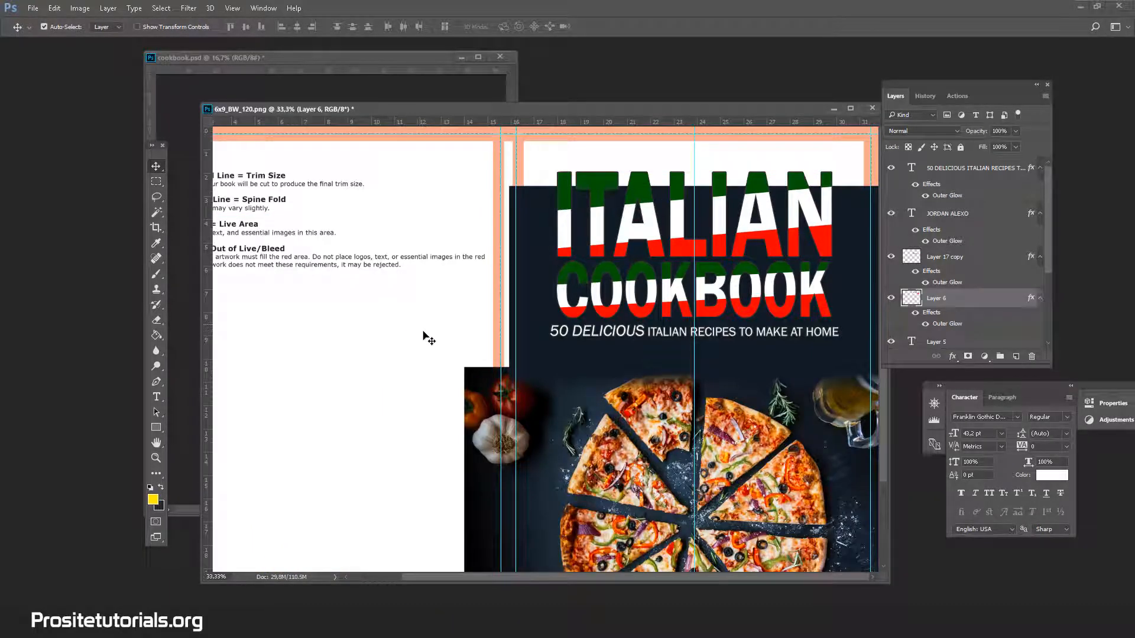
pyautogui.scroll(-3, 875, 408)
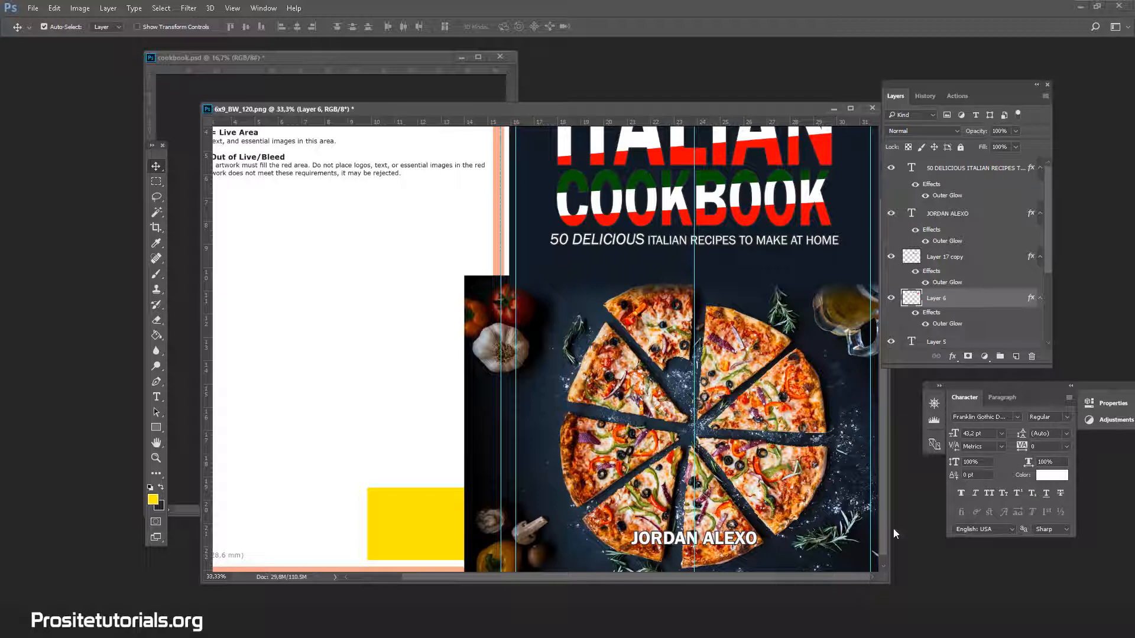
pyautogui.scroll(1, 806, 306)
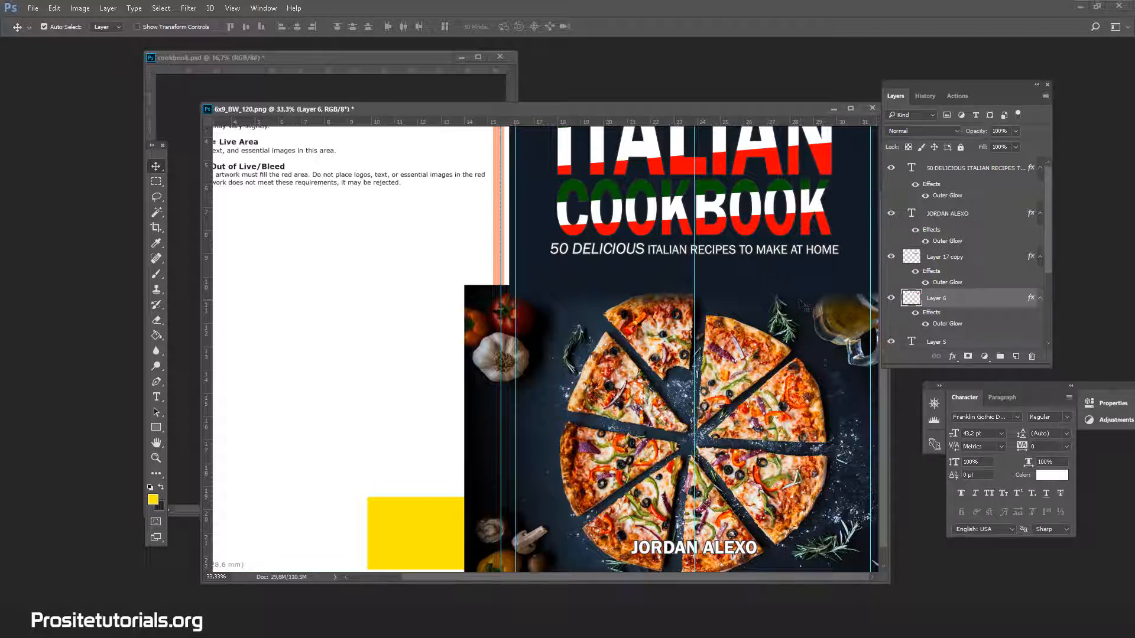
pyautogui.scroll(-1, 660, 193)
pyautogui.scroll(3, 661, 193)
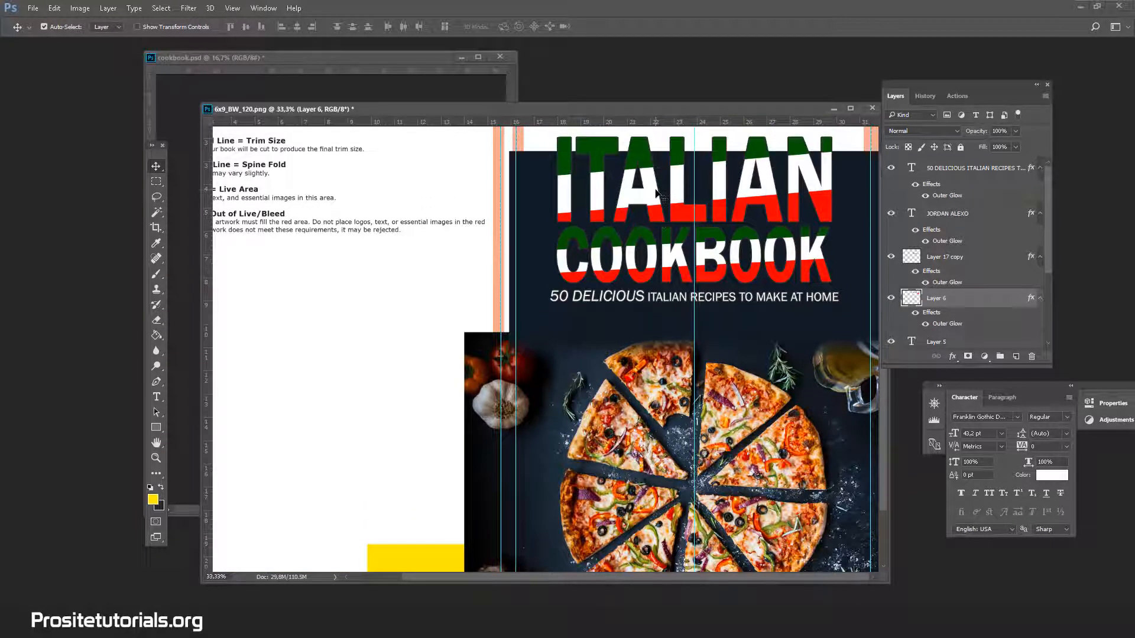
pyautogui.scroll(1, 710, 239)
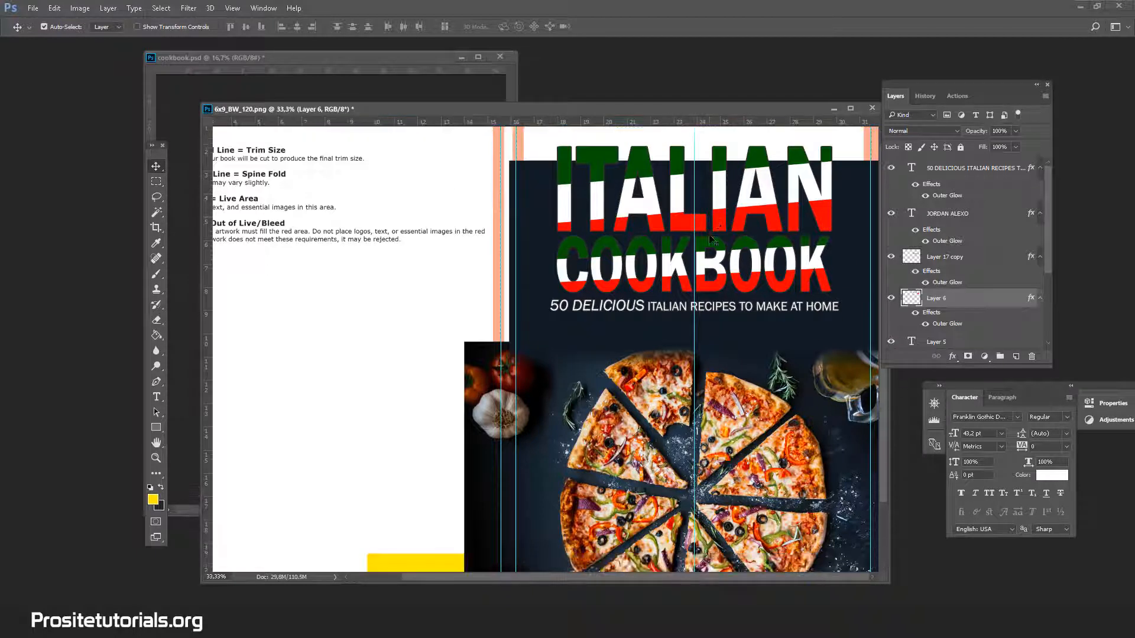
pyautogui.scroll(-1, 710, 239)
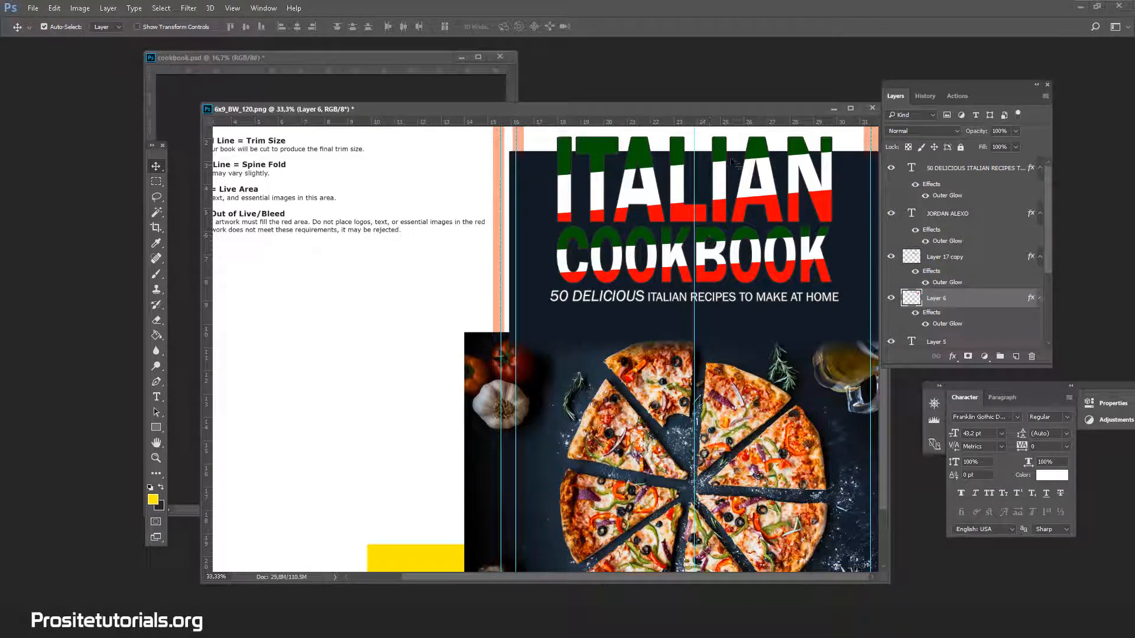
pyautogui.scroll(2, 775, 417)
pyautogui.scroll(-6, 774, 414)
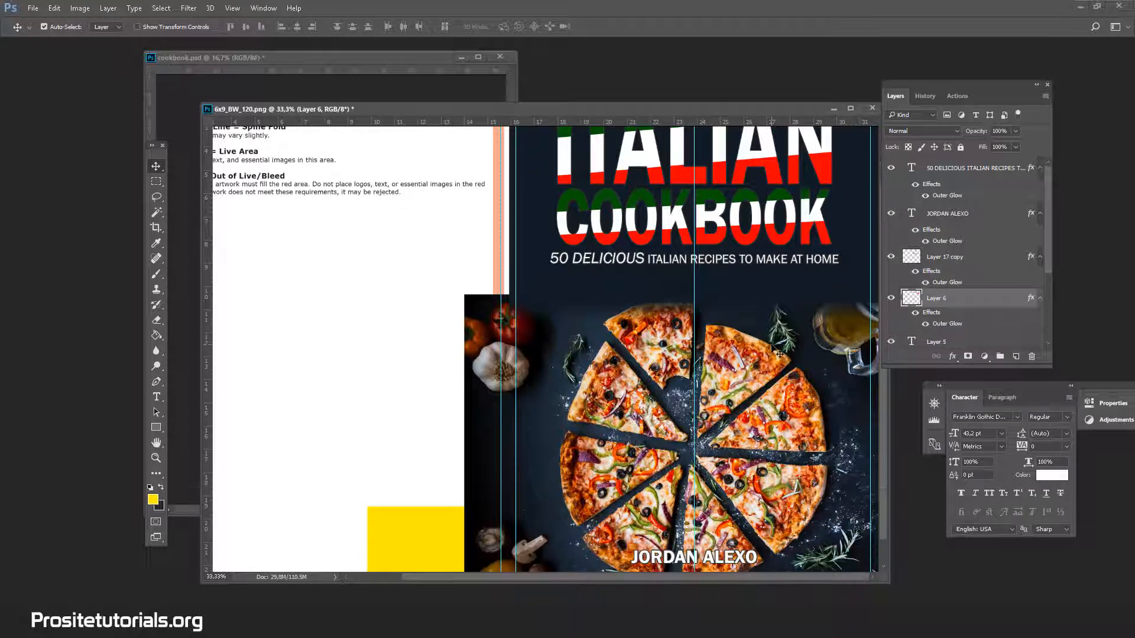
pyautogui.scroll(1, 779, 354)
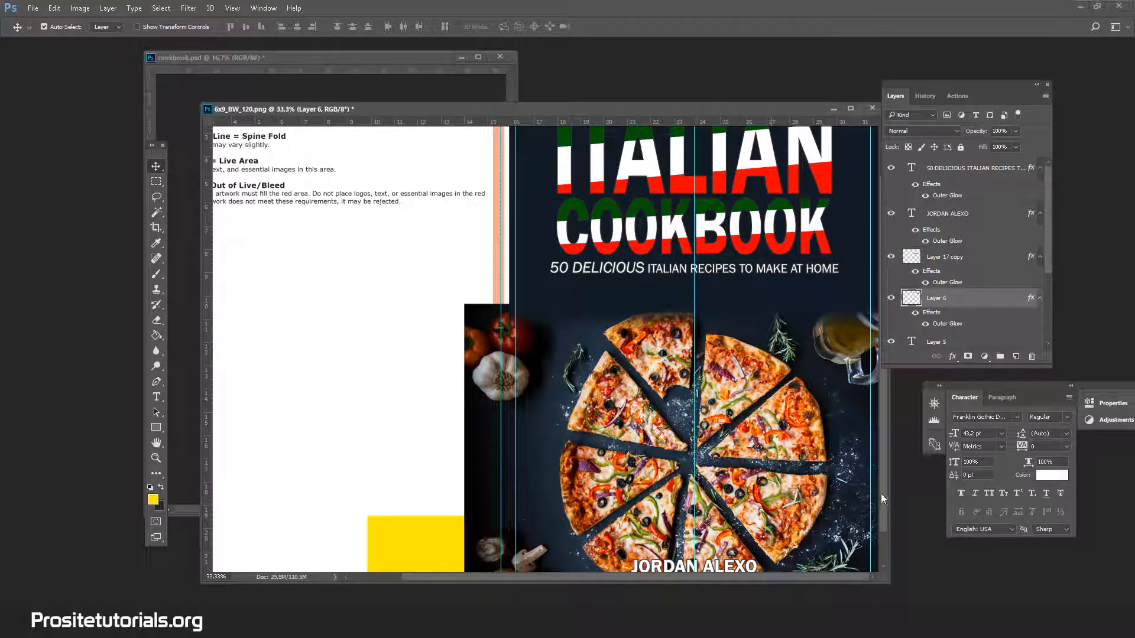
pyautogui.scroll(-4, 881, 502)
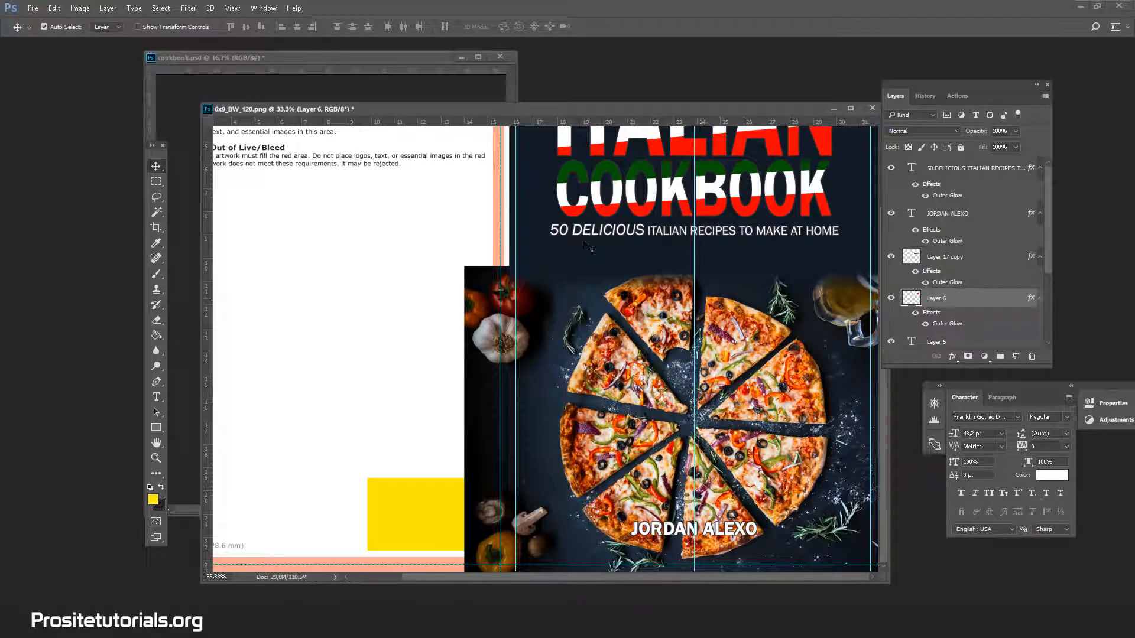
pyautogui.scroll(1, 578, 238)
pyautogui.hscroll(-1, 578, 239)
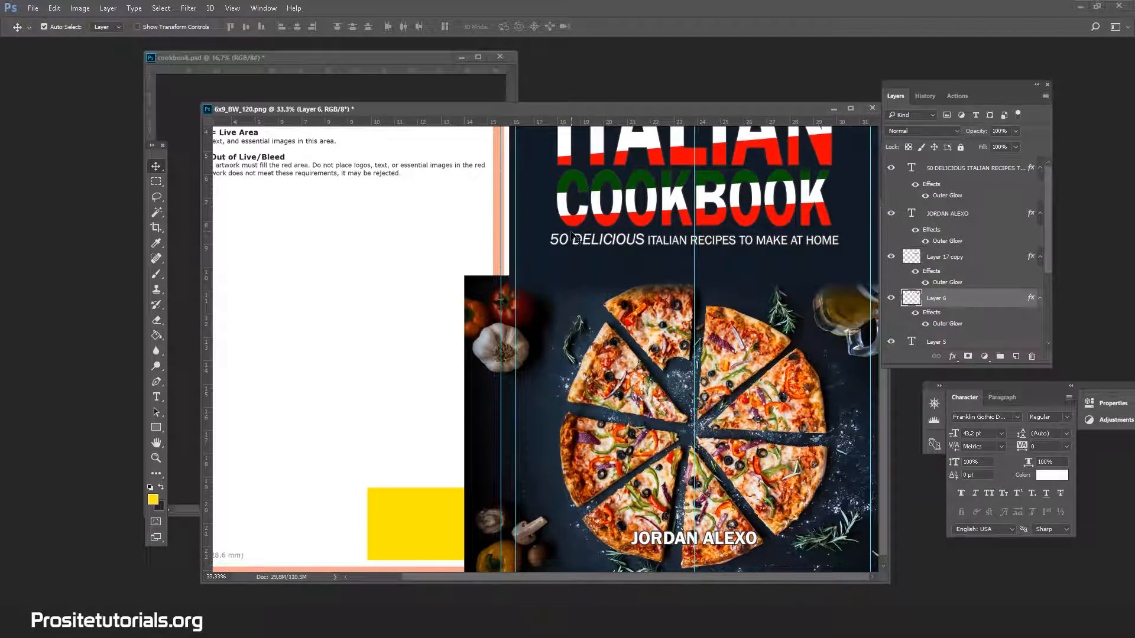
pyautogui.scroll(4, 578, 239)
pyautogui.hscroll(-1, 703, 284)
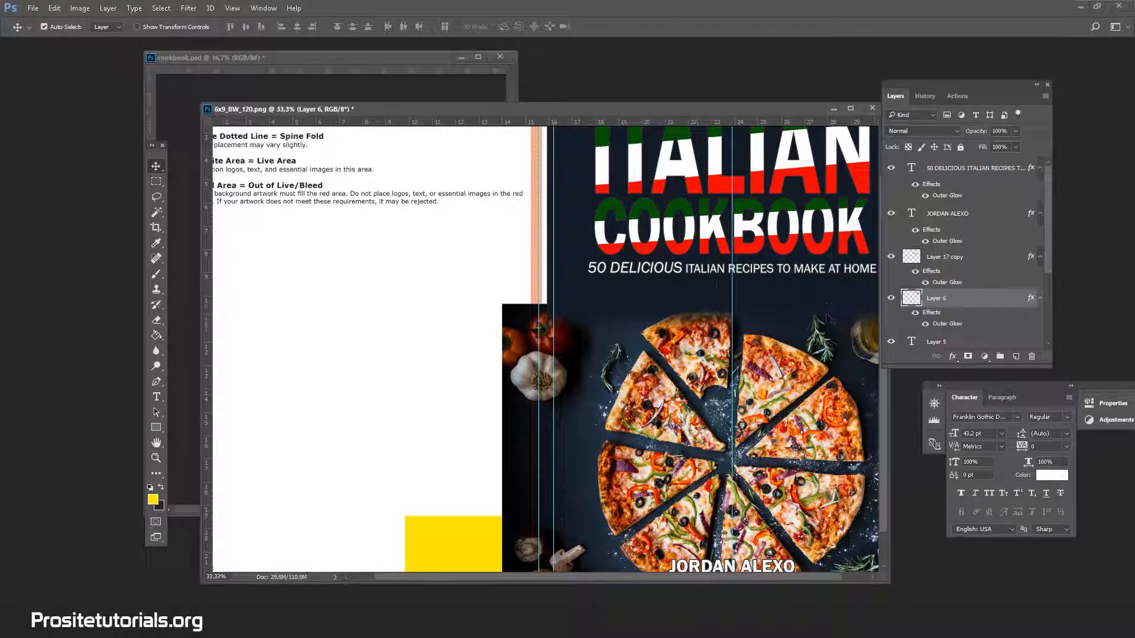
pyautogui.scroll(1, 831, 319)
pyautogui.scroll(2, 827, 318)
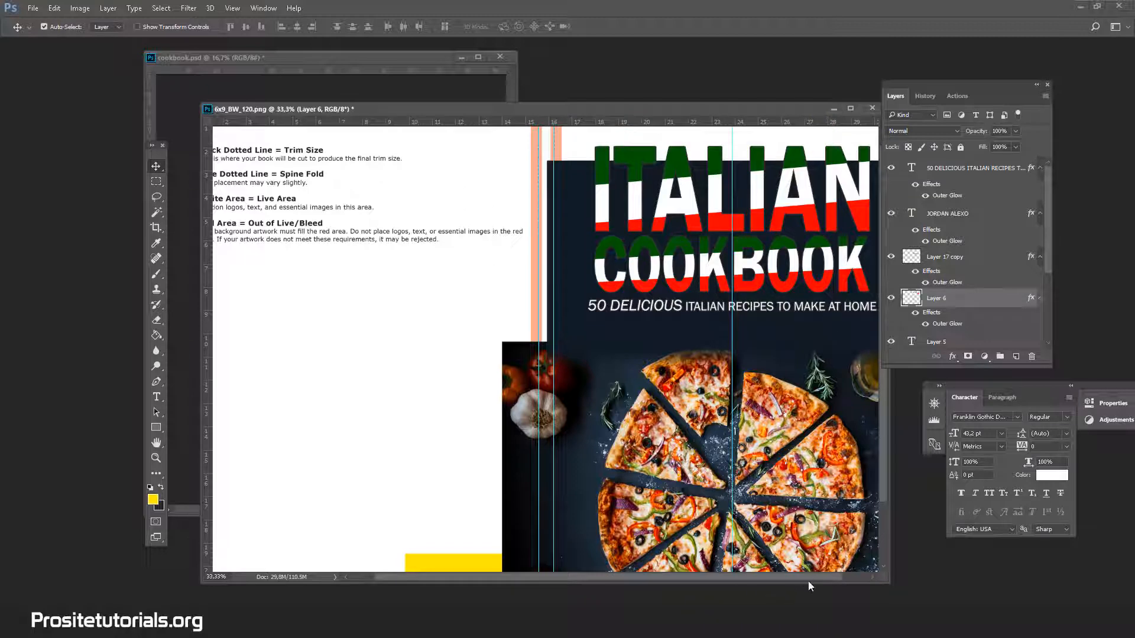
pyautogui.hscroll(2, 808, 581)
# Try enlarging the ITALIAN title with Free Transform to about 107.4%, and reduce the scaling to about 101.4%.
pyautogui.hotkey('ctrl', 't')
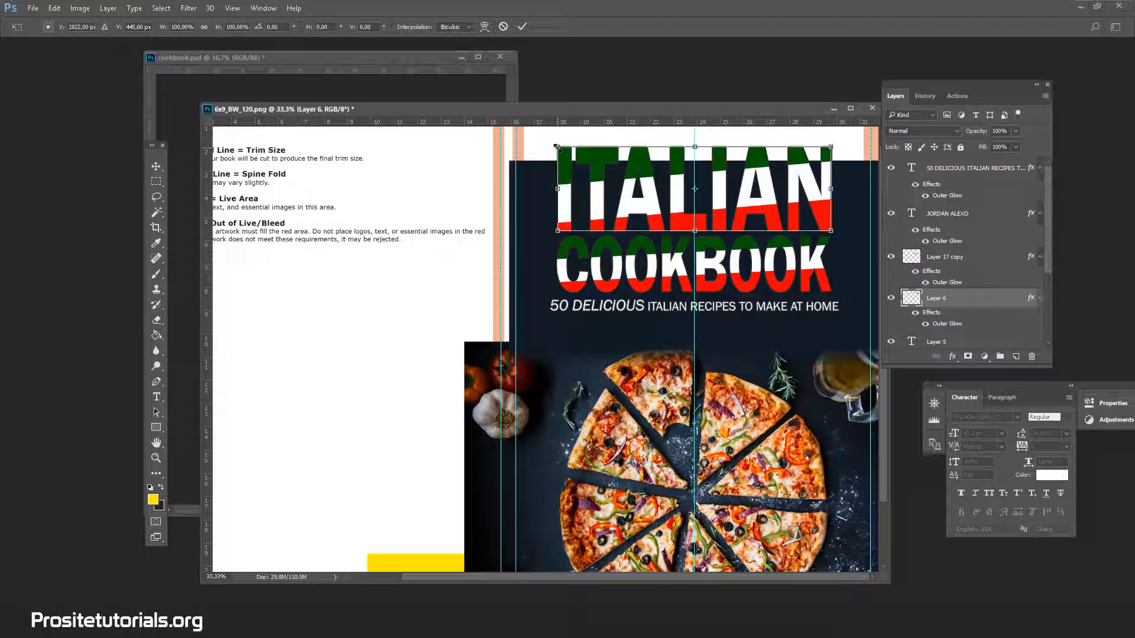
pyautogui.moveTo(556, 146)
pyautogui.mouseDown()
pyautogui.moveTo(537, 134)
pyautogui.moveTo(550, 164)
pyautogui.mouseUp()
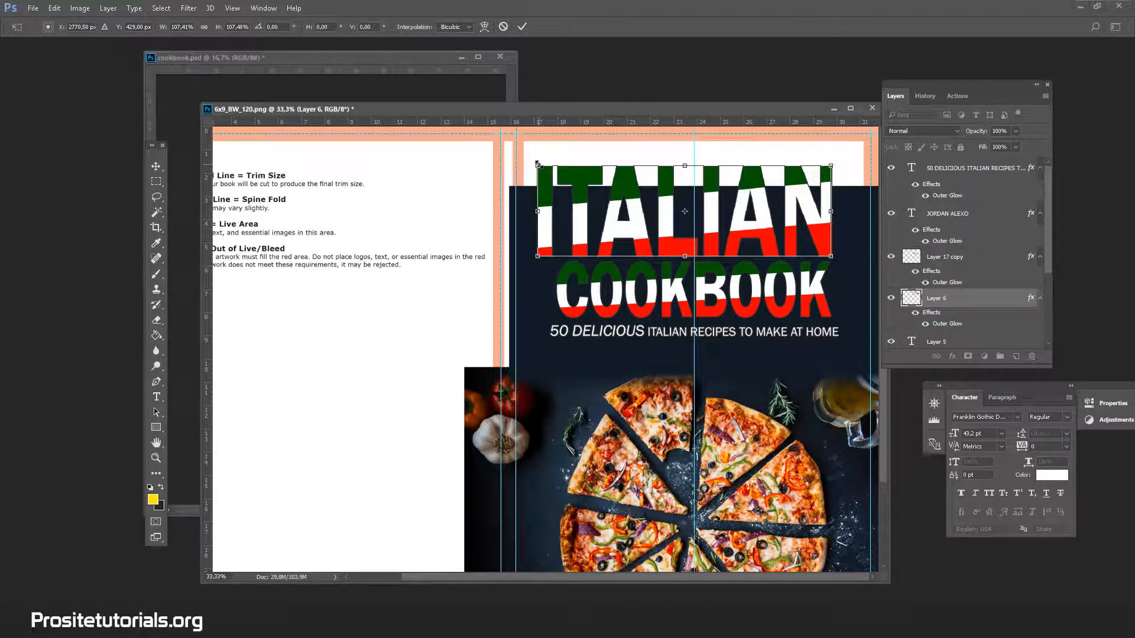
pyautogui.moveTo(537, 164); pyautogui.dragTo(553, 173)
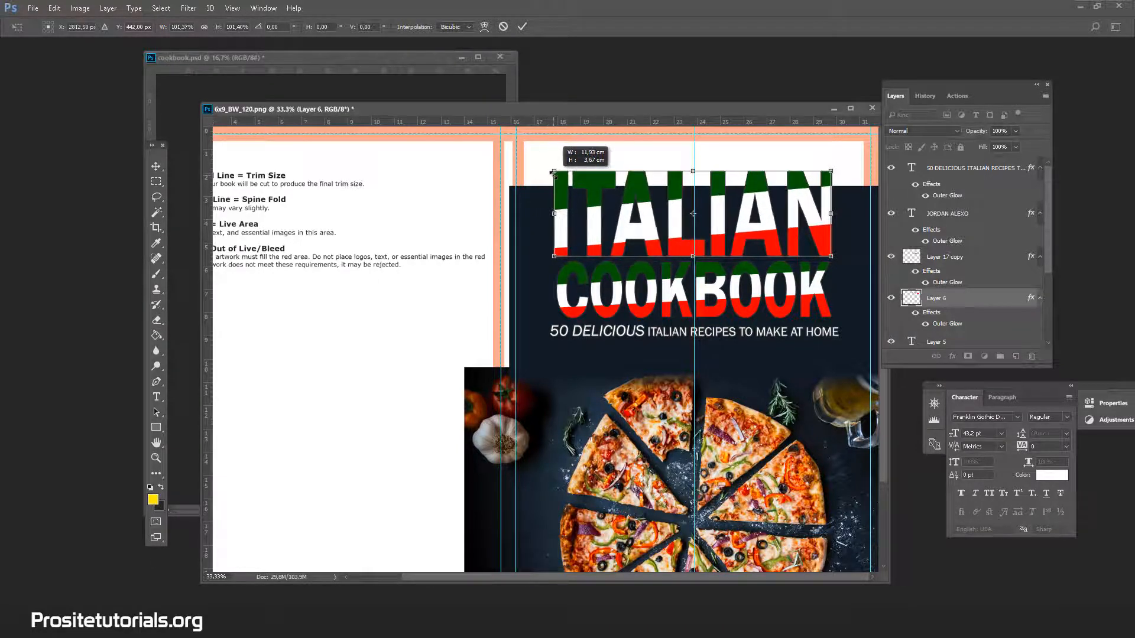
pyautogui.click(931, 97)
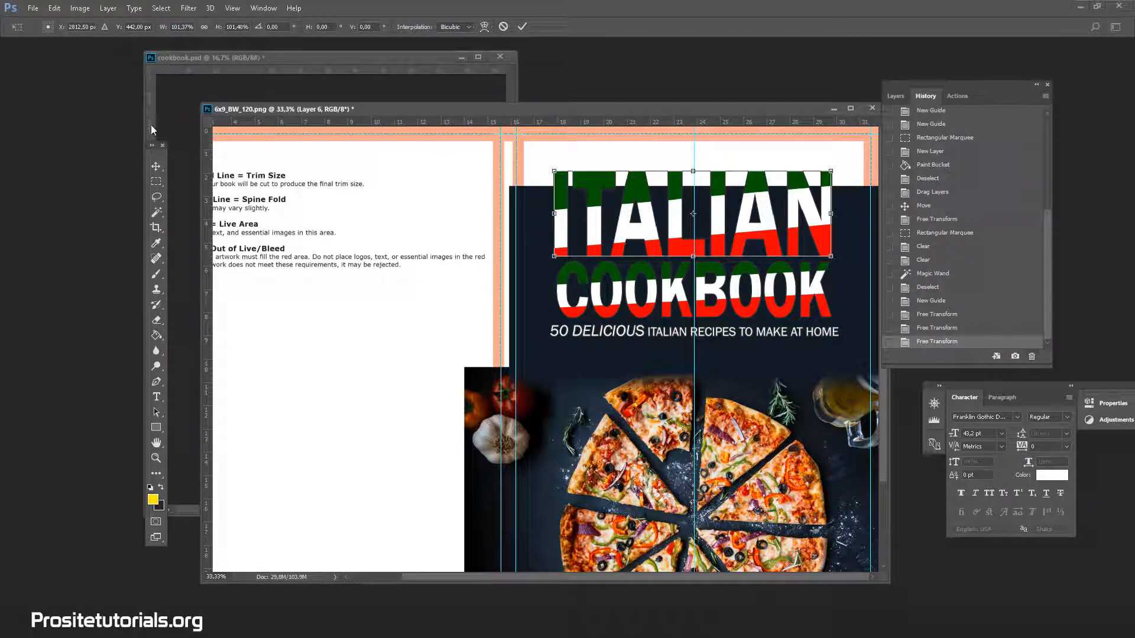
pyautogui.moveTo(153, 146); pyautogui.dragTo(151, 145)
pyautogui.click(155, 166)
pyautogui.click(576, 237)
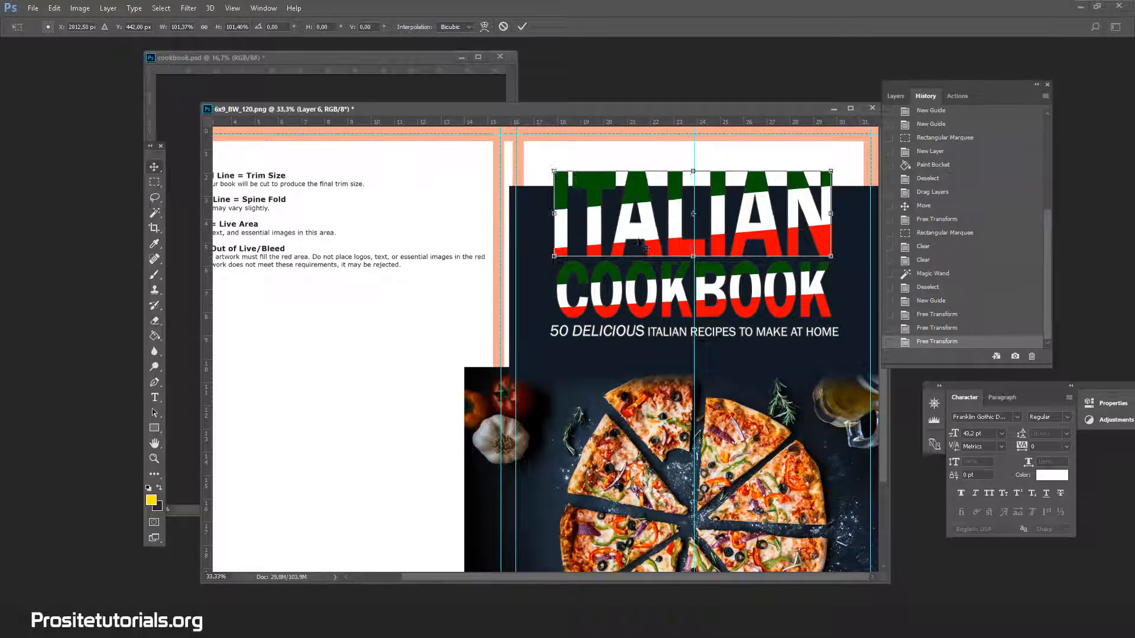
pyautogui.press('Return')
# Finish the ITALIAN title's transformation and look over the front cover from the title to the author name, with Layer 2 selected.
pyautogui.click(896, 95)
pyautogui.scroll(-2, 922, 242)
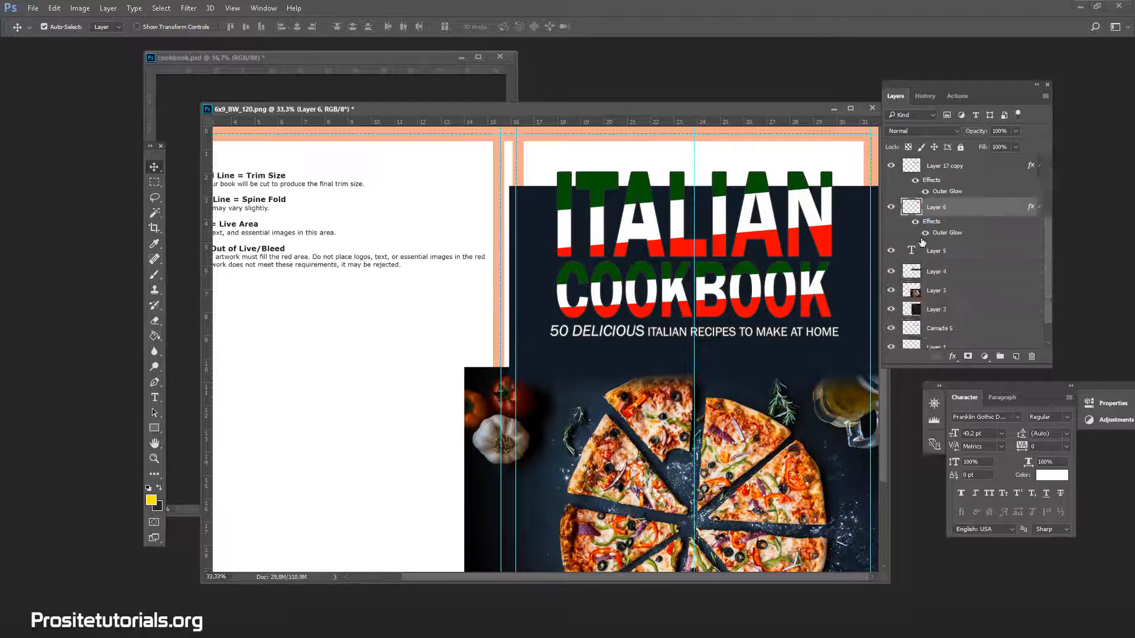
pyautogui.scroll(-3, 762, 291)
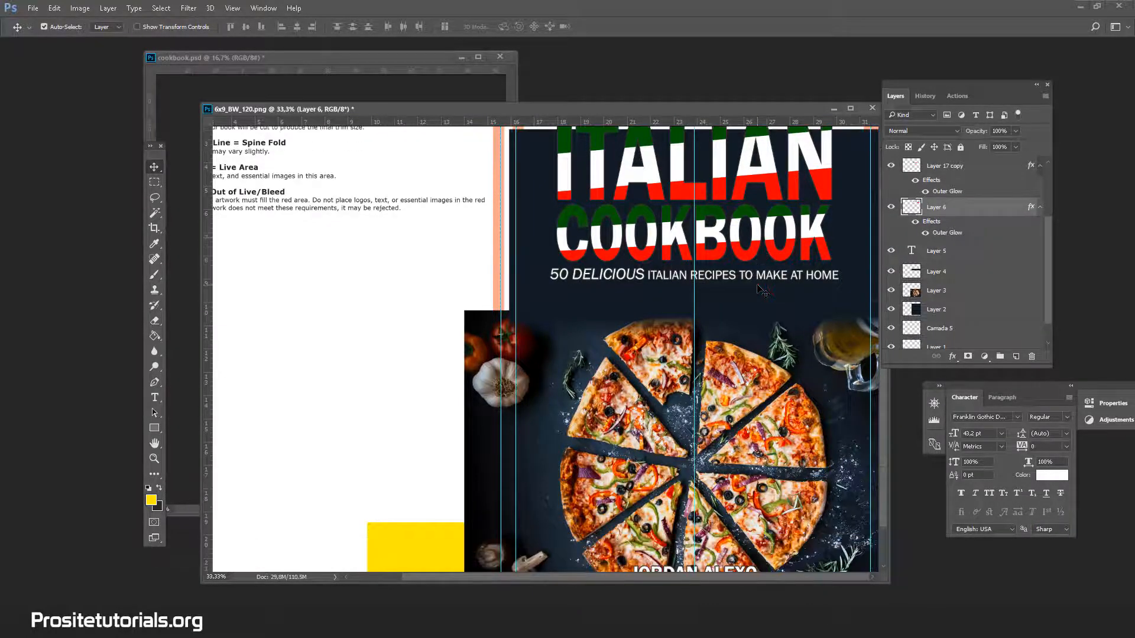
pyautogui.scroll(-1, 762, 291)
pyautogui.scroll(2, 763, 291)
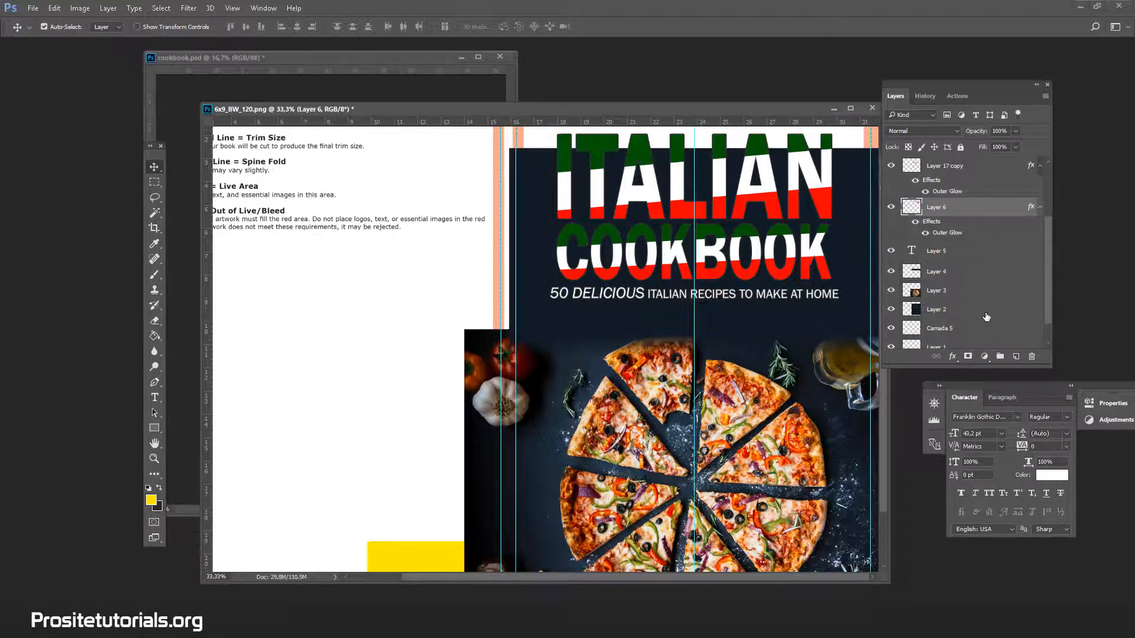
pyautogui.click(985, 314)
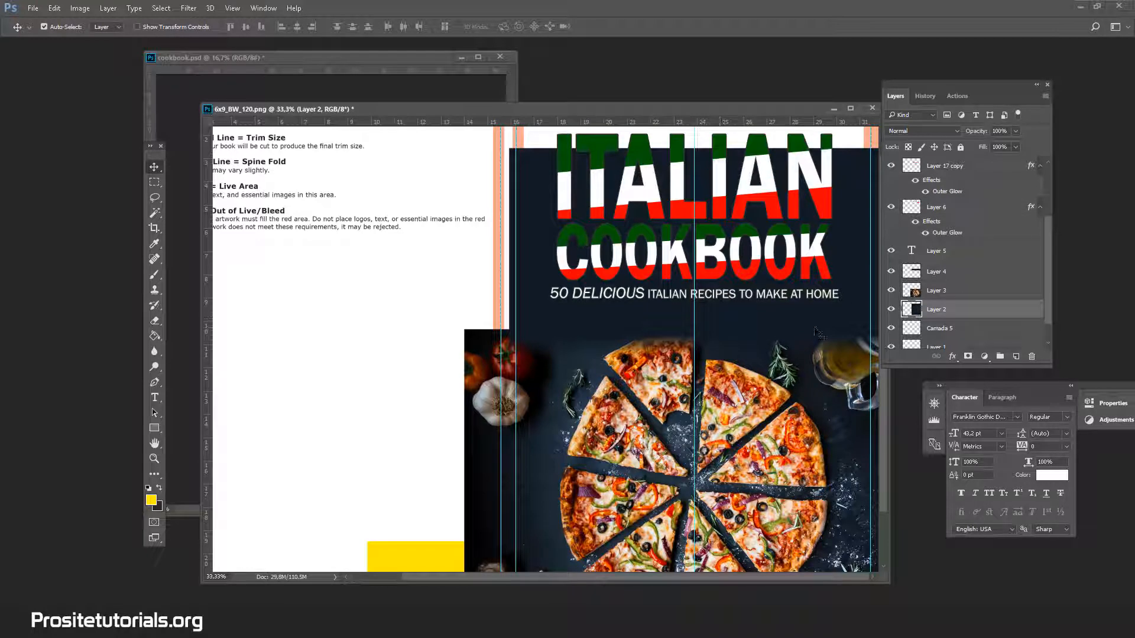
pyautogui.scroll(-1, 818, 334)
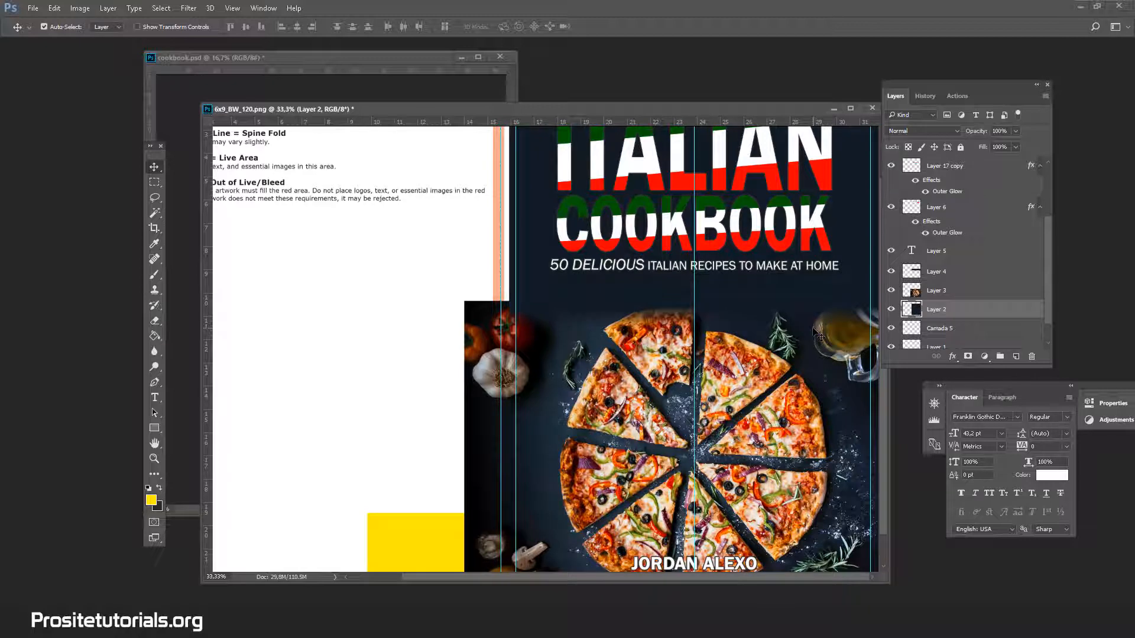
# Add a new empty layer directly above Layer 1, underneath the front cover's artwork layers.
pyautogui.click(154, 458)
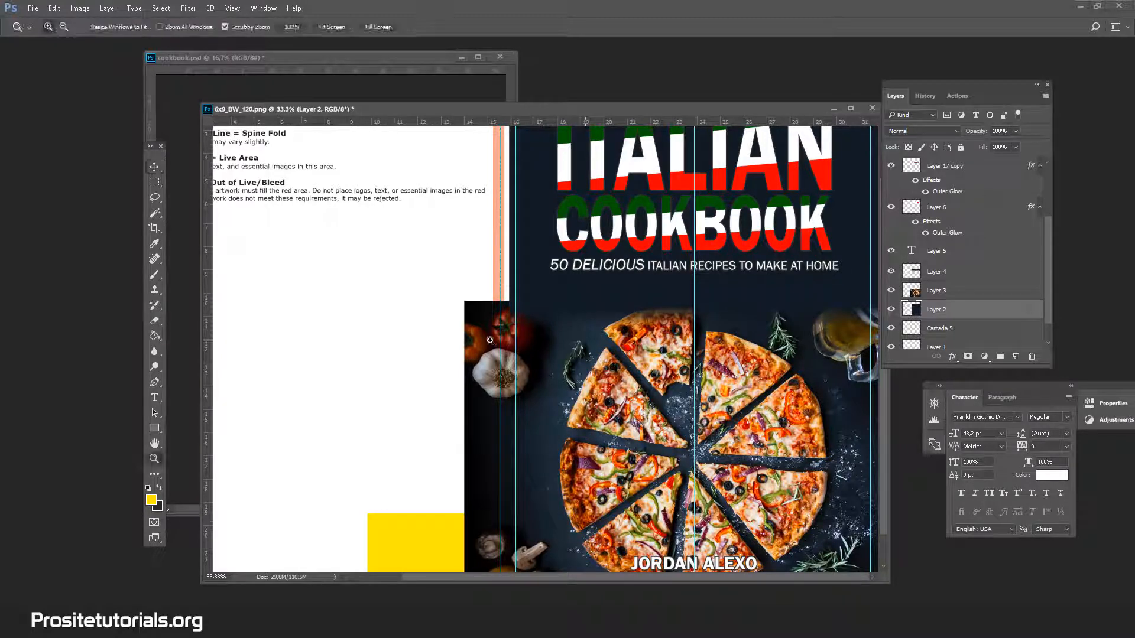
pyautogui.keyDown('alt'); pyautogui.click(491, 342); pyautogui.keyUp('alt')
pyautogui.keyDown('alt'); pyautogui.click(491, 341); pyautogui.keyUp('alt')
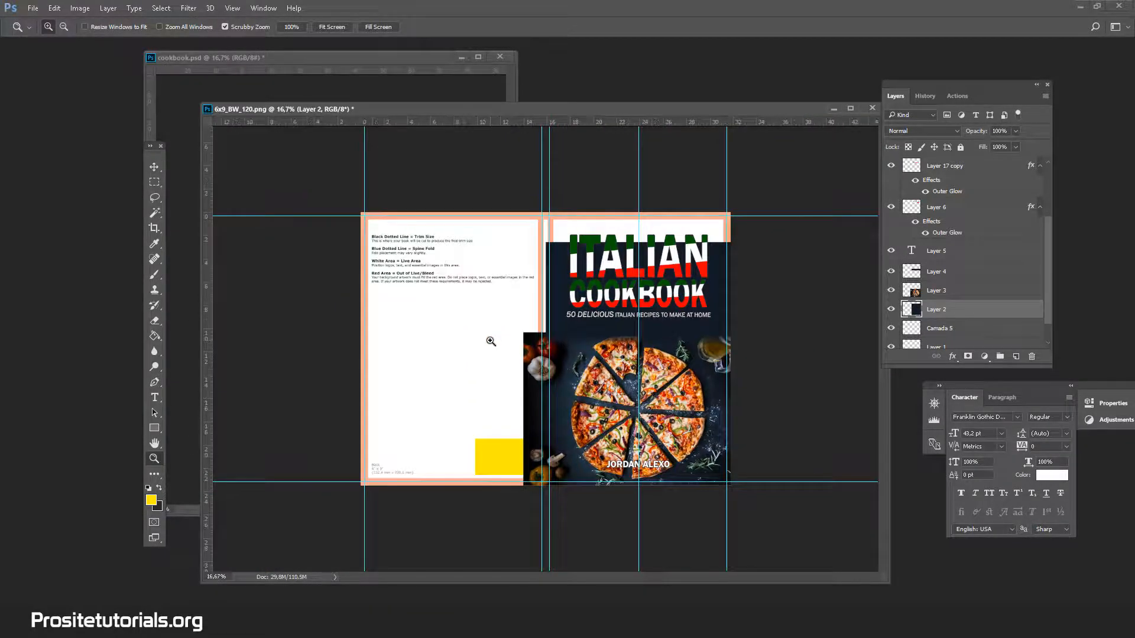
pyautogui.scroll(-2, 1011, 320)
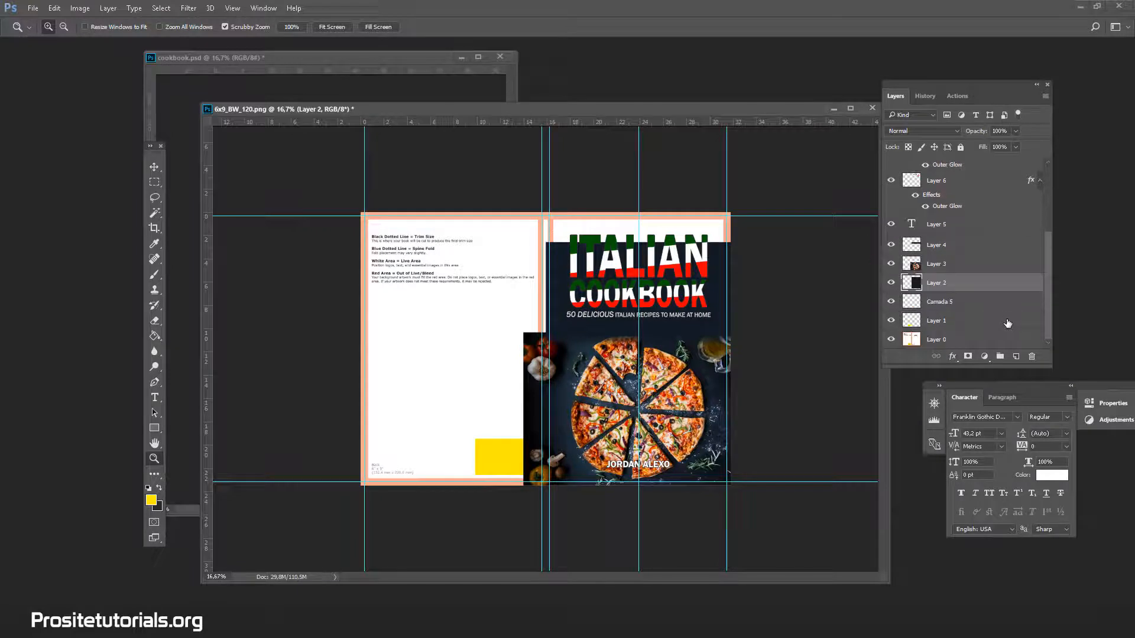
pyautogui.click(993, 320)
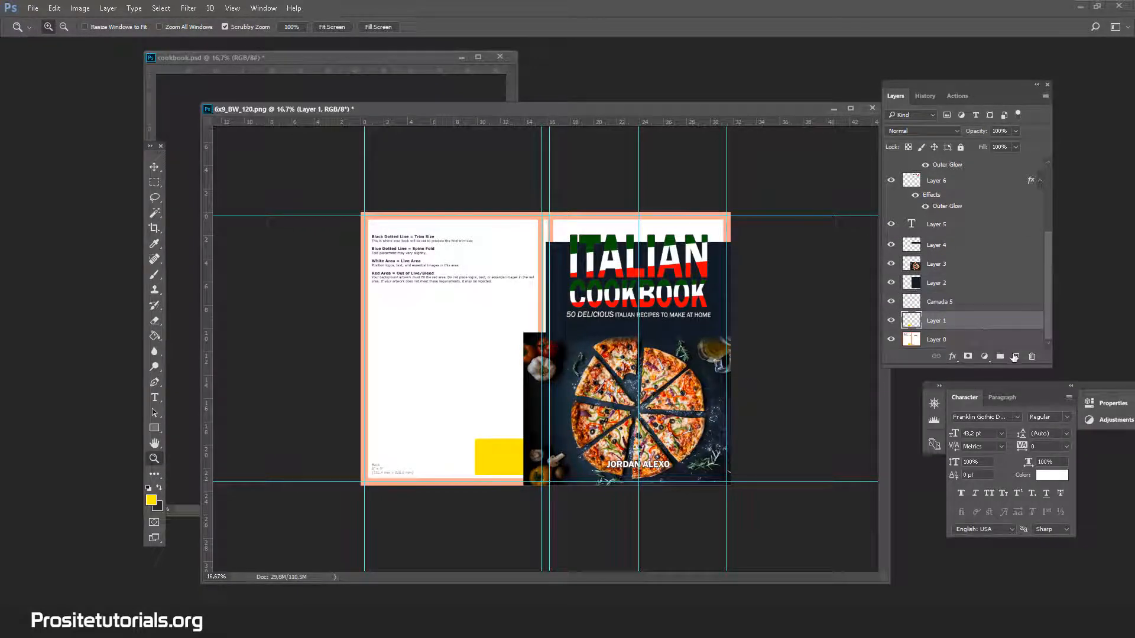
pyautogui.click(1015, 357)
# Fill the new layer with the dark navy (#111b24) sampled from the front cover's background.
pyautogui.click(158, 489)
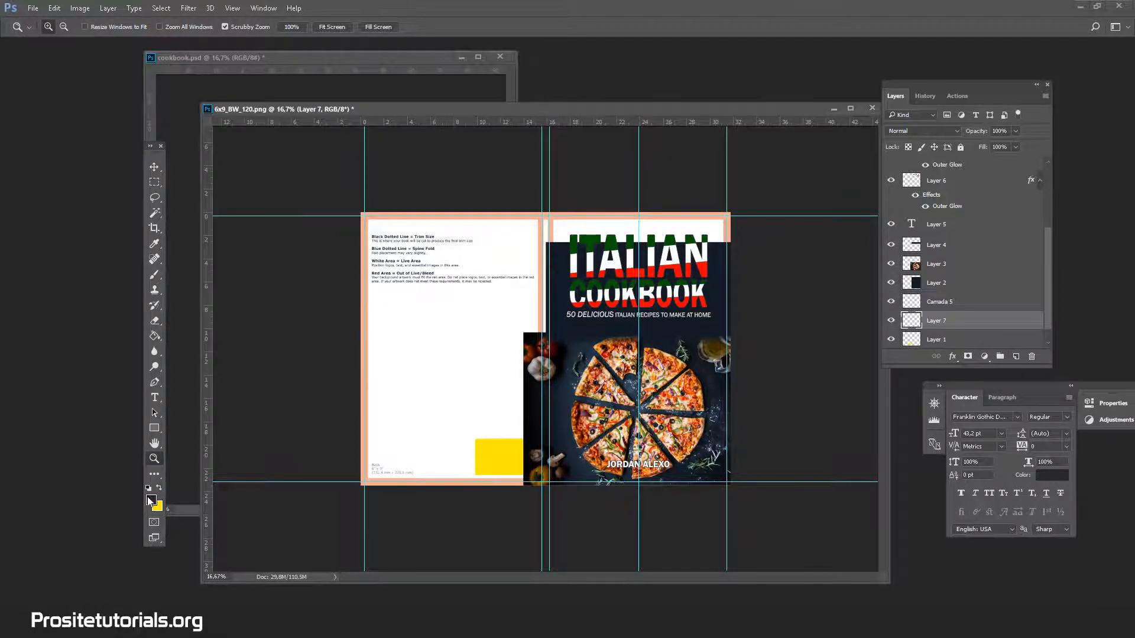
pyautogui.click(151, 500)
pyautogui.click(724, 248)
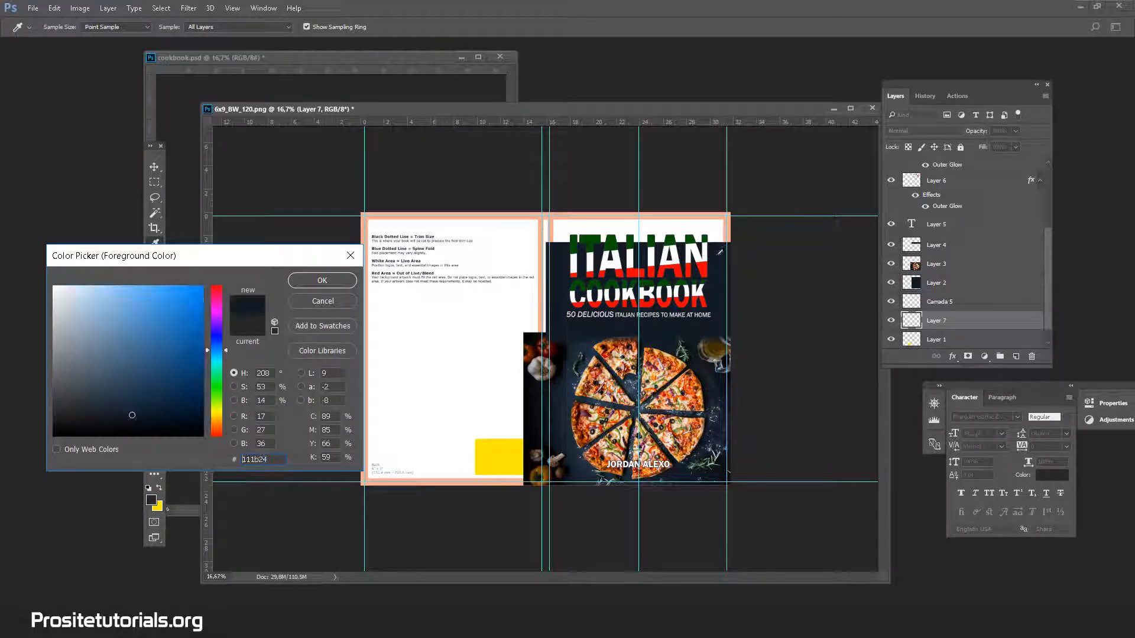
pyautogui.click(324, 282)
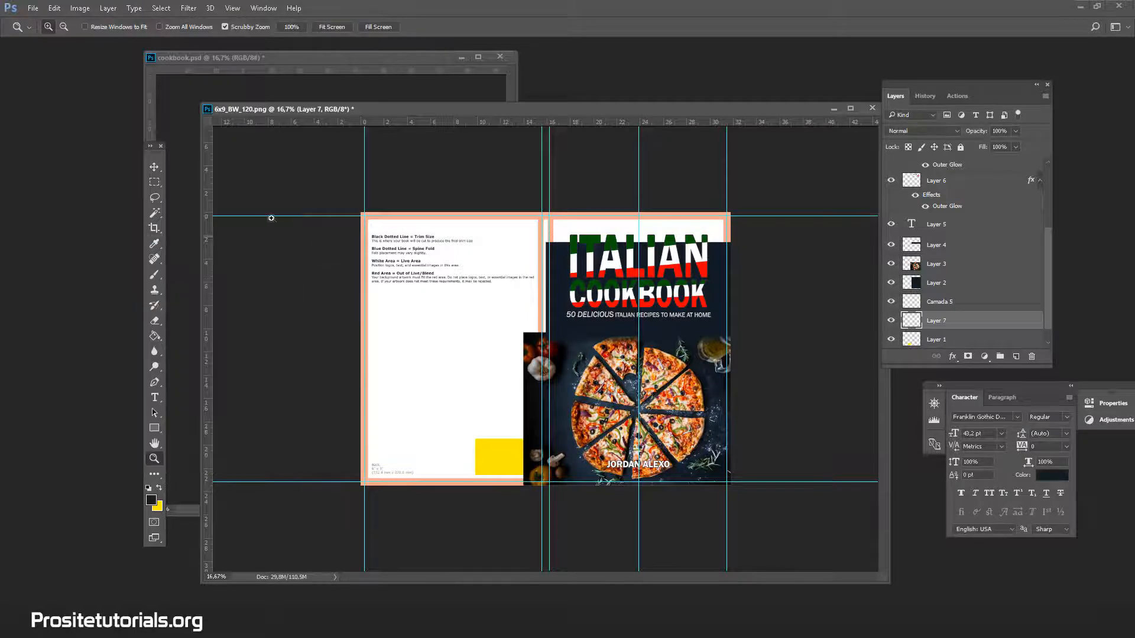
pyautogui.click(157, 335)
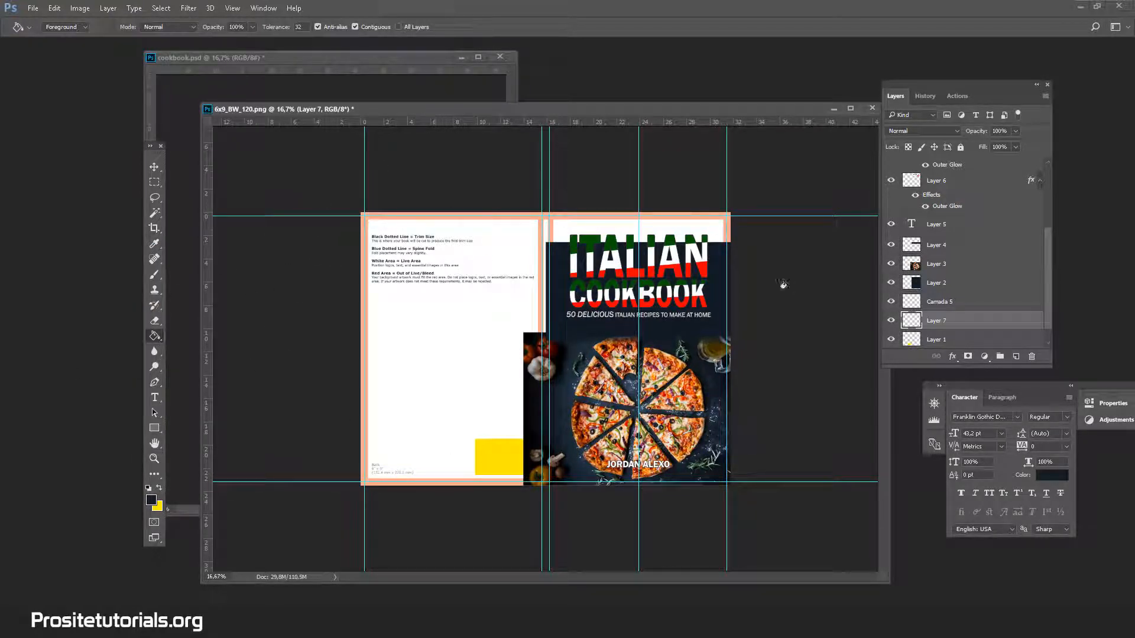
pyautogui.click(427, 338)
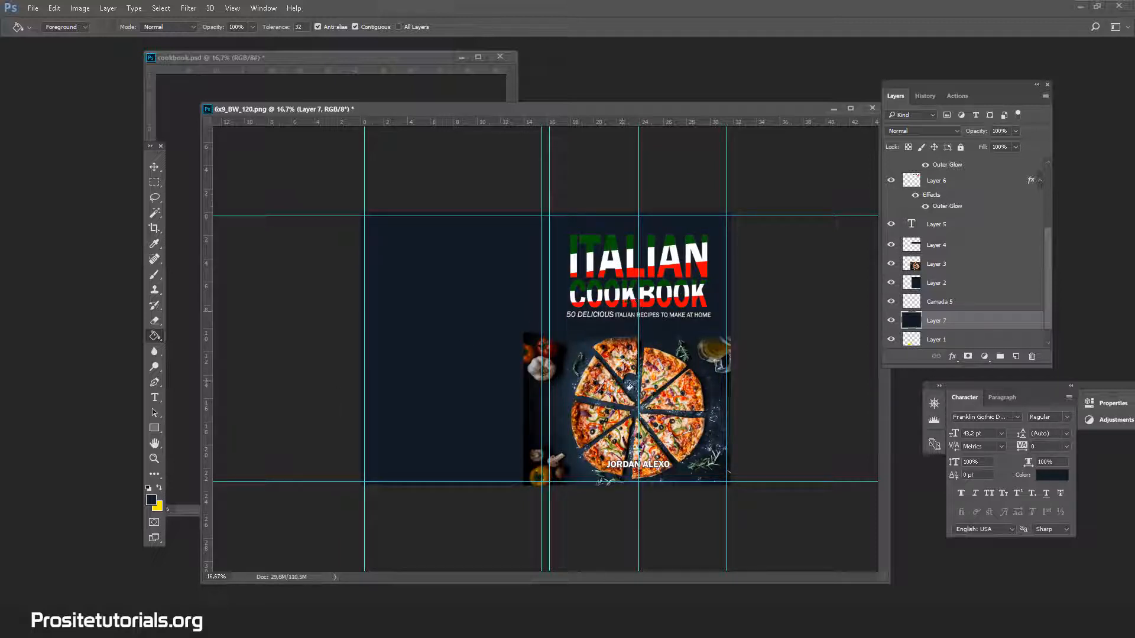
# Delete Layer 2, the old dark background that covers only the front cover.
pyautogui.click(986, 286)
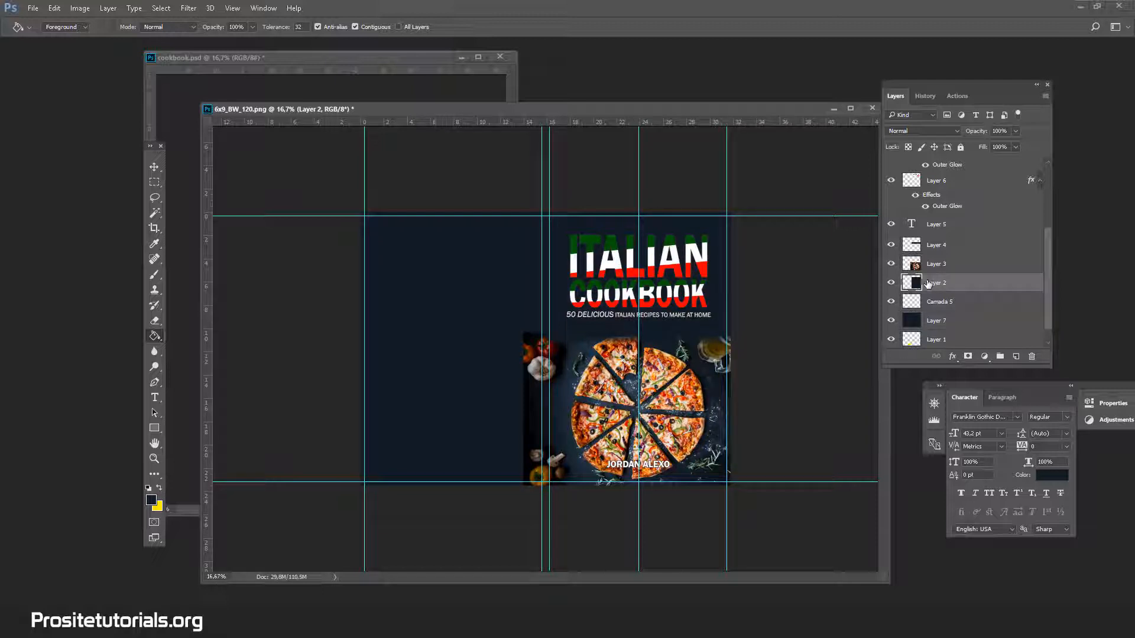
pyautogui.click(1033, 357)
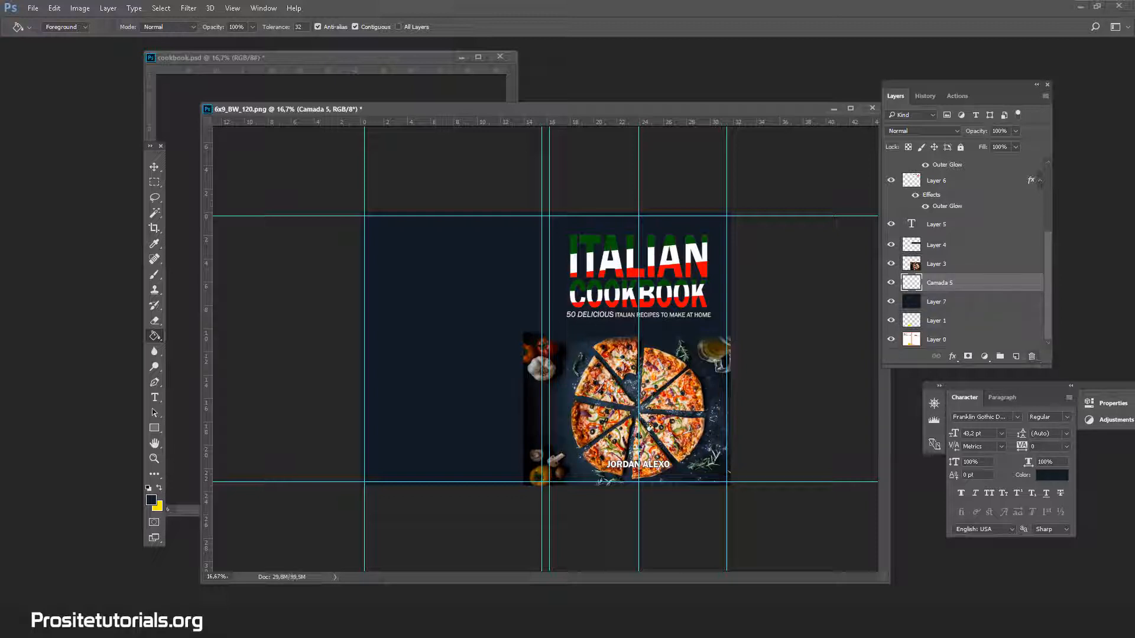
# Enlarge the pizza photo (Layer 3) to about 108.5% with Free Transform, extending its upper-left corner outward.
pyautogui.click(996, 247)
pyautogui.click(155, 459)
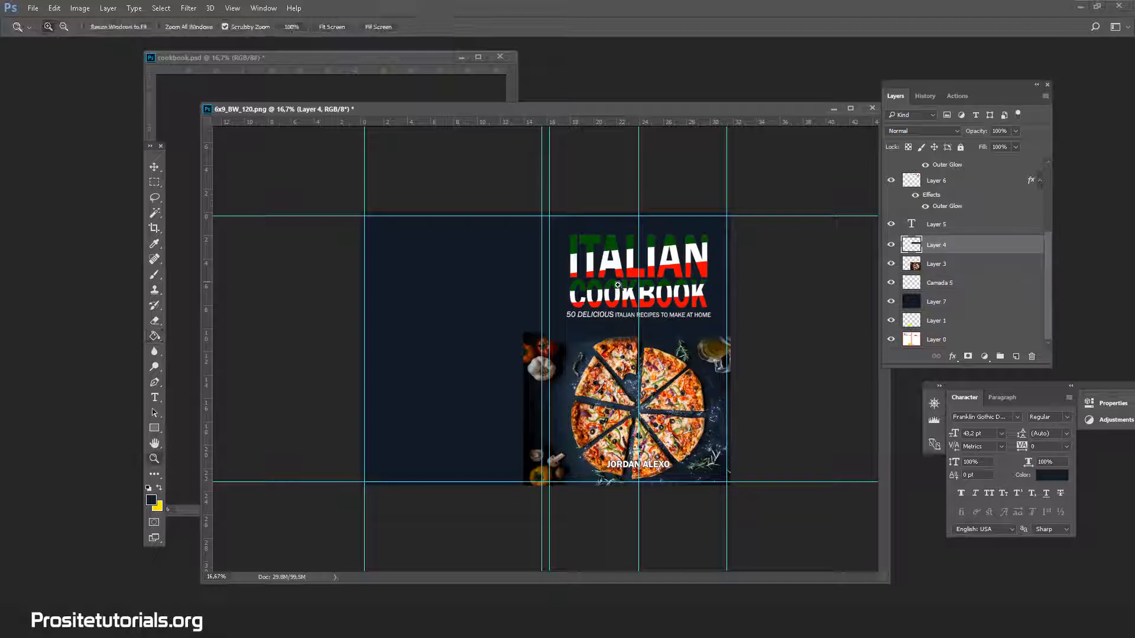
pyautogui.click(629, 294)
pyautogui.click(747, 300)
pyautogui.click(811, 282)
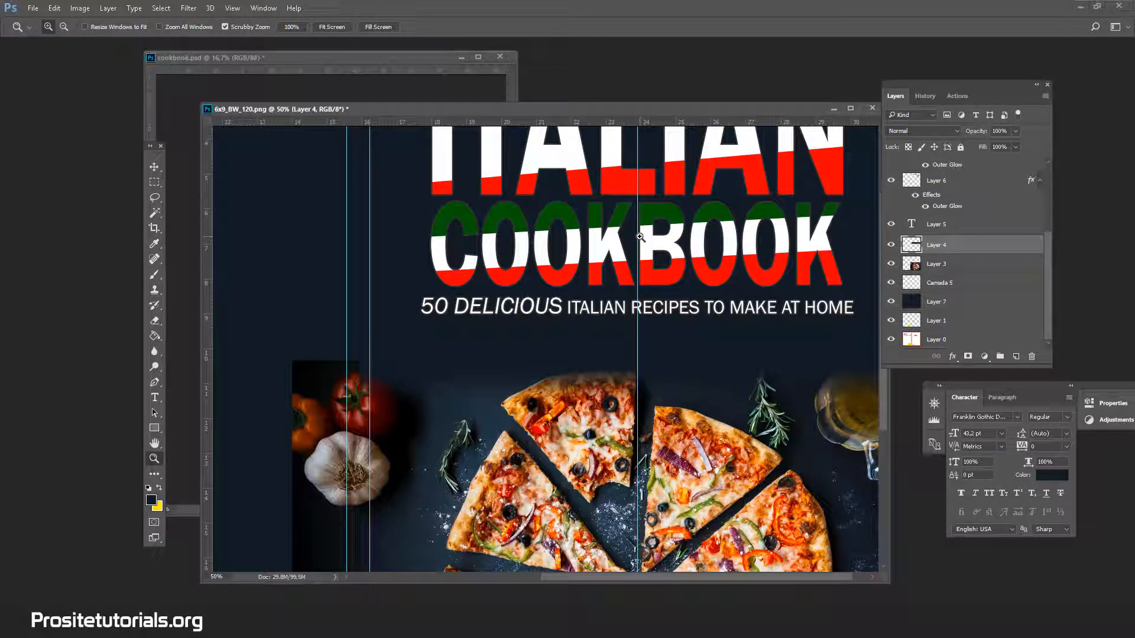
pyautogui.click(153, 167)
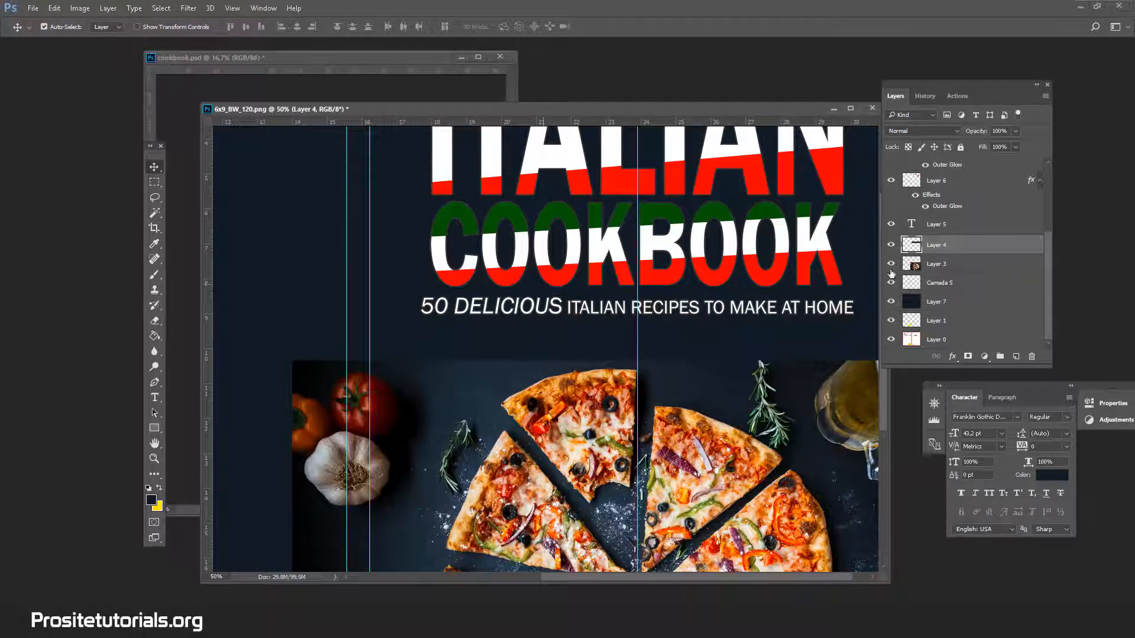
pyautogui.click(940, 270)
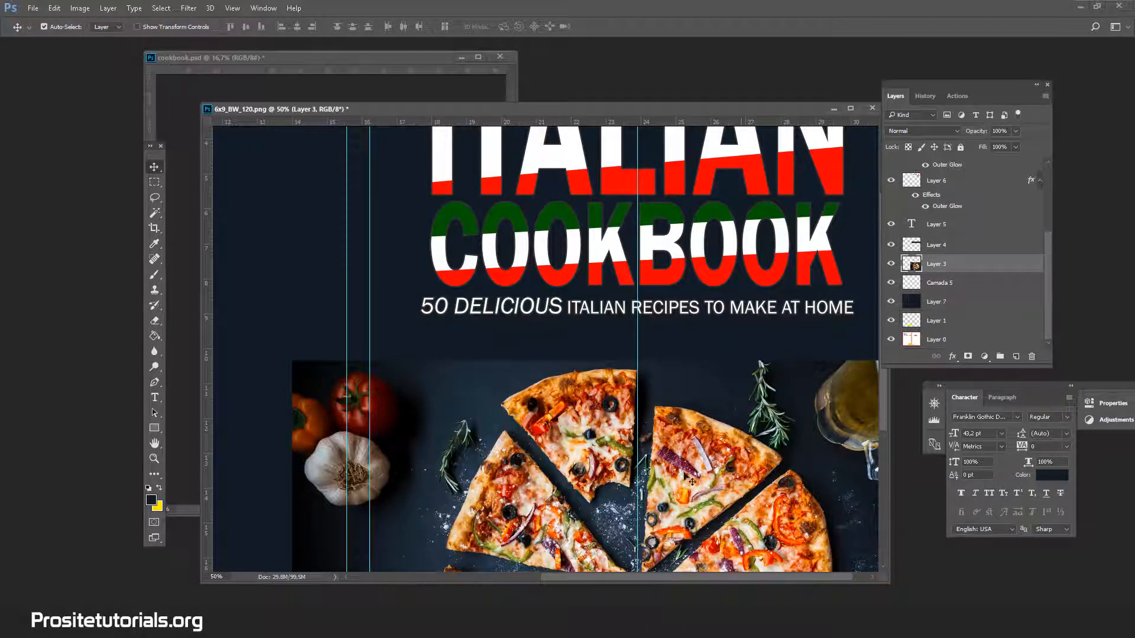
pyautogui.scroll(-1, 341, 318)
pyautogui.scroll(-5, 400, 342)
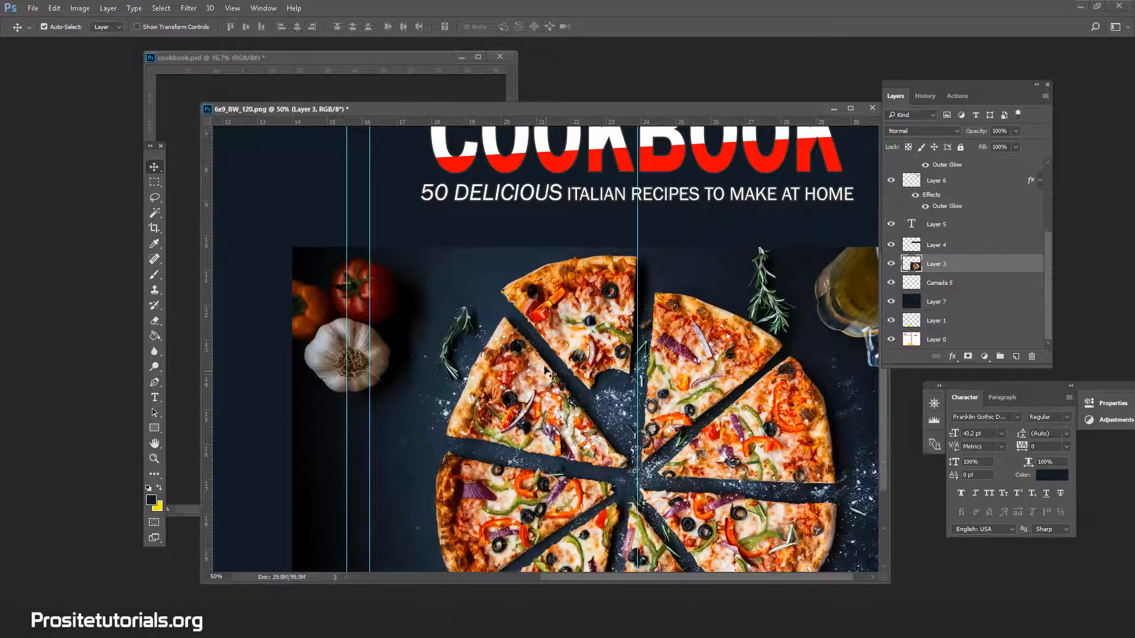
pyautogui.press('ctrl')
pyautogui.hotkey('ctrl', 't')
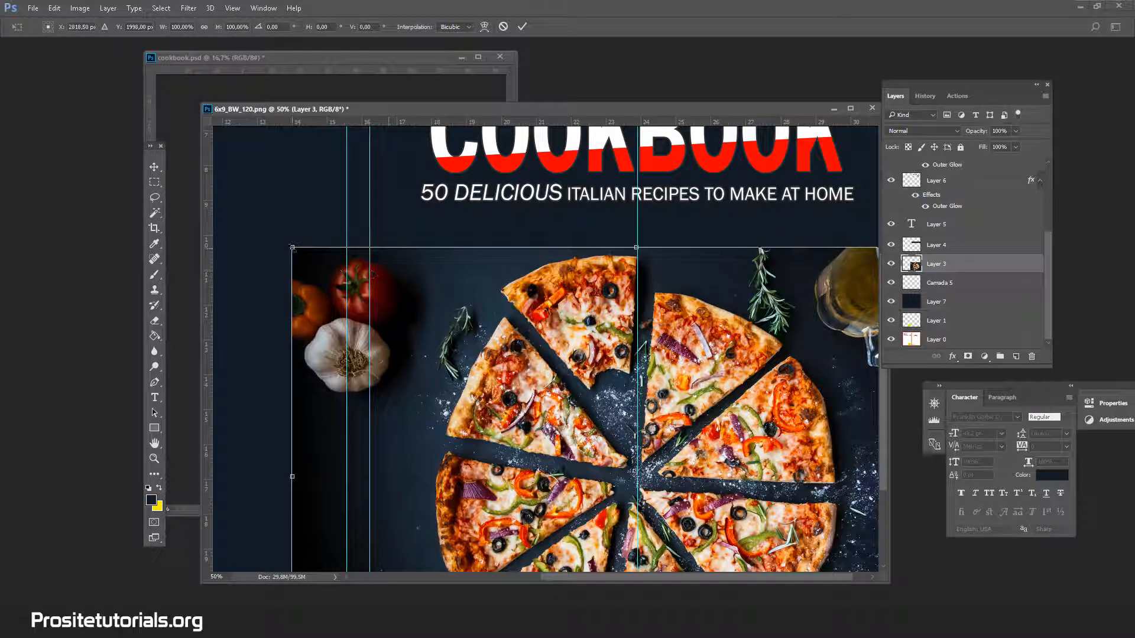
pyautogui.moveTo(292, 247); pyautogui.dragTo(233, 207)
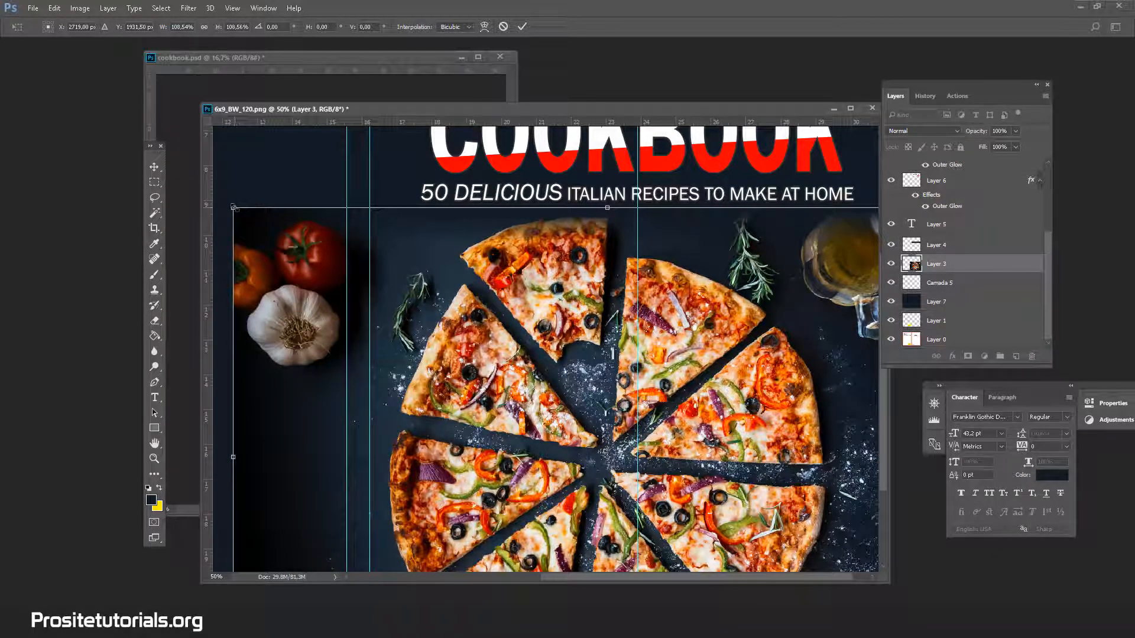
# Move the enlarged pizza photo right to X 2823 px, centred on the front cover's middle guide, and apply the transformation.
pyautogui.press('Right')
pyautogui.press('Right')
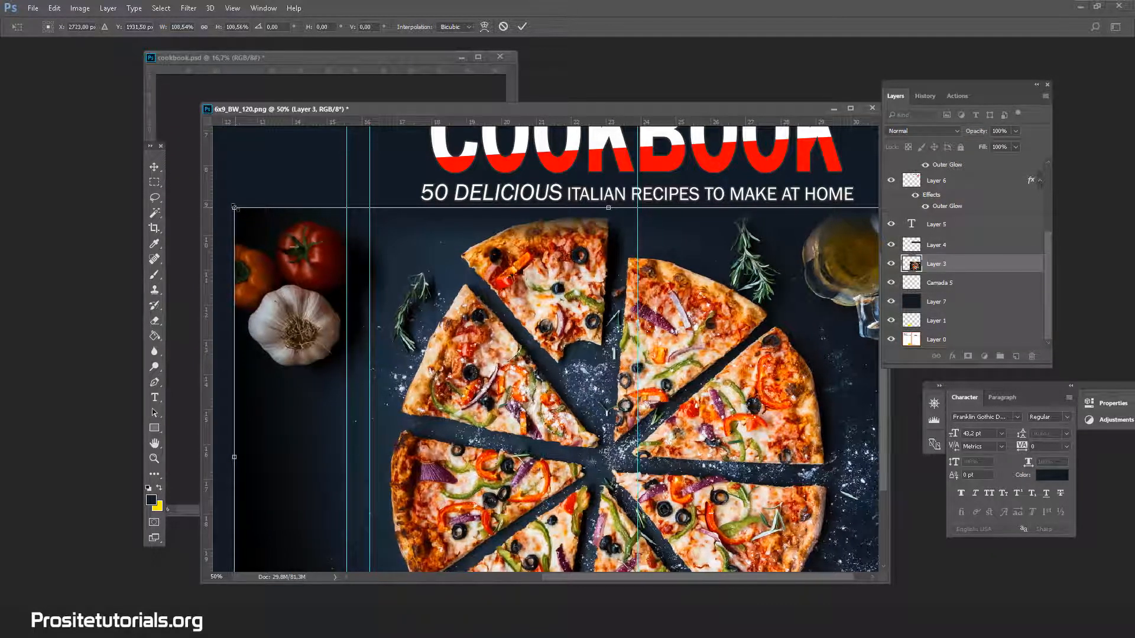
pyautogui.hotkey('shift', 'Right')
pyautogui.hotkey('shift', 'Right')
pyautogui.hotkey('shift', 'Right')
pyautogui.hotkey('shift', 'Right')
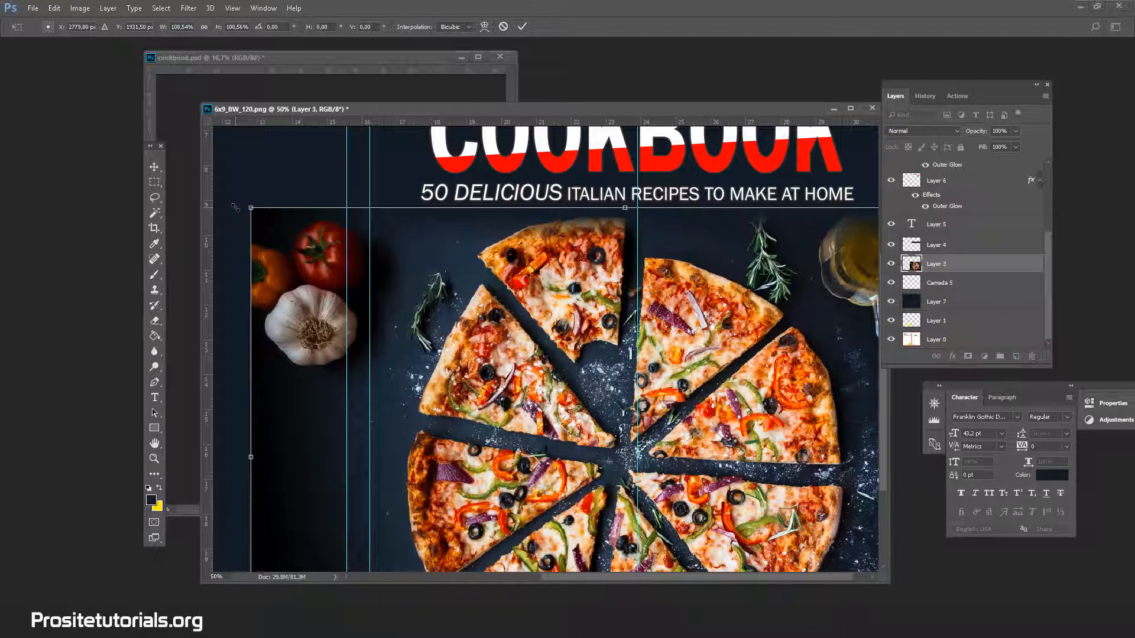
pyautogui.press('Right')
pyautogui.press('Right')
pyautogui.press('Right')
pyautogui.press('Right')
pyautogui.press('Right')
pyautogui.press('Right')
pyautogui.press('Right')
pyautogui.press('Right')
pyautogui.press('Right')
pyautogui.press('Right')
pyautogui.press('Right')
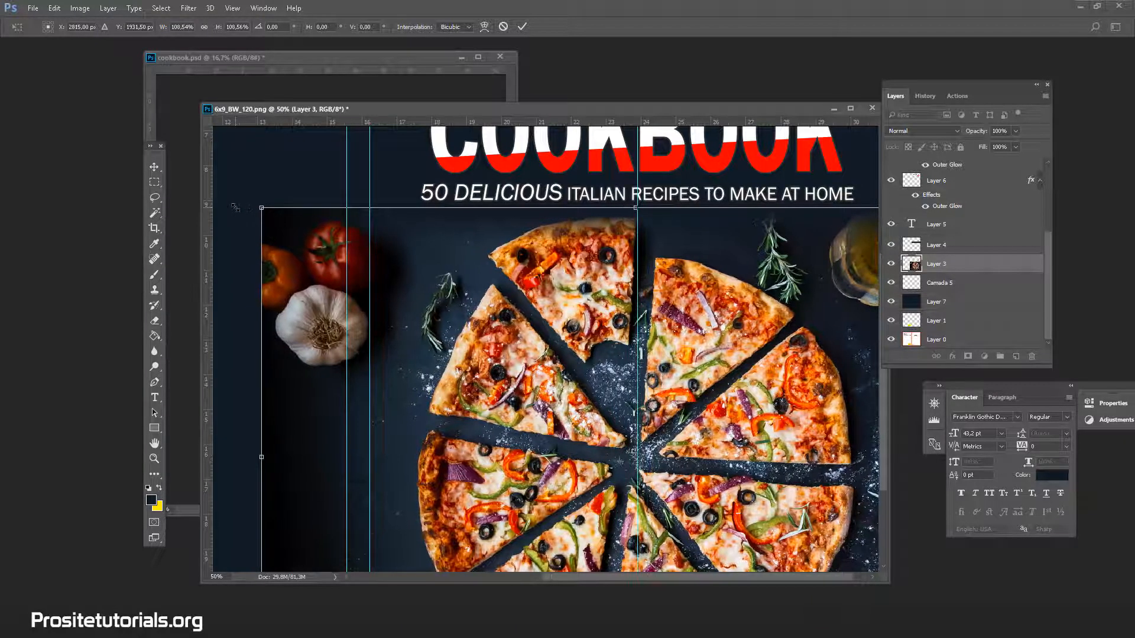
pyautogui.press('Left')
pyautogui.press('Left')
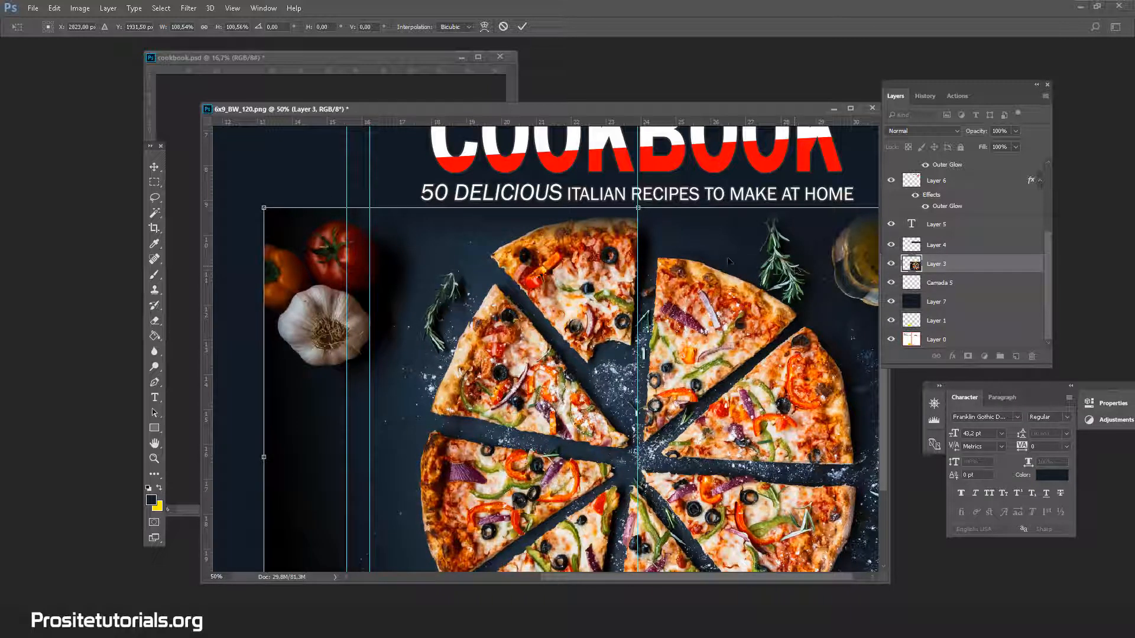
pyautogui.click(148, 462)
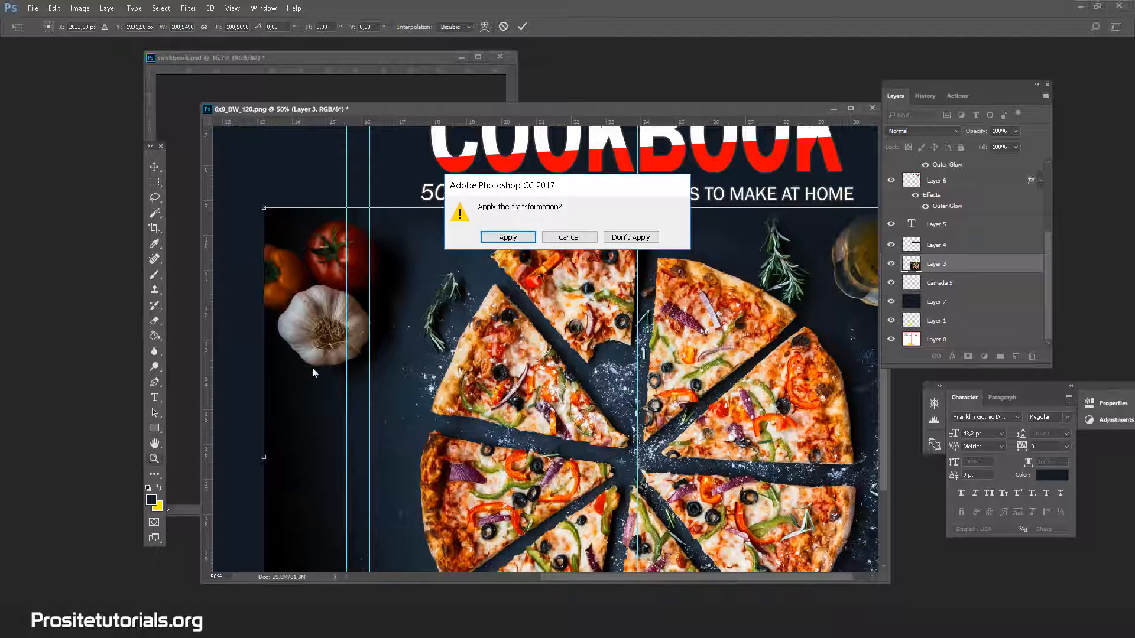
pyautogui.click(481, 236)
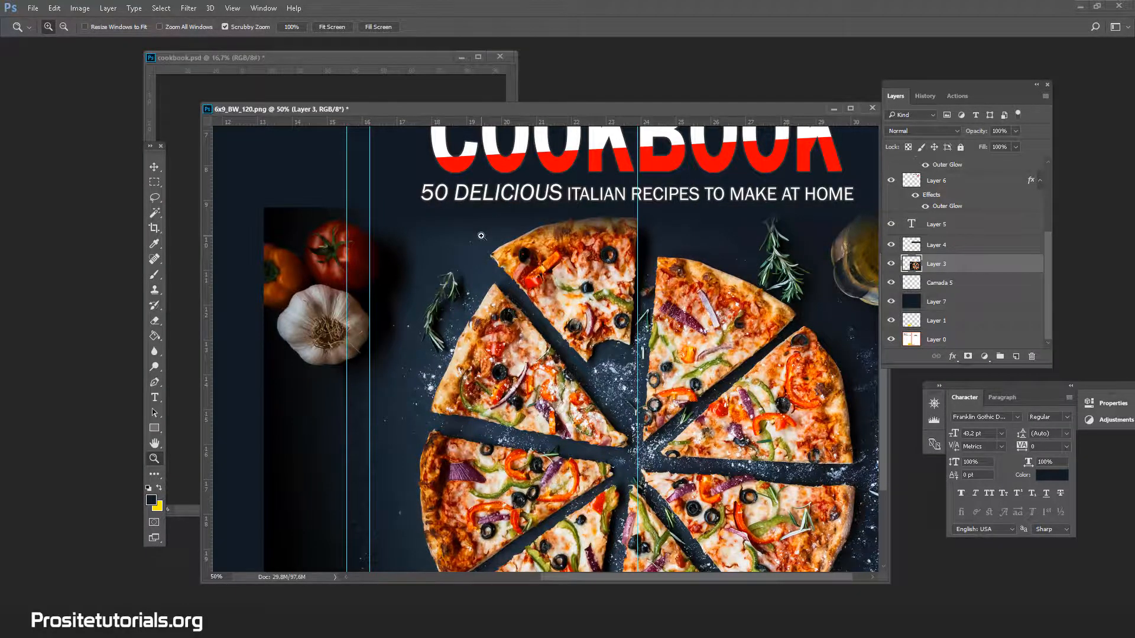
# Compare the full cover layout at 25% zoom with the original design in cookbook.psd, and return to the 6x9_BW_120.png template.
pyautogui.keyDown('alt'); pyautogui.click(481, 236); pyautogui.keyUp('alt')
pyautogui.keyDown('alt'); pyautogui.click(481, 236); pyautogui.keyUp('alt')
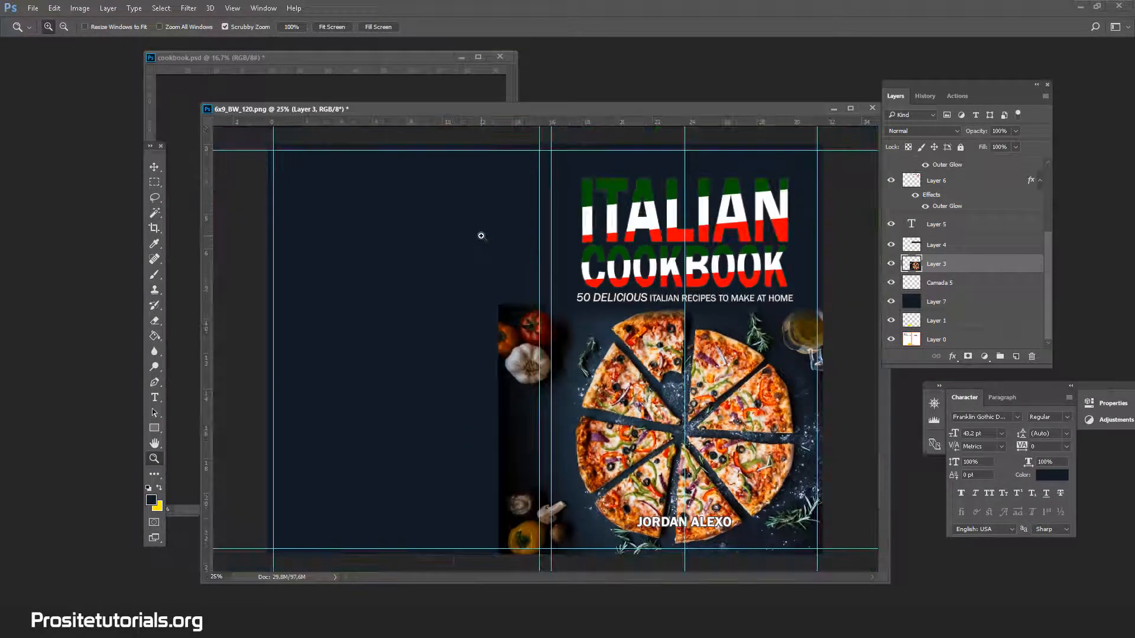
pyautogui.click(357, 64)
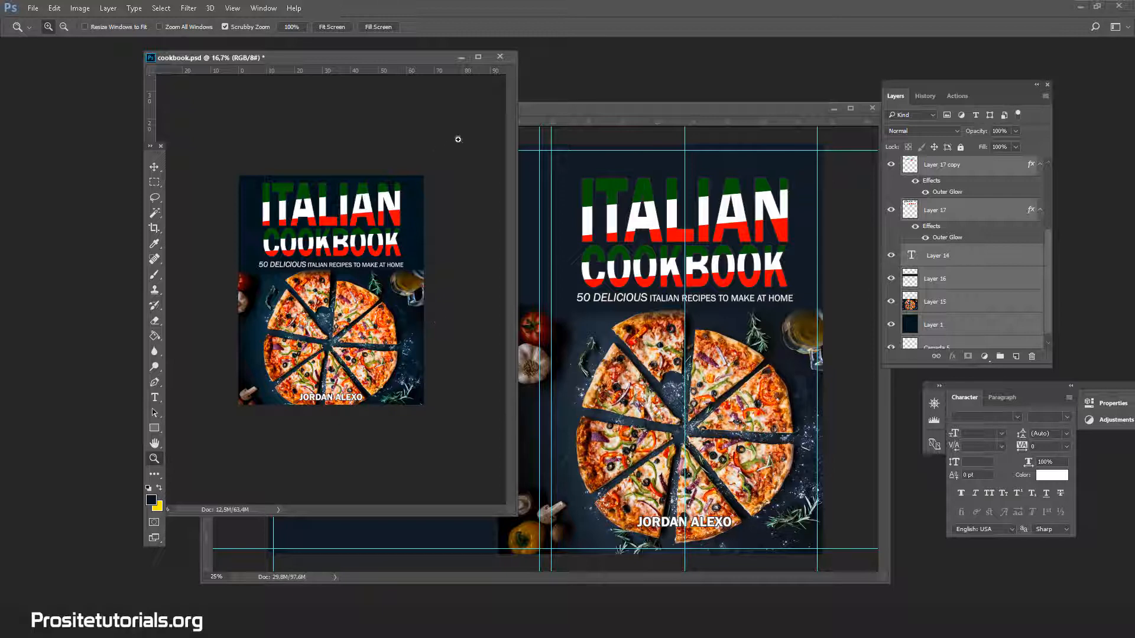
pyautogui.click(700, 110)
pyautogui.moveTo(687, 120); pyautogui.dragTo(663, 132)
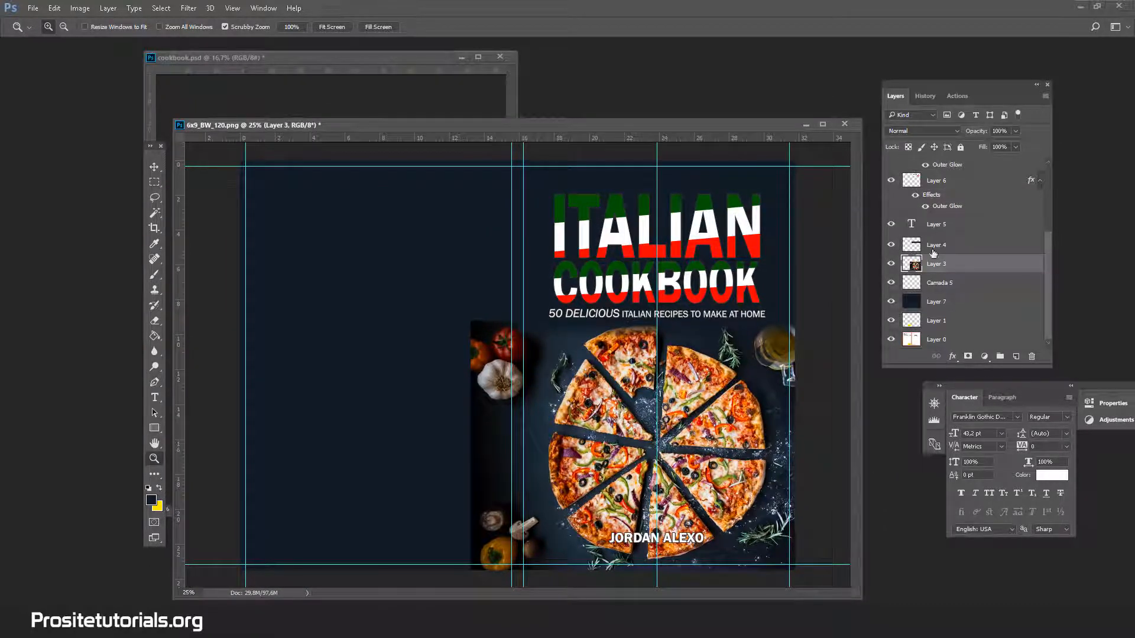
# Select Layer 4 and examine the transition between the subtitle and the pizza photo's upper edge at 66.7% zoom.
pyautogui.click(933, 248)
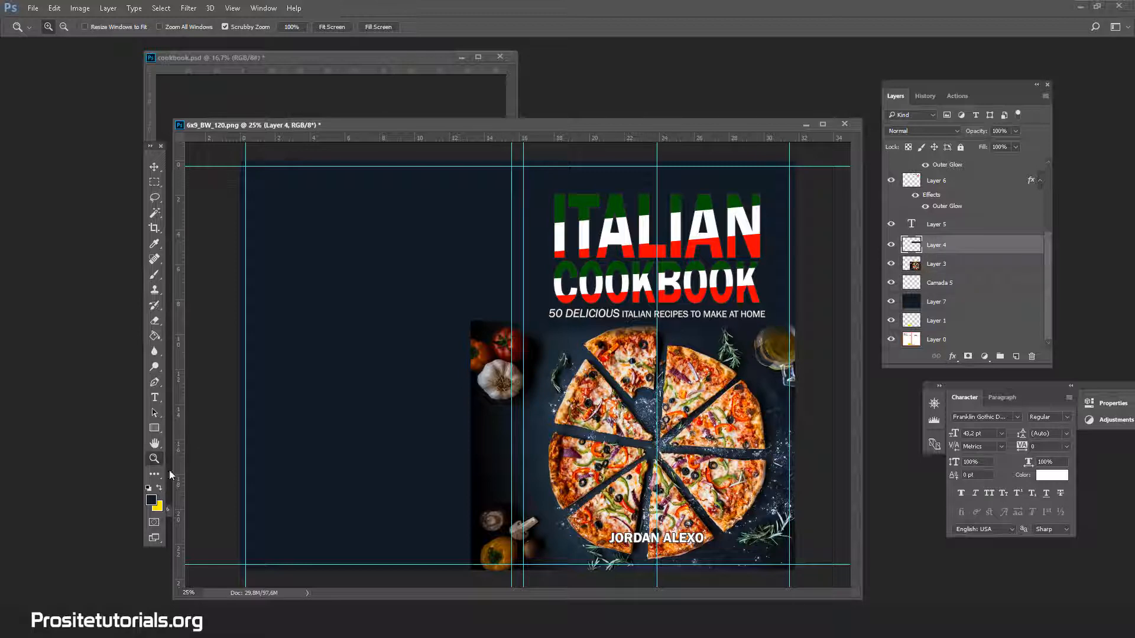
pyautogui.click(689, 346)
pyautogui.click(715, 323)
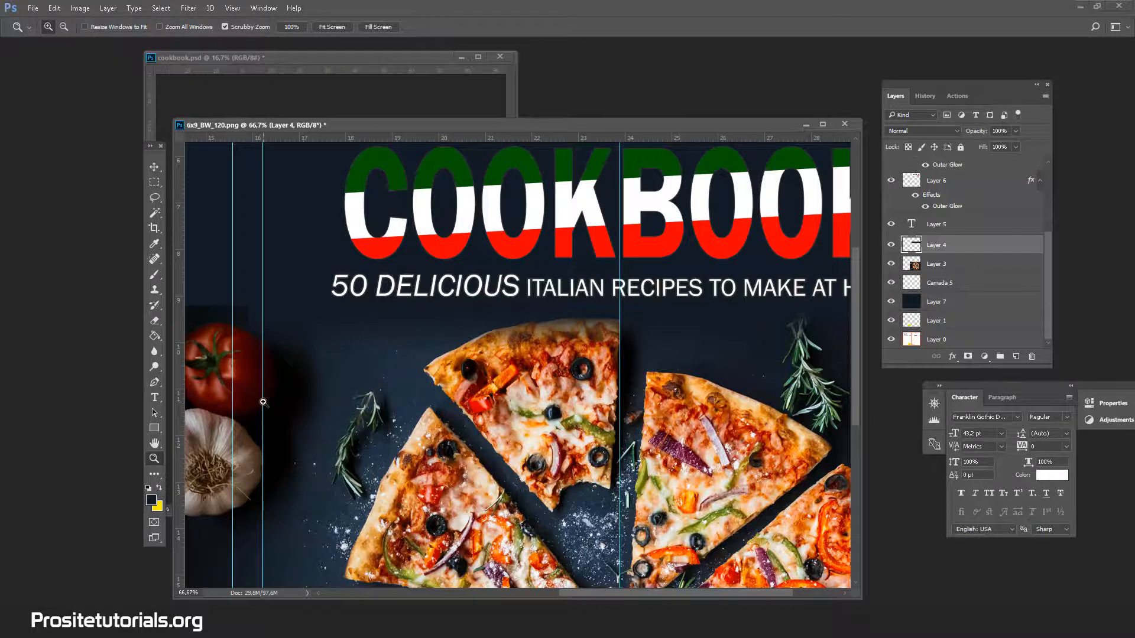
pyautogui.hotkey('ctrl', '-')
pyautogui.hotkey('ctrl', '-')
pyautogui.hotkey('ctrl', '-')
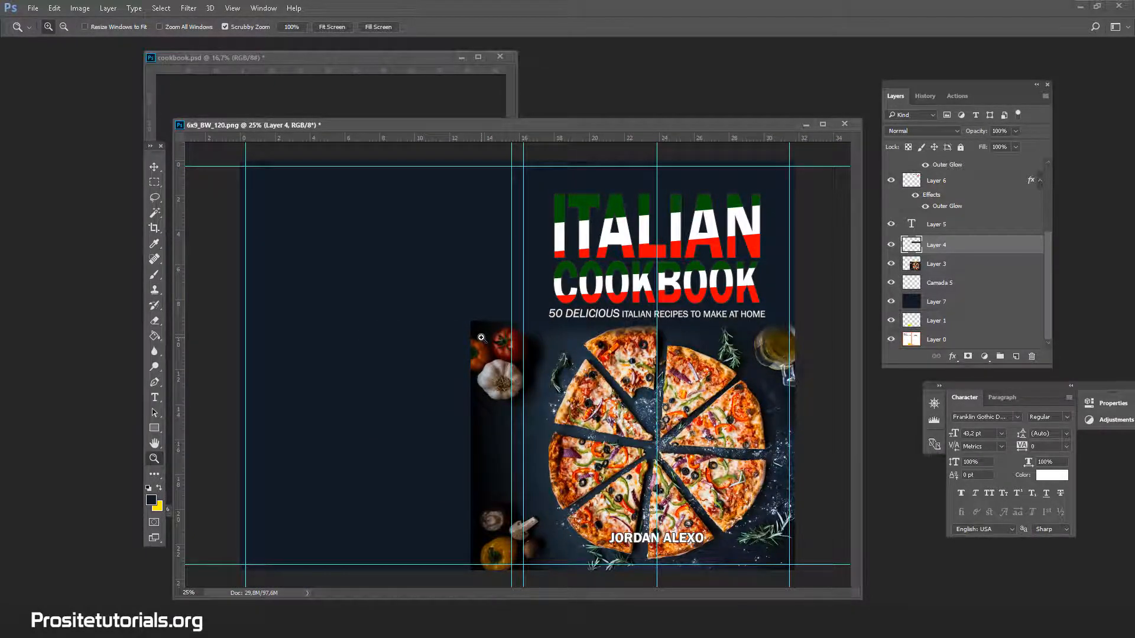
# Delete the part of the pizza photo (Layer 3) that covers the back cover and spine, and clear the selection.
pyautogui.hotkey('ctrl', '-')
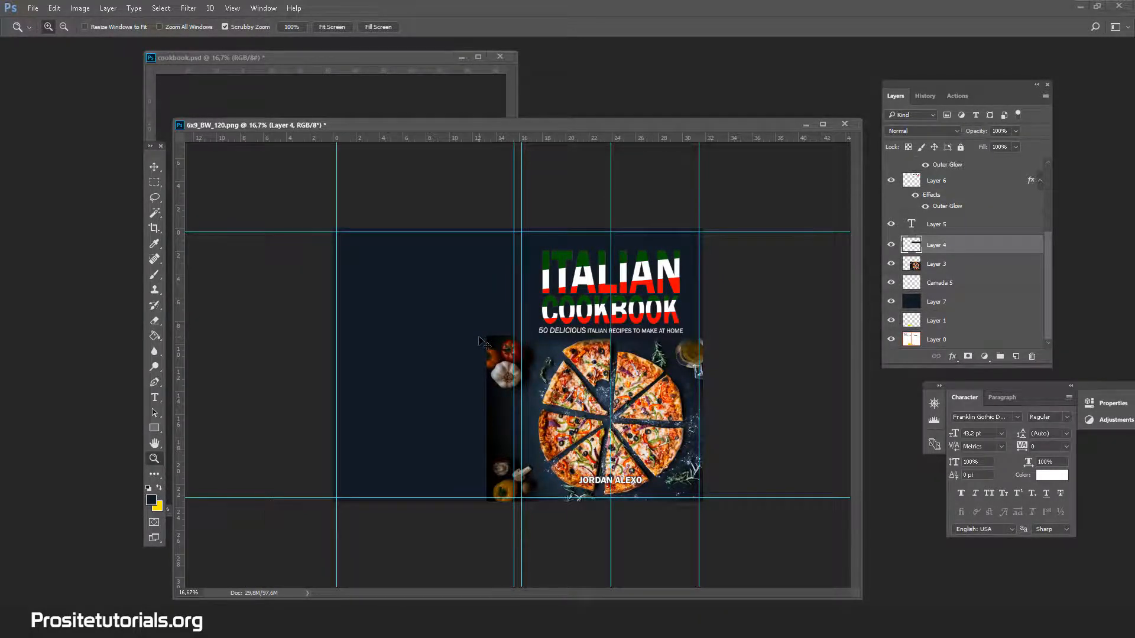
pyautogui.hotkey('ctrl', '+')
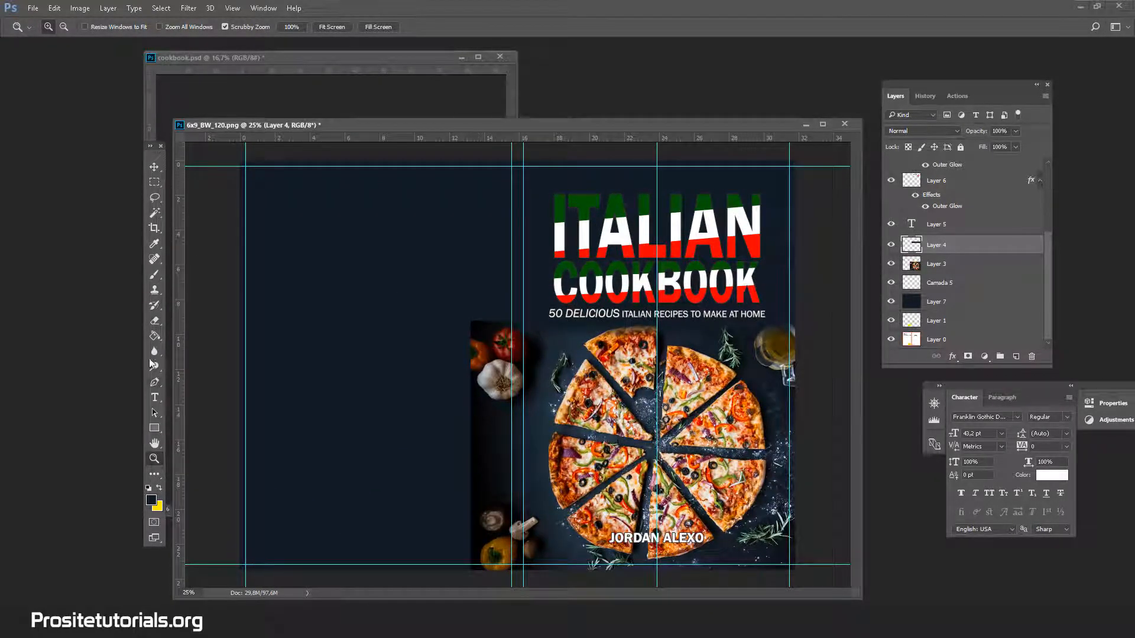
pyautogui.click(152, 183)
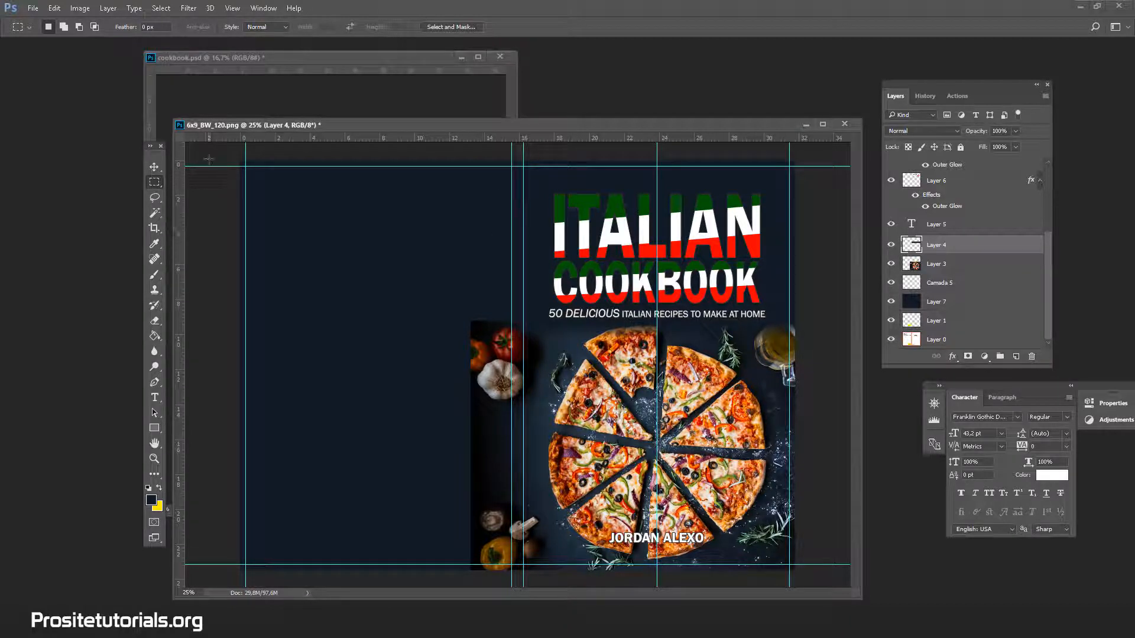
pyautogui.moveTo(239, 159); pyautogui.dragTo(525, 599)
pyautogui.click(1011, 265)
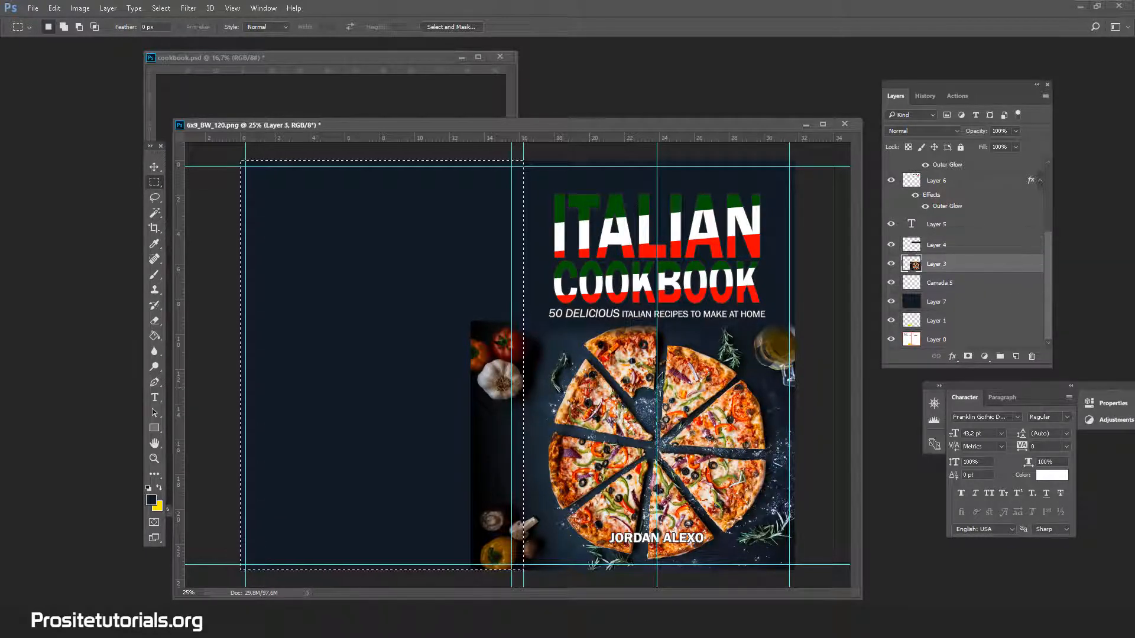
pyautogui.press('Delete')
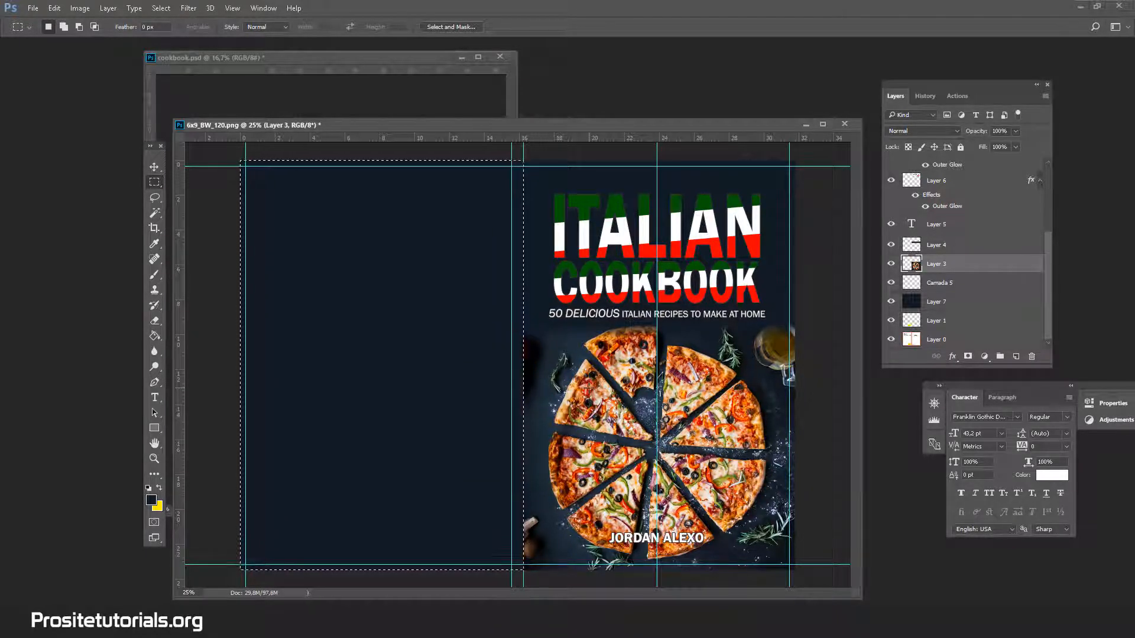
pyautogui.click(154, 214)
pyautogui.hotkey('ctrl', 'd')
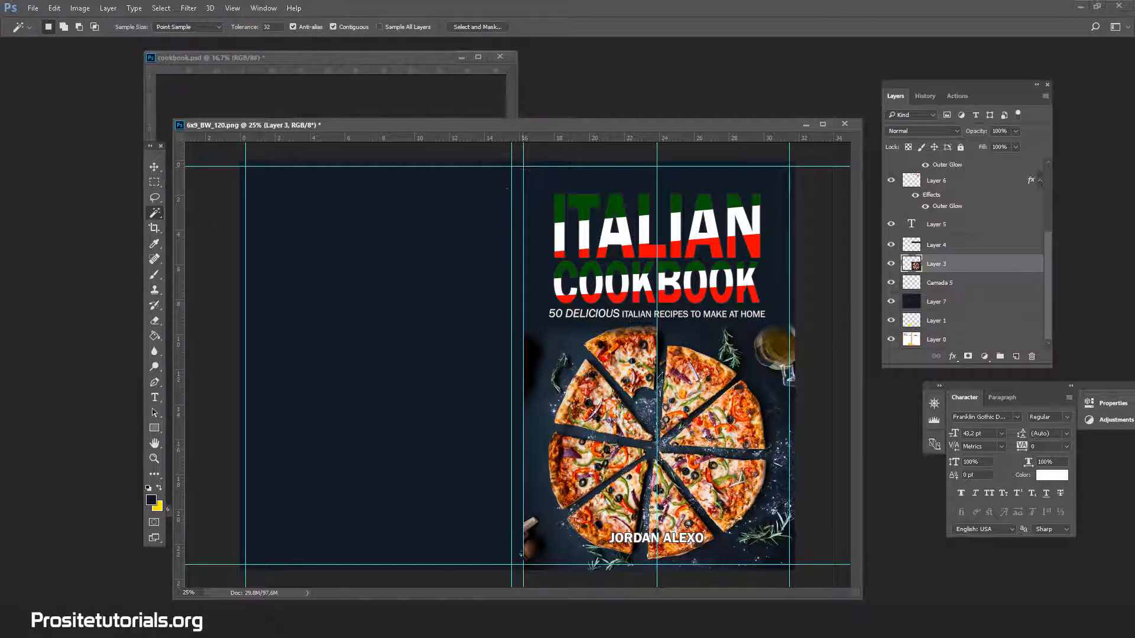
# Fill the spine area between the two guides with yellow on a new layer above Layer 7.
pyautogui.click(970, 301)
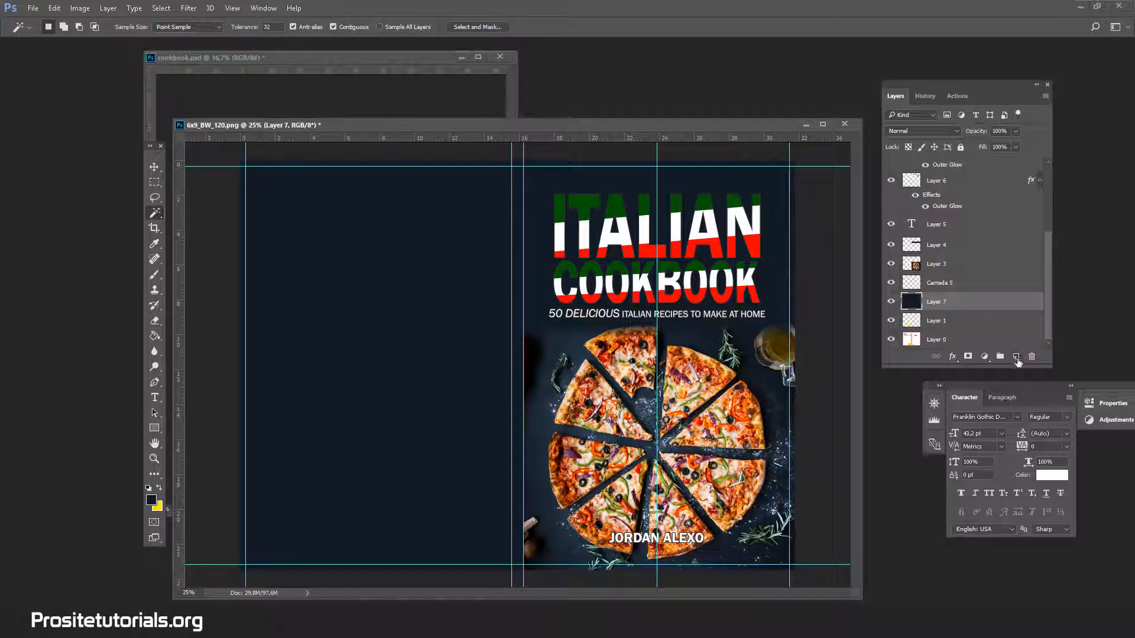
pyautogui.click(1016, 357)
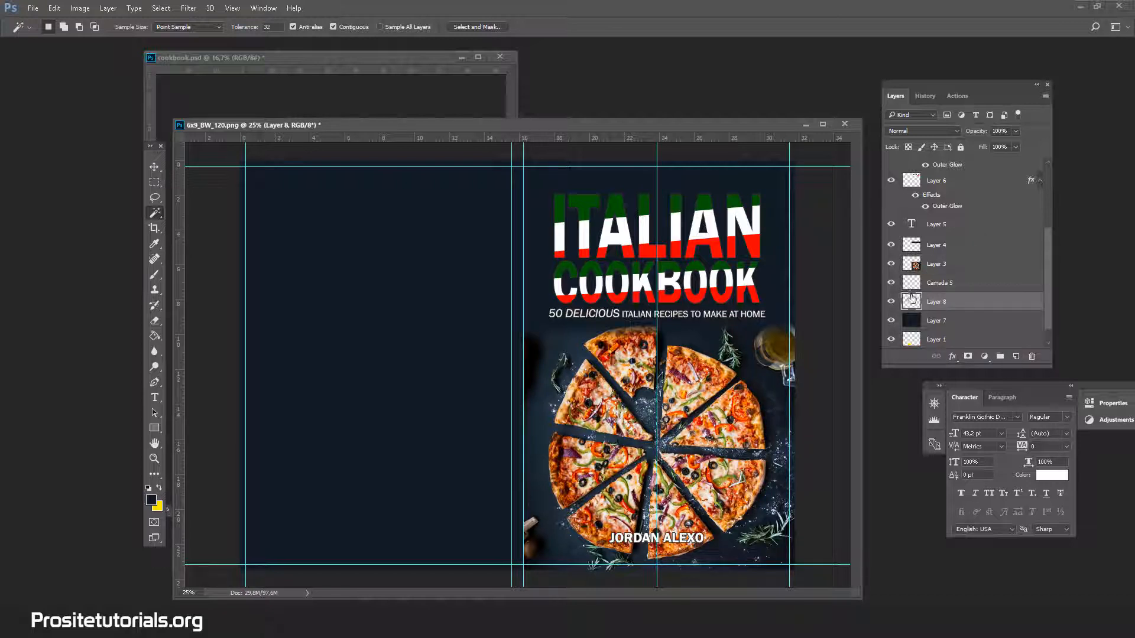
pyautogui.press('m')
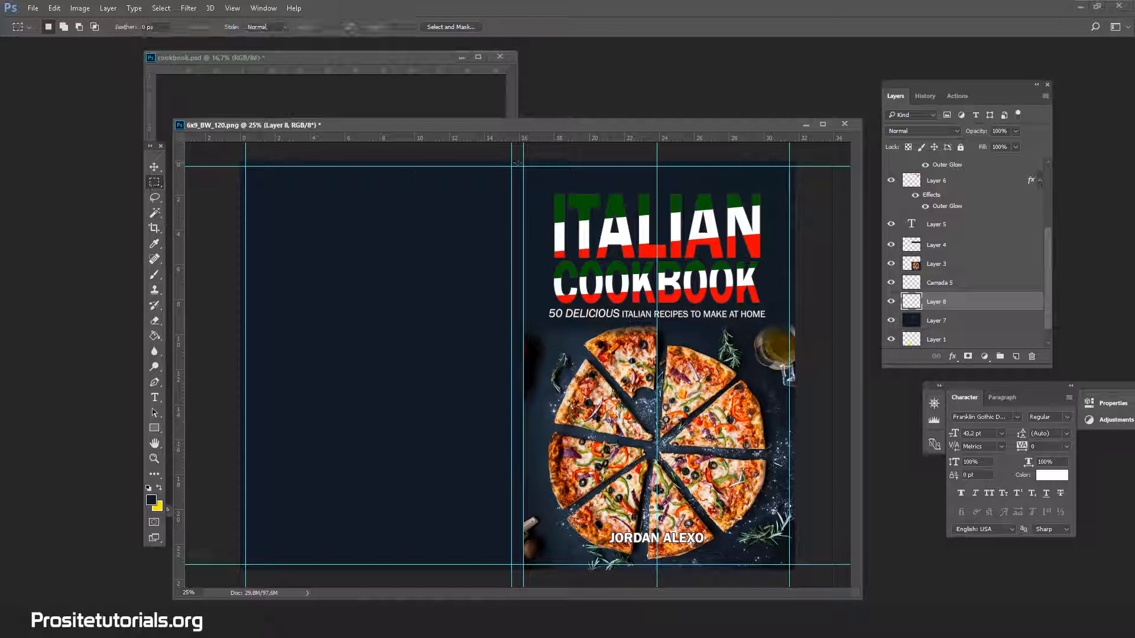
pyautogui.moveTo(512, 160); pyautogui.dragTo(524, 570)
pyautogui.click(159, 489)
pyautogui.click(155, 336)
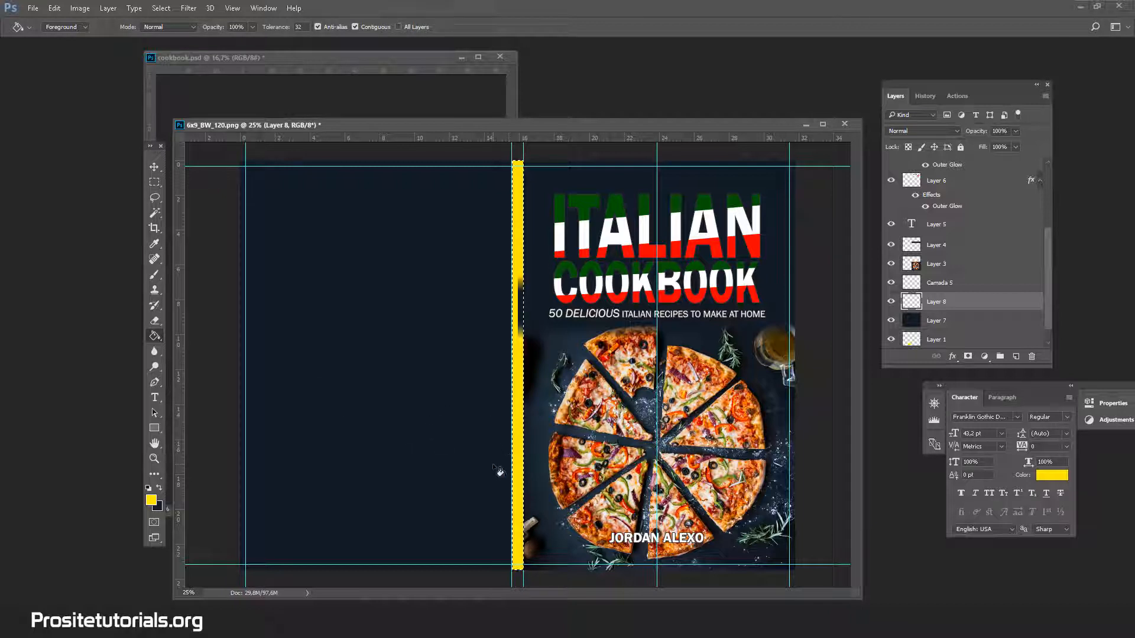
# Move the yellow spine layer above Layer 4, delete that layer and clear the spine selection.
pyautogui.moveTo(946, 300); pyautogui.dragTo(942, 232)
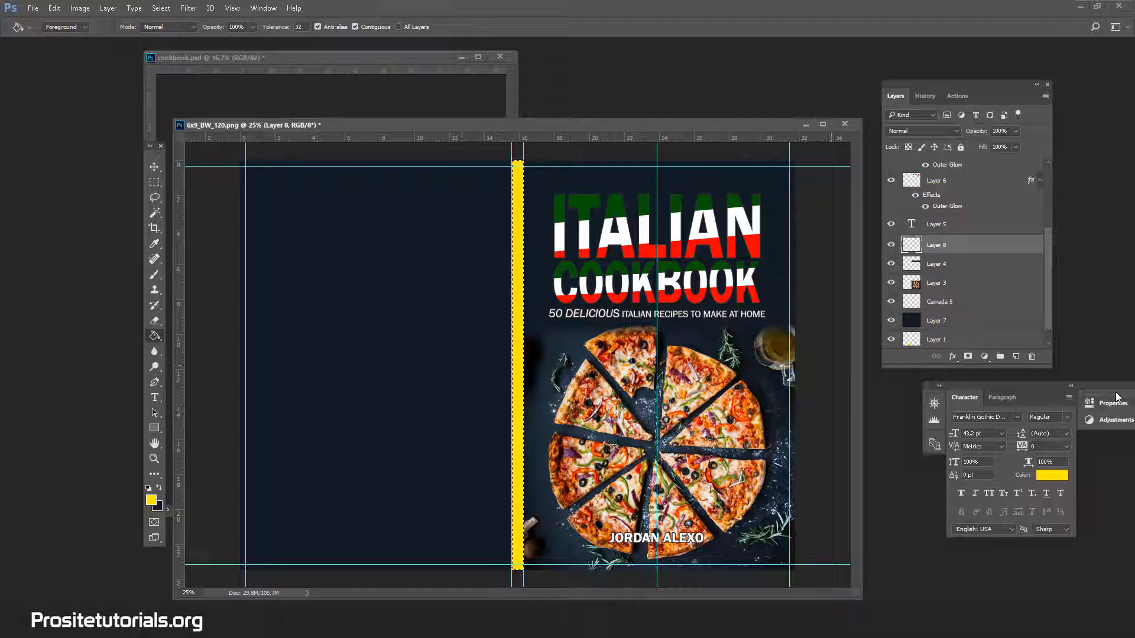
pyautogui.click(1032, 357)
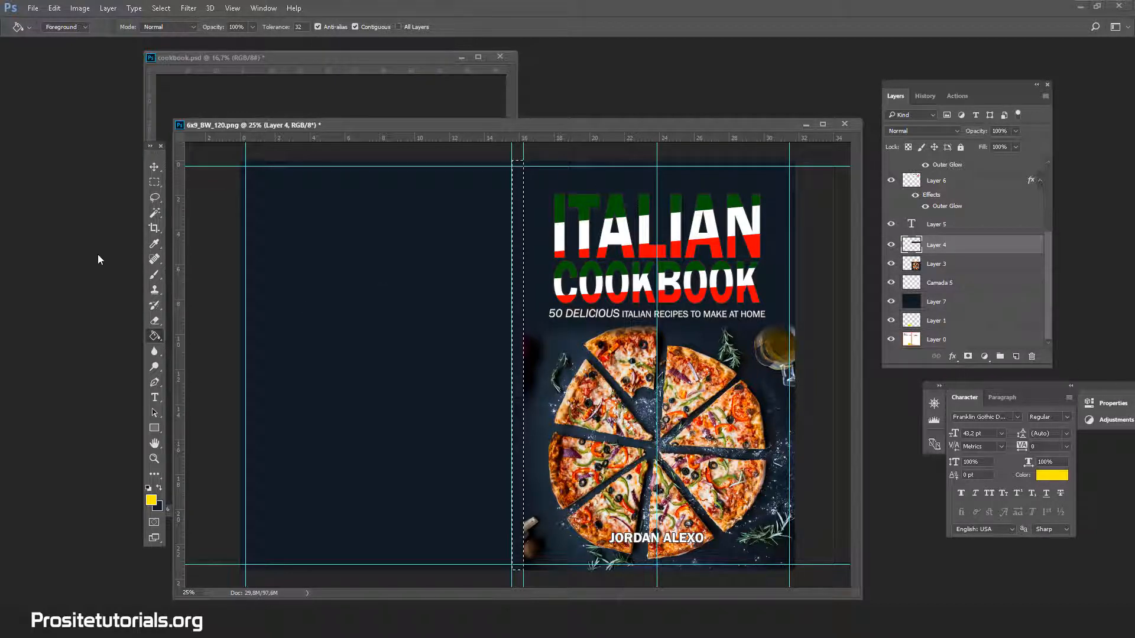
pyautogui.click(154, 213)
pyautogui.click(278, 207)
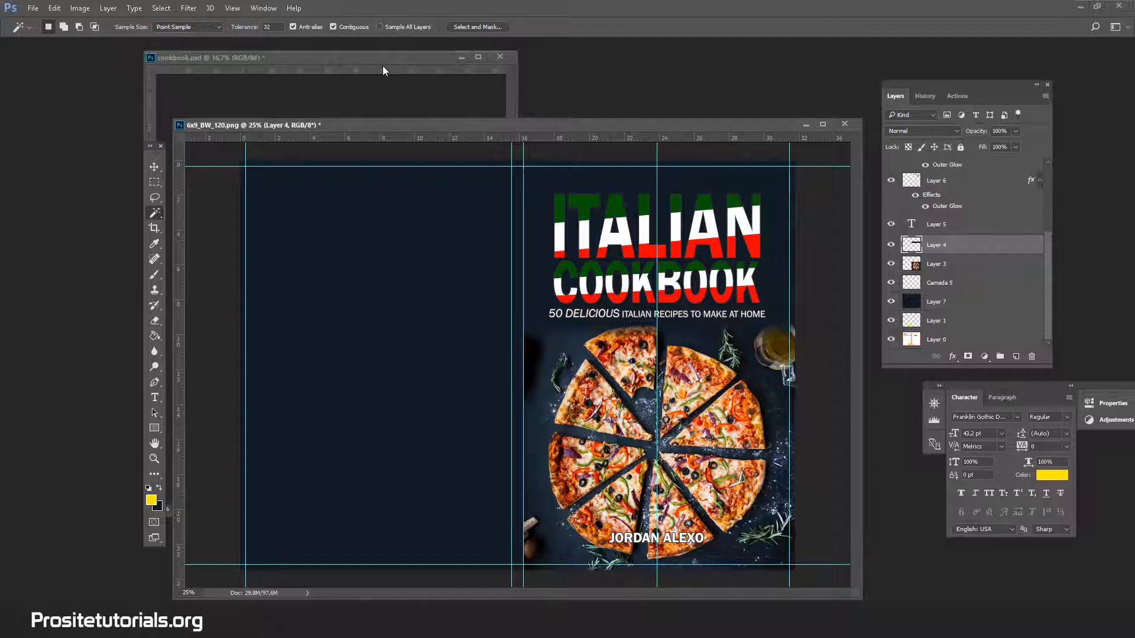
# Move Camada 5 and the yellow barcode box (Layer 1) above Layer 4 in the layer stack, with Camada 5 directly over Layer 1.
pyautogui.moveTo(455, 132); pyautogui.dragTo(432, 148)
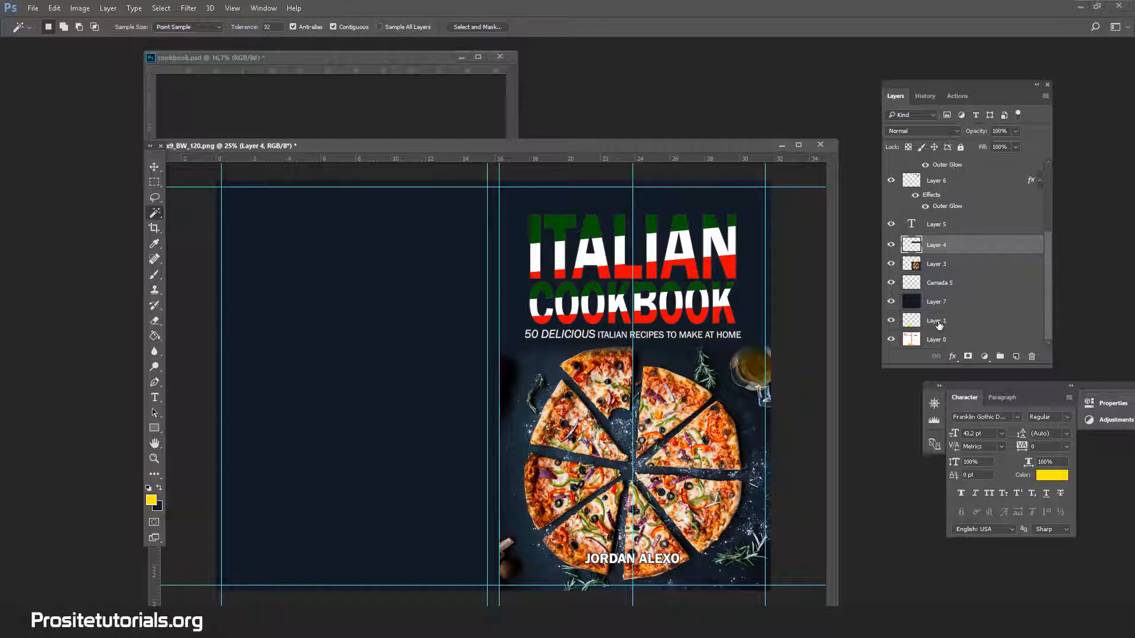
pyautogui.scroll(2, 938, 325)
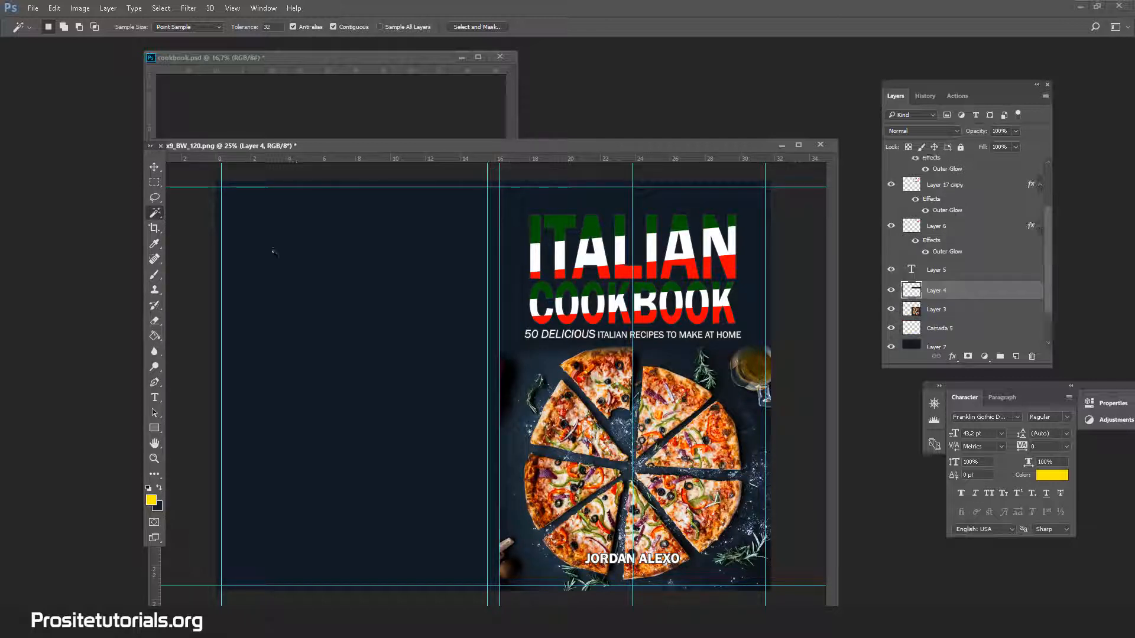
pyautogui.scroll(3, 964, 275)
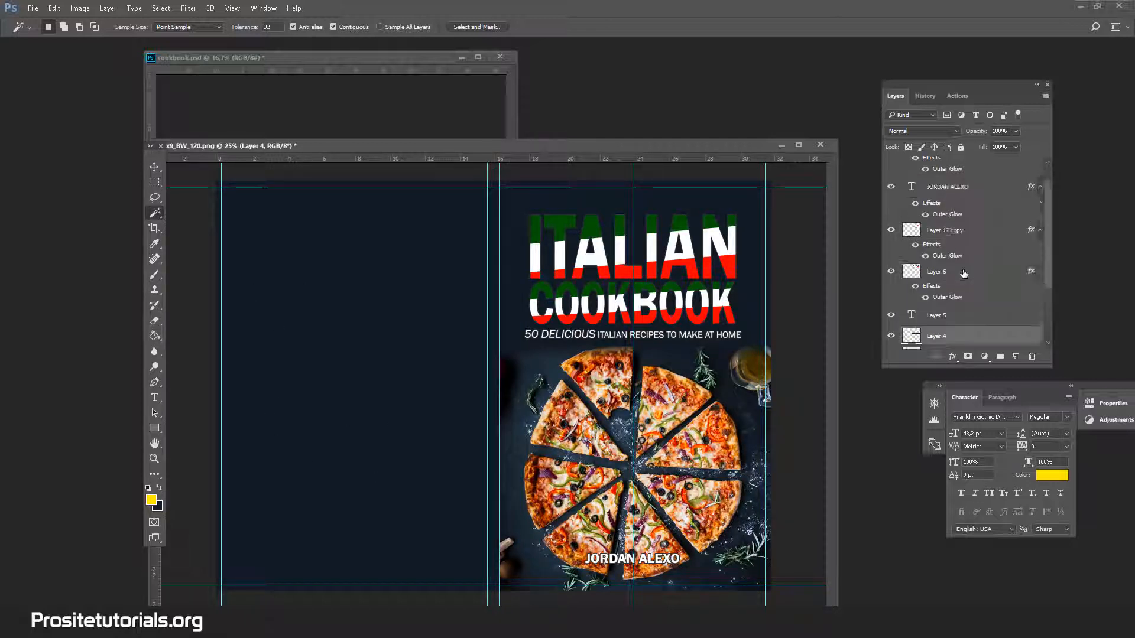
pyautogui.scroll(-5, 964, 273)
pyautogui.scroll(2, 964, 274)
pyautogui.scroll(2, 957, 285)
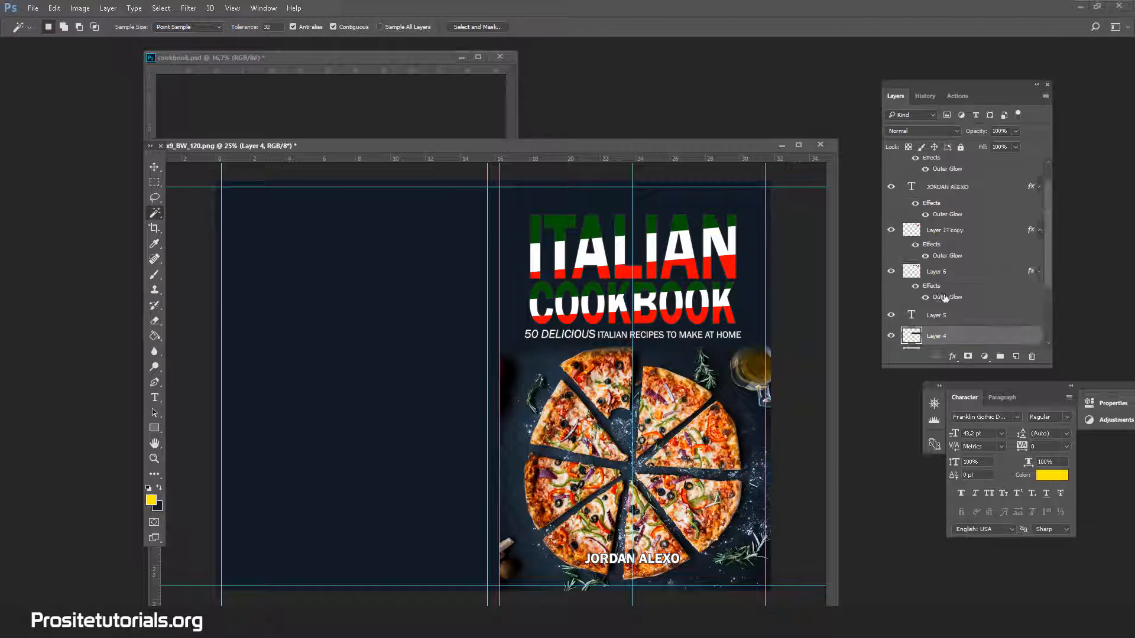
pyautogui.scroll(-2, 945, 298)
pyautogui.scroll(2, 945, 298)
pyautogui.moveTo(1047, 260); pyautogui.dragTo(968, 239)
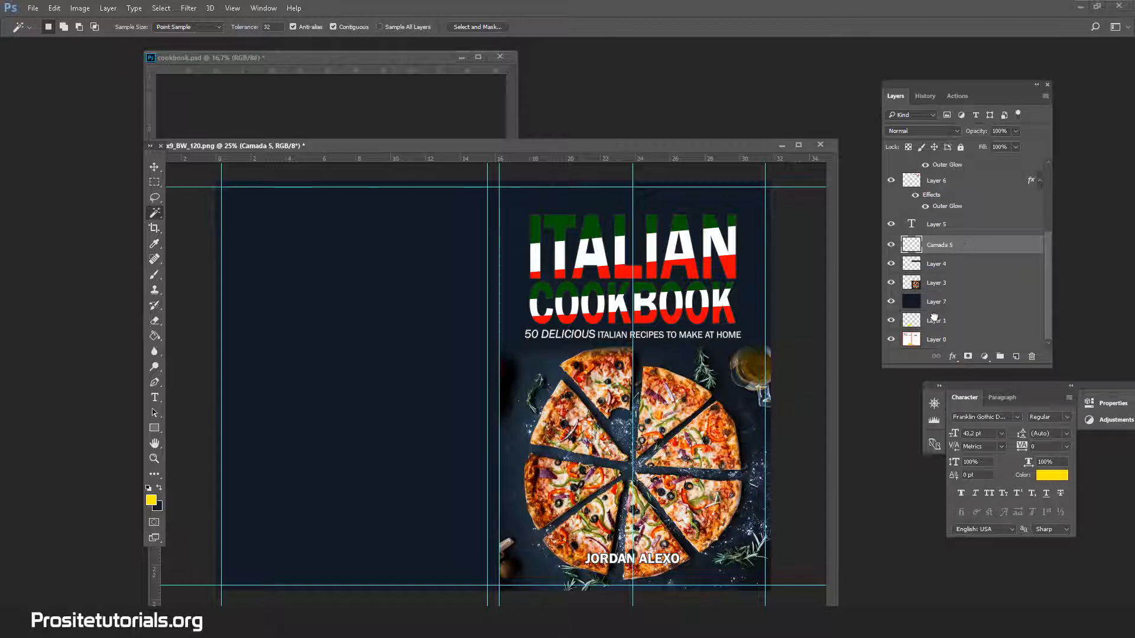
pyautogui.moveTo(937, 321); pyautogui.dragTo(933, 255)
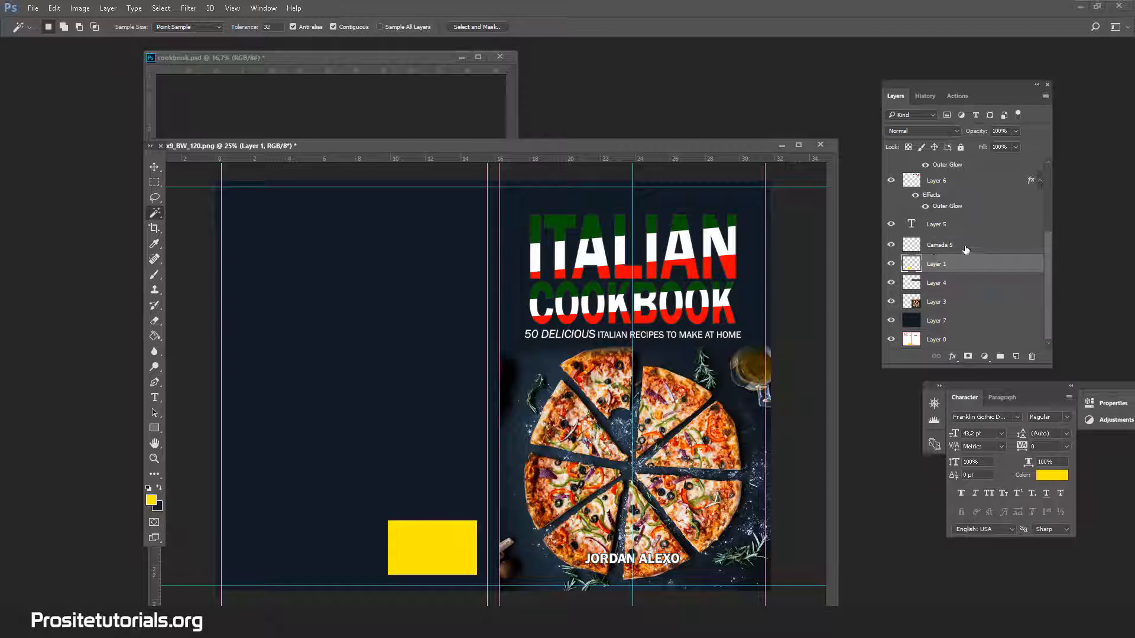
# Nudge the author name text right to X 2824.21 px with Free Transform, centred on the front cover's middle guide, and apply it.
pyautogui.scroll(5, 961, 254)
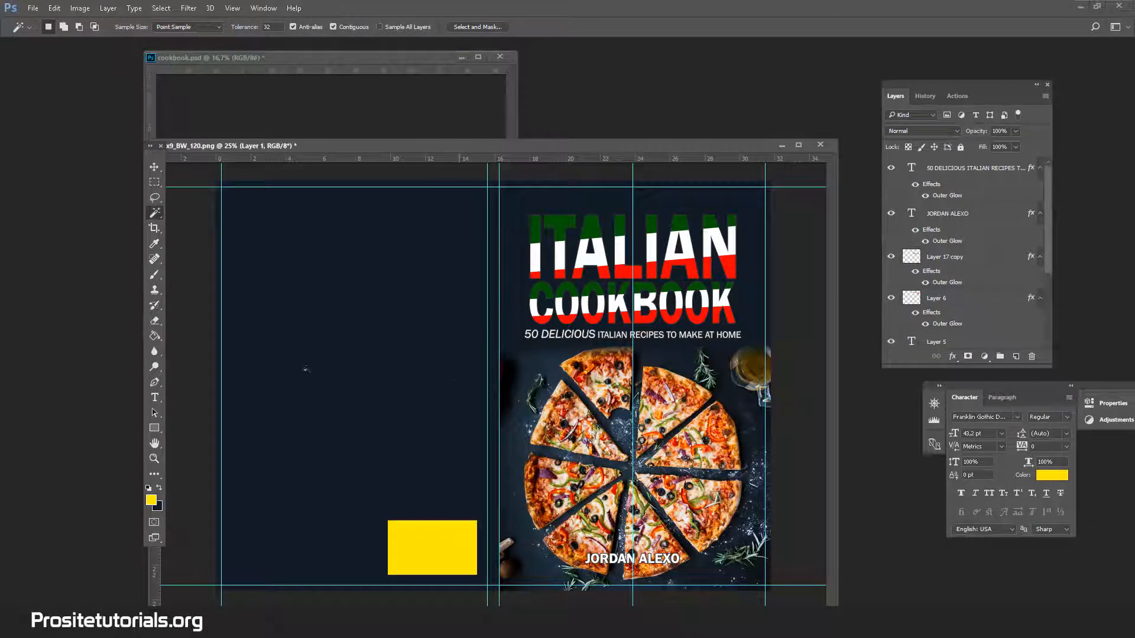
pyautogui.click(154, 381)
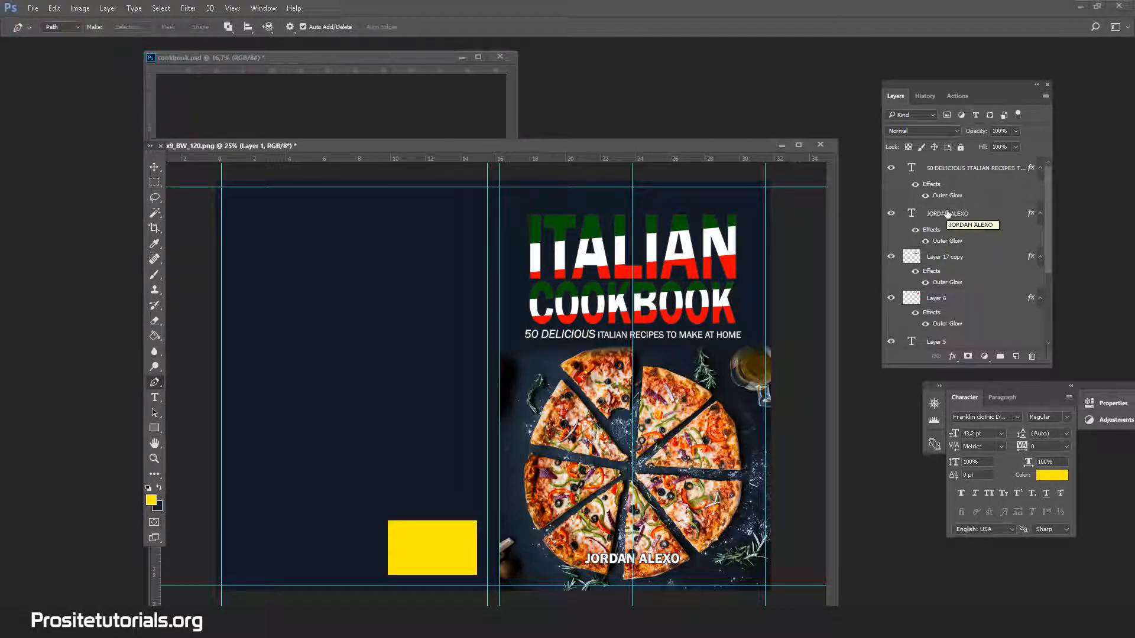
pyautogui.press('z')
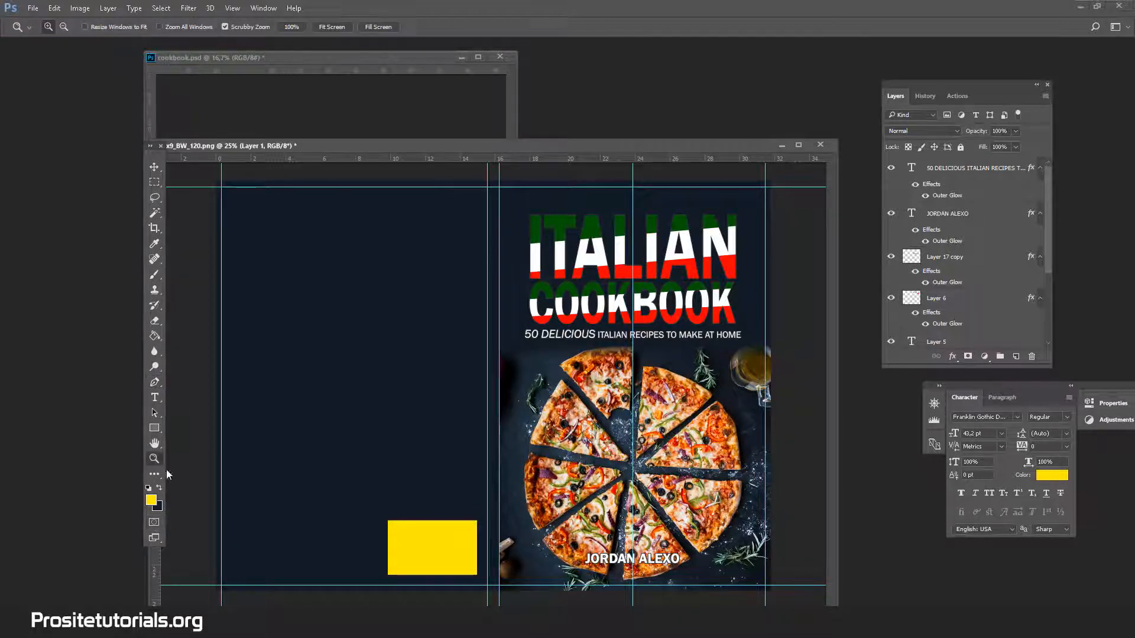
pyautogui.click(673, 564)
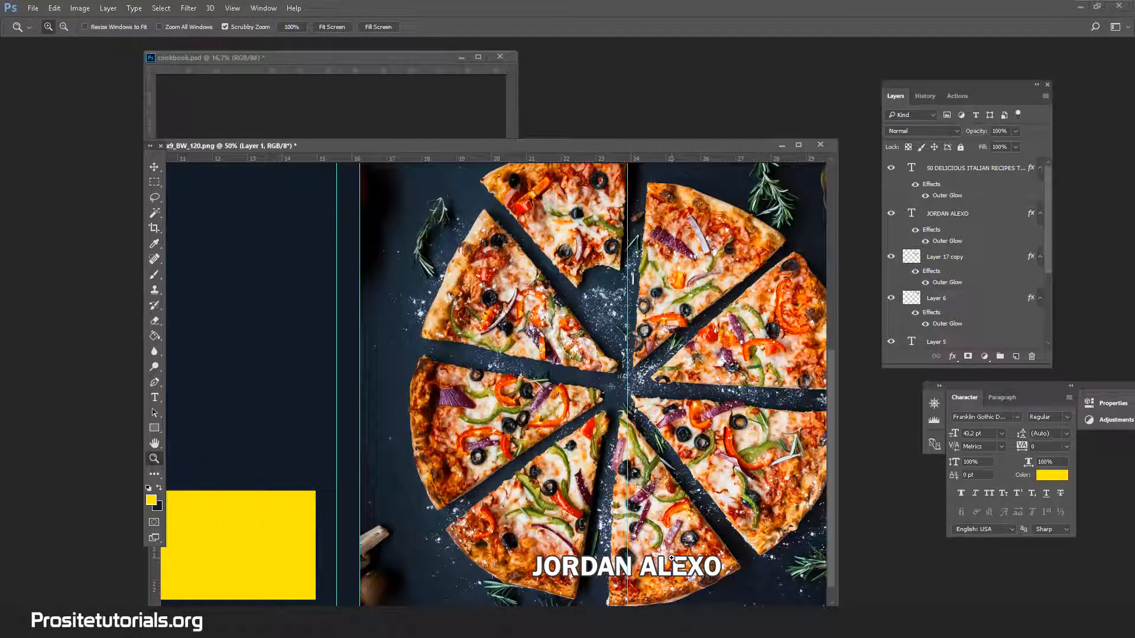
pyautogui.scroll(-2, 828, 480)
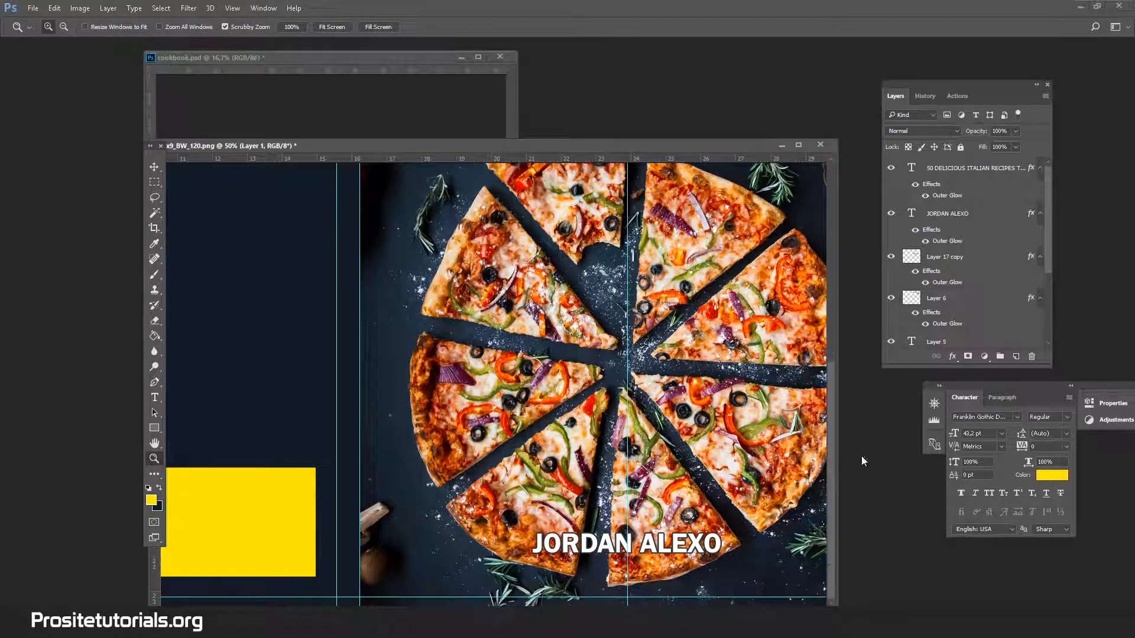
pyautogui.click(966, 216)
pyautogui.hotkey('ctrl', 't')
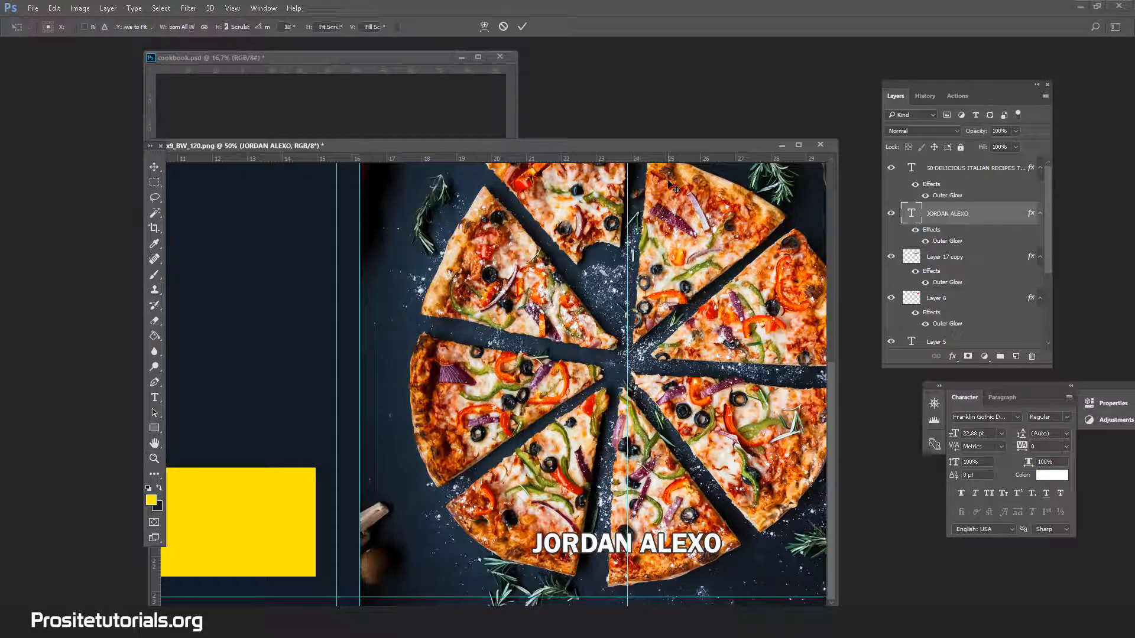
pyautogui.press('Right')
pyautogui.press('Right')
pyautogui.press('Right')
pyautogui.press('Right')
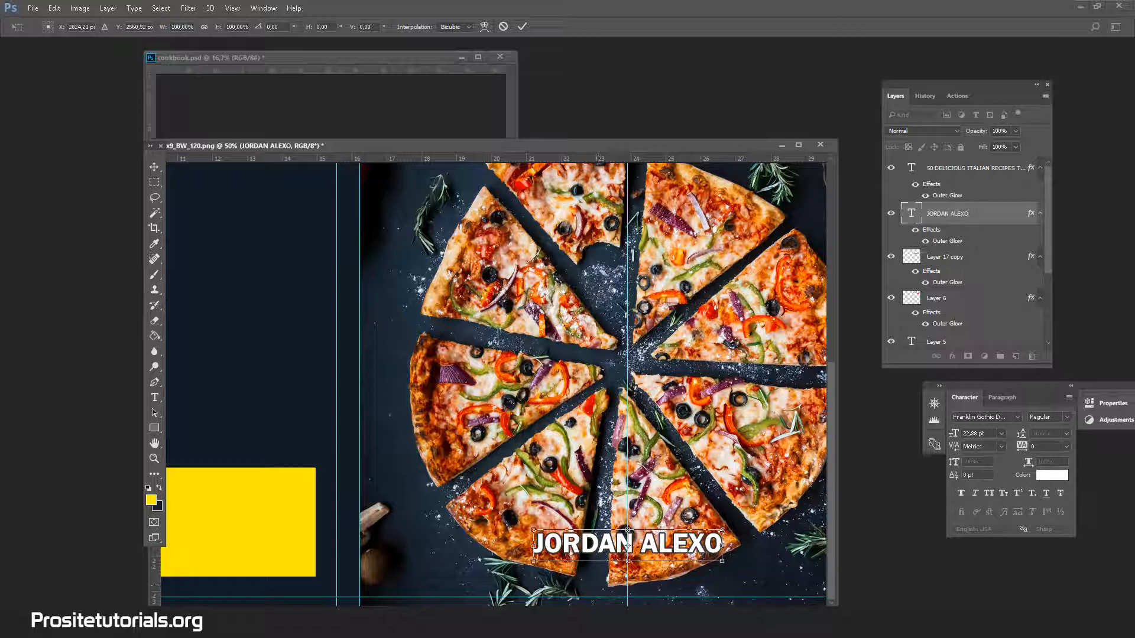
pyautogui.click(154, 459)
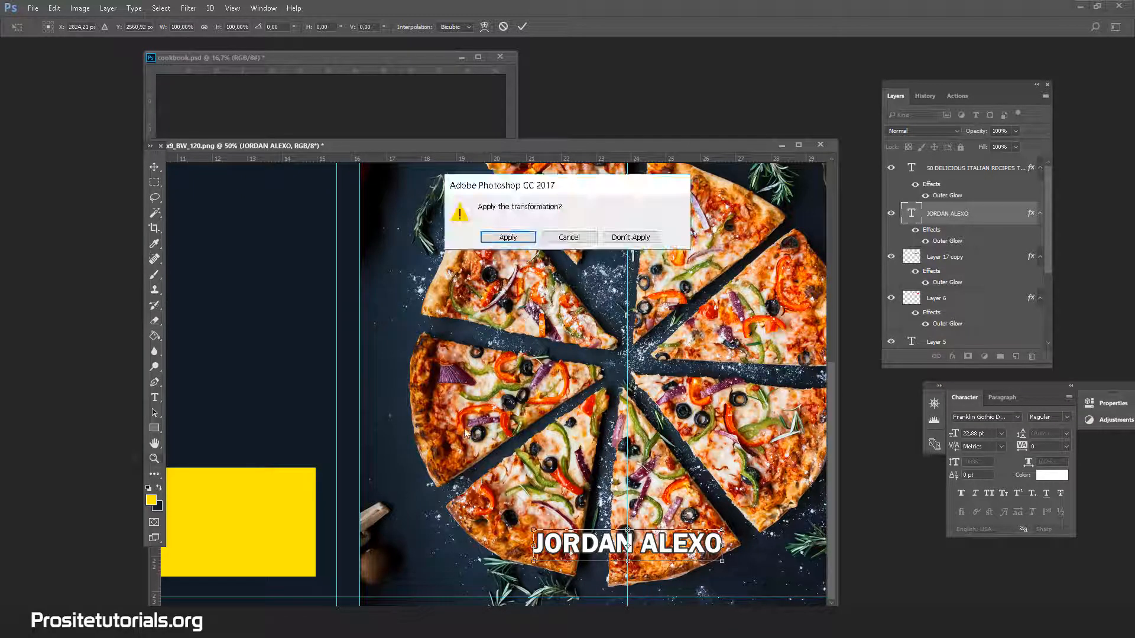
pyautogui.click(544, 324)
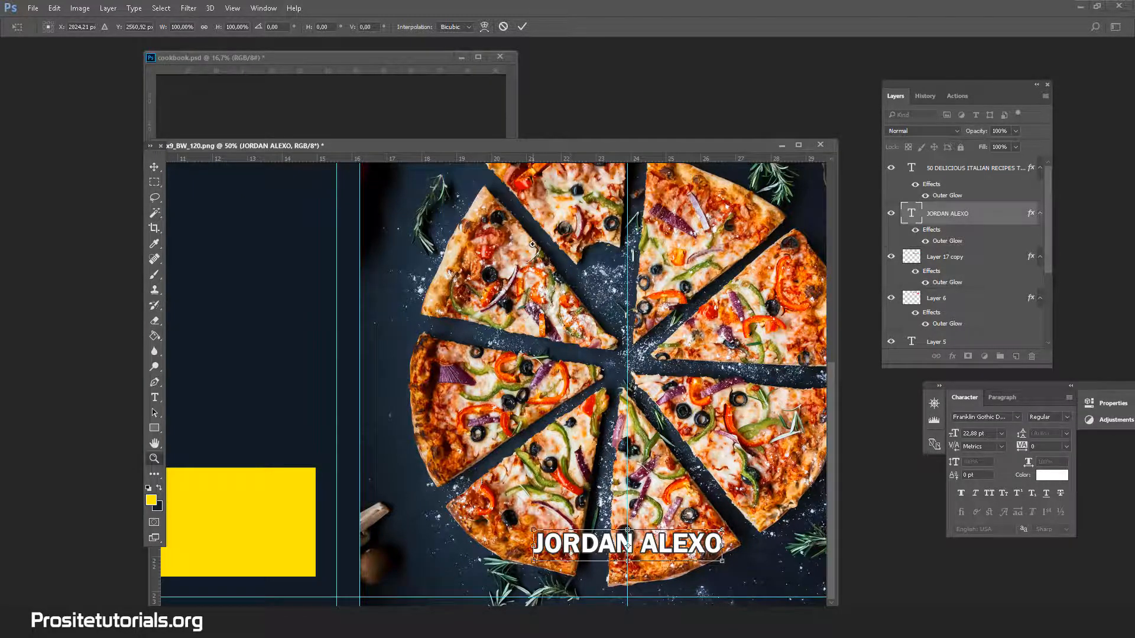
# Duplicate the "50 DELICIOUS ITALIAN RECIPES TO MAKE AT HOME" text layer and move the copy onto the upper back cover.
pyautogui.keyDown('alt'); pyautogui.click(629, 424); pyautogui.keyUp('alt')
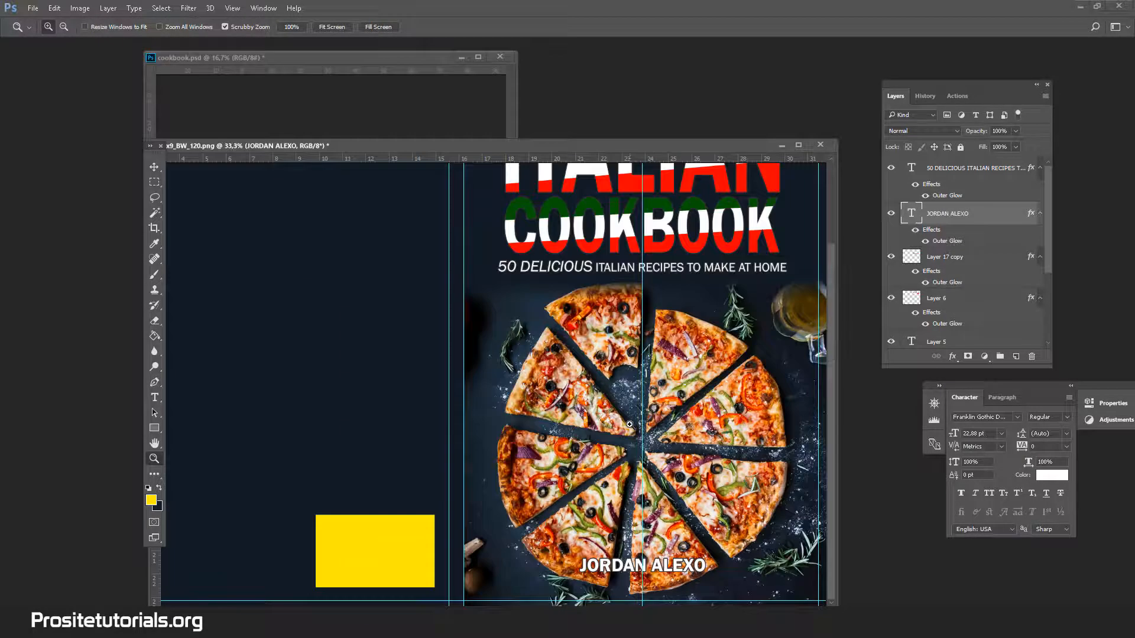
pyautogui.keyDown('alt'); pyautogui.click(630, 425); pyautogui.keyUp('alt')
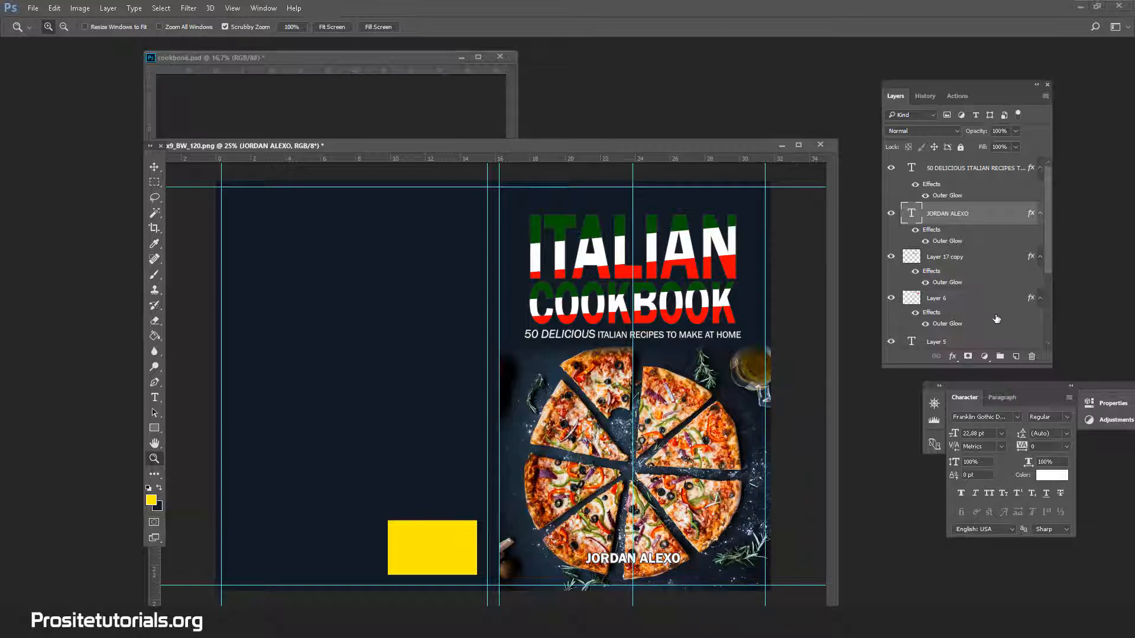
pyautogui.scroll(-2, 997, 319)
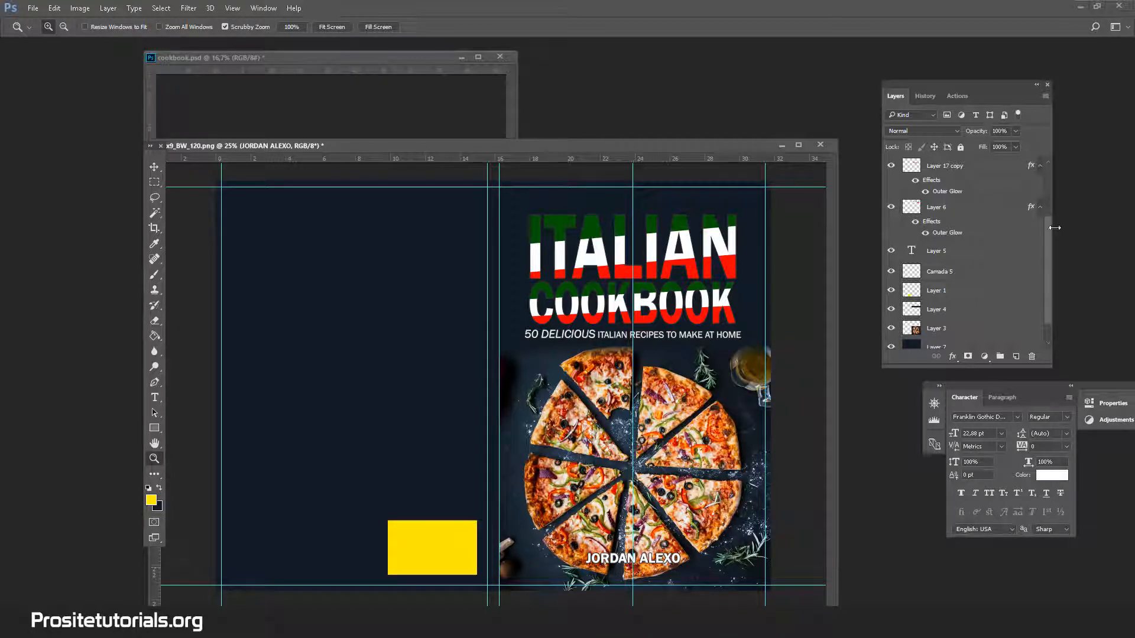
pyautogui.scroll(3, 967, 251)
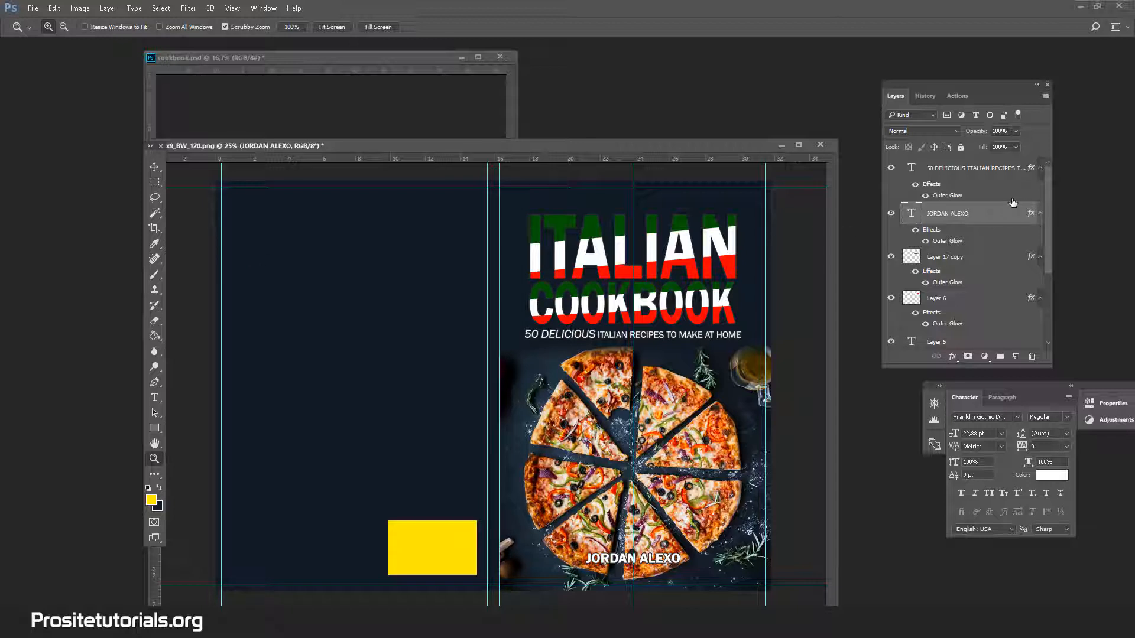
pyautogui.click(965, 170)
pyautogui.rightClick(965, 171)
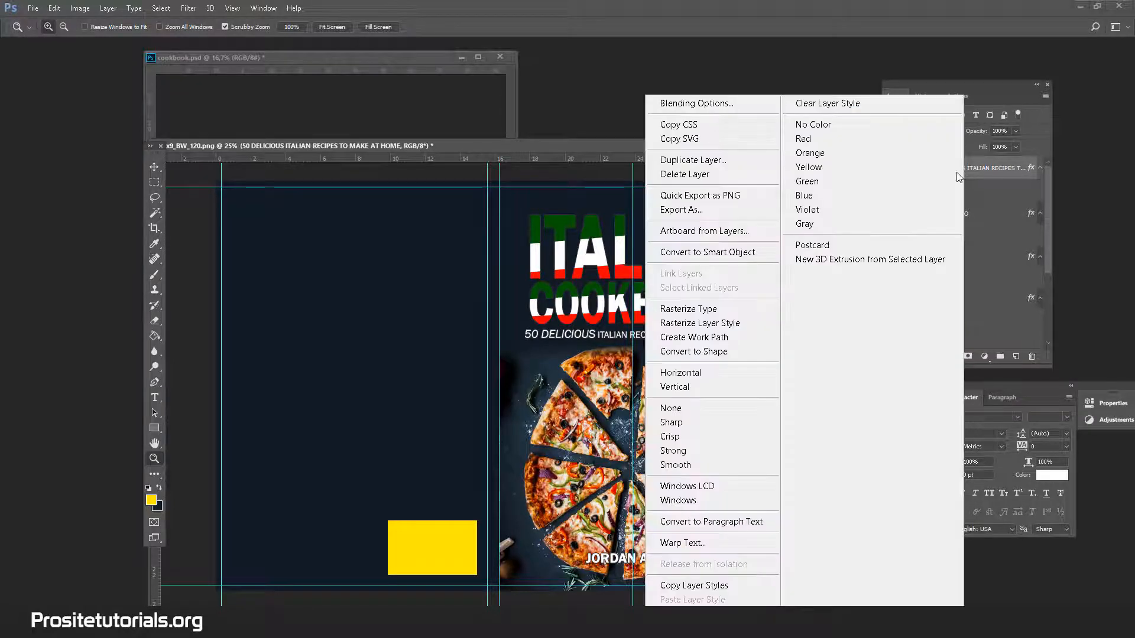
pyautogui.click(692, 160)
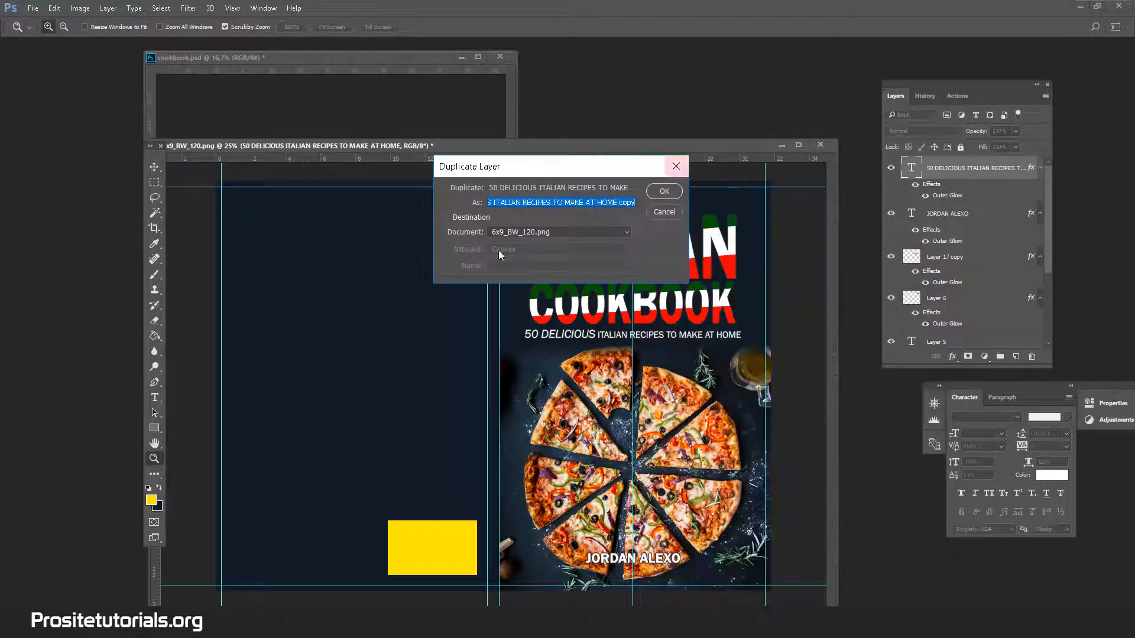
pyautogui.click(667, 191)
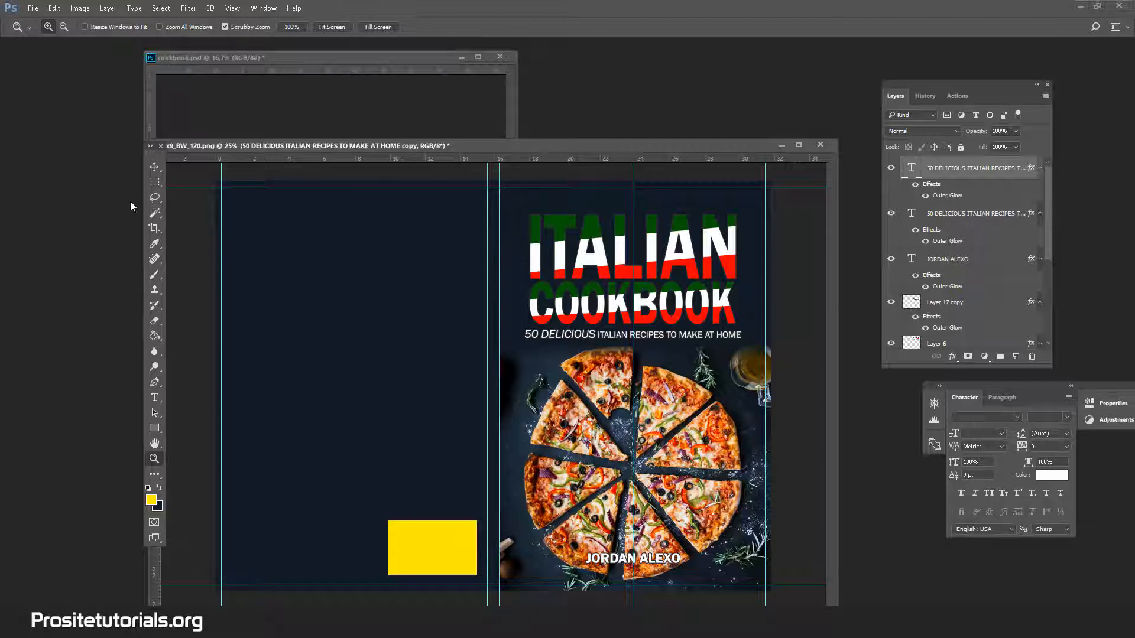
pyautogui.click(154, 167)
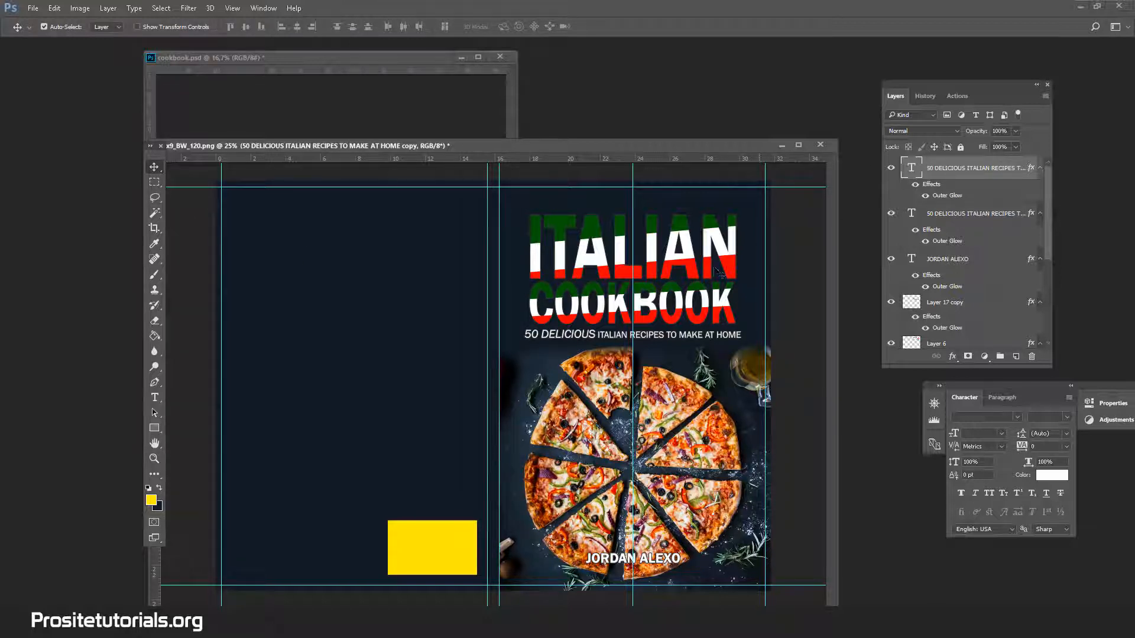
pyautogui.moveTo(561, 342); pyautogui.dragTo(279, 261)
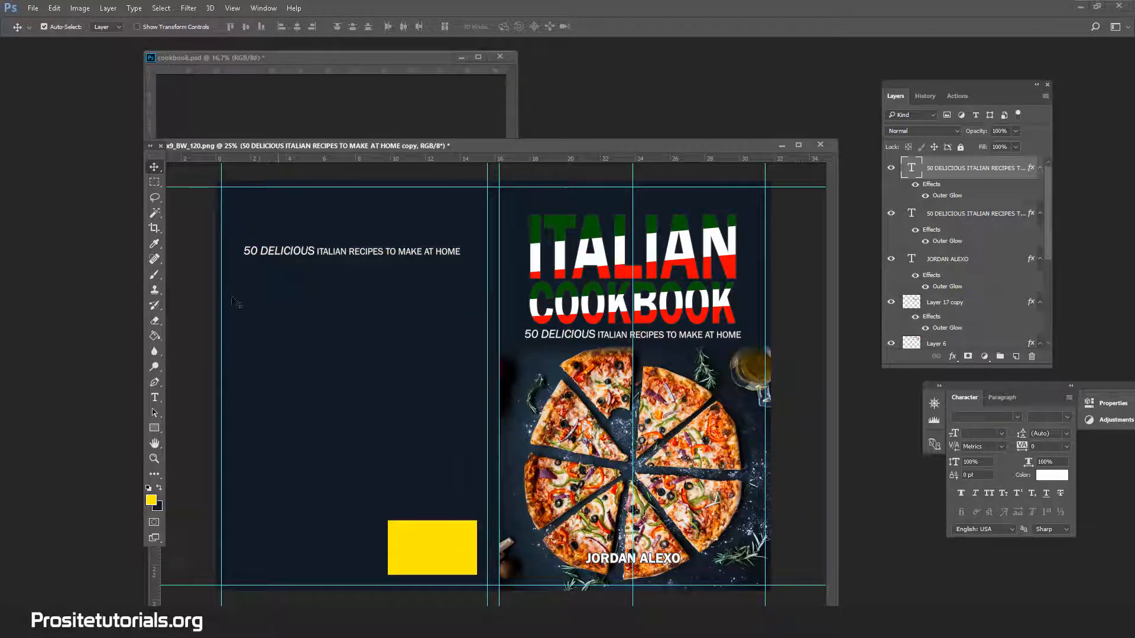
# Try to set the back-cover subtitle copy to 15 pt and replace its wording, and delete that duplicate layer.
pyautogui.click(155, 398)
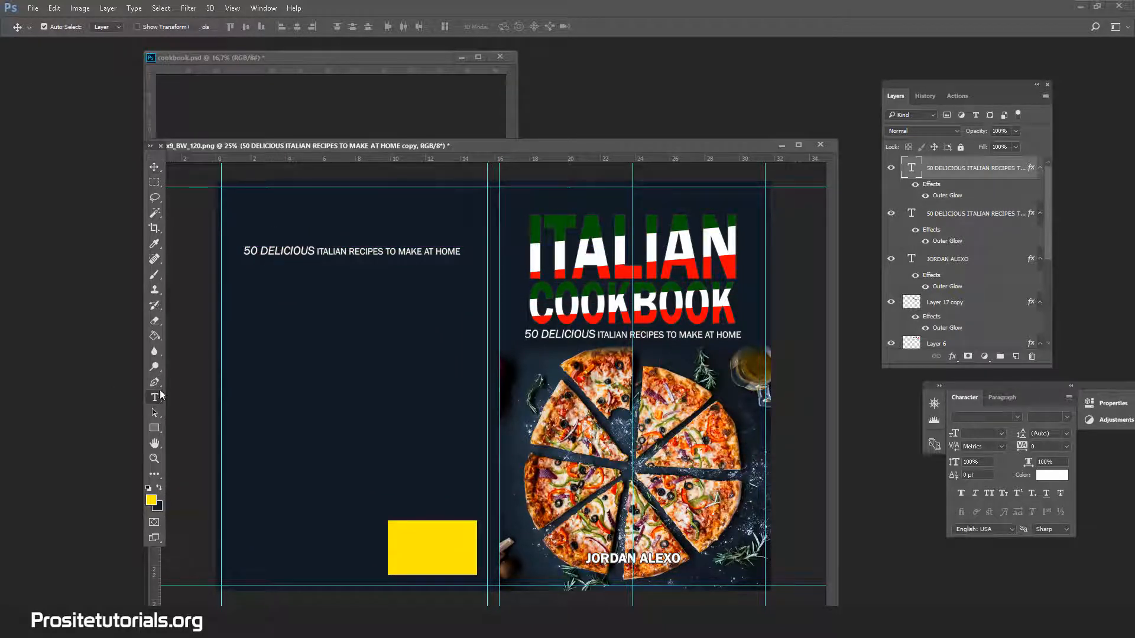
pyautogui.click(316, 251)
pyautogui.hotkey('ctrl', 'a')
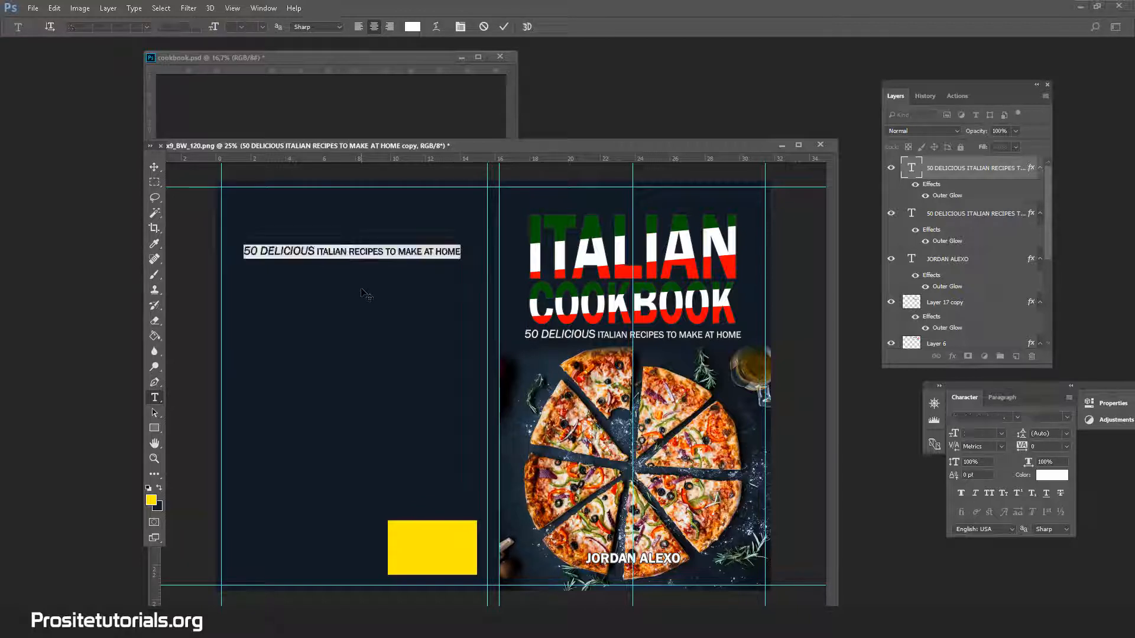
pyautogui.click(261, 27)
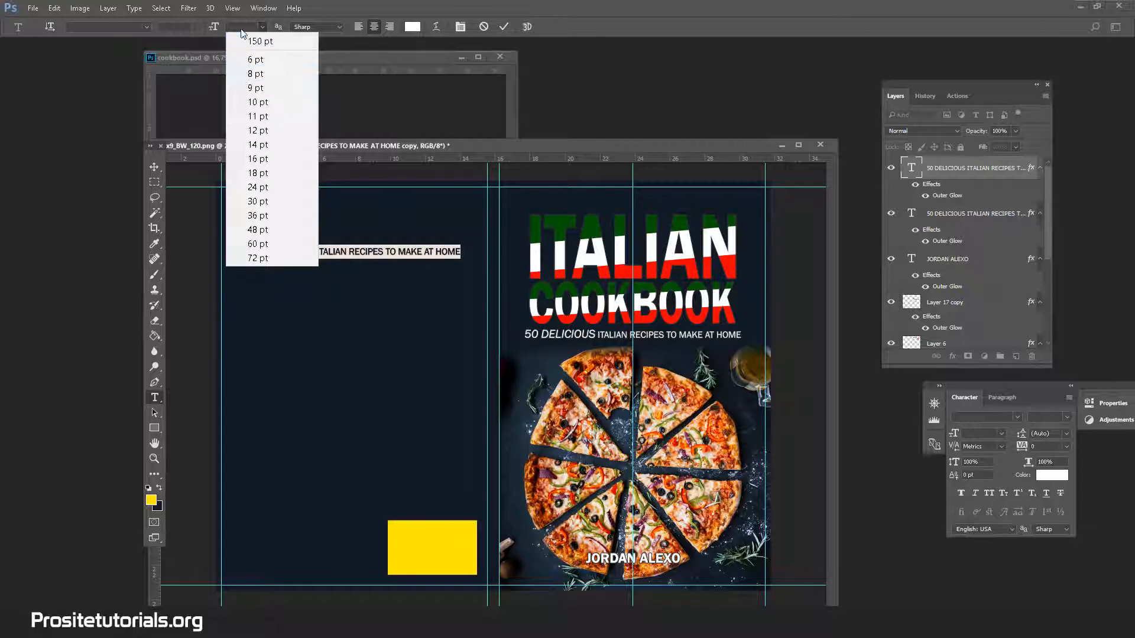
pyautogui.click(242, 27)
pyautogui.write('15')
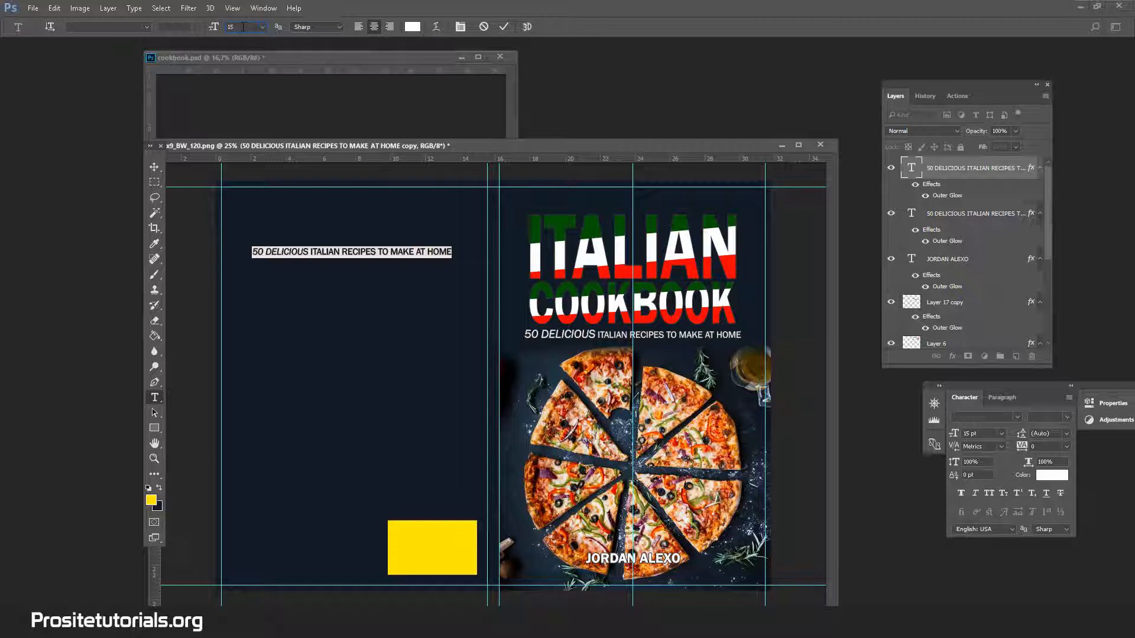
pyautogui.press('BackSpace')
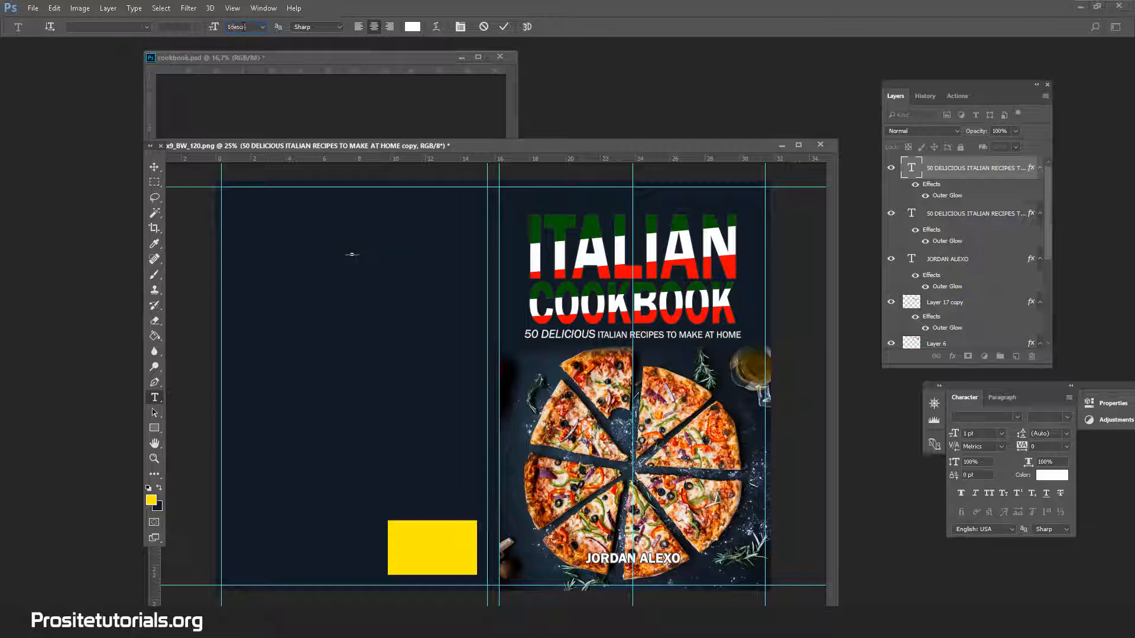
pyautogui.write('desc')
pyautogui.press('Return')
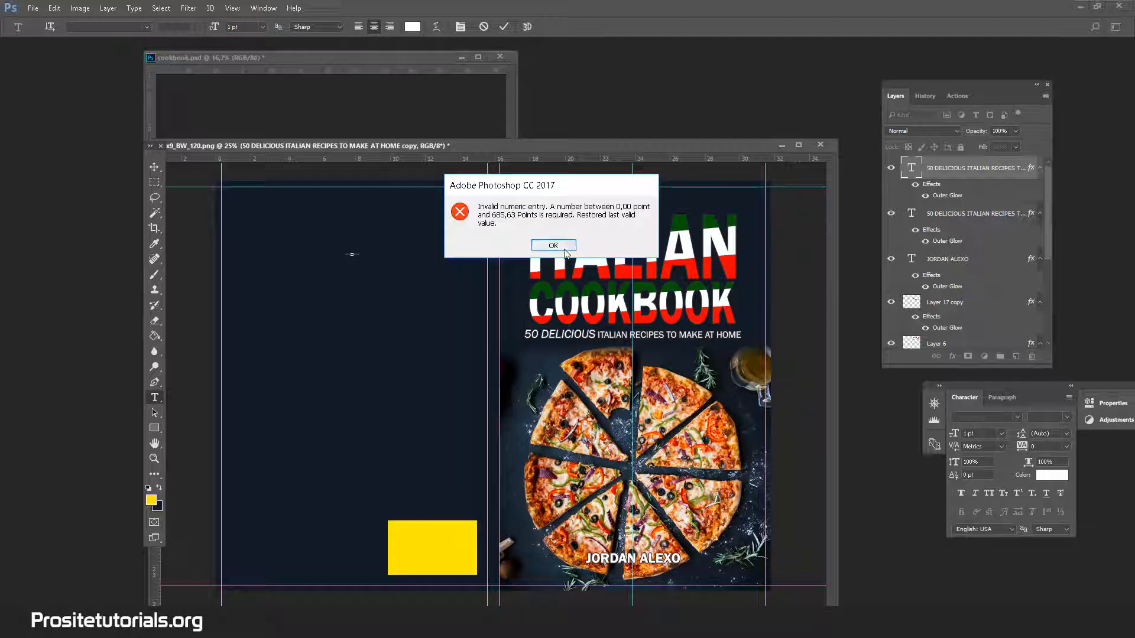
pyautogui.press('Return')
pyautogui.click(155, 213)
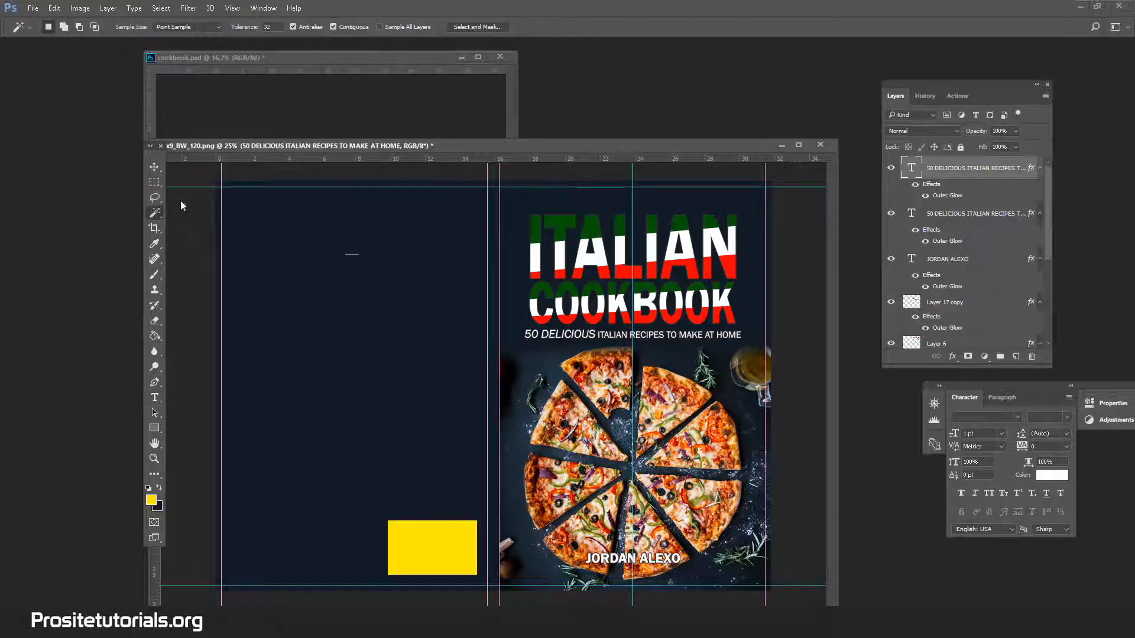
pyautogui.click(155, 397)
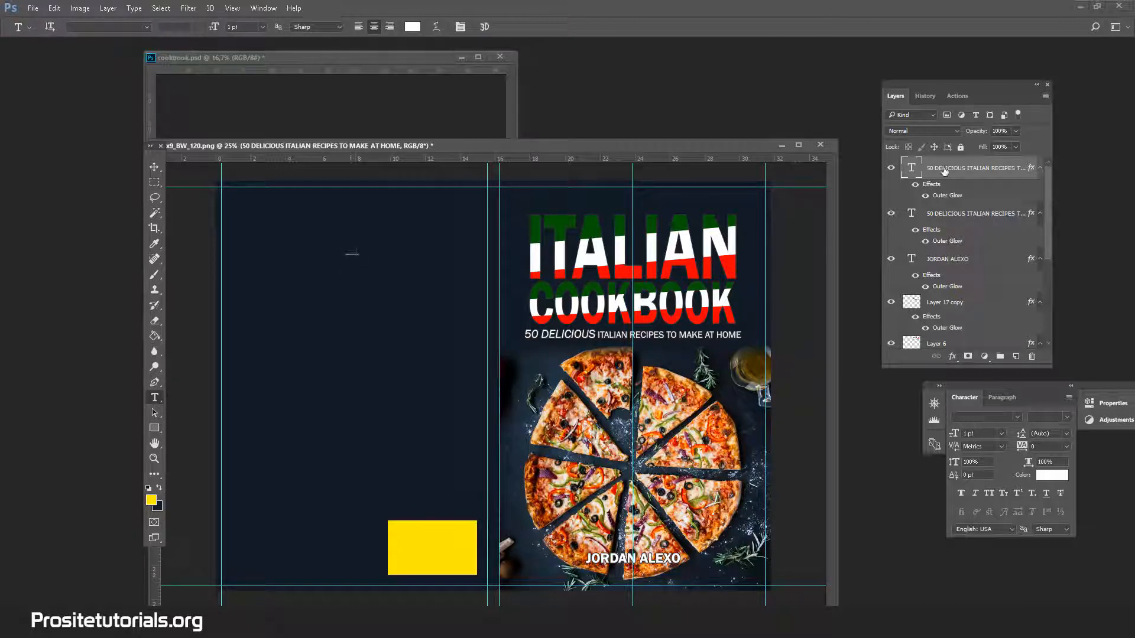
pyautogui.moveTo(944, 171); pyautogui.dragTo(1033, 357)
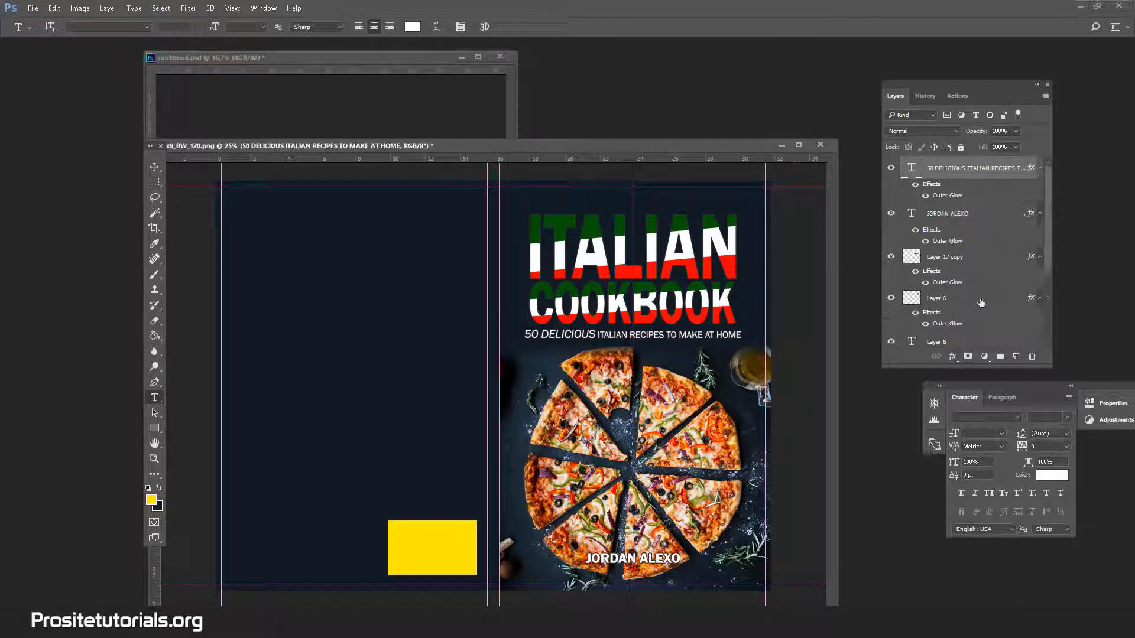
# Duplicate the front-cover subtitle layer again and place the copy near the top of the back cover, level with the word ITALIAN.
pyautogui.rightClick(970, 171)
pyautogui.click(680, 121)
pyautogui.press('Return')
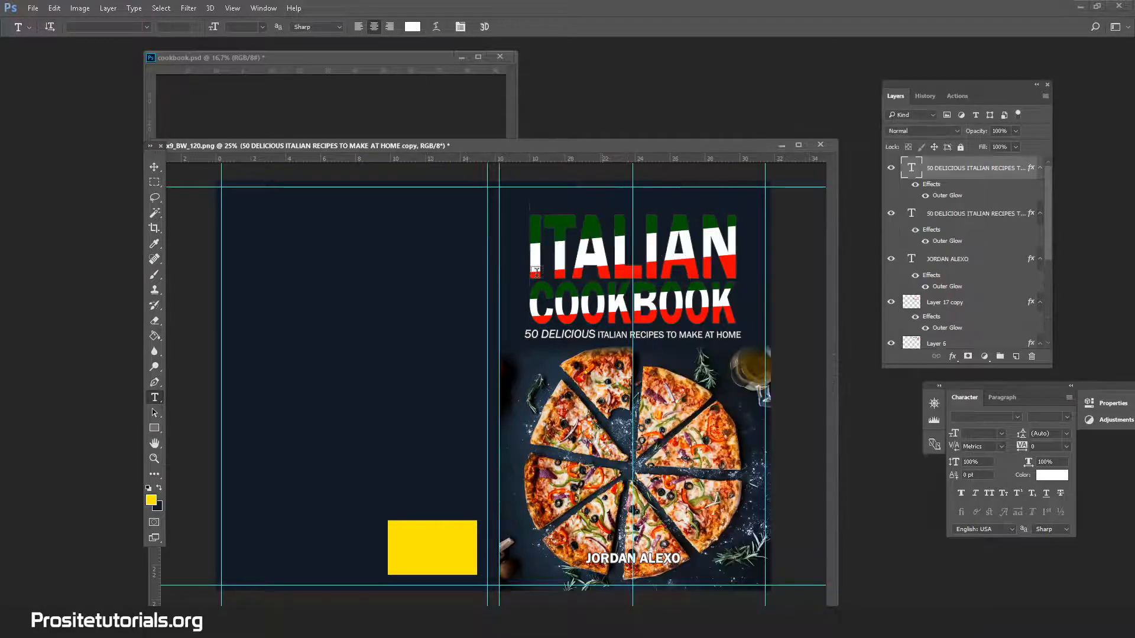
pyautogui.click(155, 168)
pyautogui.click(621, 349)
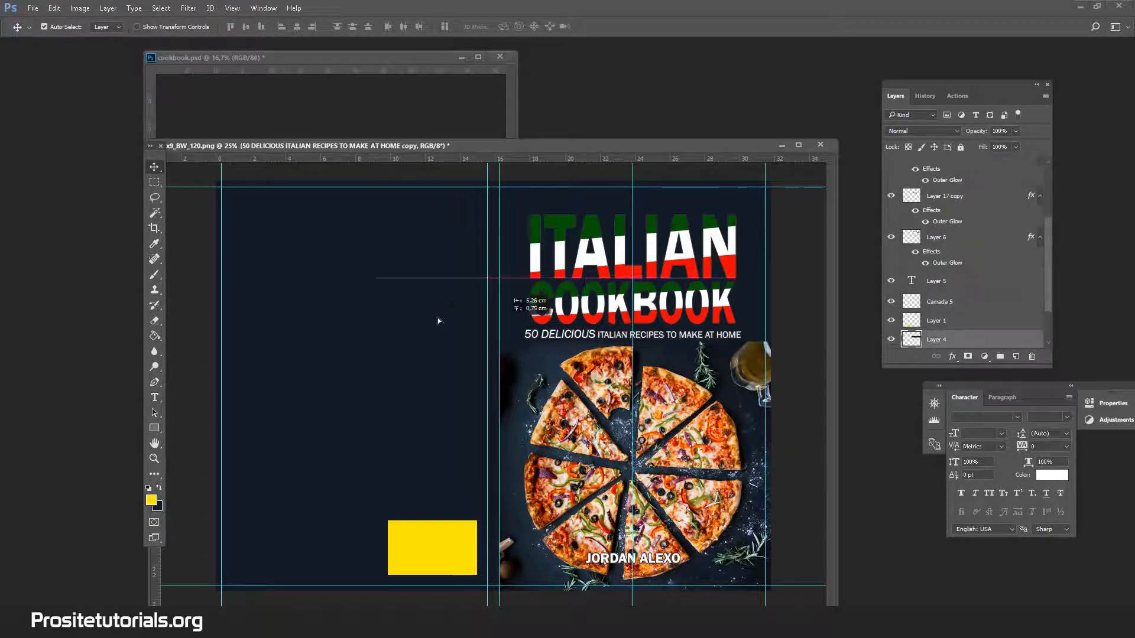
pyautogui.moveTo(623, 336); pyautogui.dragTo(349, 233)
# Set the whole subtitle copy on the back cover to a font size of 15 pt.
pyautogui.click(155, 397)
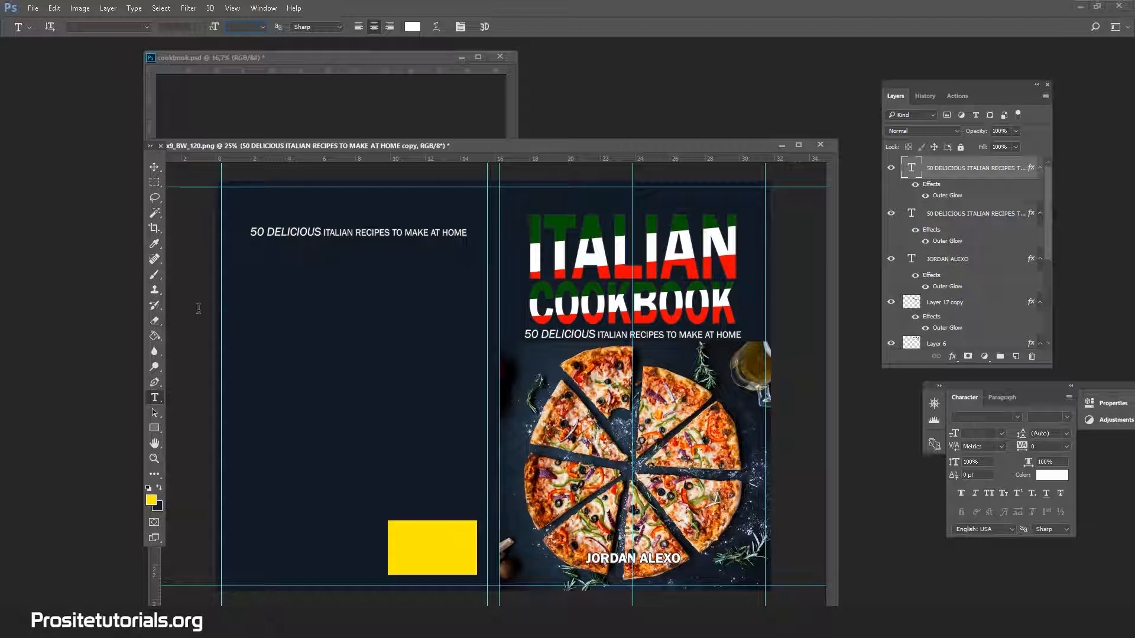
pyautogui.click(300, 228)
pyautogui.hotkey('ctrl', 'a')
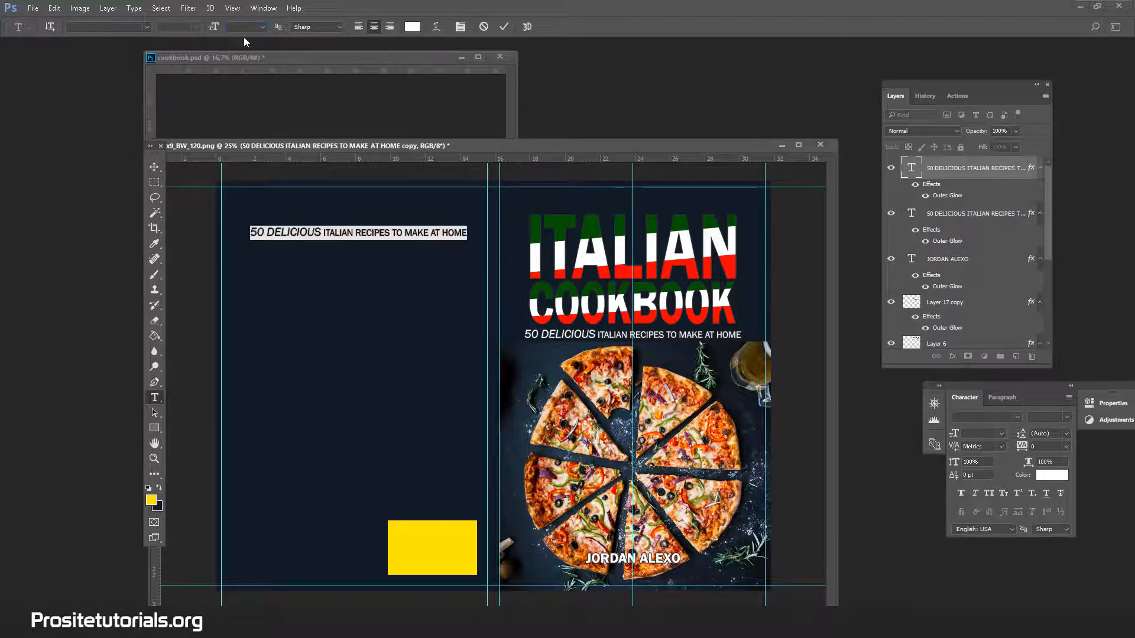
pyautogui.click(246, 27)
pyautogui.write('15')
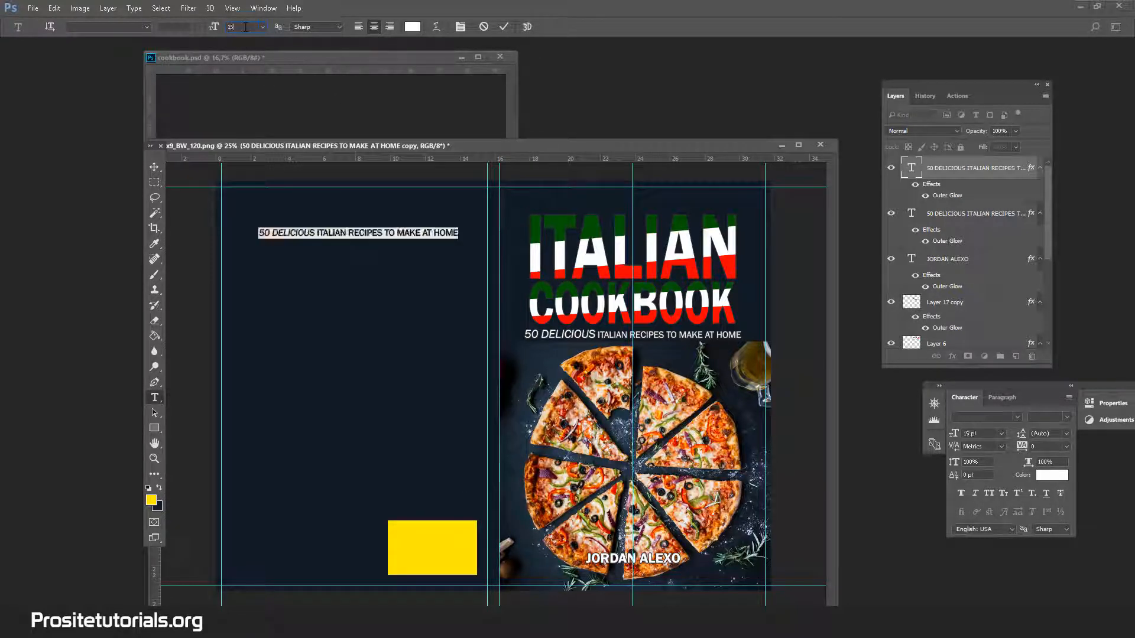
# Replace the entire wording of the back-cover subtitle copy with "Description".
pyautogui.moveTo(324, 232); pyautogui.dragTo(454, 224)
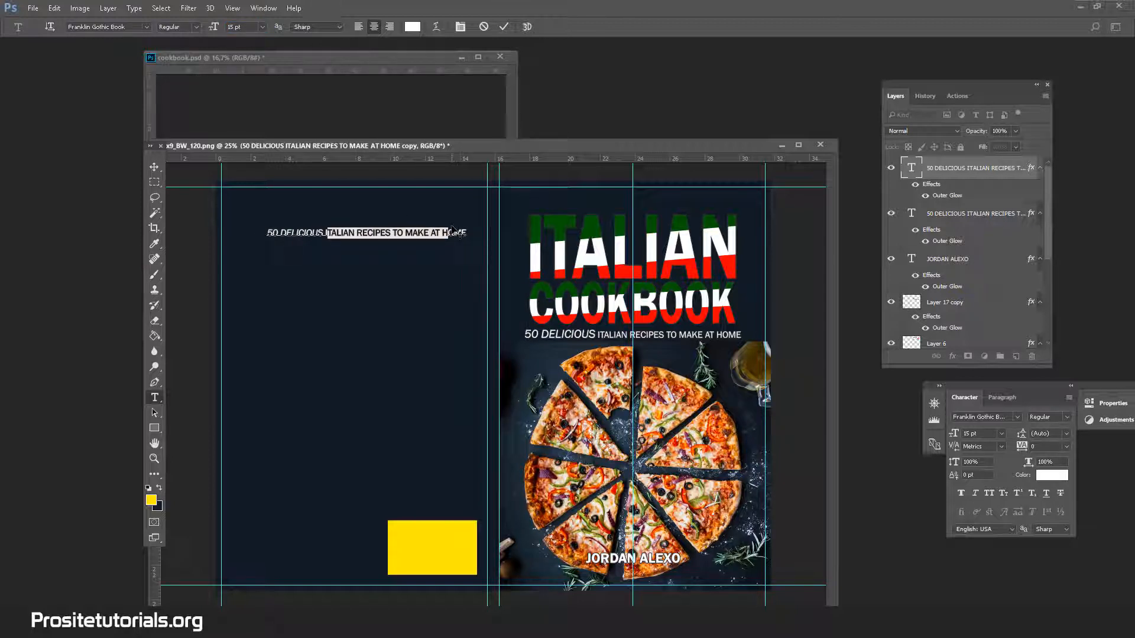
pyautogui.press('BackSpace')
pyautogui.press('BackSpace')
pyautogui.press('BackSpace')
pyautogui.press('BackSpace')
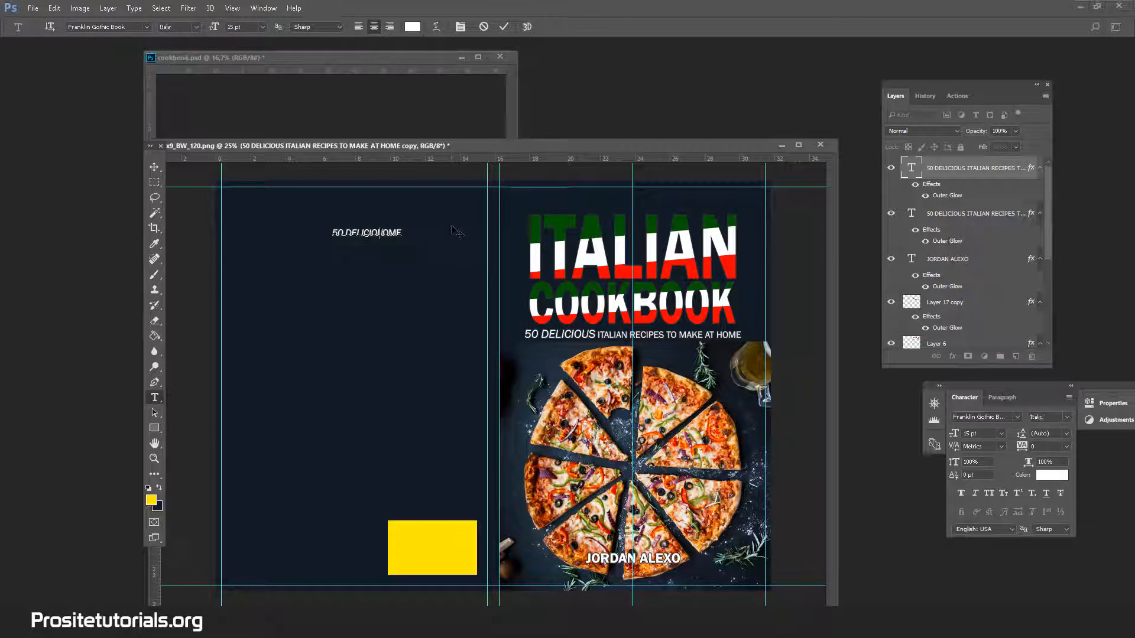
pyautogui.press('BackSpace')
pyautogui.press('BackSpace')
pyautogui.press('BackSpace')
pyautogui.press('BackSpace')
pyautogui.press('BackSpace')
pyautogui.press('BackSpace')
pyautogui.press('BackSpace')
pyautogui.press('BackSpace')
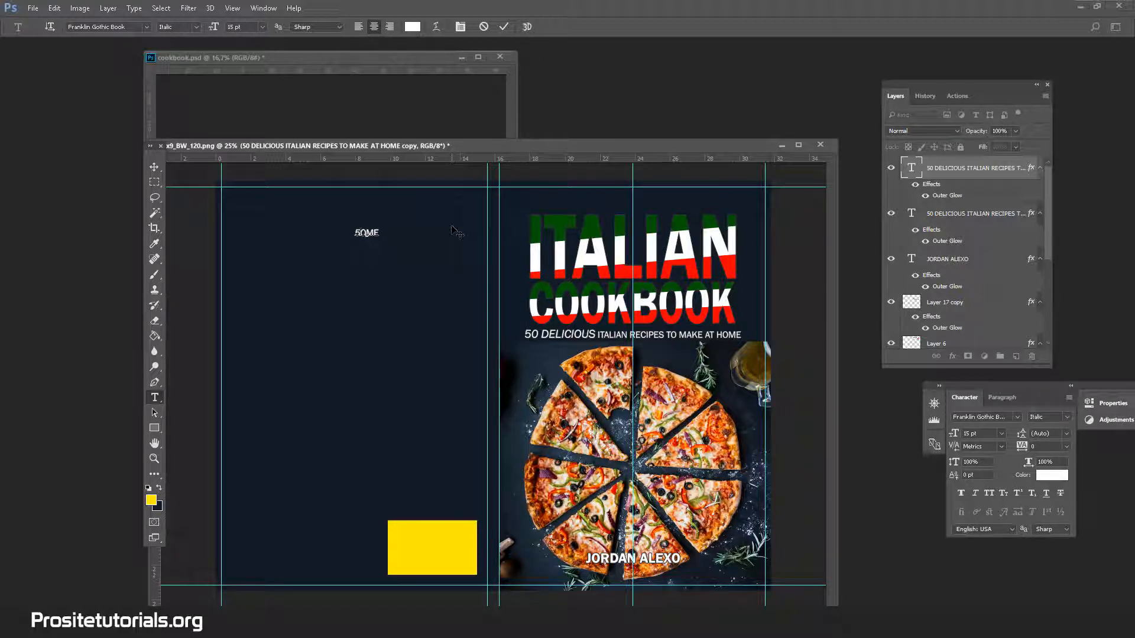
pyautogui.write('Description')
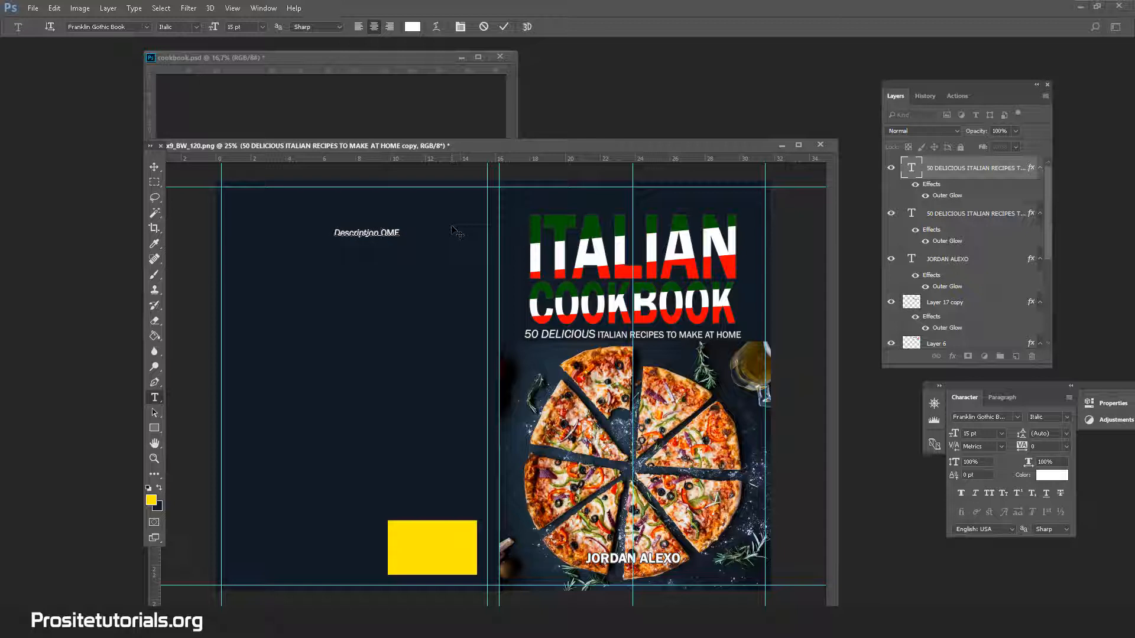
pyautogui.press('Delete')
pyautogui.press('Delete')
pyautogui.press('Delete')
pyautogui.press('BackSpace')
pyautogui.press('BackSpace')
# Set the font style of the back-cover word "Description" to Regular.
pyautogui.moveTo(345, 232); pyautogui.dragTo(395, 228)
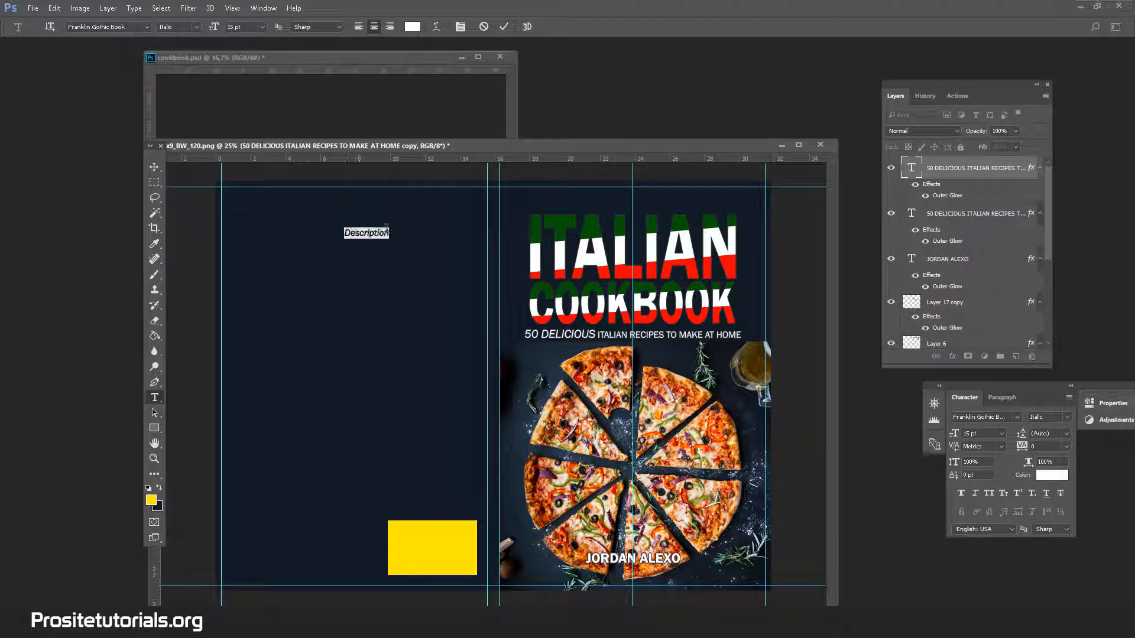
pyautogui.click(190, 27)
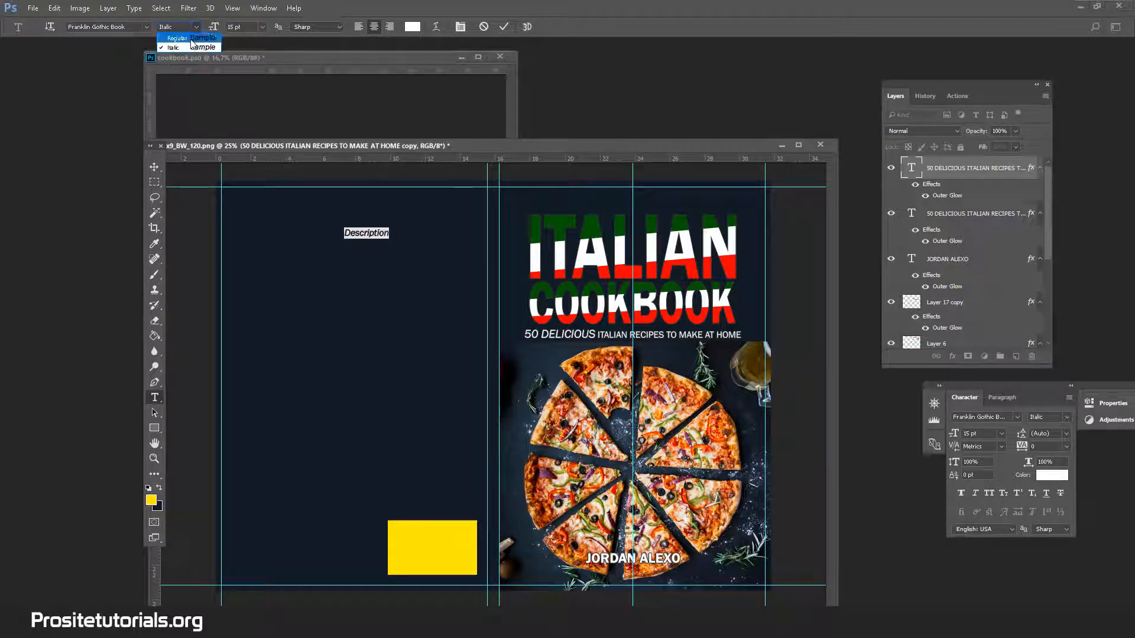
pyautogui.click(188, 38)
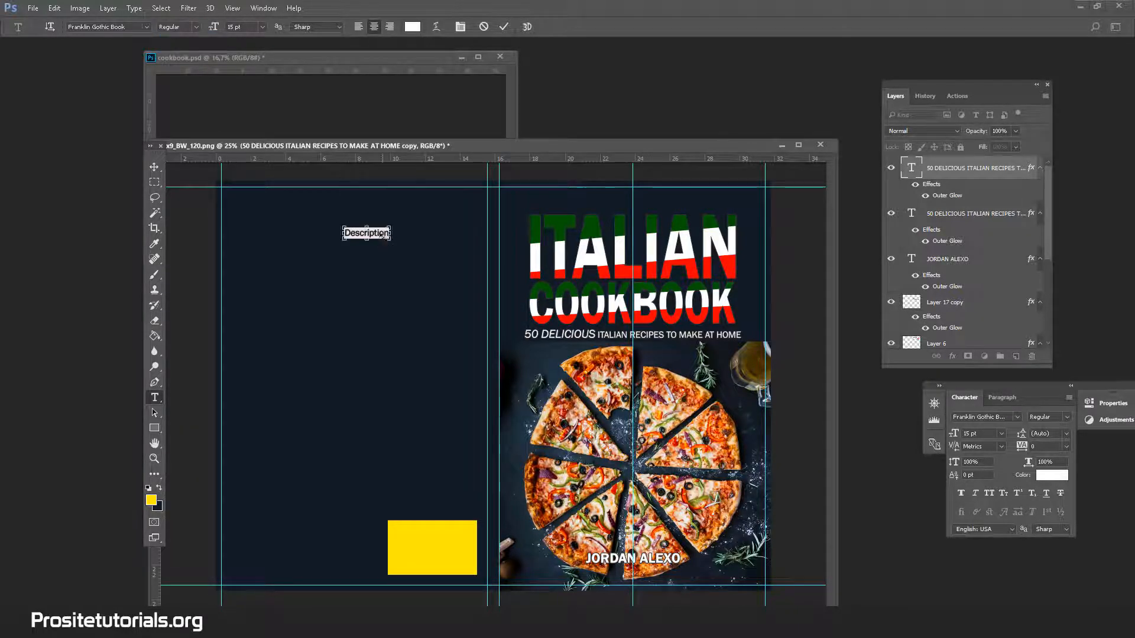
# Copy the word "Description" and paste it repeatedly after itself to build a long line of placeholder text.
pyautogui.hotkey('ctrl', 'c')
pyautogui.click(389, 235)
pyautogui.hotkey('ctrl', 'v')
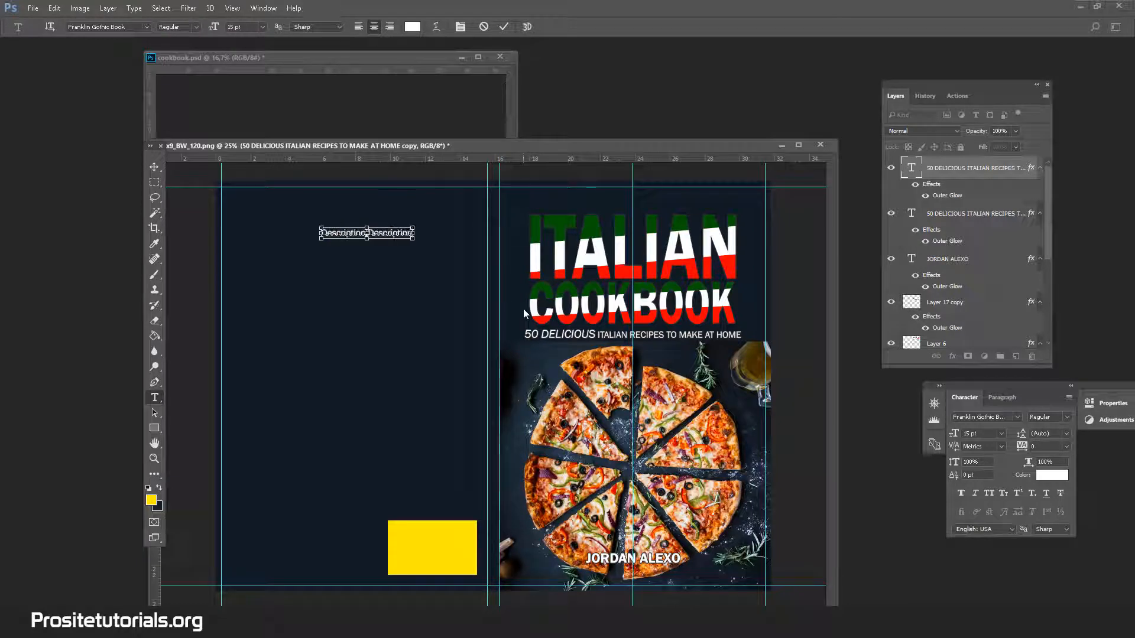
pyautogui.hotkey('ctrl', 'v')
pyautogui.hotkey('ctrl', 'v')
pyautogui.hotkey('ctrl', 'v')
pyautogui.hotkey('ctrl', 'v')
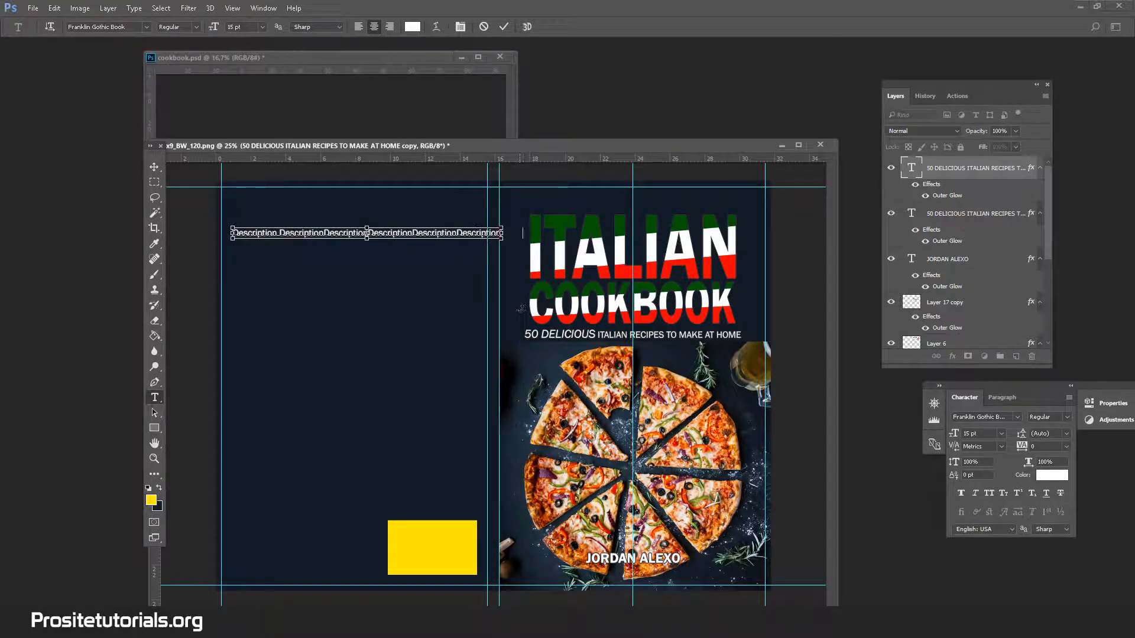
pyautogui.hotkey('ctrl', 'v')
pyautogui.hotkey('ctrl', 'v')
pyautogui.hotkey('ctrl', 'v')
pyautogui.hotkey('ctrl', 'v')
pyautogui.hotkey('ctrl', 'v')
pyautogui.hotkey('ctrl', 'v')
pyautogui.hotkey('ctrl', 'v')
pyautogui.hotkey('ctrl', 'v')
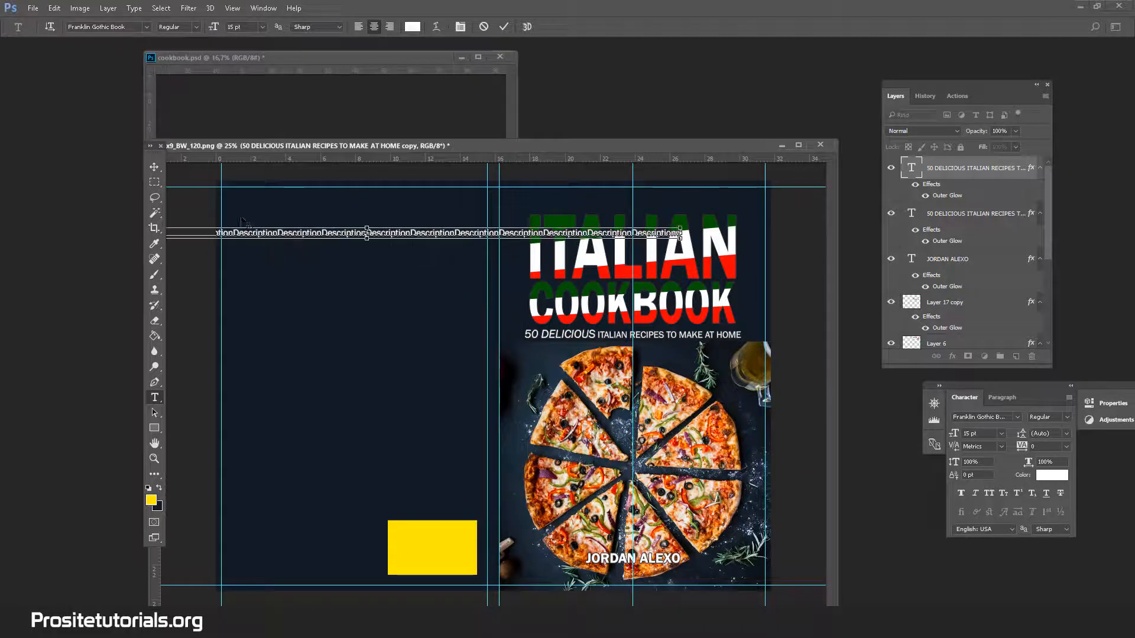
# Move the placeholder text line so that it starts just inside the back cover's outer vertical guide.
pyautogui.click(155, 167)
pyautogui.moveTo(263, 245); pyautogui.dragTo(485, 232)
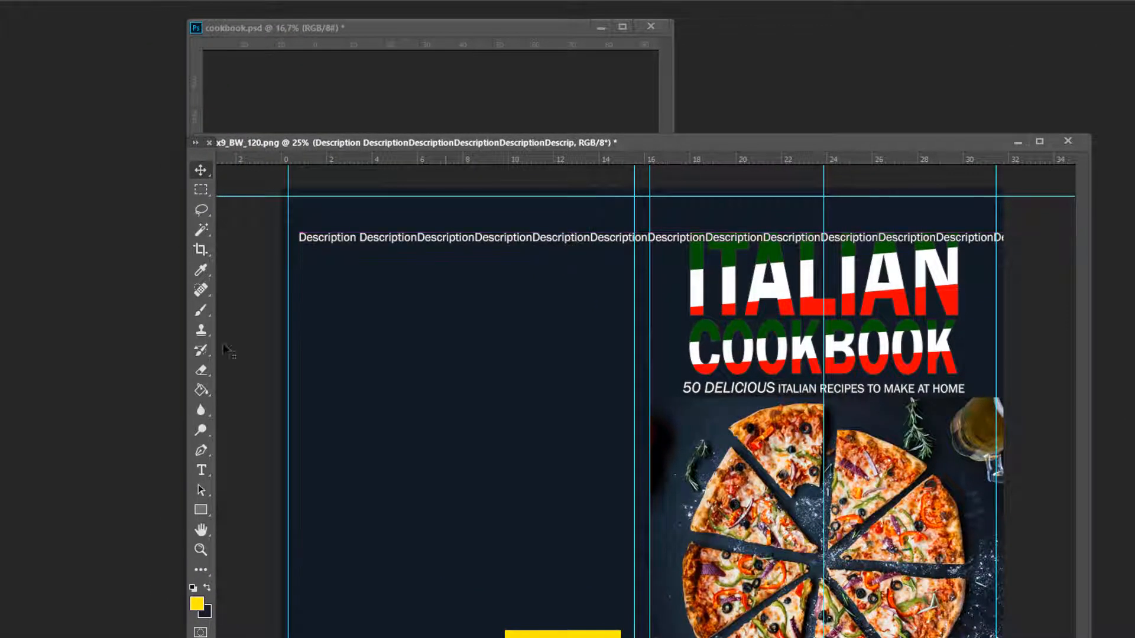
pyautogui.click(201, 470)
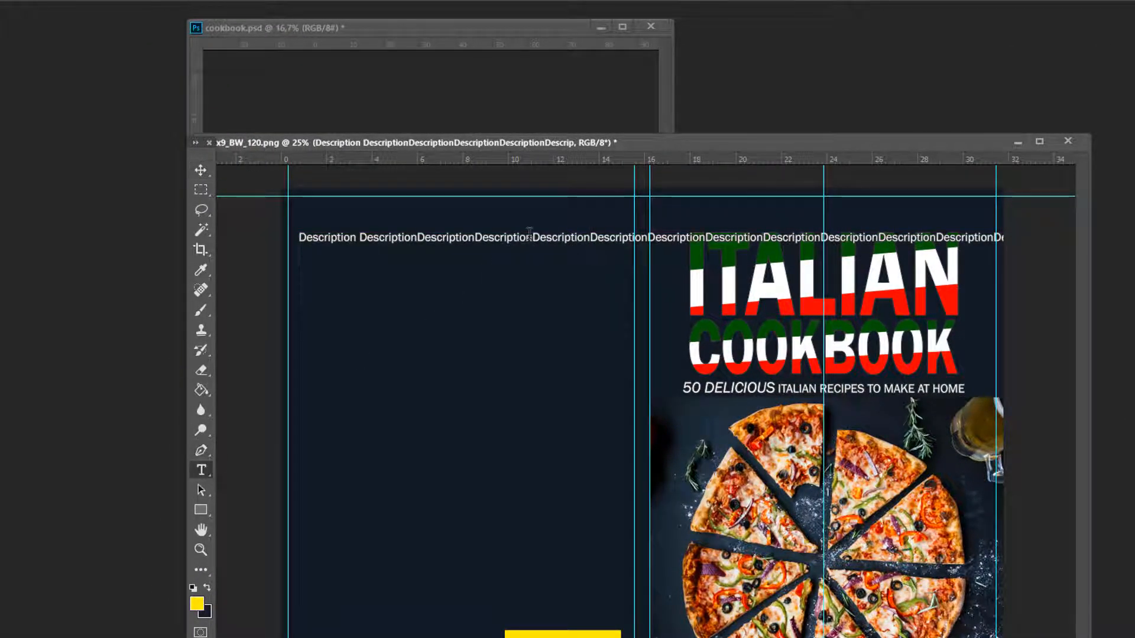
# Break the long placeholder line into four shorter lines and place the text block between the back cover's vertical guides.
pyautogui.click(529, 235)
pyautogui.press('Return')
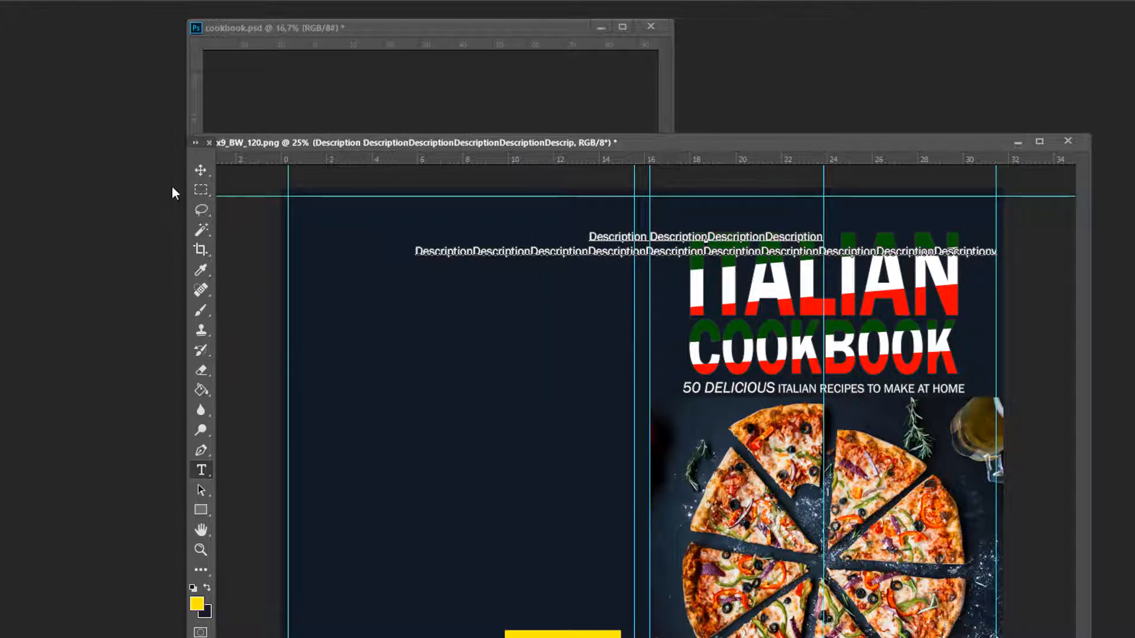
pyautogui.click(202, 174)
pyautogui.moveTo(482, 263); pyautogui.dragTo(357, 260)
pyautogui.click(201, 470)
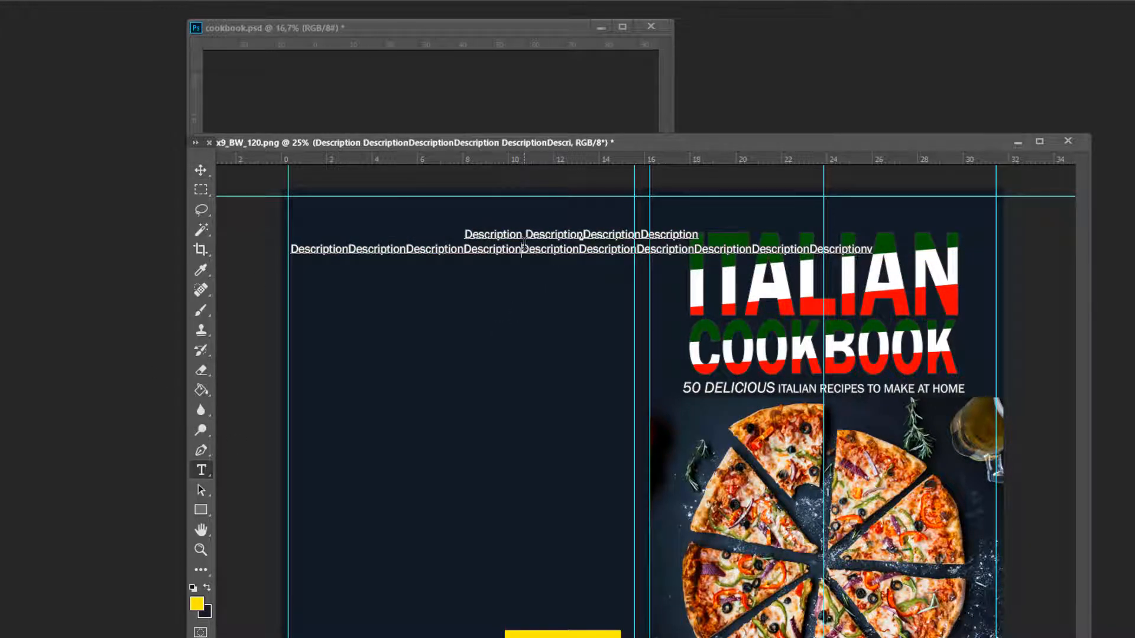
pyautogui.click(524, 243)
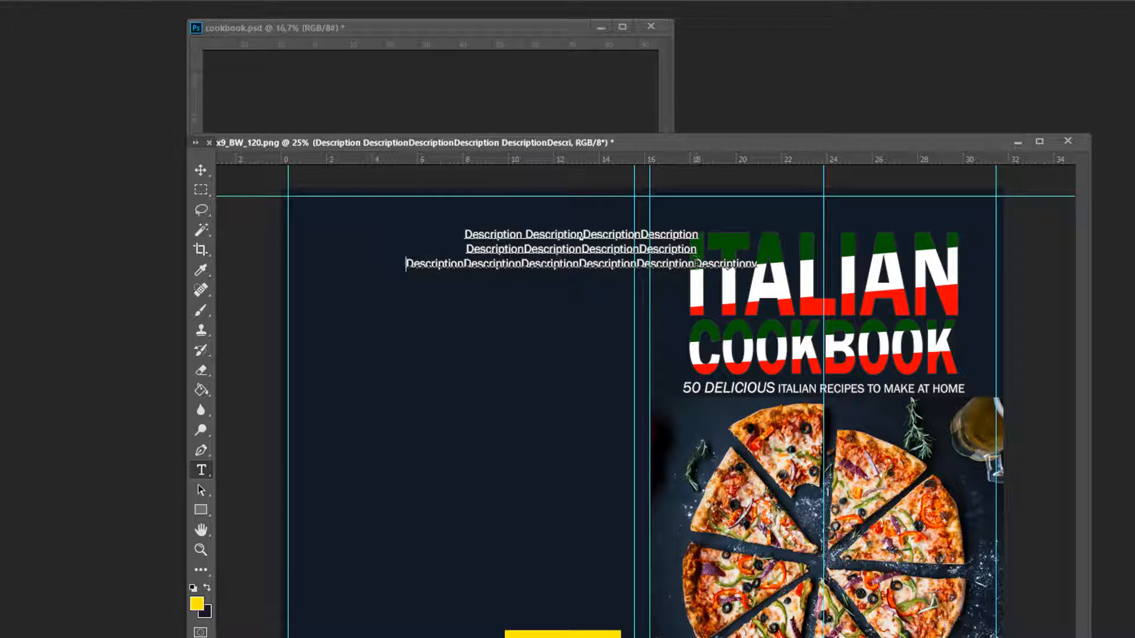
pyautogui.click(696, 263)
pyautogui.press('Return')
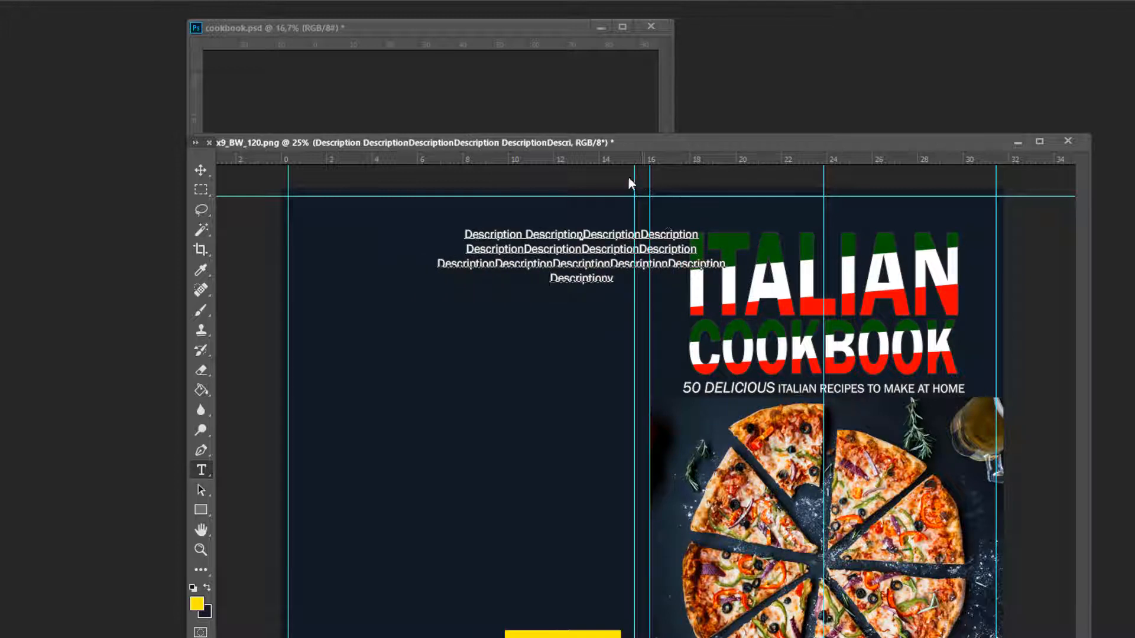
pyautogui.click(200, 170)
pyautogui.moveTo(567, 255); pyautogui.dragTo(456, 254)
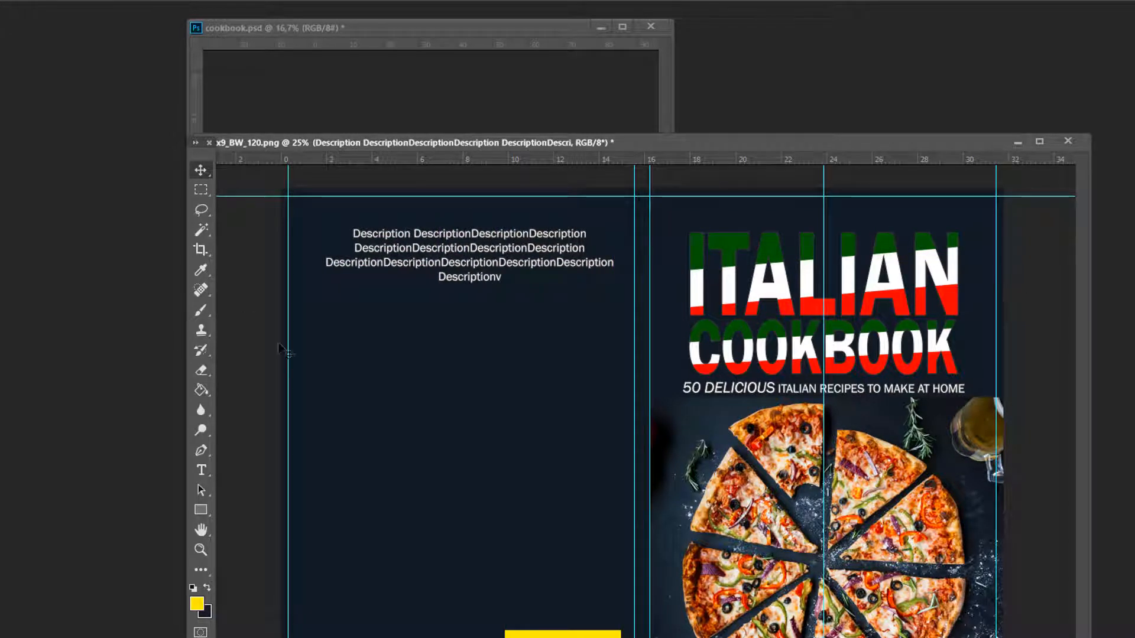
# Add a vertical guide down the middle of the back cover, through the centre of the description text.
pyautogui.moveTo(195, 153); pyautogui.dragTo(148, 193)
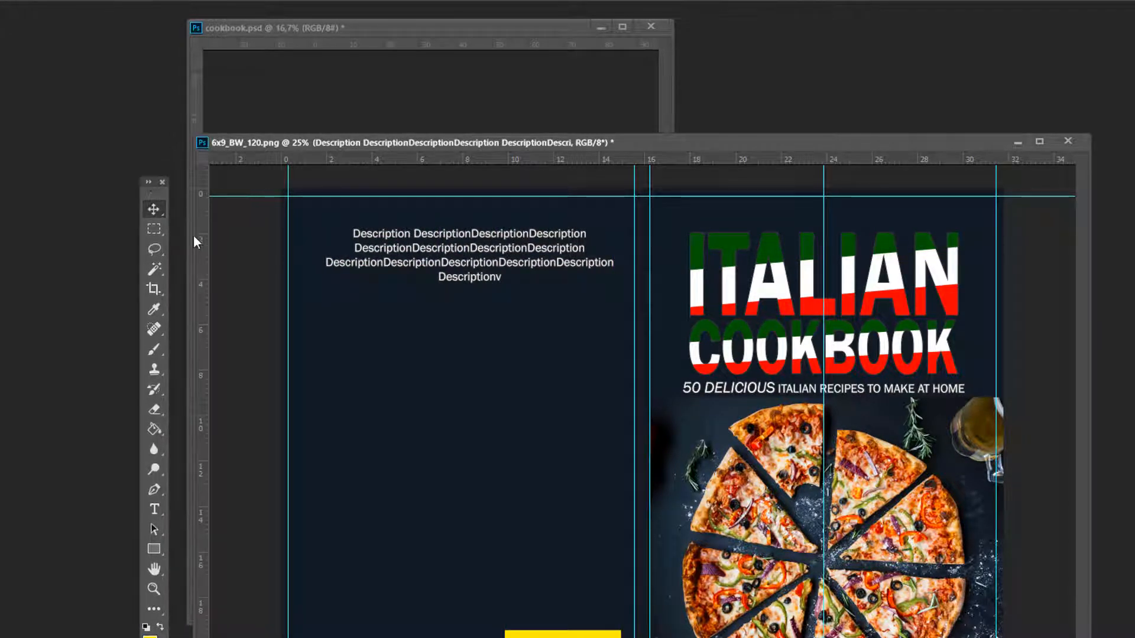
pyautogui.moveTo(205, 253); pyautogui.dragTo(475, 335)
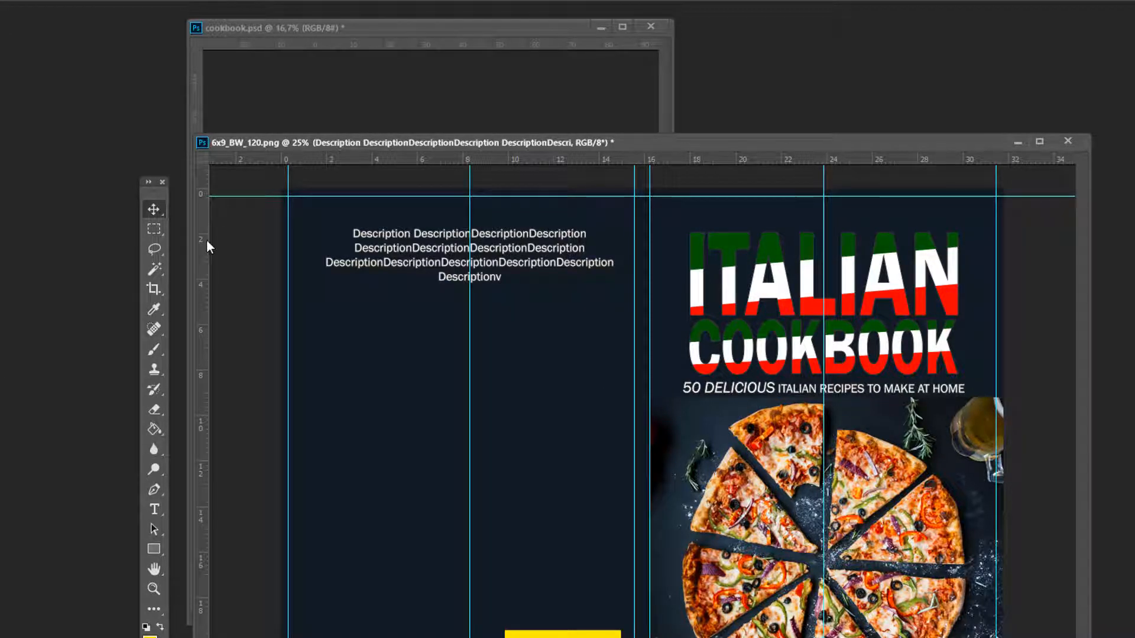
pyautogui.press('ctrl')
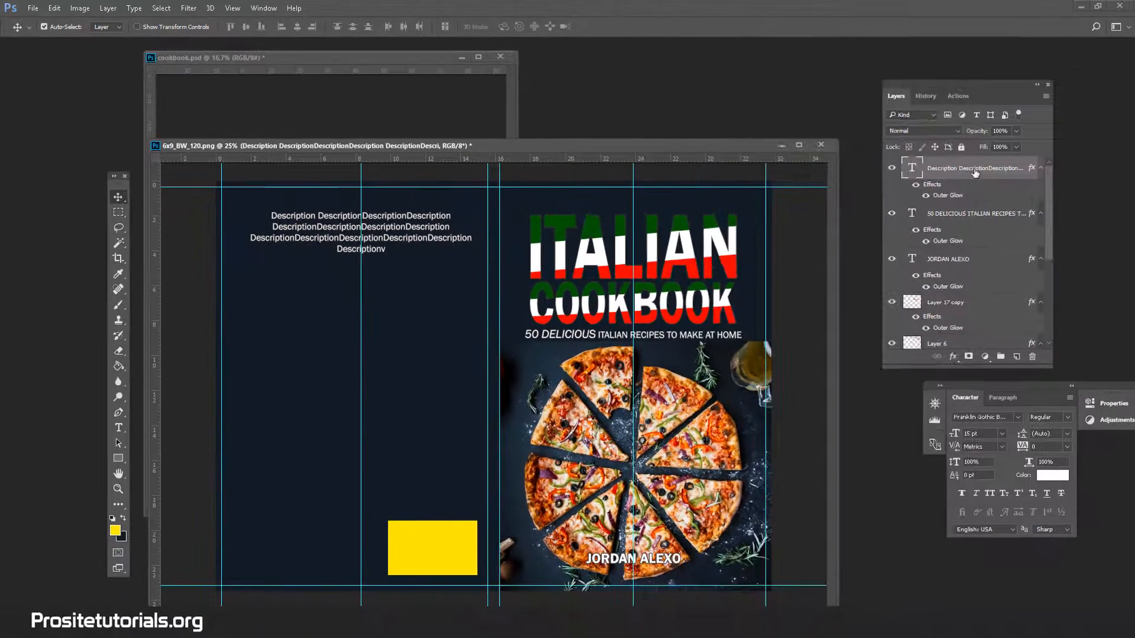
# Duplicate the description text layer and place the copy directly below the original block on the back cover.
pyautogui.rightClick(973, 170)
pyautogui.click(743, 160)
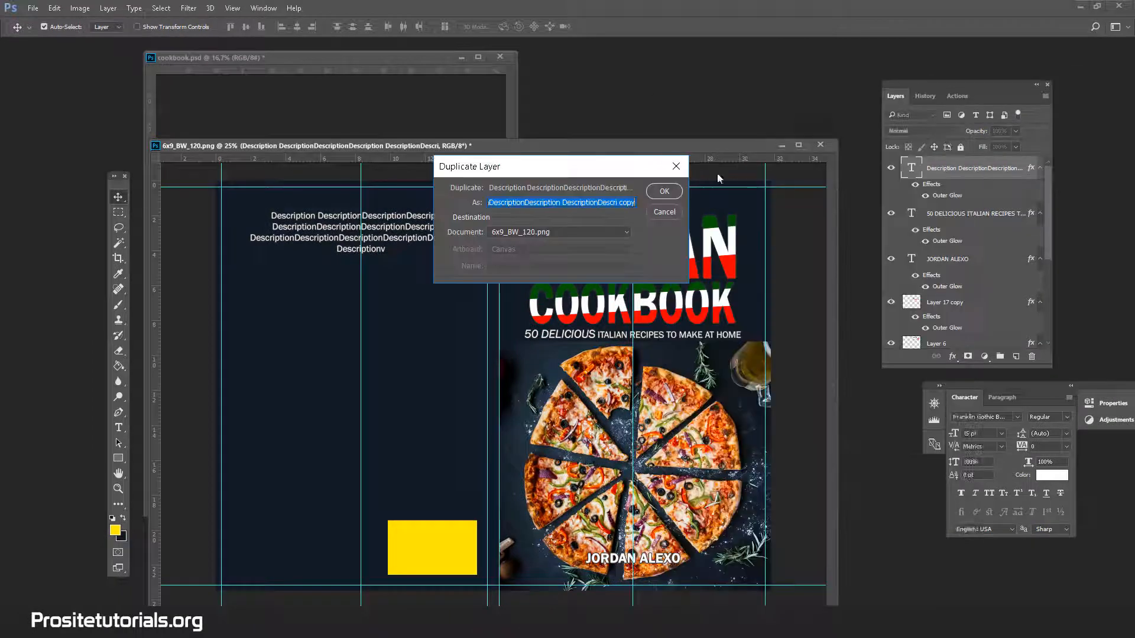
pyautogui.click(677, 192)
pyautogui.moveTo(310, 226); pyautogui.dragTo(314, 277)
# Duplicate the second description block and place the copy beneath it as a third paragraph.
pyautogui.rightClick(1008, 169)
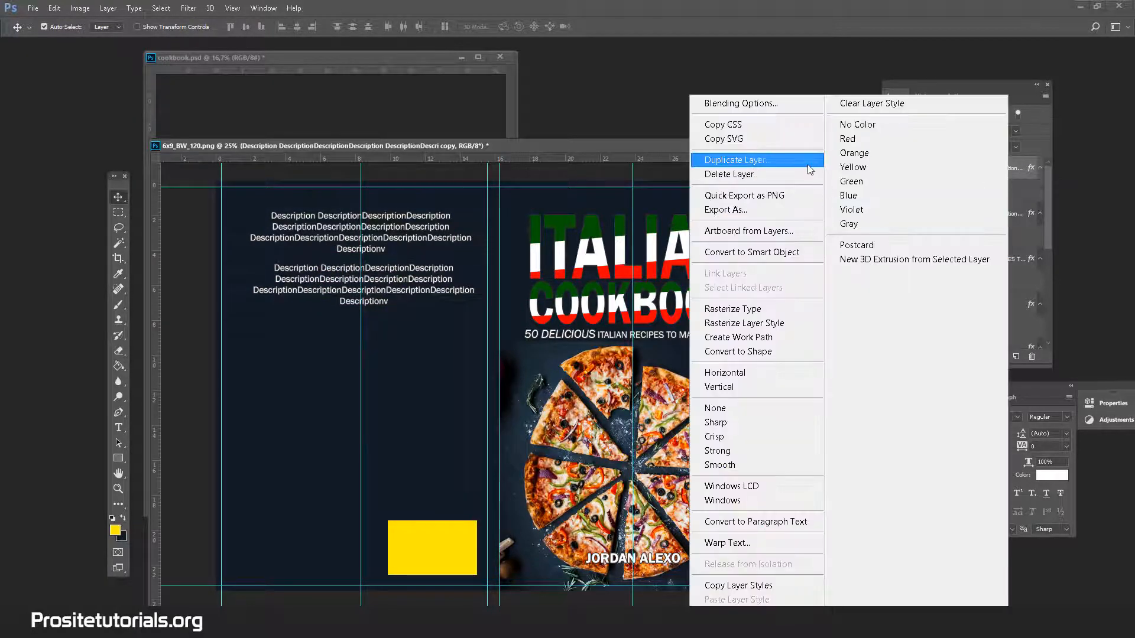
pyautogui.click(737, 159)
pyautogui.click(668, 191)
pyautogui.moveTo(389, 325)
pyautogui.mouseDown()
pyautogui.moveTo(389, 345)
pyautogui.moveTo(388, 332)
pyautogui.mouseUp()
# Duplicate the two copied description layers together and place the new pair below the third paragraph.
pyautogui.keyDown('shift'); pyautogui.click(990, 222); pyautogui.keyUp('shift')
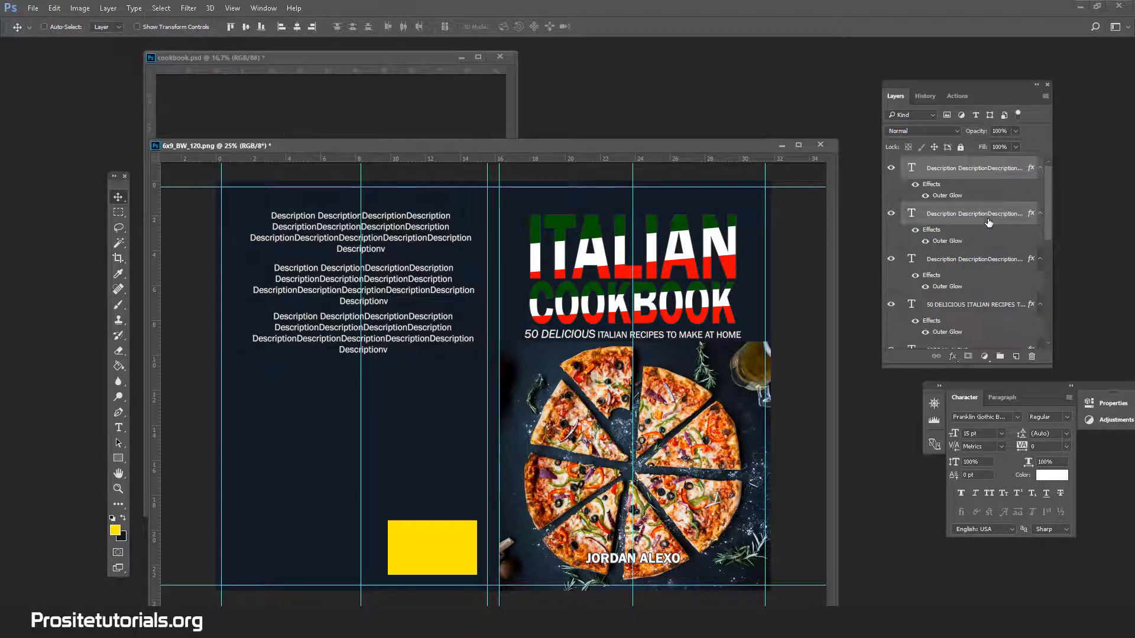
pyautogui.rightClick(989, 222)
pyautogui.click(733, 155)
pyautogui.click(665, 192)
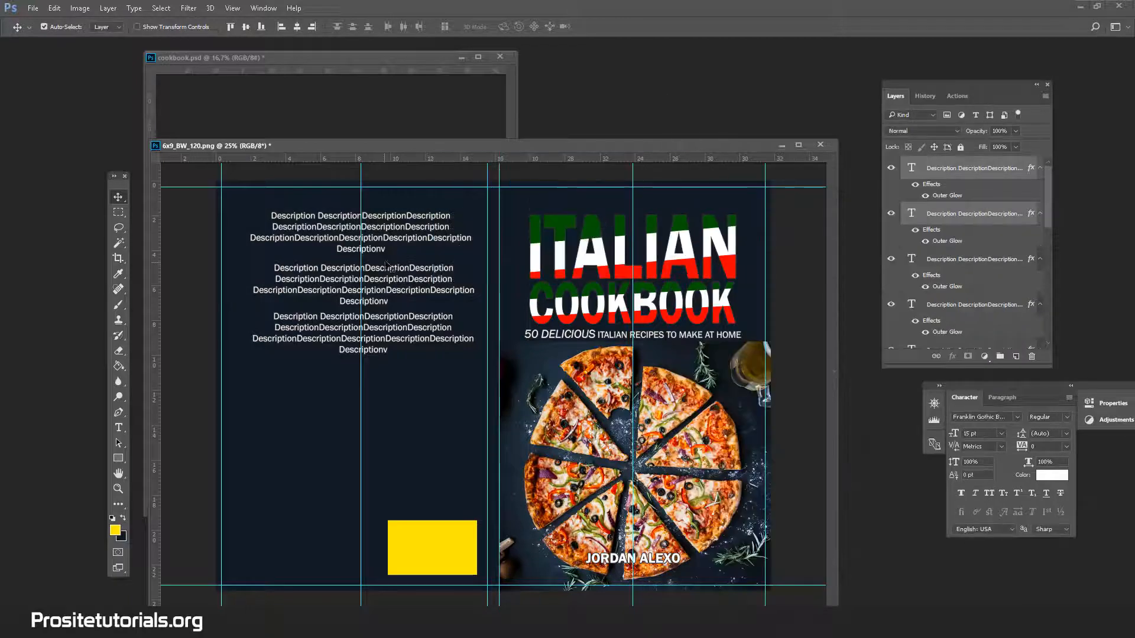
pyautogui.moveTo(392, 240); pyautogui.dragTo(389, 275)
pyautogui.scroll(-1, 946, 248)
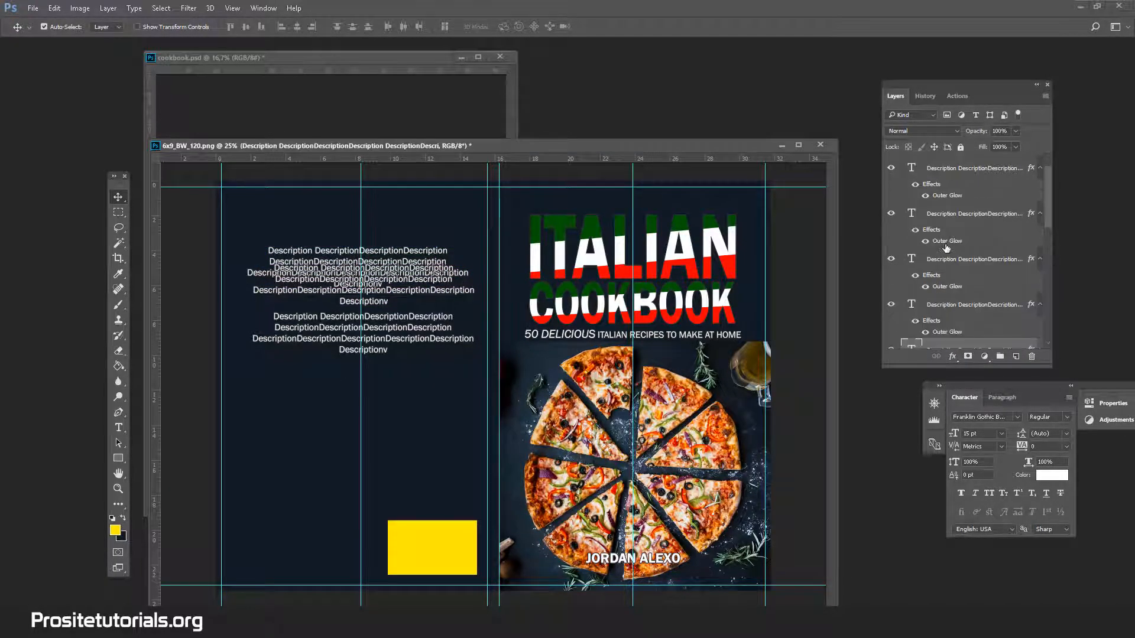
pyautogui.click(963, 172)
pyautogui.keyDown('shift'); pyautogui.click(955, 216); pyautogui.keyUp('shift')
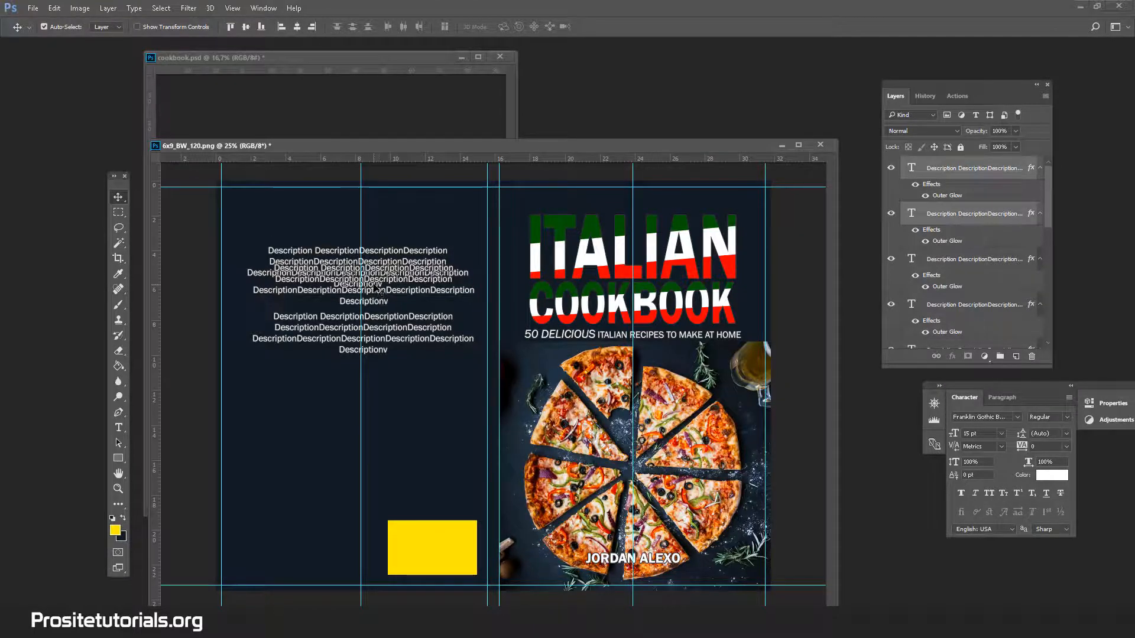
pyautogui.moveTo(377, 290); pyautogui.dragTo(369, 384)
# Duplicate the two selected description layers and move the overlapping uppermost text block down to just above the yellow box.
pyautogui.rightClick(958, 216)
pyautogui.click(673, 161)
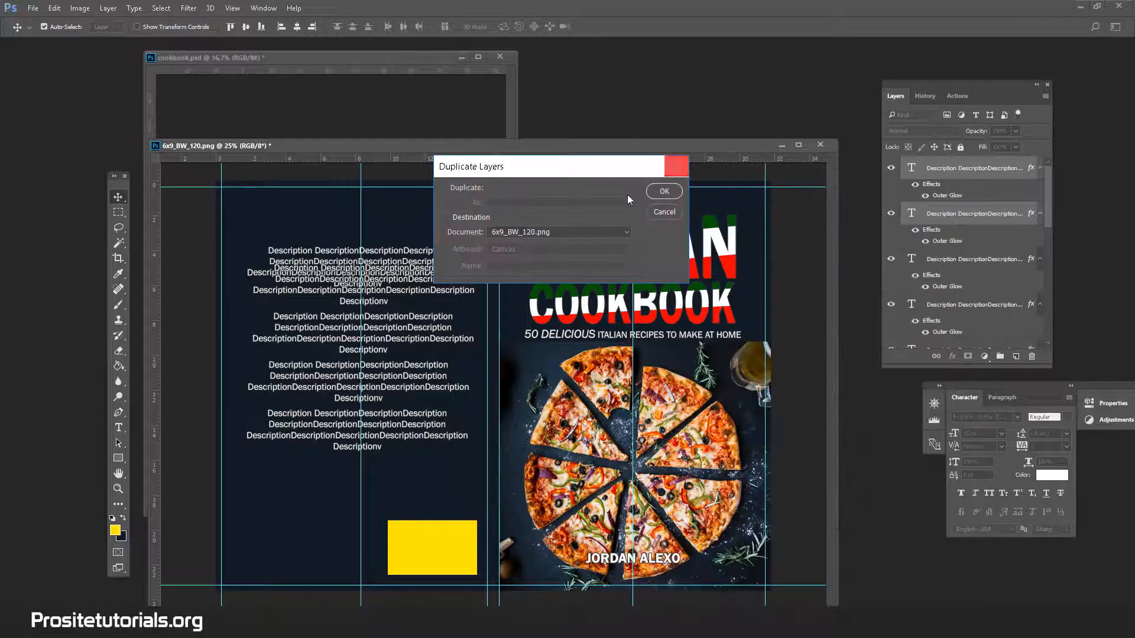
pyautogui.click(663, 191)
pyautogui.moveTo(395, 263); pyautogui.dragTo(399, 470)
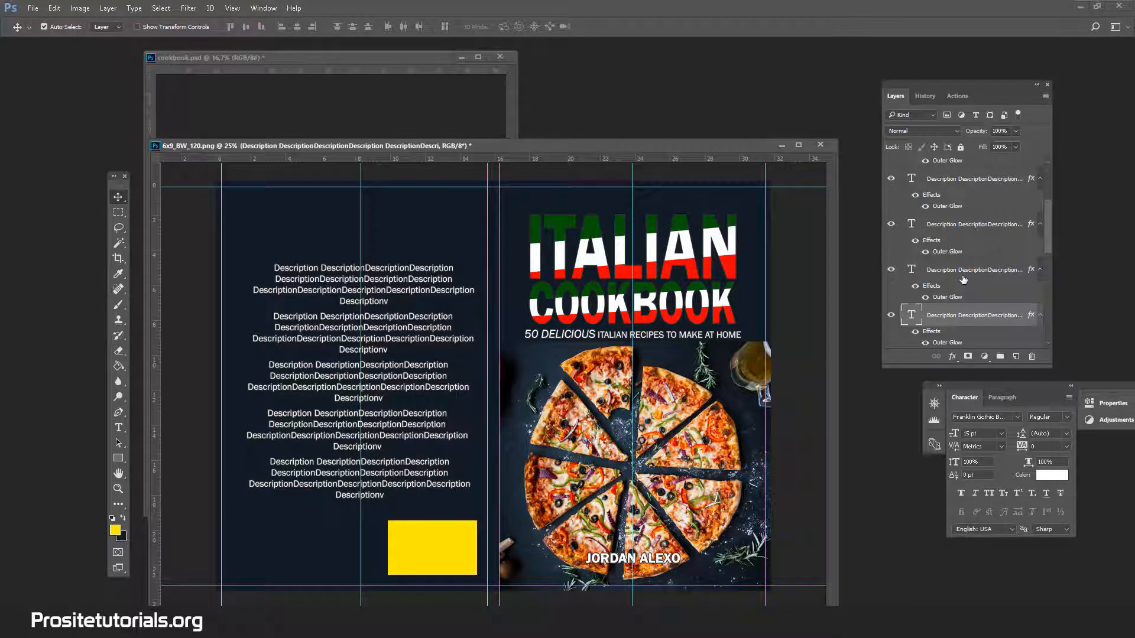
# Select the copied description layers together and nudge the upper four paragraphs upward on the back cover.
pyautogui.scroll(1, 1015, 262)
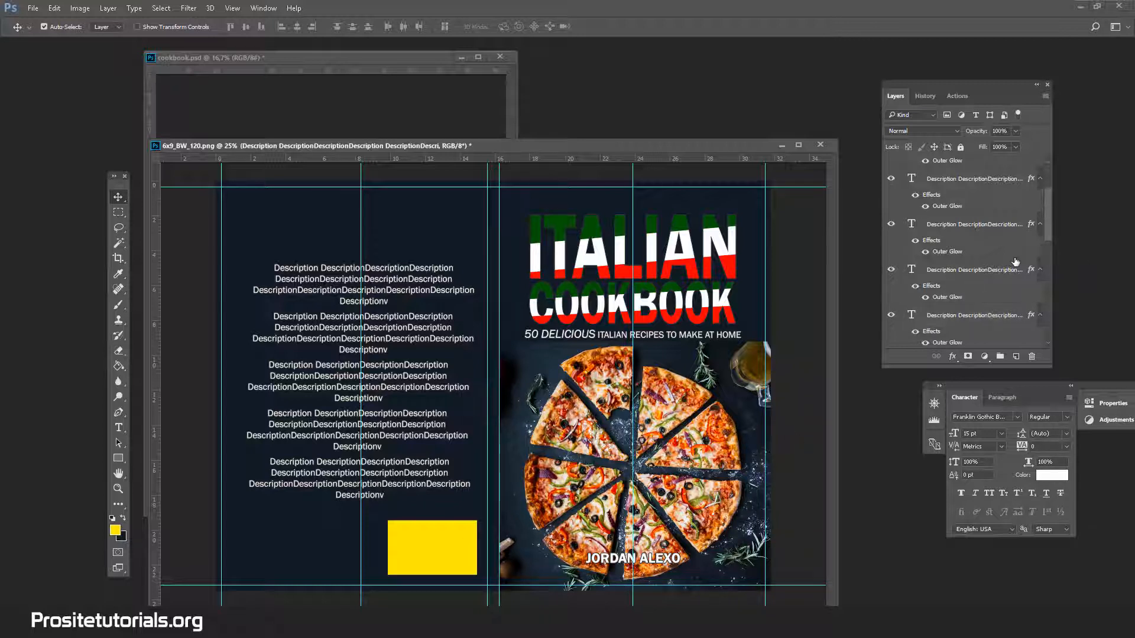
pyautogui.click(975, 314)
pyautogui.scroll(2, 979, 254)
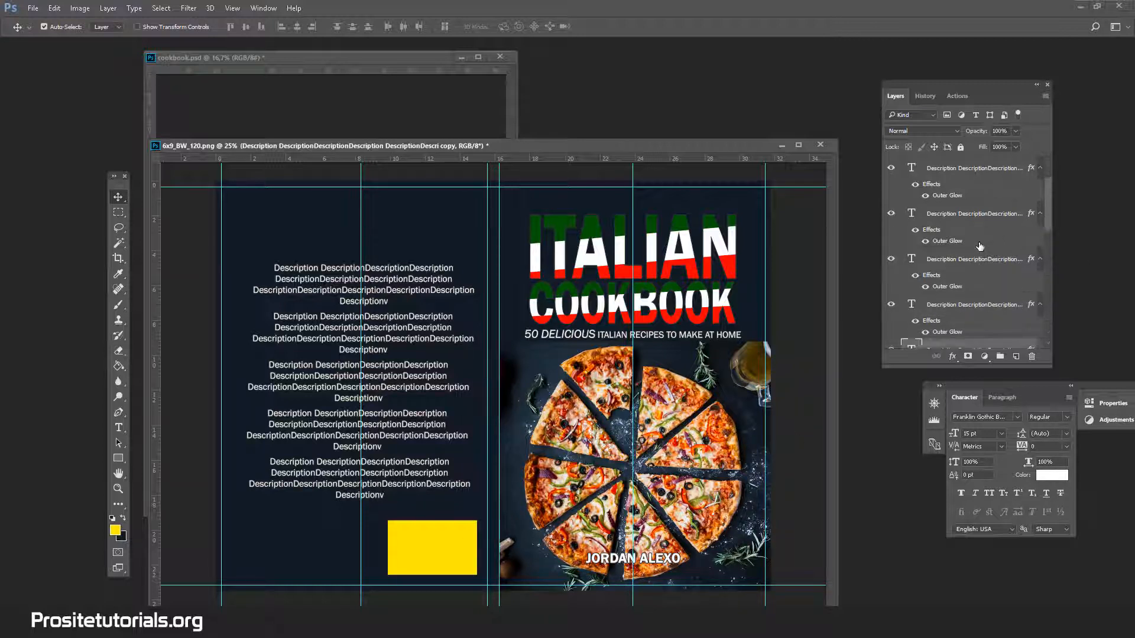
pyautogui.keyDown('shift'); pyautogui.click(994, 172); pyautogui.keyUp('shift')
pyautogui.hotkey('shift', 'Up')
pyautogui.hotkey('shift', 'Up')
pyautogui.hotkey('shift', 'Up')
pyautogui.hotkey('shift', 'Up')
pyautogui.hotkey('shift', 'Up')
pyautogui.hotkey('shift', 'Up')
pyautogui.hotkey('shift', 'Up')
pyautogui.hotkey('shift', 'Up')
pyautogui.hotkey('shift', 'Up')
pyautogui.hotkey('shift', 'Up')
pyautogui.hotkey('shift', 'Up')
pyautogui.hotkey('shift', 'Up')
pyautogui.hotkey('shift', 'Up')
pyautogui.hotkey('shift', 'Up')
pyautogui.hotkey('shift', 'Up')
pyautogui.hotkey('shift', 'Up')
pyautogui.hotkey('shift', 'Up')
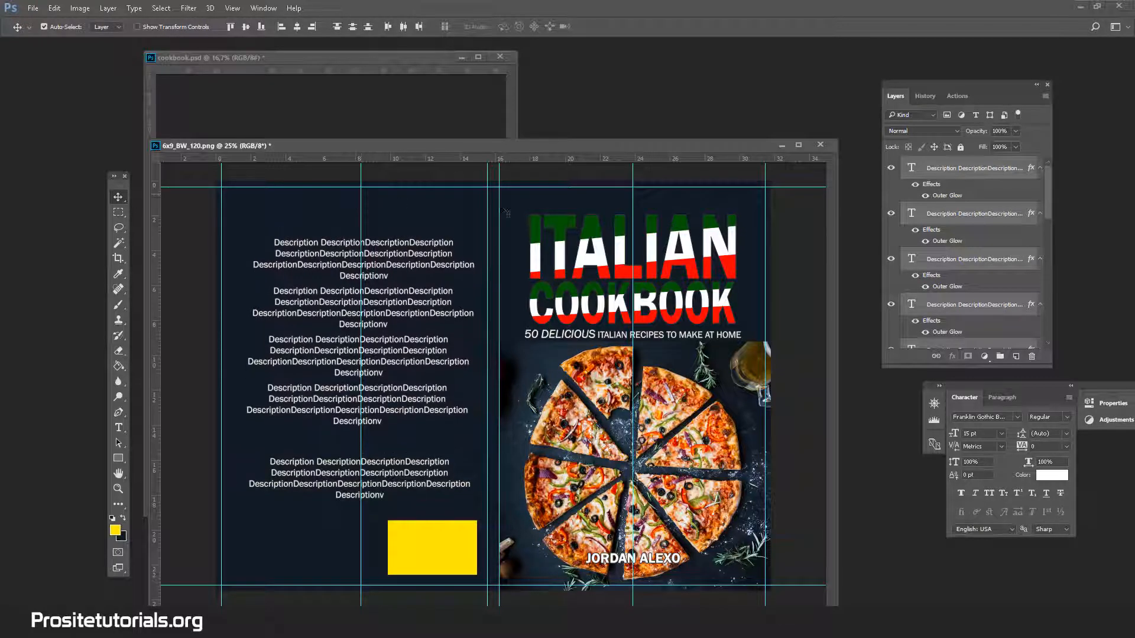
# Nudge the lowest description block upward to close the gap beneath the fourth paragraph.
pyautogui.click(968, 321)
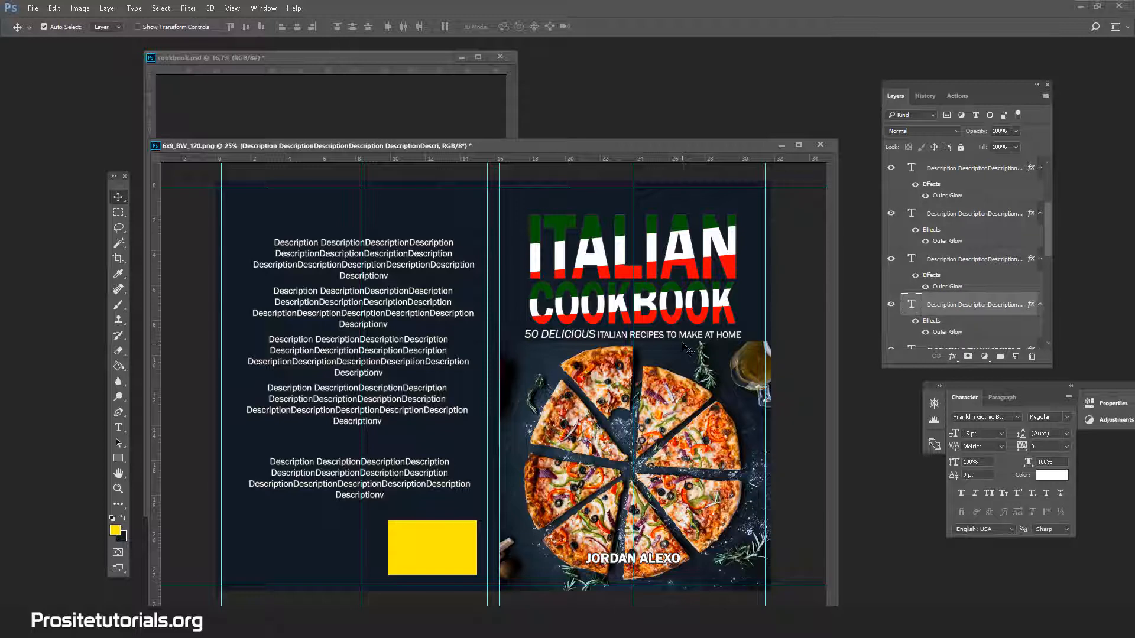
pyautogui.hotkey('shift', 'Up')
pyautogui.hotkey('shift', 'Up')
pyautogui.hotkey('shift', 'Up')
pyautogui.hotkey('shift', 'Up')
pyautogui.hotkey('shift', 'Up')
pyautogui.hotkey('shift', 'Up')
pyautogui.hotkey('shift', 'Up')
pyautogui.hotkey('shift', 'Up')
pyautogui.hotkey('shift', 'Up')
pyautogui.hotkey('shift', 'Up')
pyautogui.hotkey('shift', 'Up')
pyautogui.hotkey('shift', 'Up')
pyautogui.hotkey('shift', 'Up')
pyautogui.hotkey('shift', 'Up')
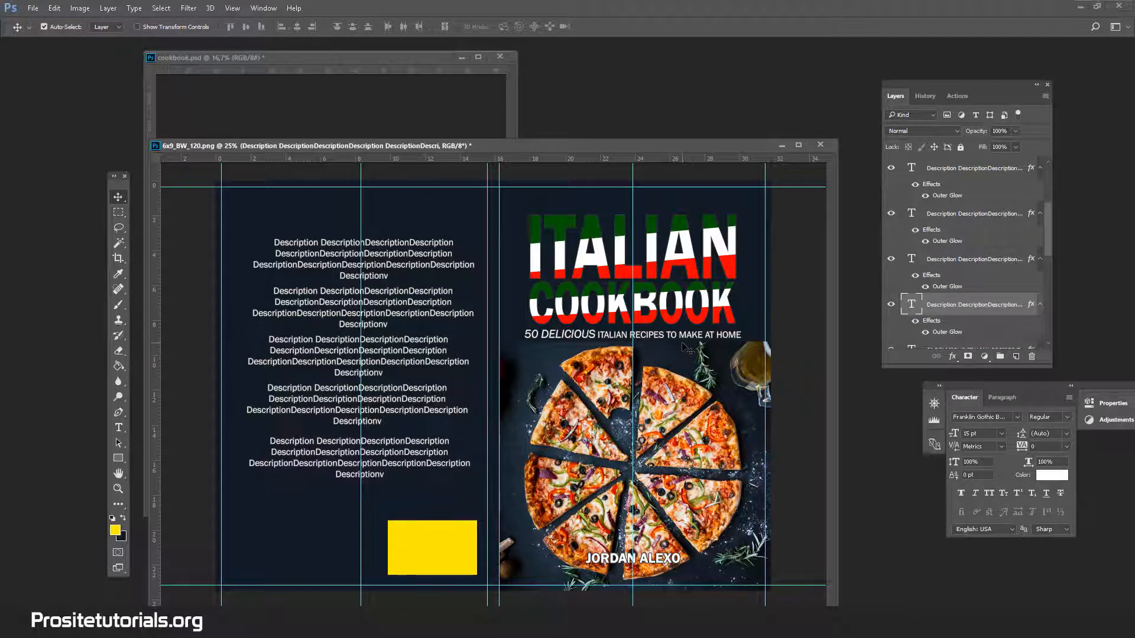
pyautogui.hotkey('shift', 'Up')
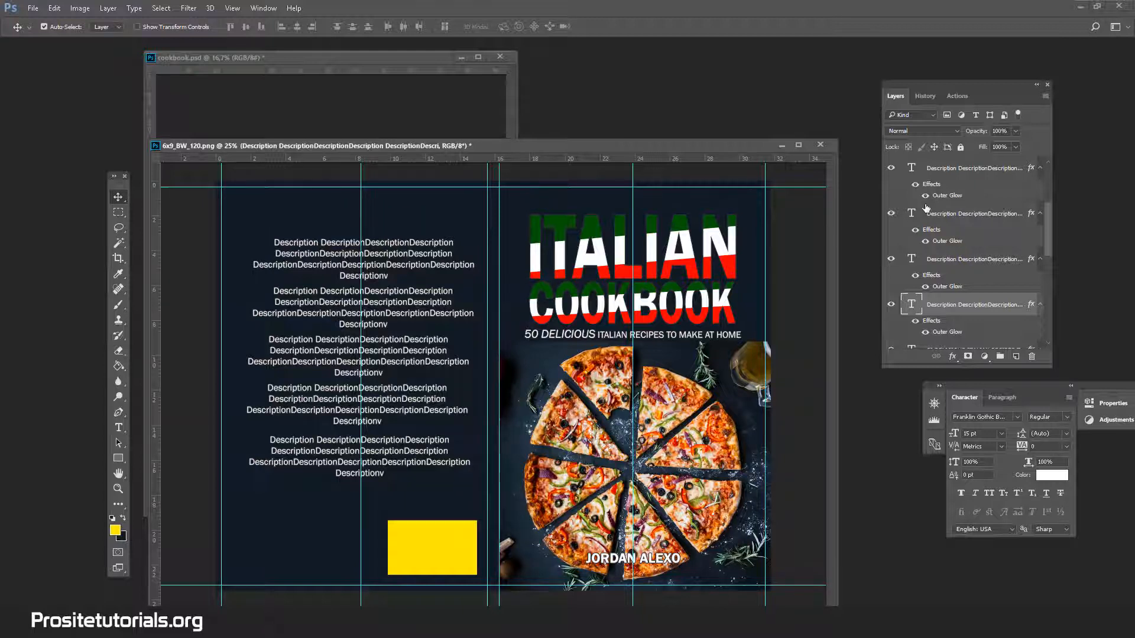
pyautogui.scroll(3, 960, 221)
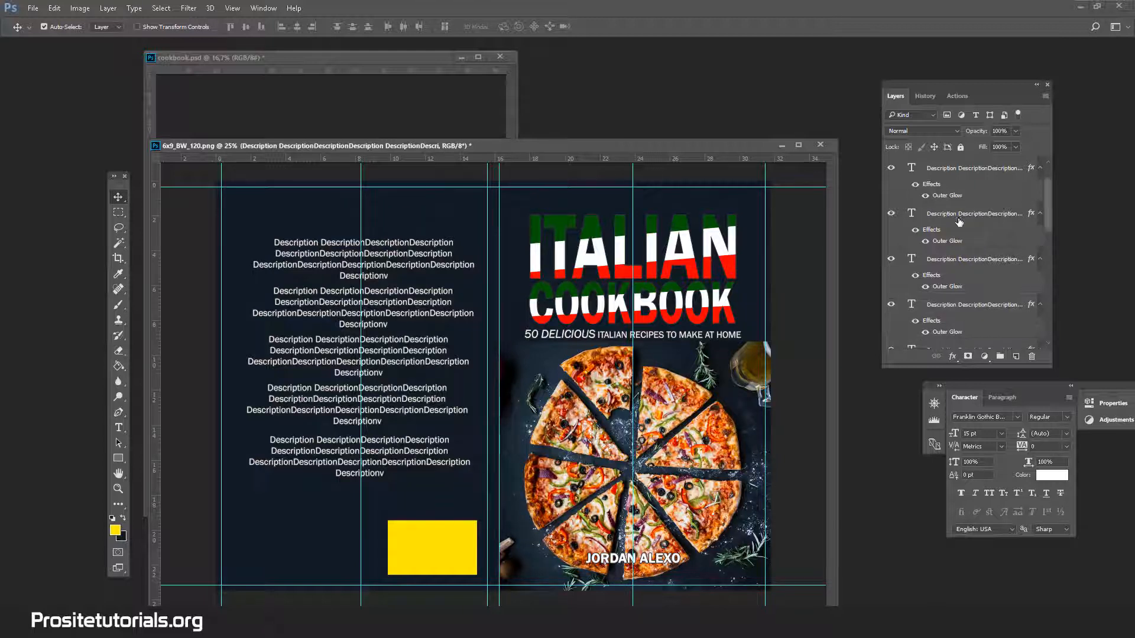
pyautogui.keyDown('shift'); pyautogui.click(967, 172); pyautogui.keyUp('shift')
pyautogui.hotkey('ctrl', 't')
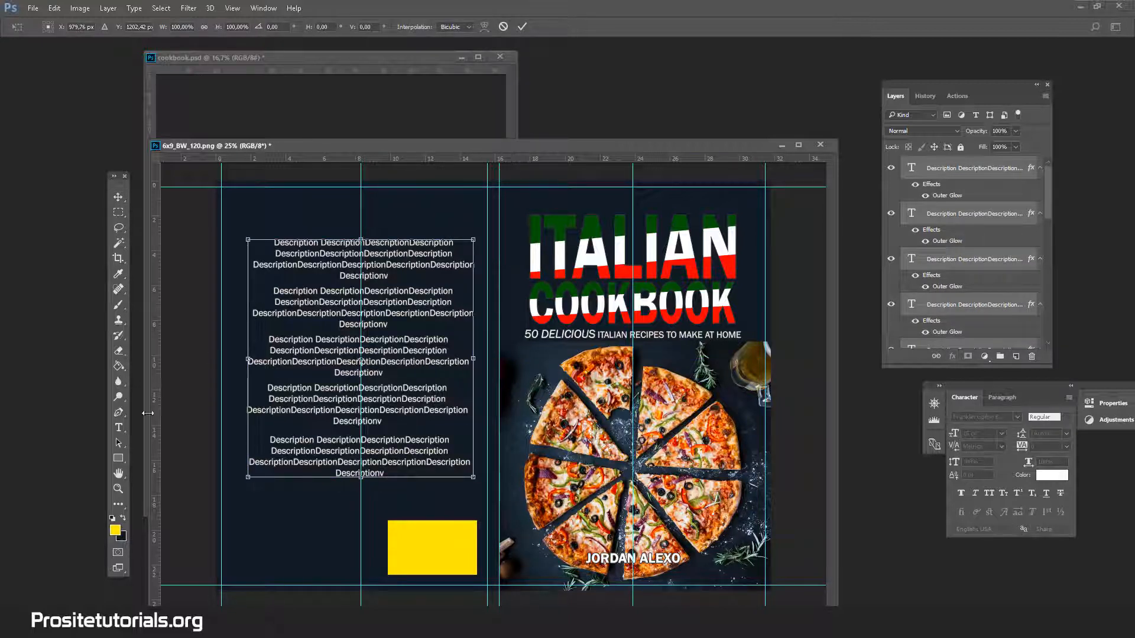
pyautogui.click(118, 428)
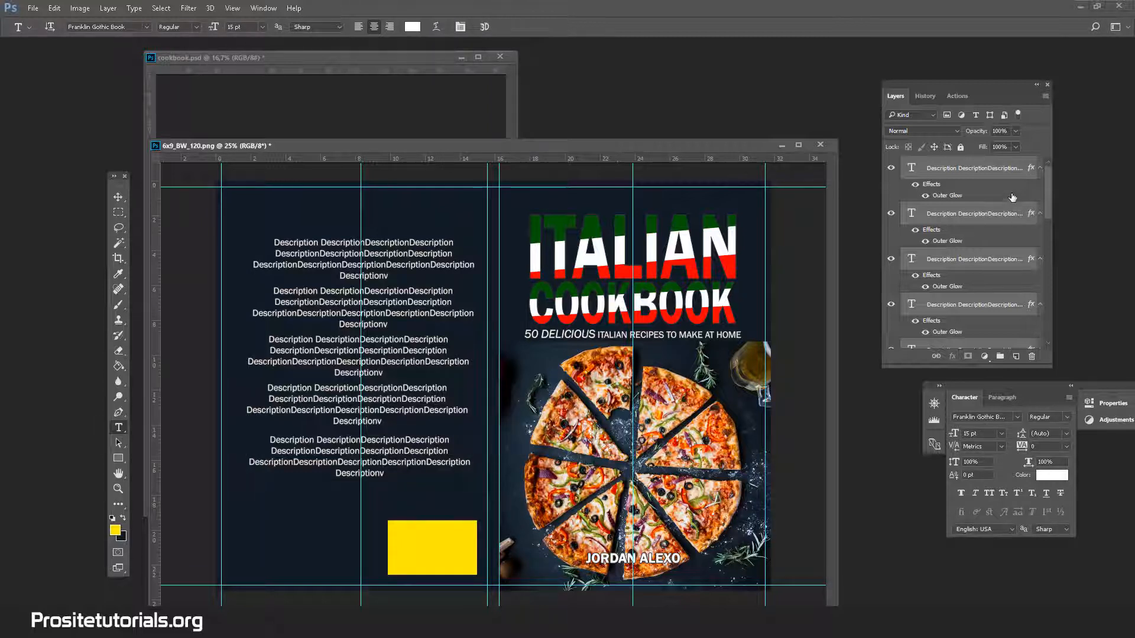
# Collapse the effects list of Layer 17 copy and select the Layer 5 subtitle text.
pyautogui.moveTo(1049, 179); pyautogui.dragTo(1041, 267)
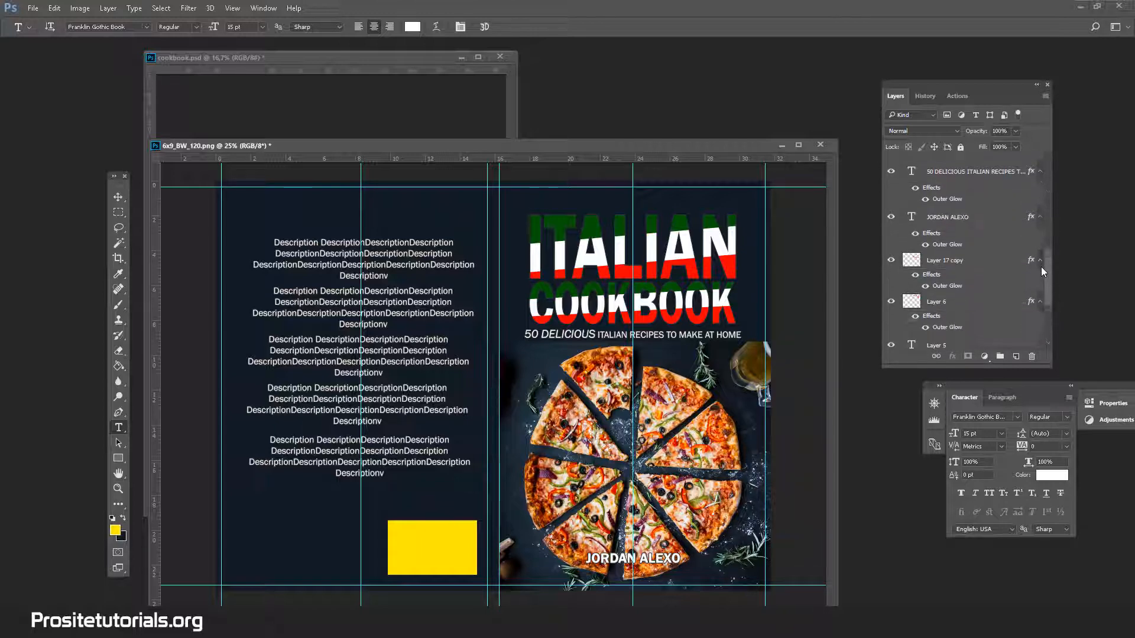
pyautogui.click(1040, 299)
pyautogui.doubleClick(1040, 301)
pyautogui.click(740, 344)
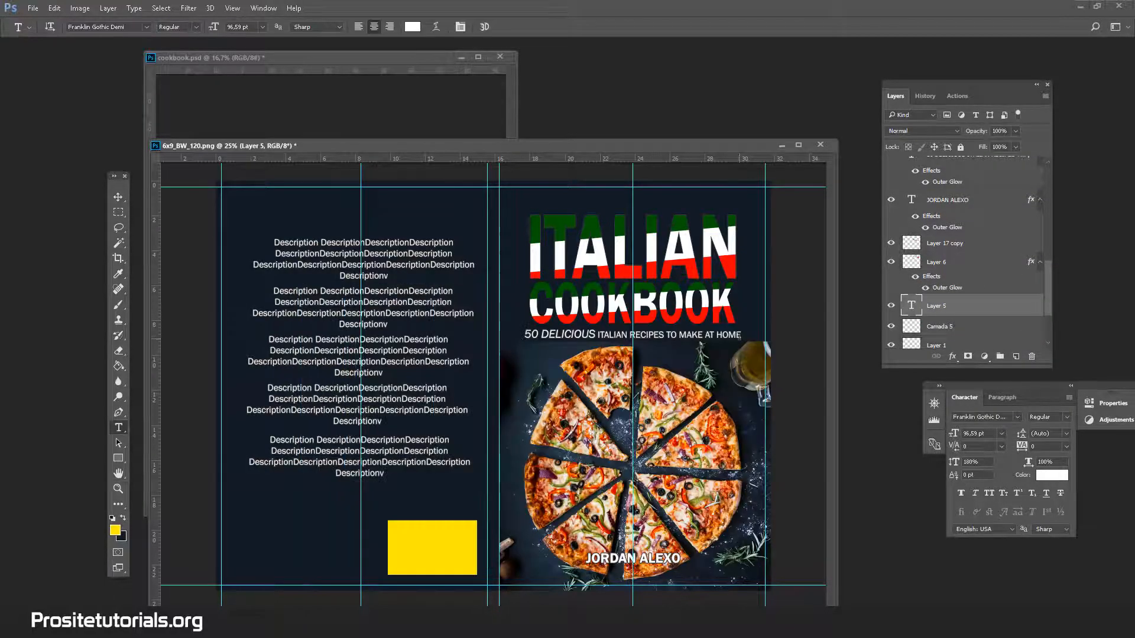
# Raise the Layer 0 template above the dark Layer 7 background to show its guides, and put it back beneath.
pyautogui.moveTo(1045, 287); pyautogui.dragTo(1043, 327)
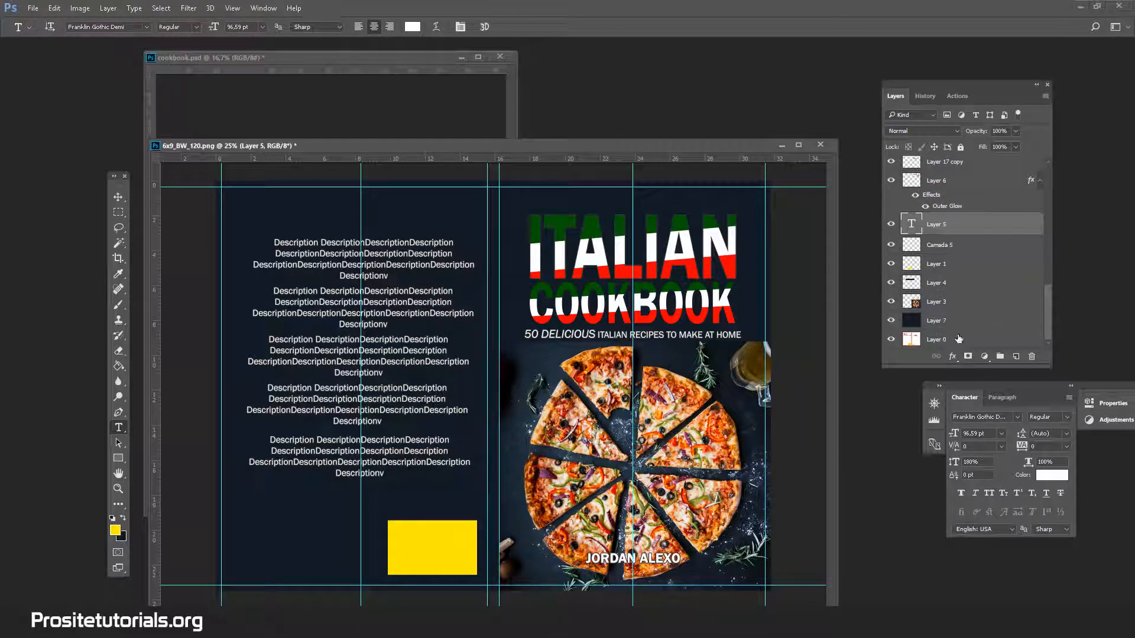
pyautogui.moveTo(959, 339); pyautogui.dragTo(957, 307)
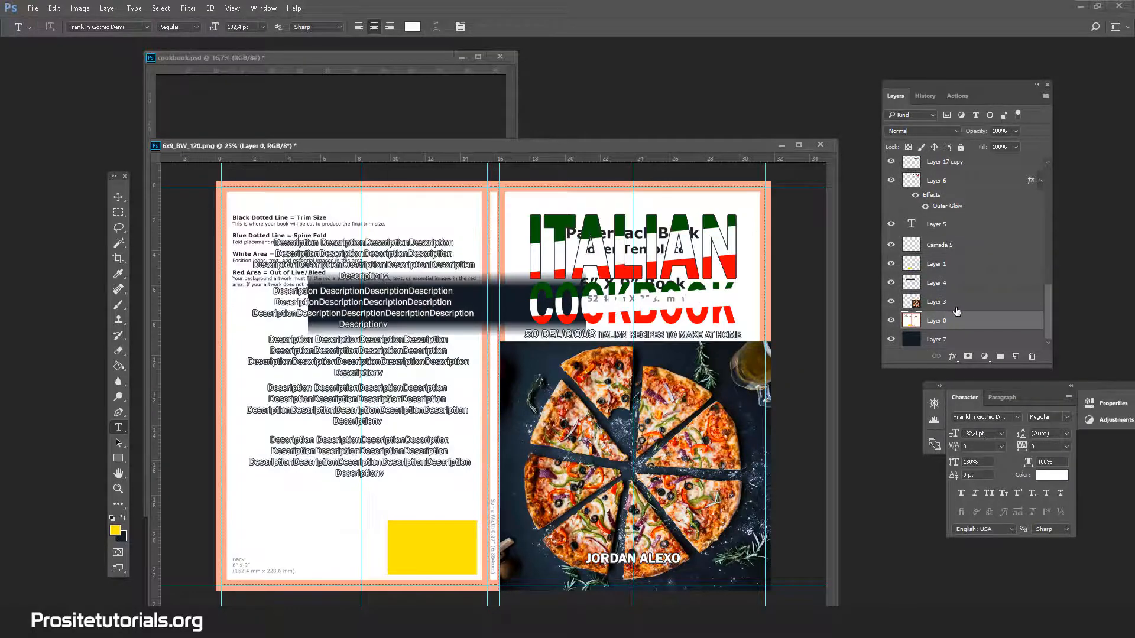
pyautogui.moveTo(949, 318); pyautogui.dragTo(938, 343)
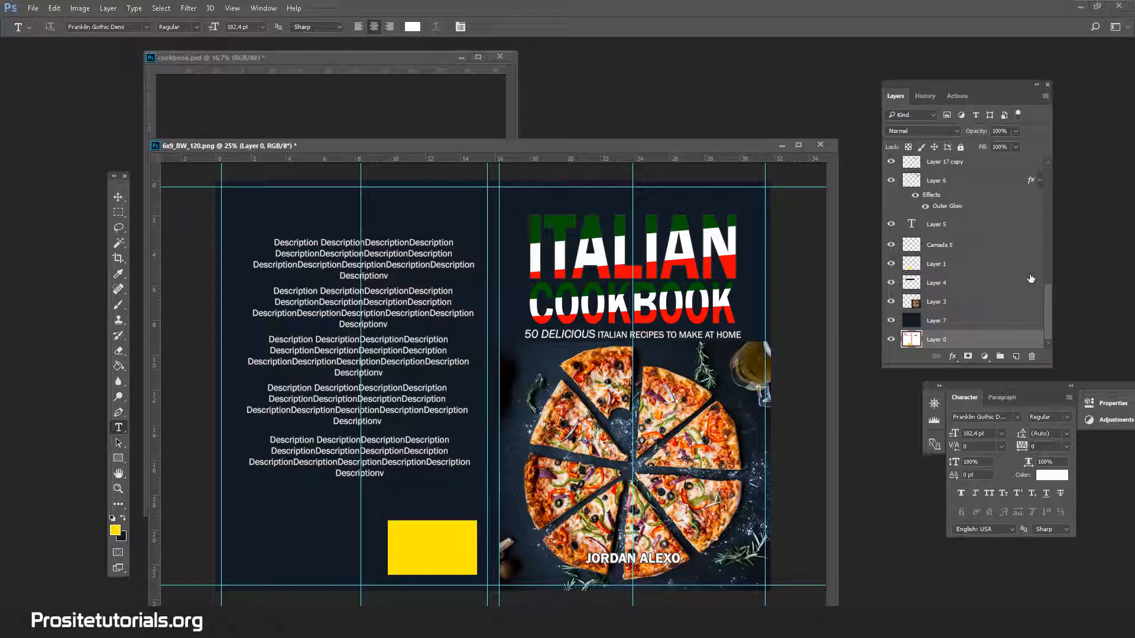
pyautogui.scroll(10, 1011, 217)
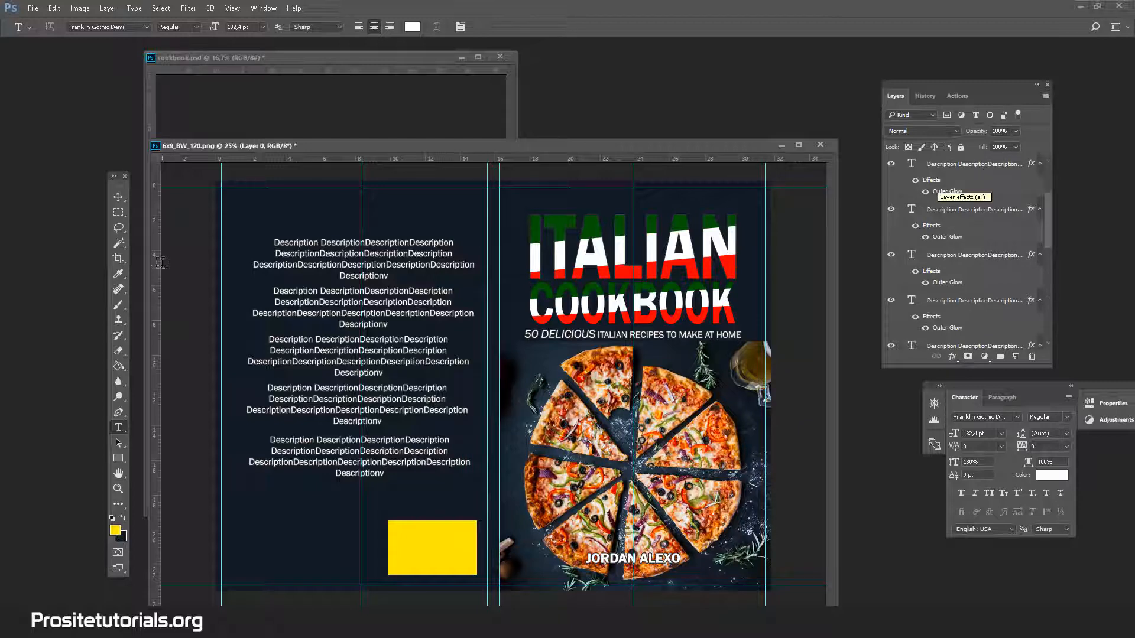
# Try rotating the whole canvas 90° clockwise and undo the rotation.
pyautogui.click(79, 8)
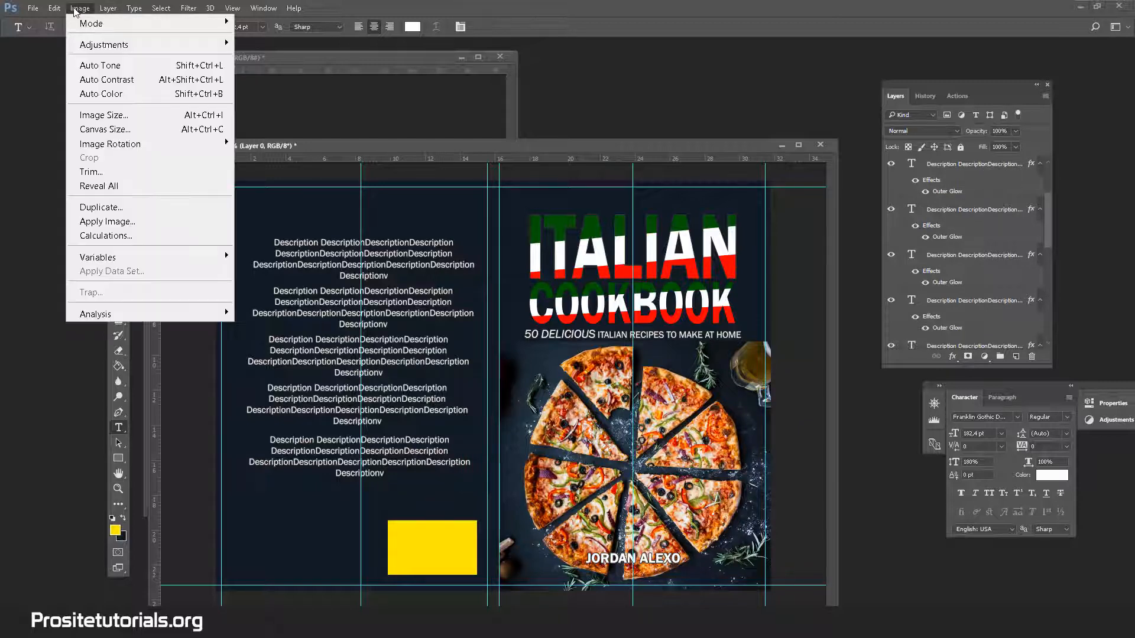
pyautogui.moveTo(101, 46)
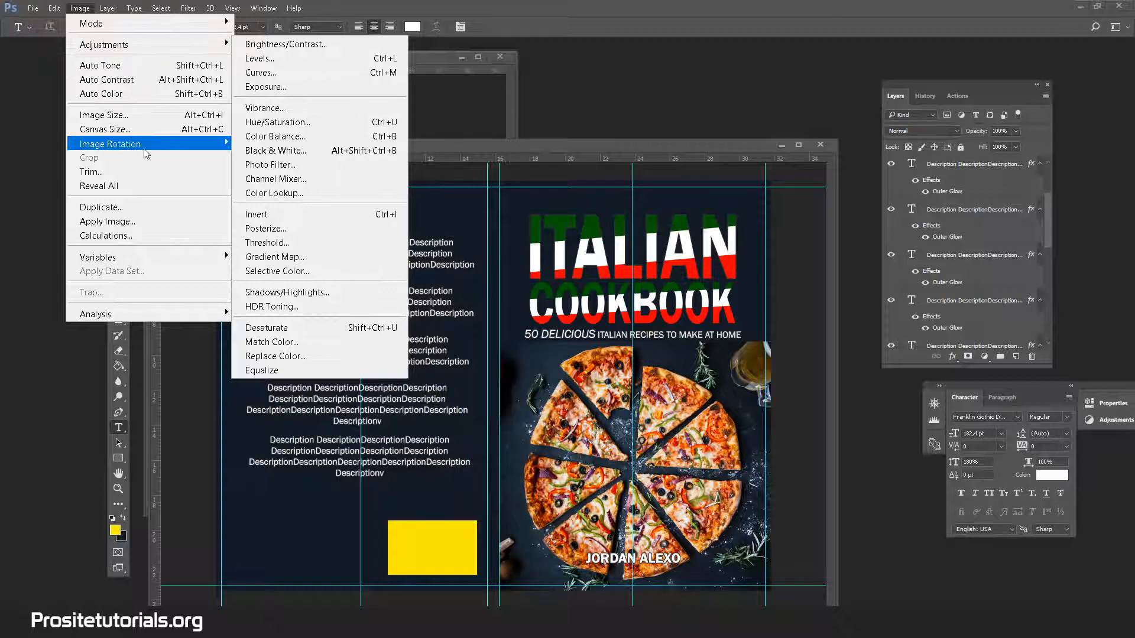
pyautogui.moveTo(141, 145)
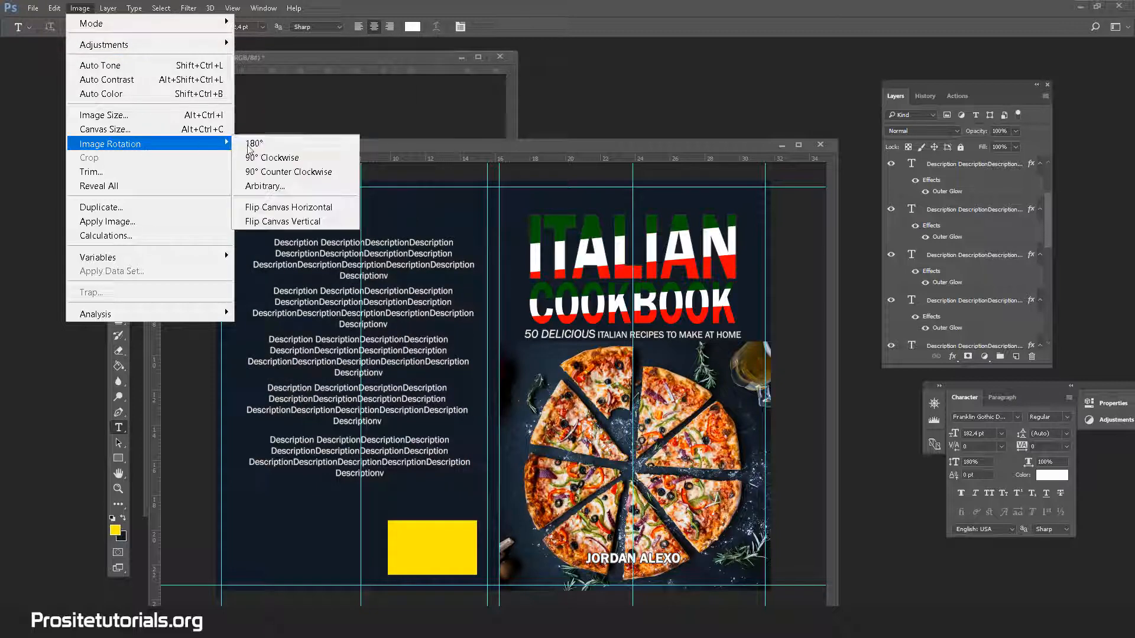
pyautogui.click(288, 165)
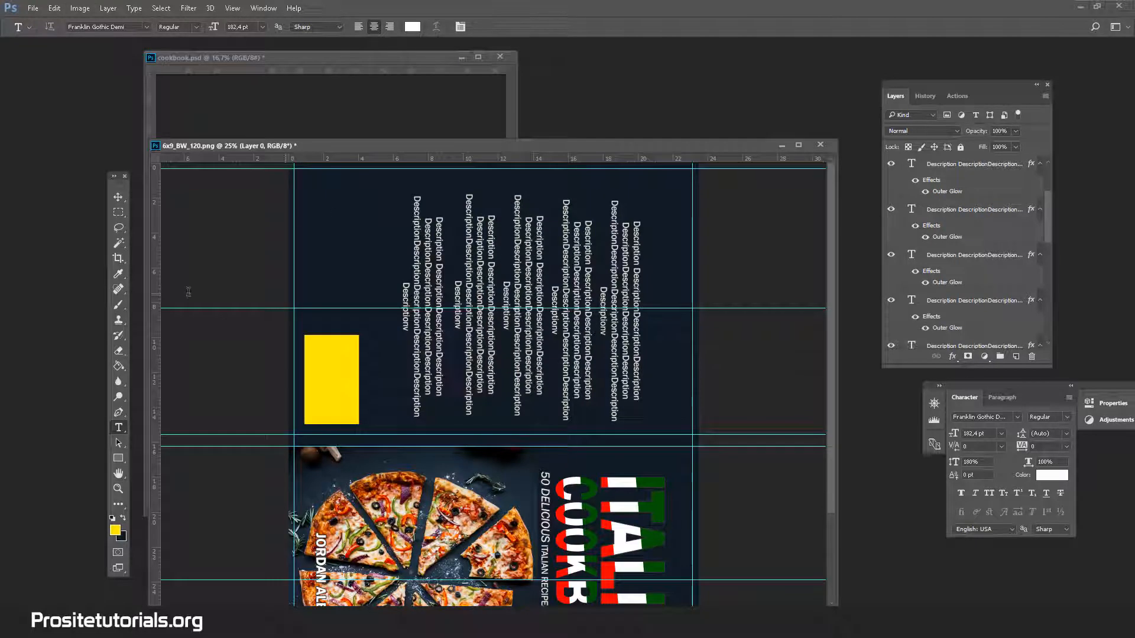
pyautogui.hotkey('ctrl', 'z')
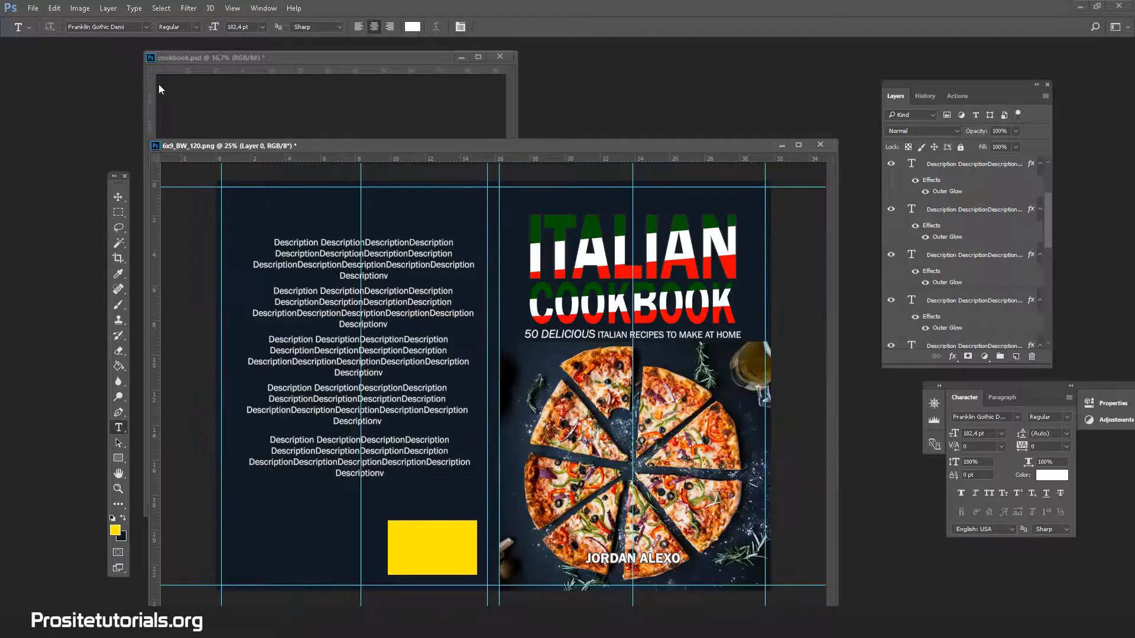
# Rotate the whole canvas 90° counter-clockwise so the spine runs horizontally.
pyautogui.click(79, 8)
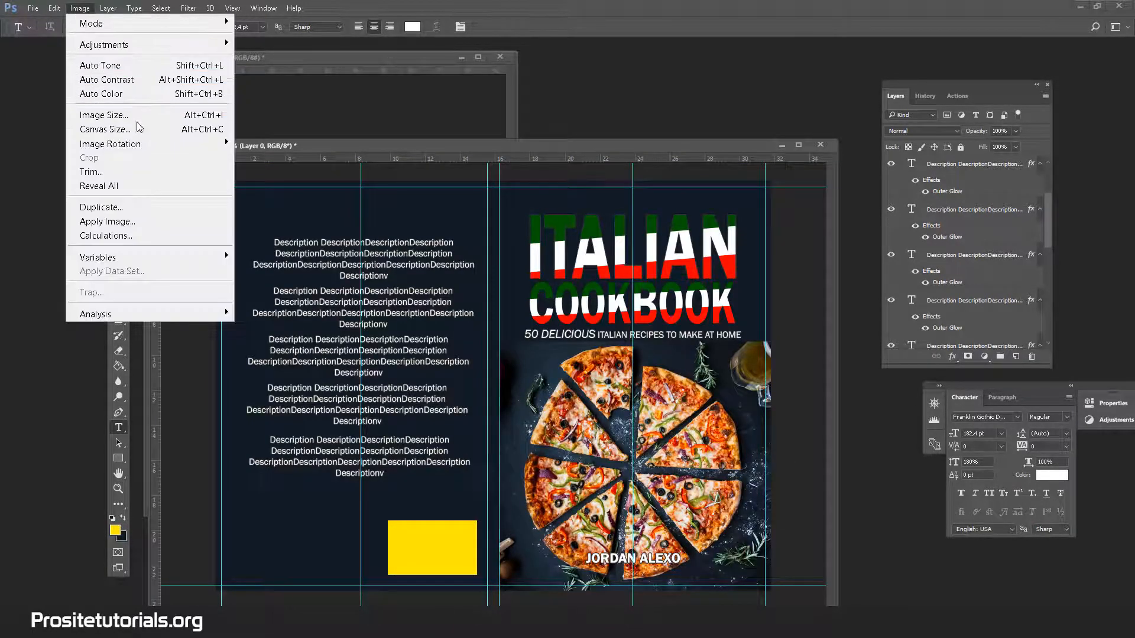
pyautogui.moveTo(142, 144)
pyautogui.click(260, 172)
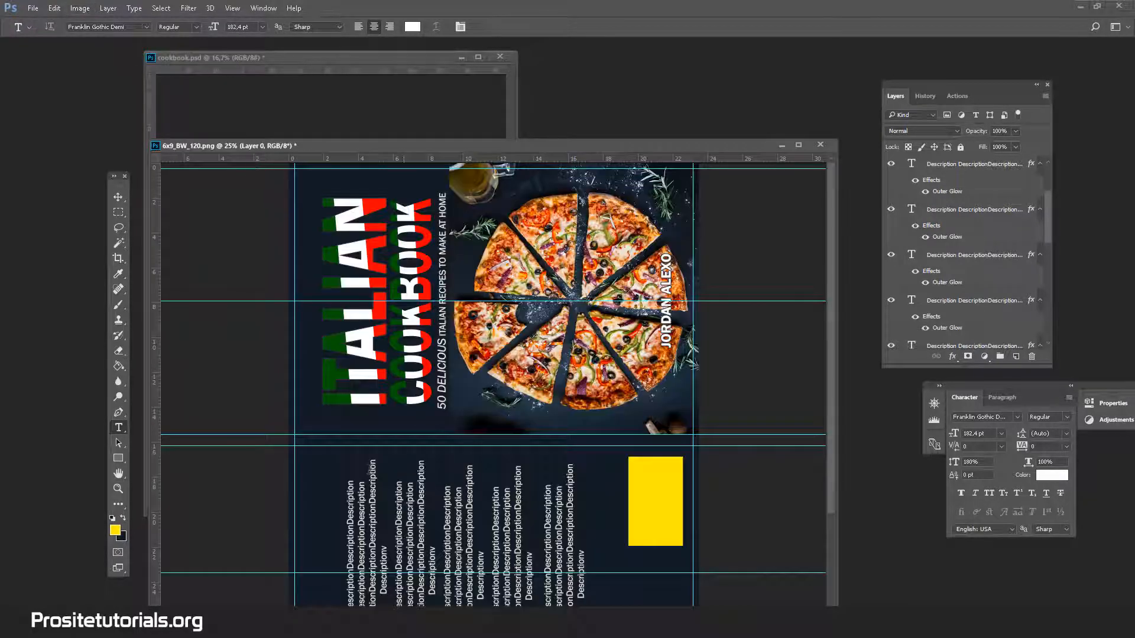
# Move the Layer 0 template above Layer 4 to expose the spine guides, and enlarge the spine area to 100%.
pyautogui.scroll(-5, 1010, 322)
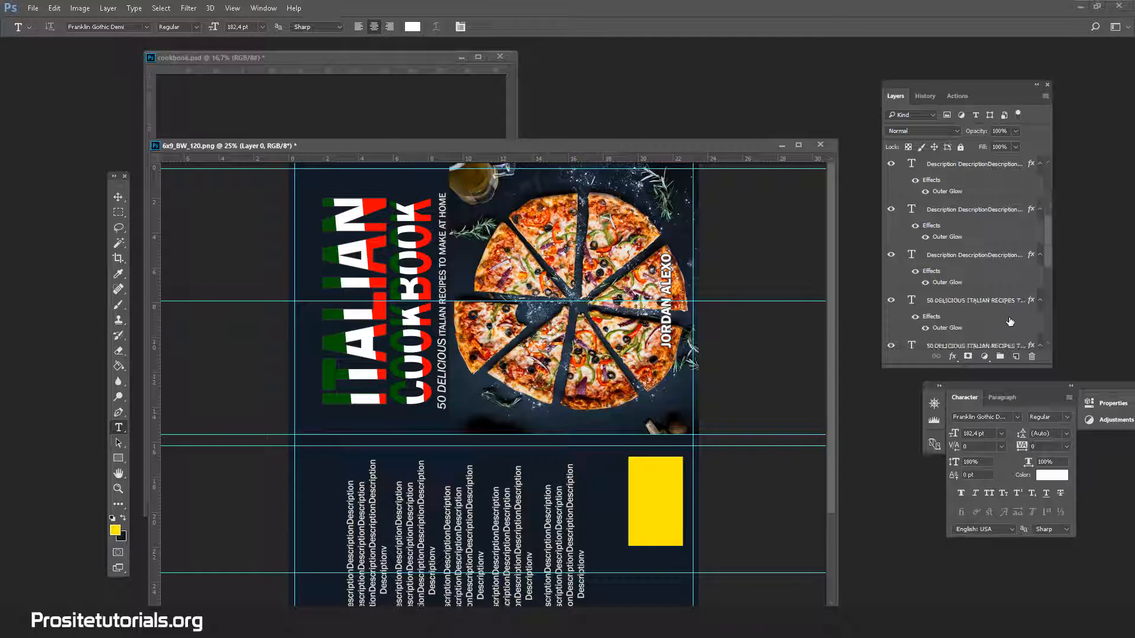
pyautogui.moveTo(977, 335); pyautogui.dragTo(964, 258)
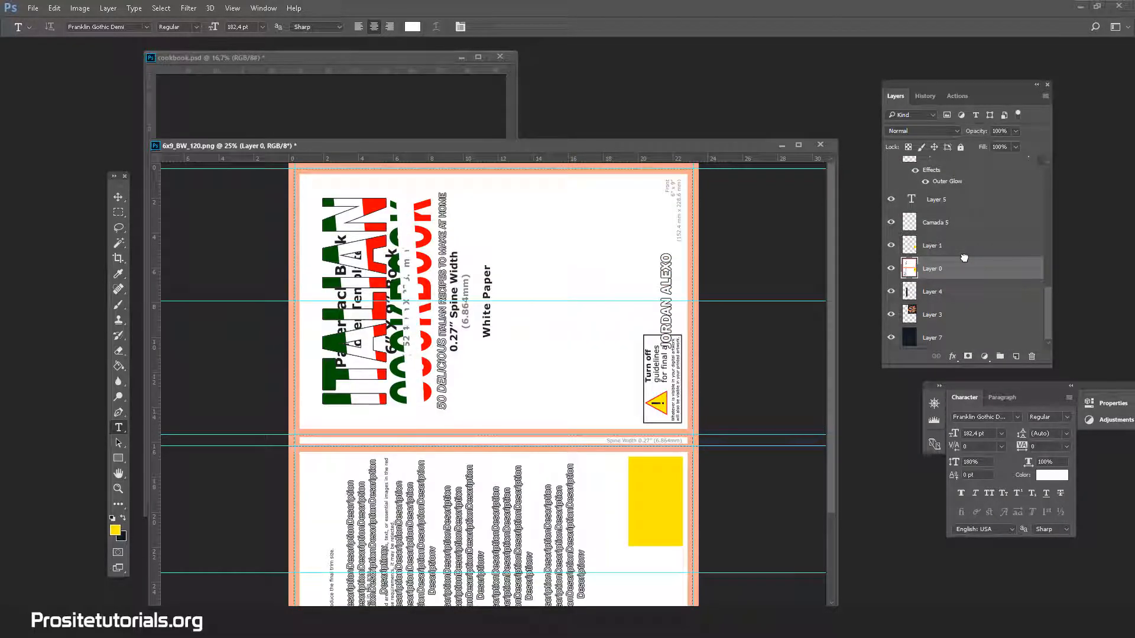
pyautogui.click(118, 488)
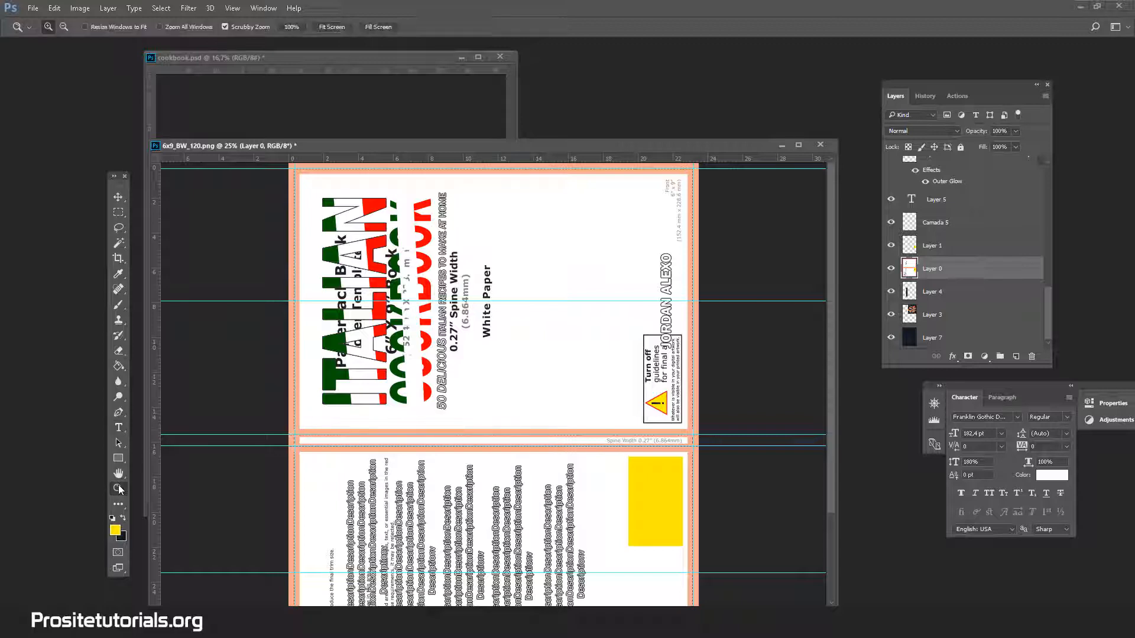
pyautogui.click(330, 444)
pyautogui.click(330, 444)
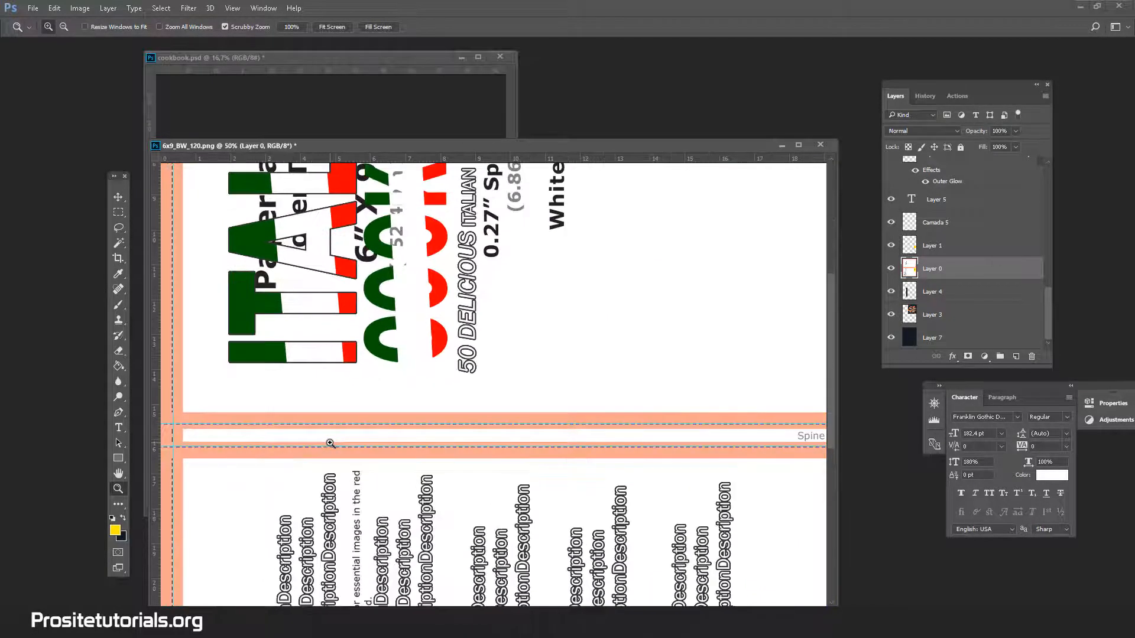
pyautogui.click(330, 443)
pyautogui.click(331, 444)
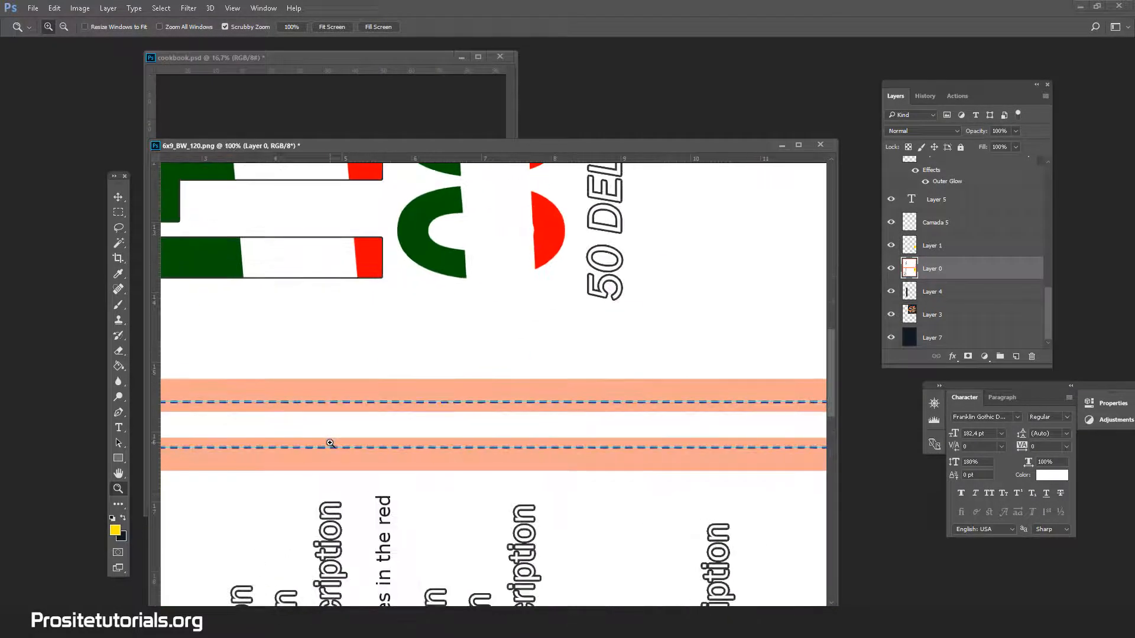
pyautogui.scroll(10, 937, 242)
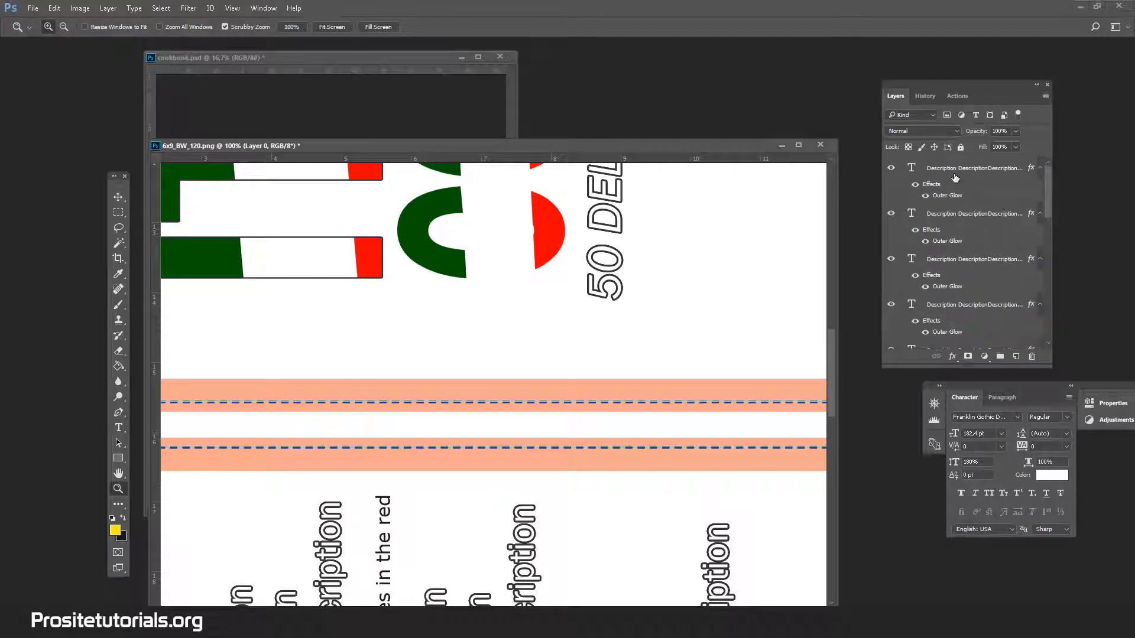
pyautogui.click(955, 177)
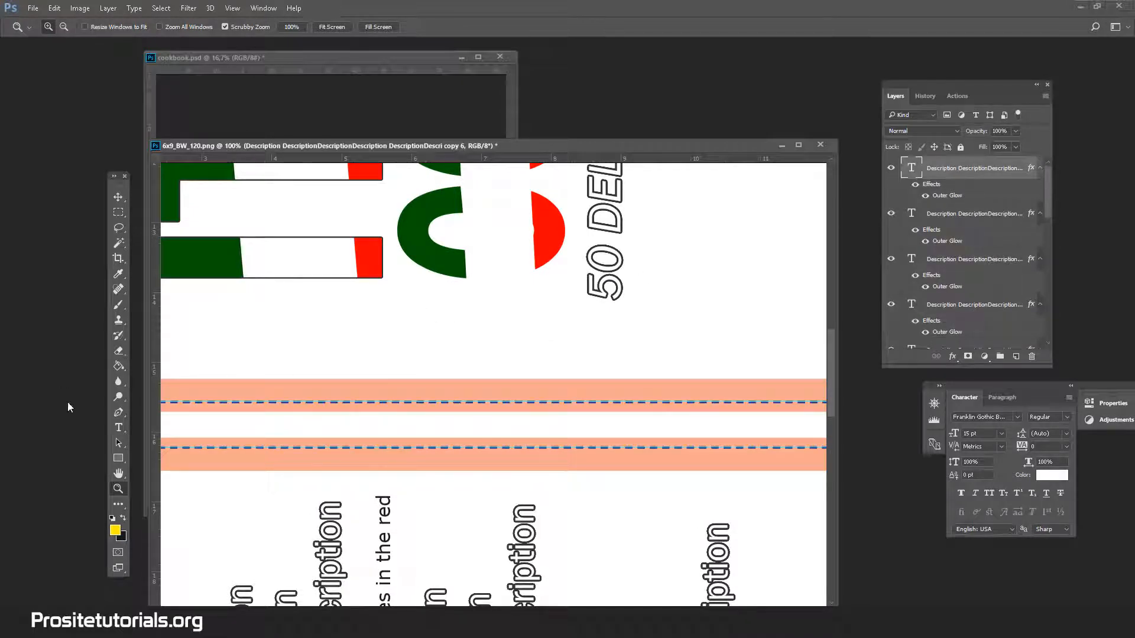
pyautogui.click(118, 428)
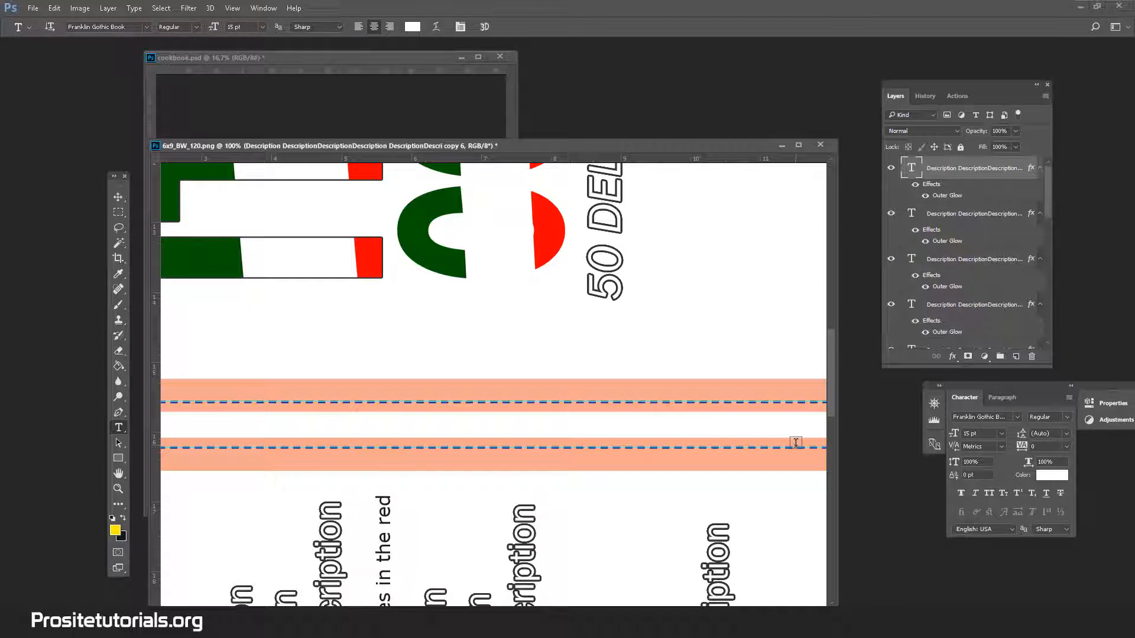
pyautogui.scroll(-1, 710, 448)
pyautogui.click(328, 514)
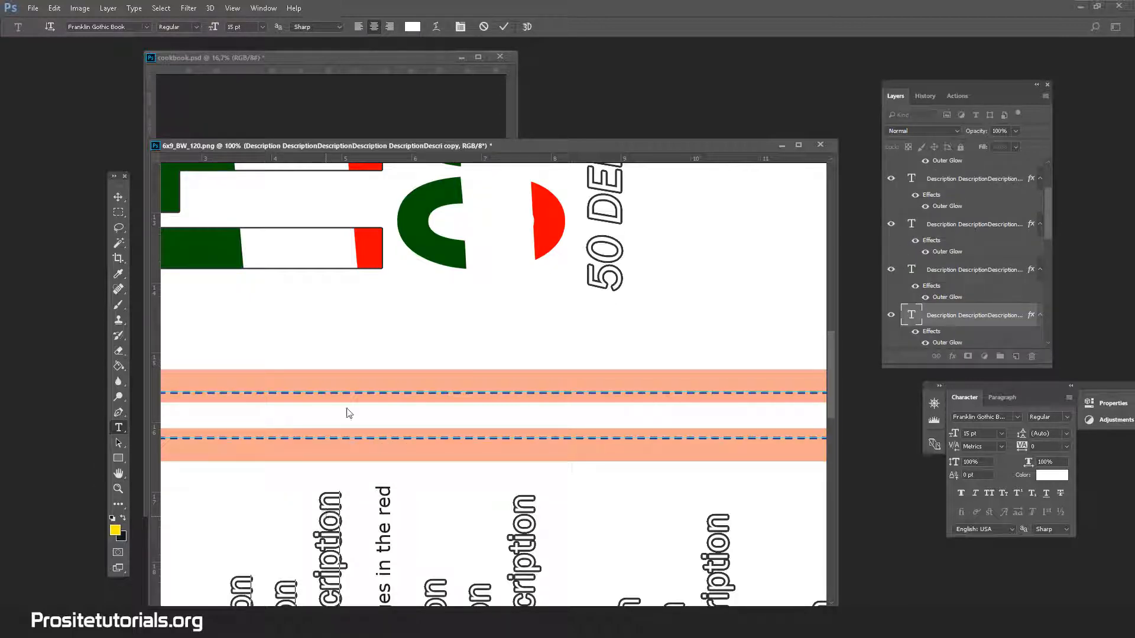
# Duplicate a back-cover description text layer and move the copy across the spine.
pyautogui.click(941, 318)
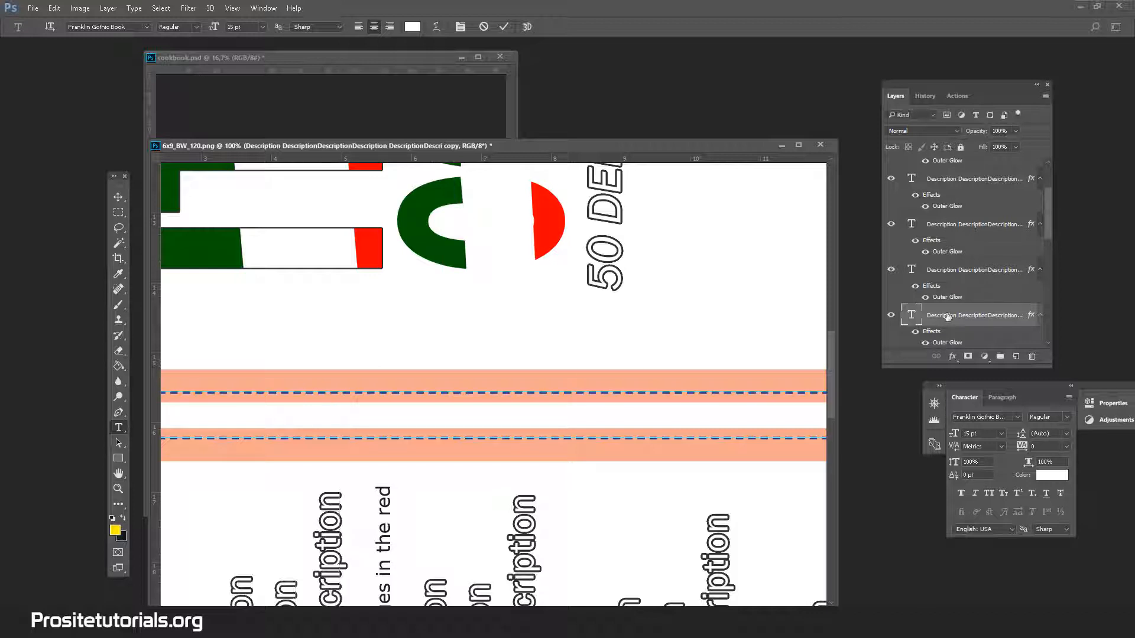
pyautogui.click(118, 198)
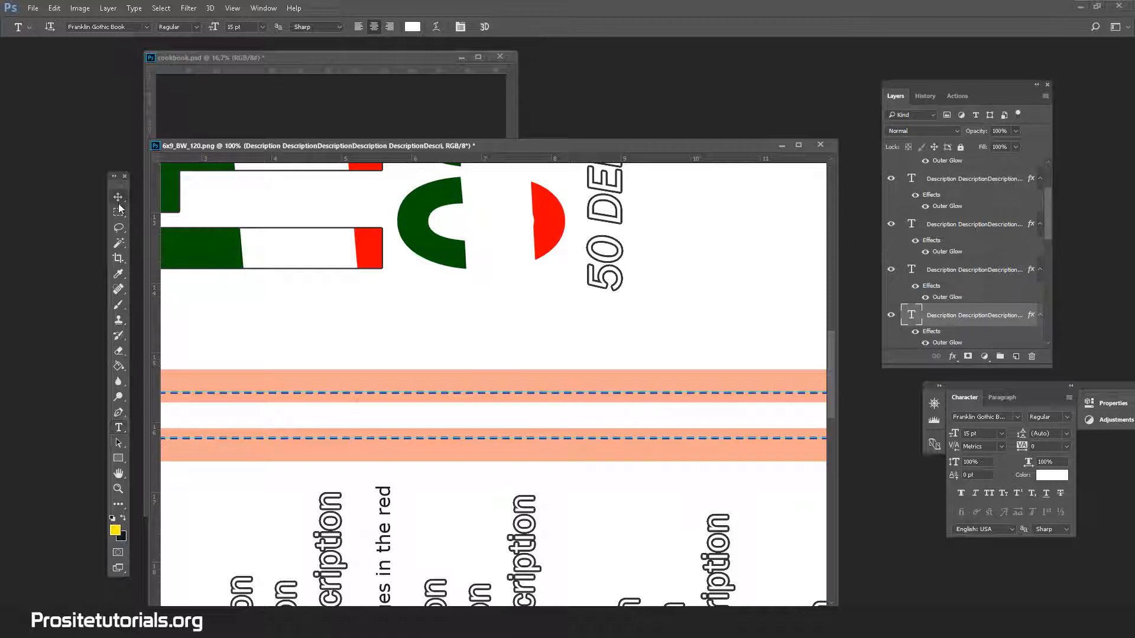
pyautogui.rightClick(968, 299)
pyautogui.rightClick(940, 317)
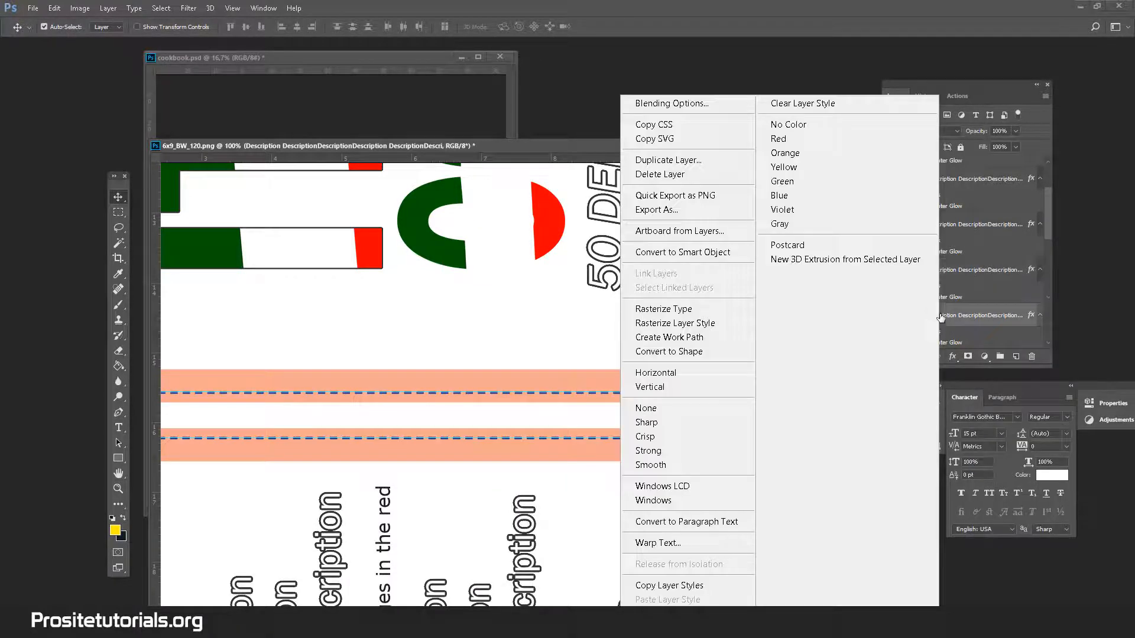
pyautogui.click(684, 161)
pyautogui.click(678, 189)
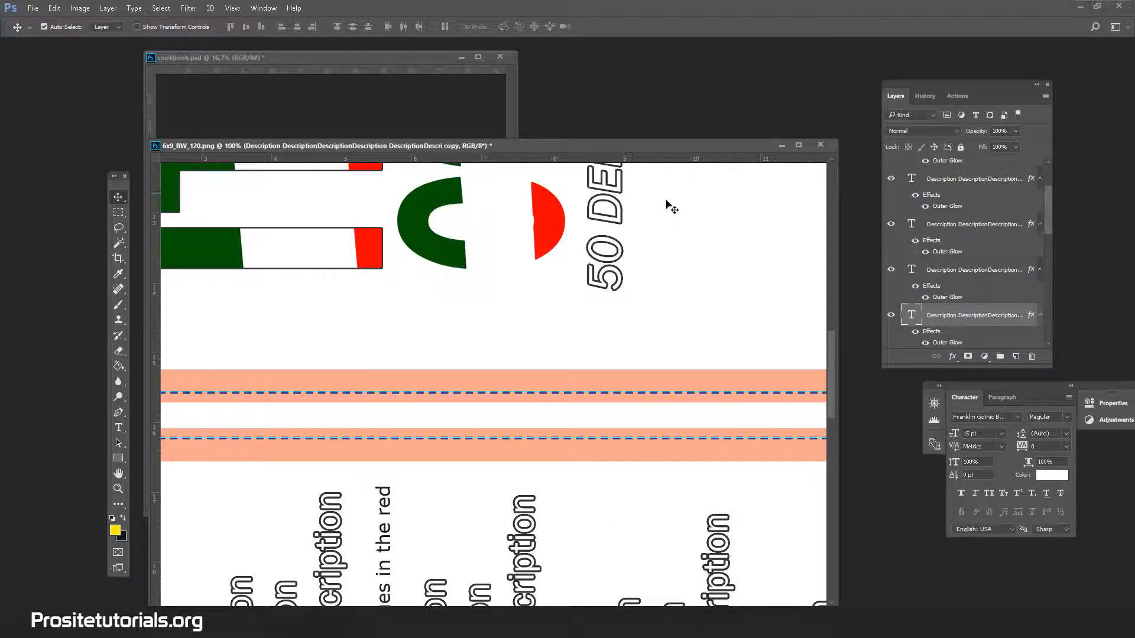
pyautogui.moveTo(333, 524); pyautogui.dragTo(468, 304)
# Replace all the text in the copied description layer with the author's name.
pyautogui.click(118, 428)
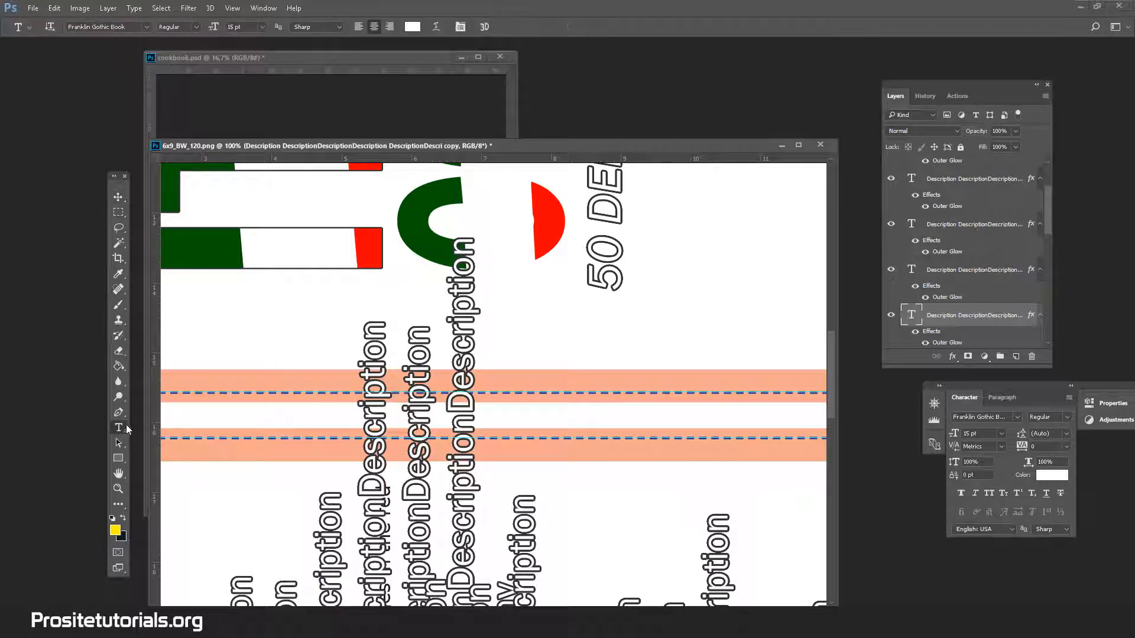
pyautogui.click(468, 461)
pyautogui.hotkey('ctrl', 'a')
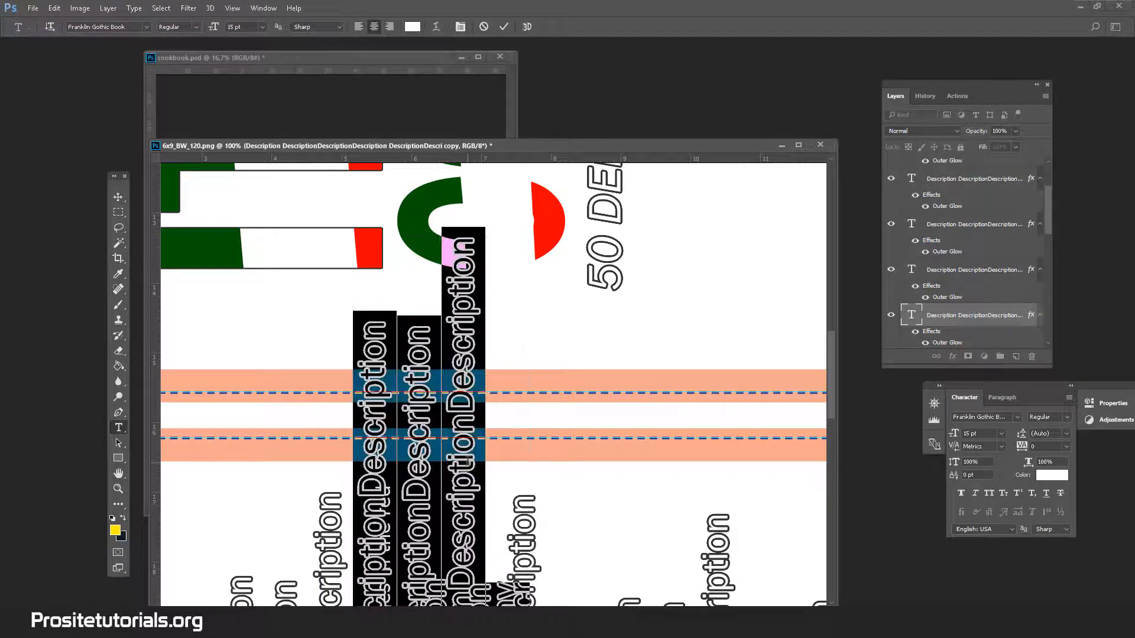
pyautogui.hotkey('ctrl', 'v')
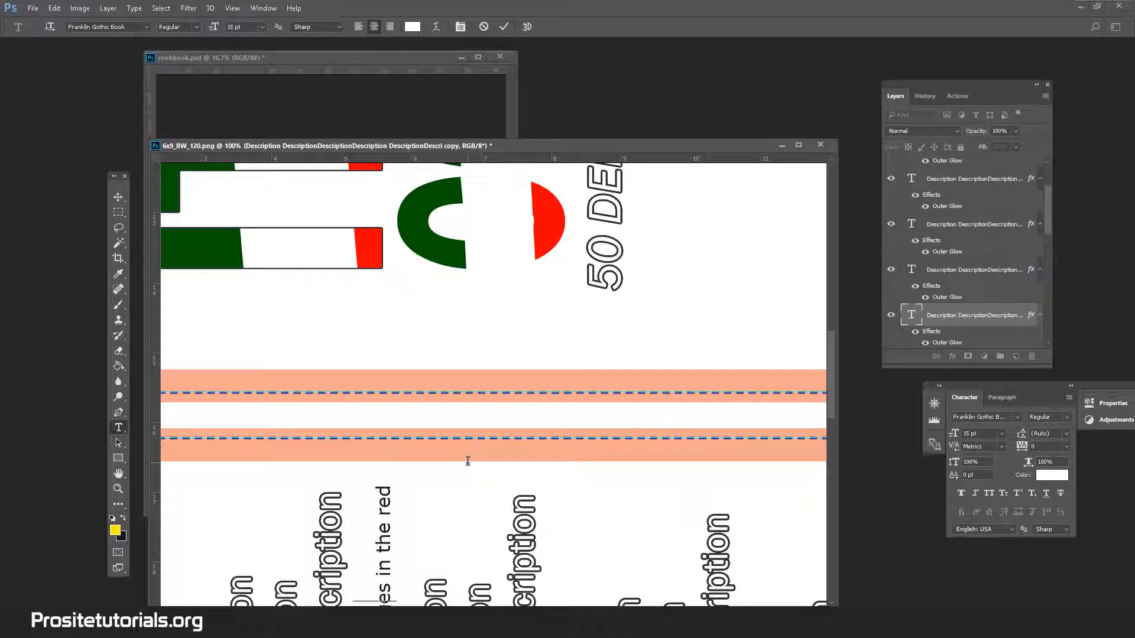
pyautogui.write('xo')
pyautogui.hotkey('shift', 'Left')
pyautogui.hotkey('shift', 'Left')
pyautogui.click(118, 198)
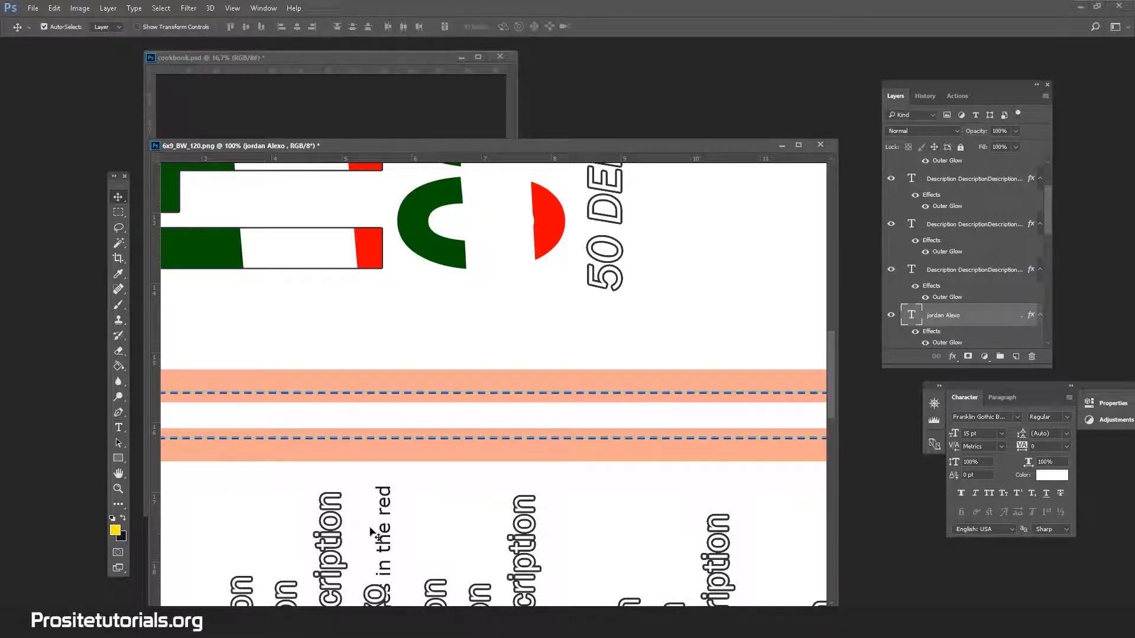
# Move the author's name text over the spine and rotate it about 90° clockwise so it reads along the spine.
pyautogui.moveTo(378, 595); pyautogui.dragTo(438, 294)
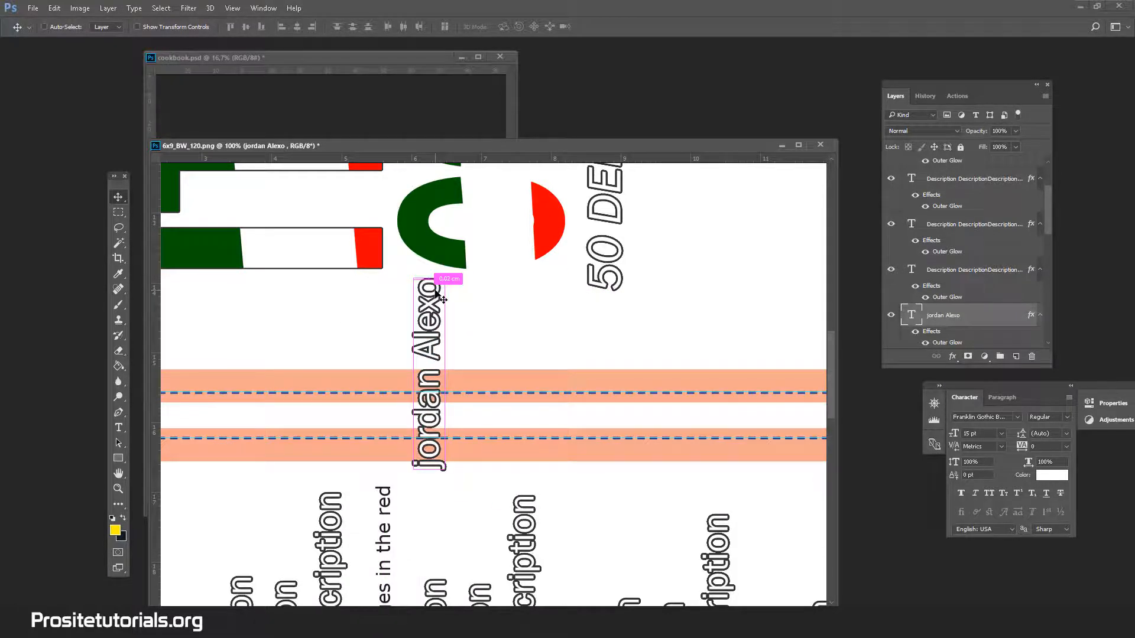
pyautogui.hotkey('ctrl', 't')
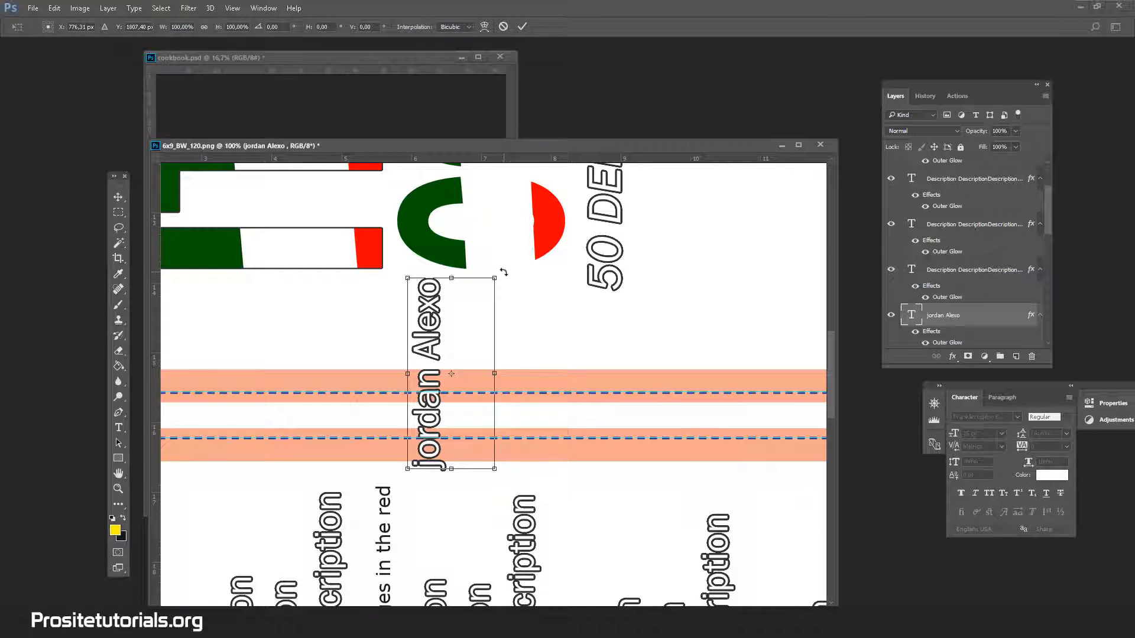
pyautogui.moveTo(502, 272); pyautogui.dragTo(504, 402)
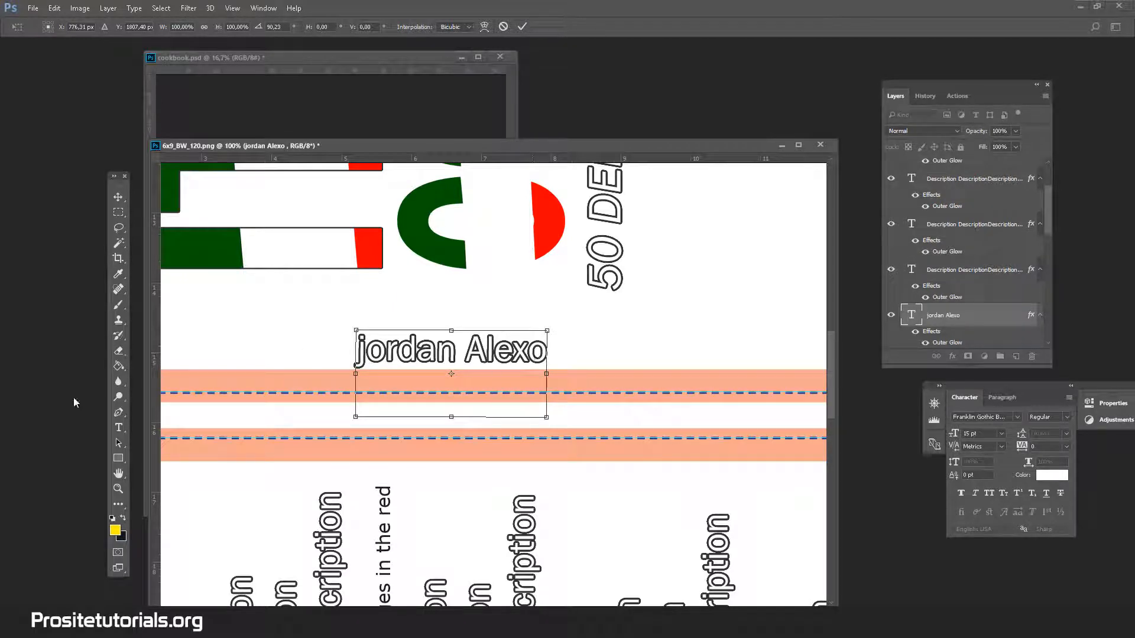
pyautogui.click(118, 428)
pyautogui.click(505, 240)
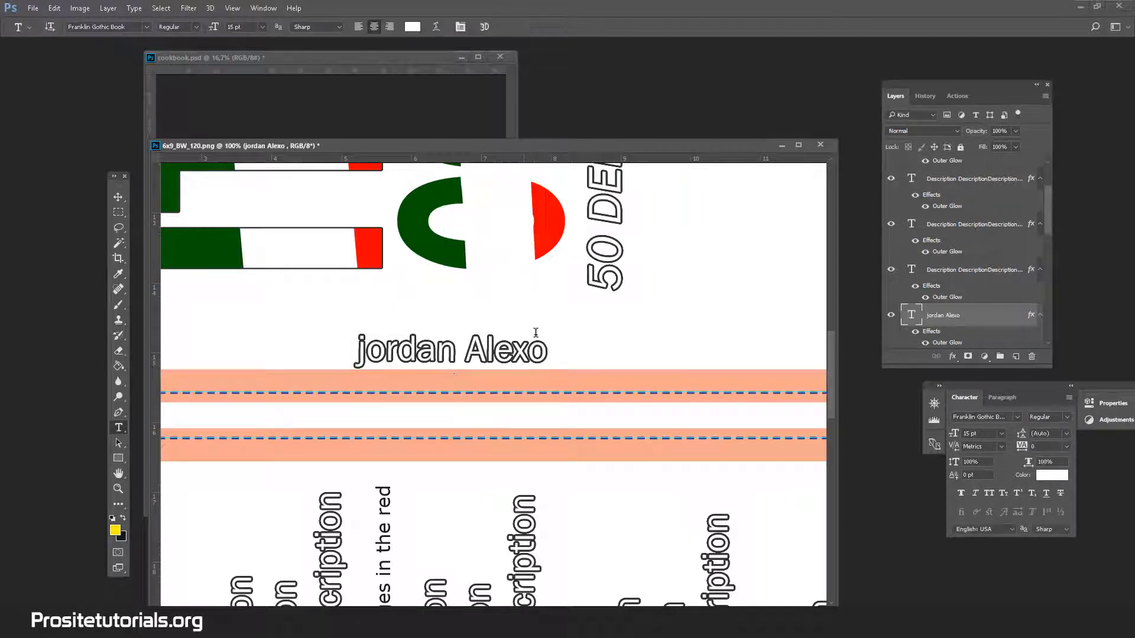
# Remove the trailing space after the author's name and move the text into the white strip of the spine.
pyautogui.click(544, 351)
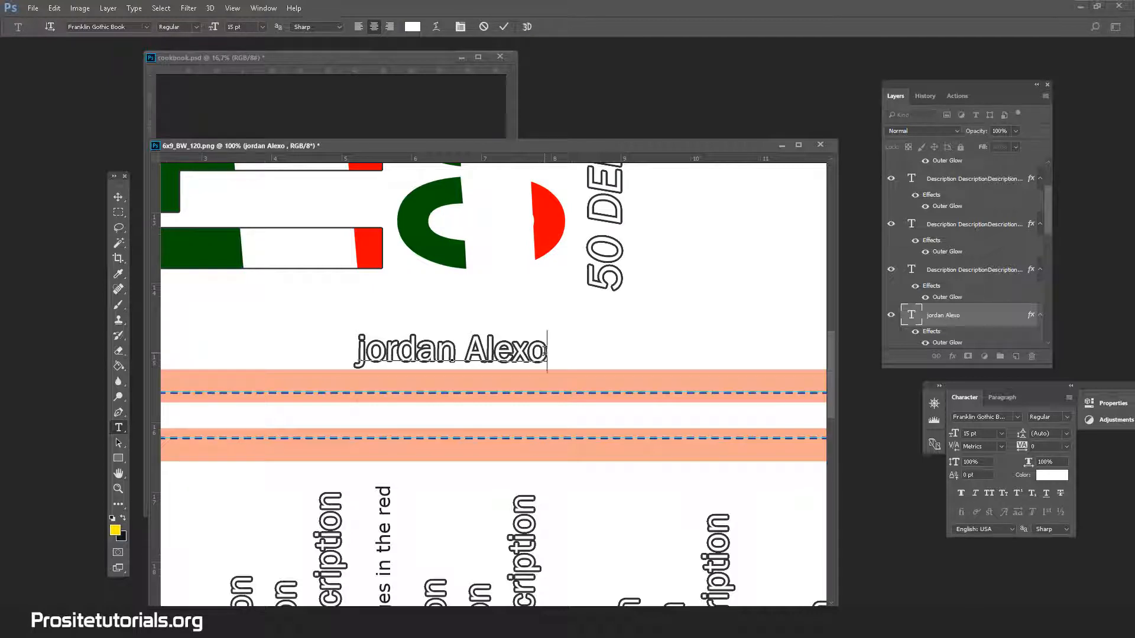
pyautogui.click(120, 198)
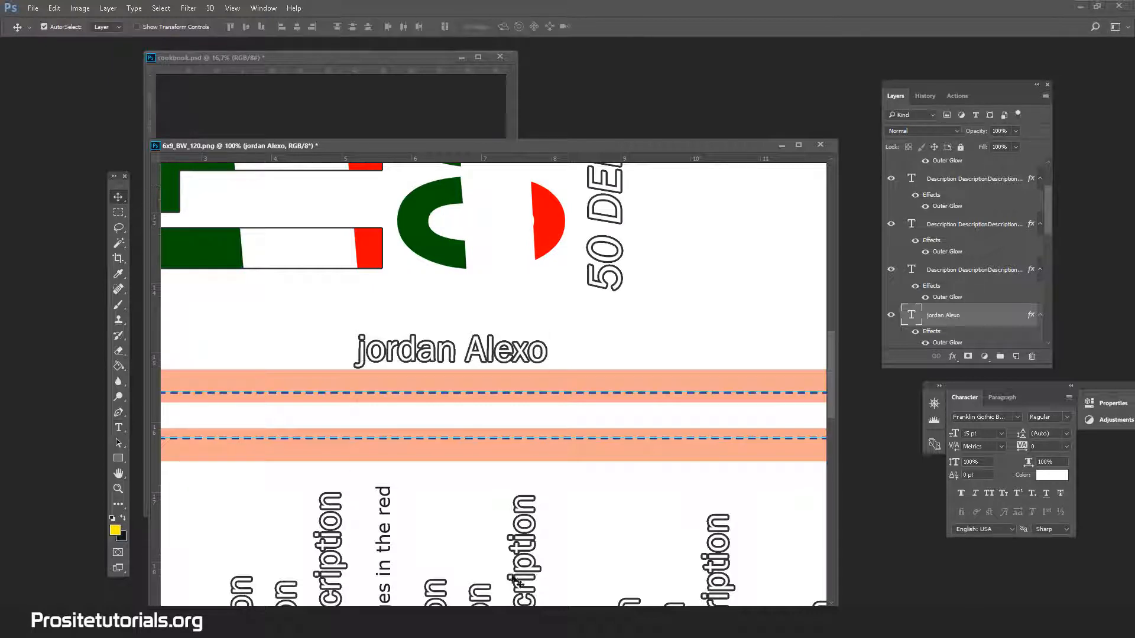
pyautogui.moveTo(379, 345); pyautogui.dragTo(325, 419)
# Capitalize the first letter of the author's name on the spine.
pyautogui.click(119, 428)
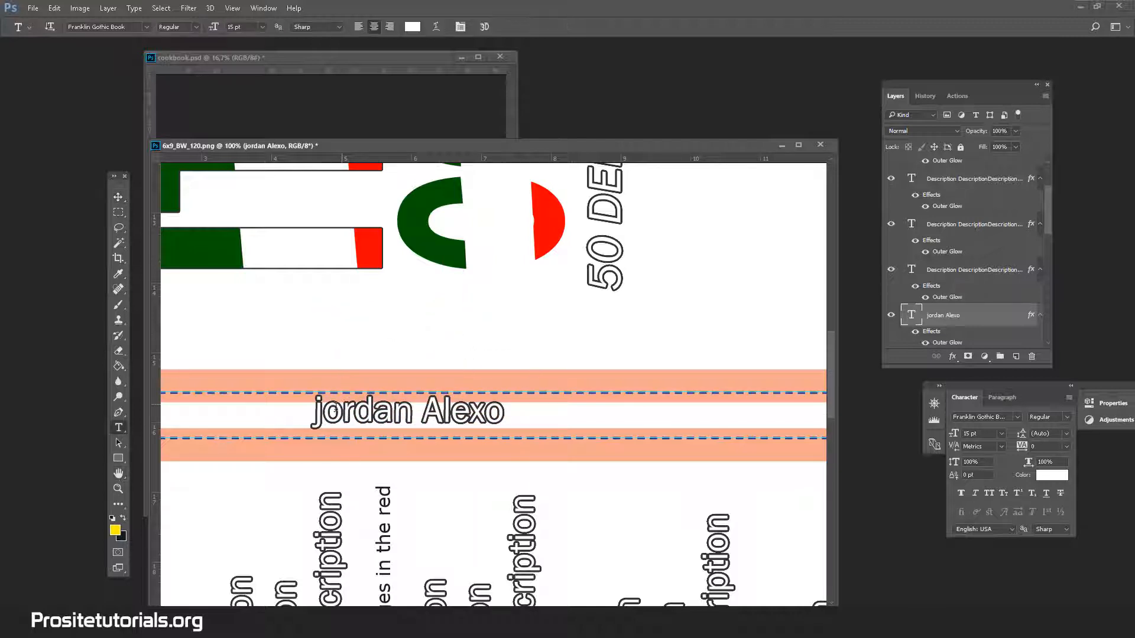
pyautogui.click(328, 413)
pyautogui.press('BackSpace')
pyautogui.write('J')
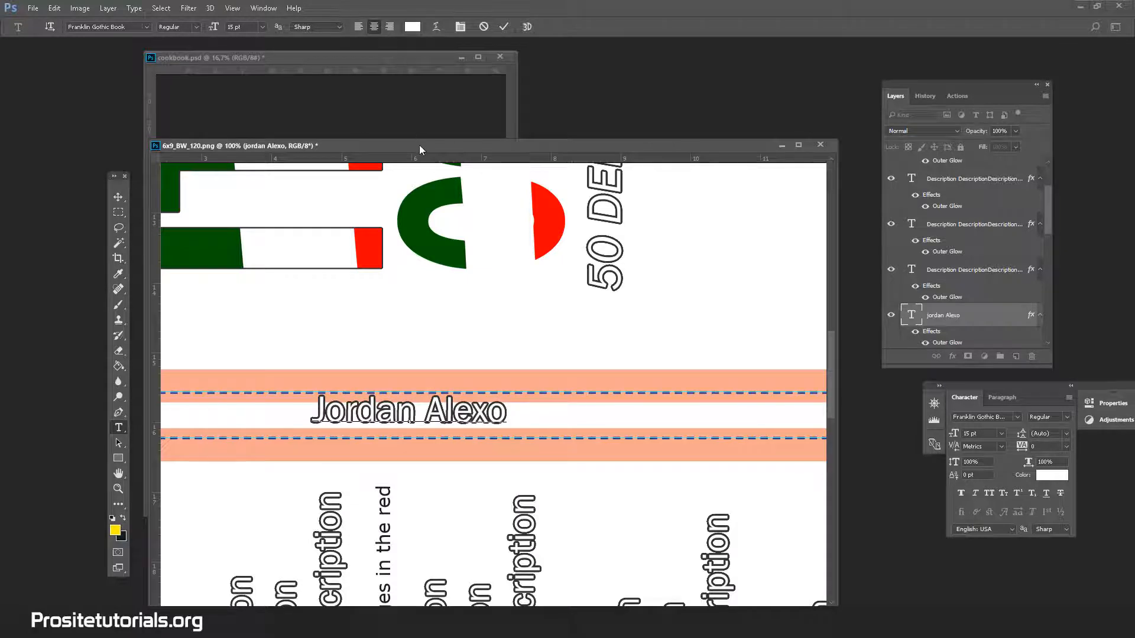
pyautogui.click(443, 100)
# Move the author's name to the left end of the spine's white strip, just inside the red margin.
pyautogui.moveTo(582, 150); pyautogui.dragTo(604, 84)
pyautogui.moveTo(395, 551); pyautogui.dragTo(327, 551)
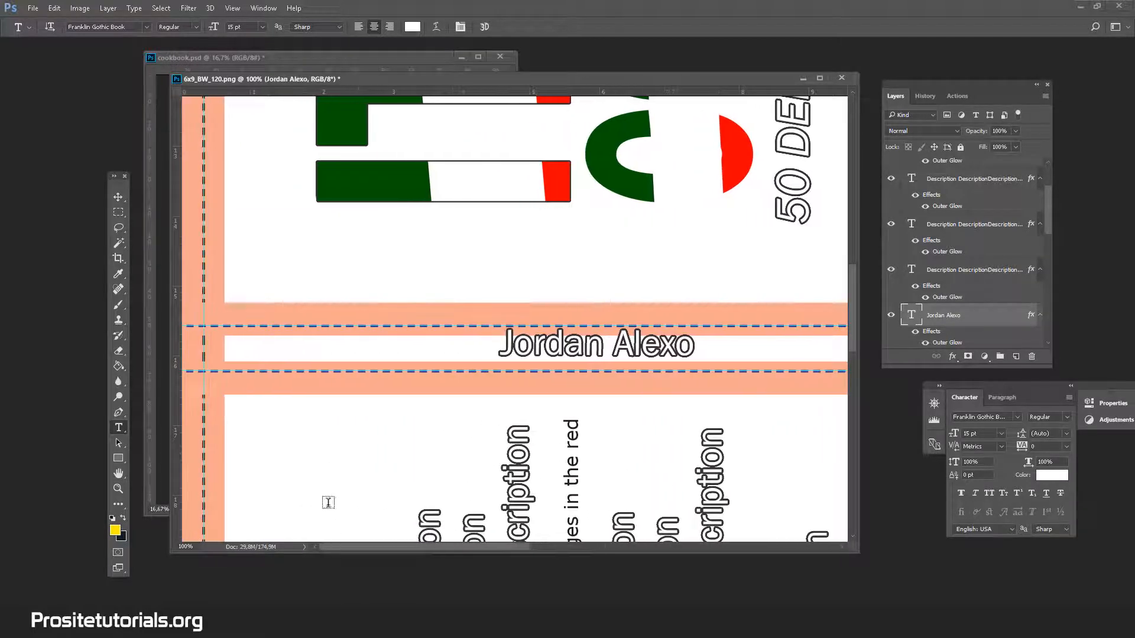
pyautogui.click(118, 197)
pyautogui.moveTo(596, 348); pyautogui.dragTo(384, 354)
pyautogui.moveTo(309, 360); pyautogui.dragTo(302, 360)
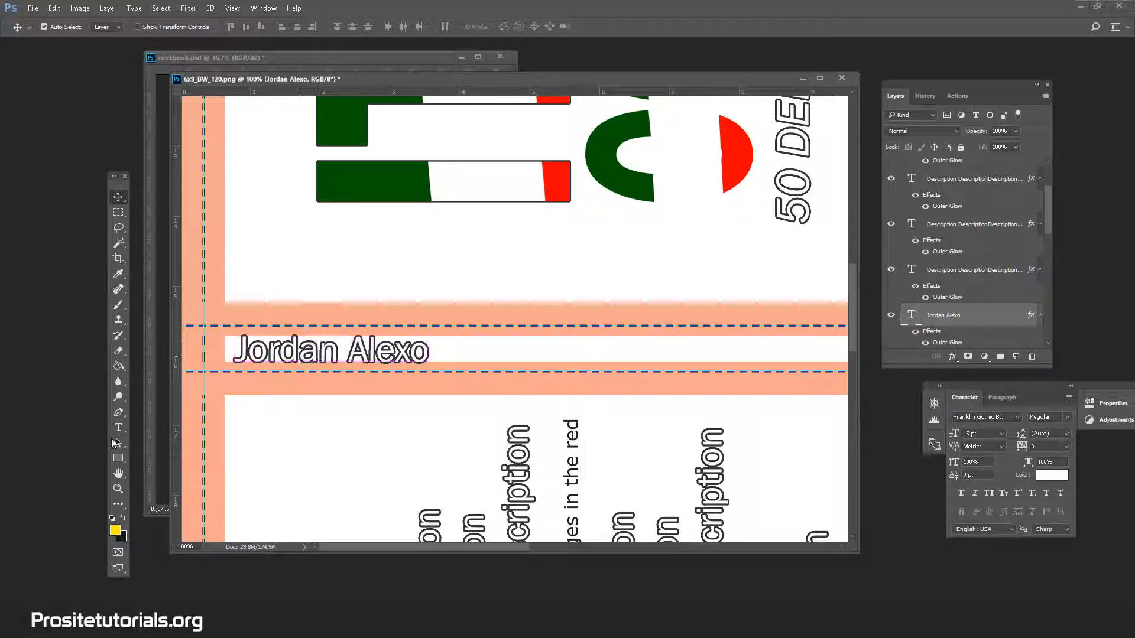
# Set the author's name on the spine to 10 pt and recentre it between the red margins.
pyautogui.click(119, 427)
pyautogui.tripleClick(313, 359)
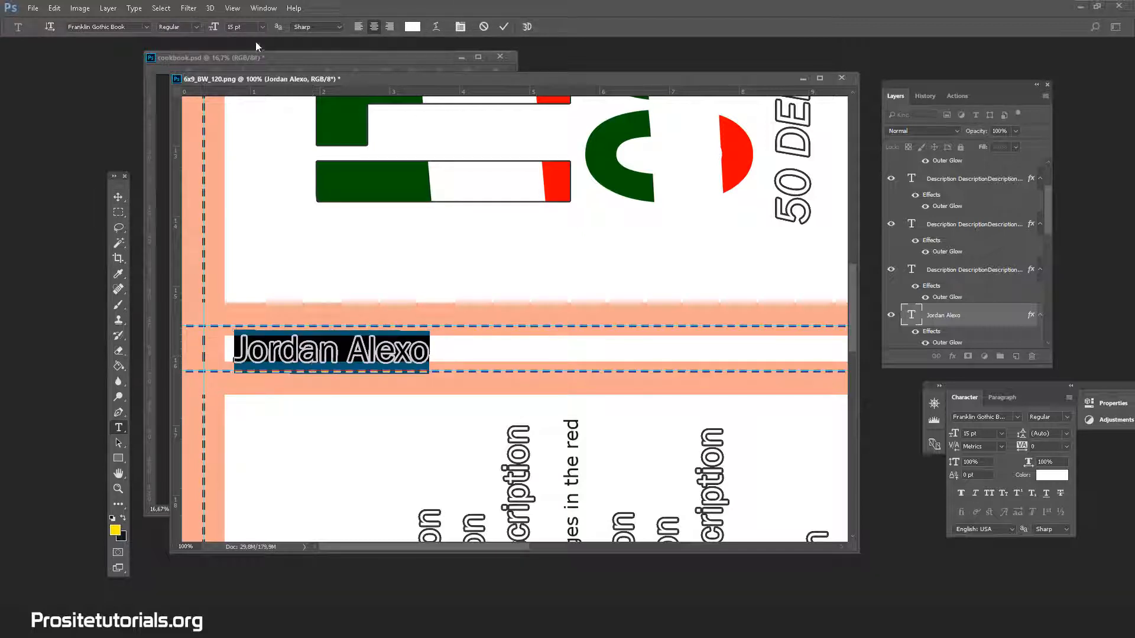
pyautogui.click(262, 27)
pyautogui.click(258, 131)
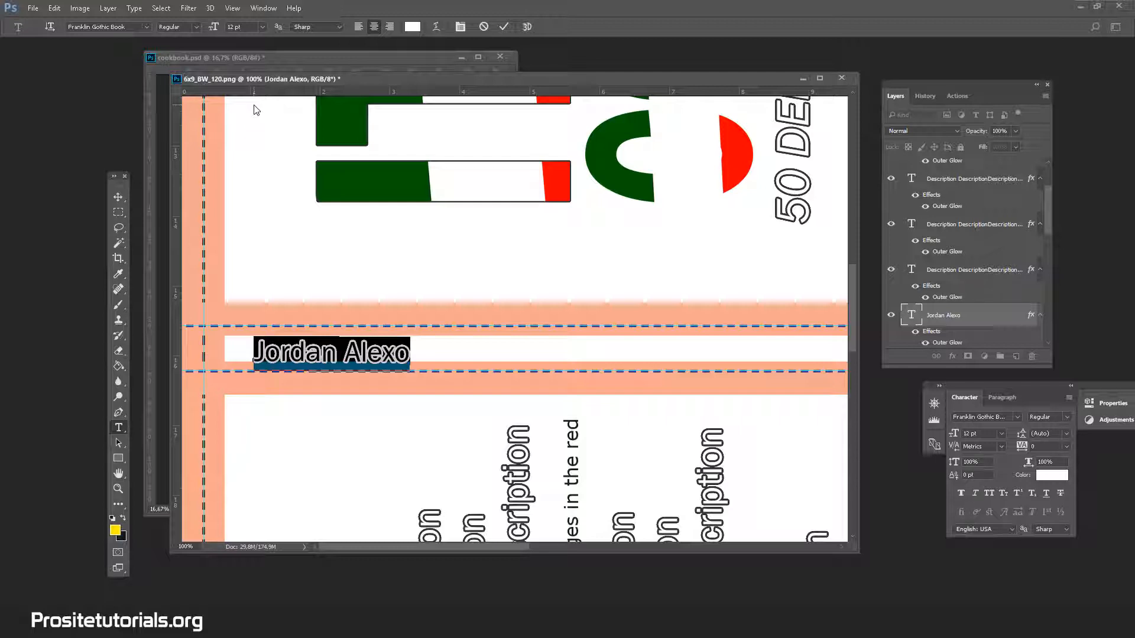
pyautogui.click(254, 106)
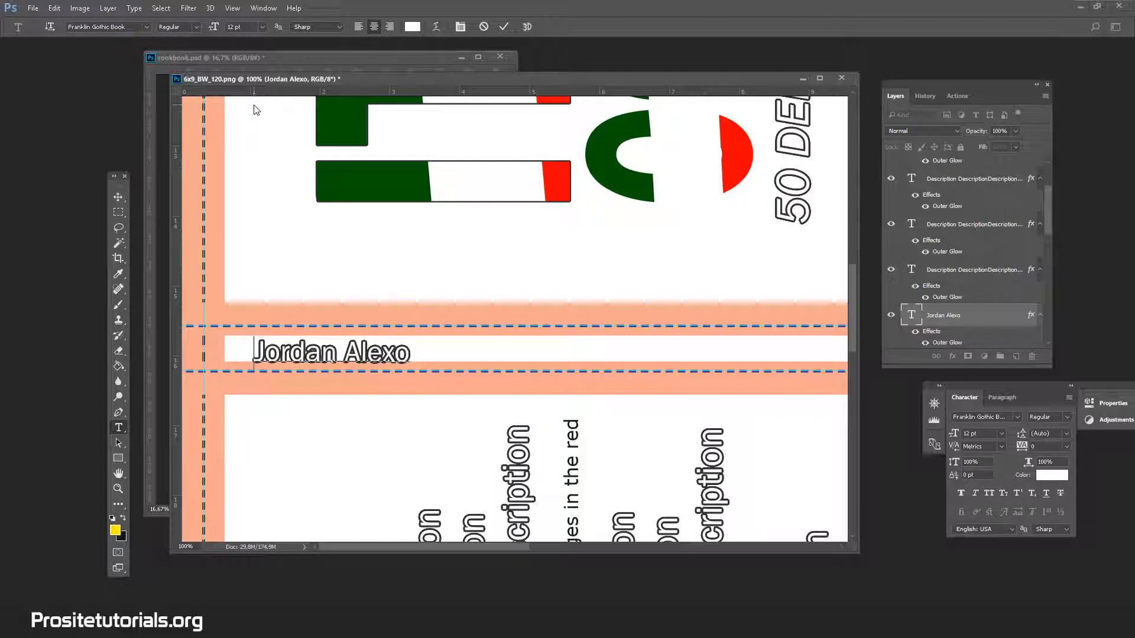
pyautogui.hotkey('ctrl', 'a')
pyautogui.click(263, 28)
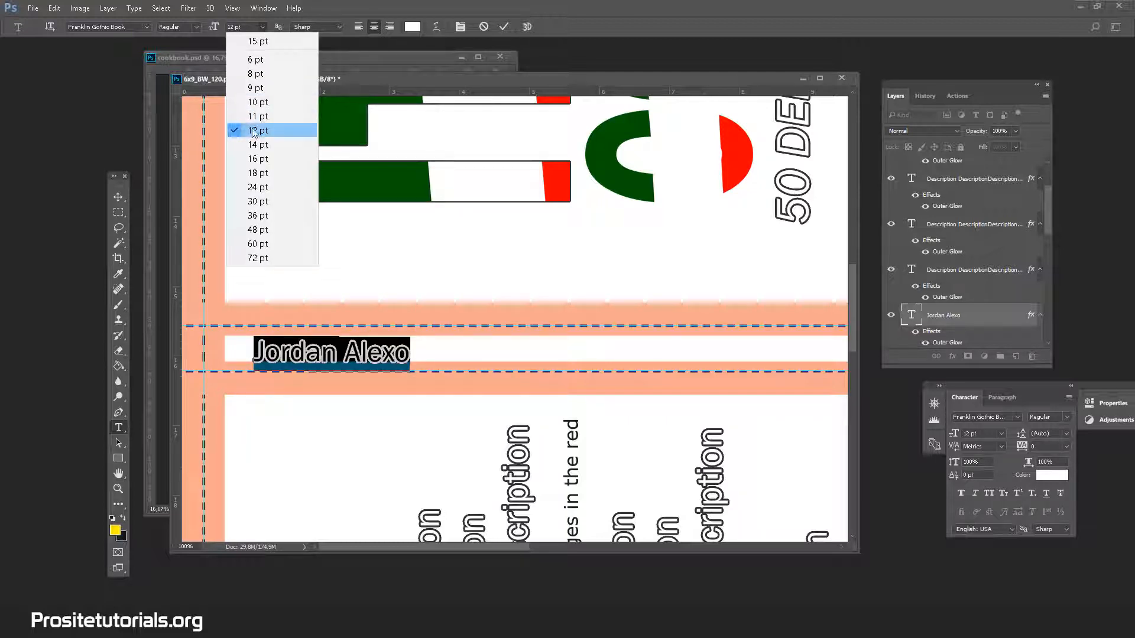
pyautogui.click(264, 107)
pyautogui.click(118, 197)
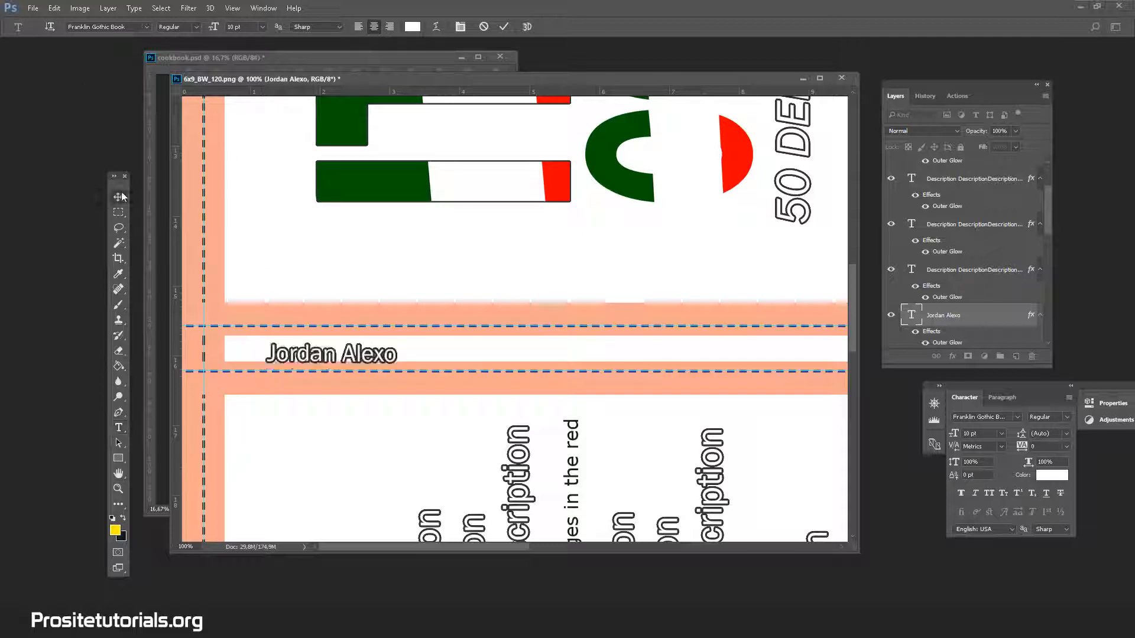
pyautogui.moveTo(274, 330); pyautogui.dragTo(258, 324)
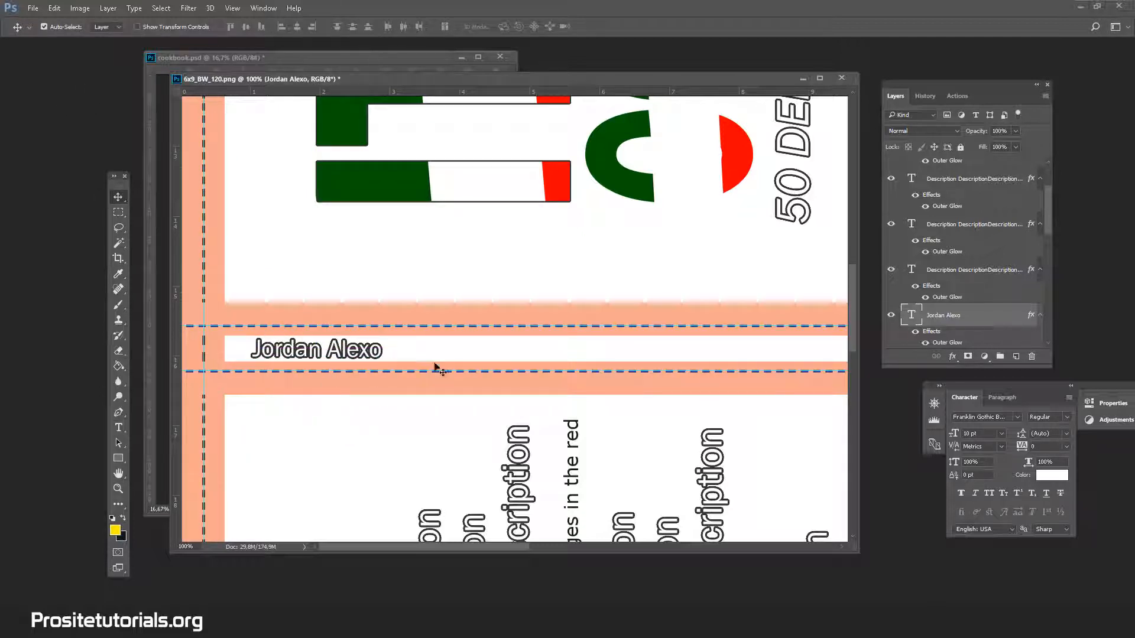
# Duplicate the spine's author name layer and replace the copy's text with "Italian Cookbook".
pyautogui.rightClick(998, 315)
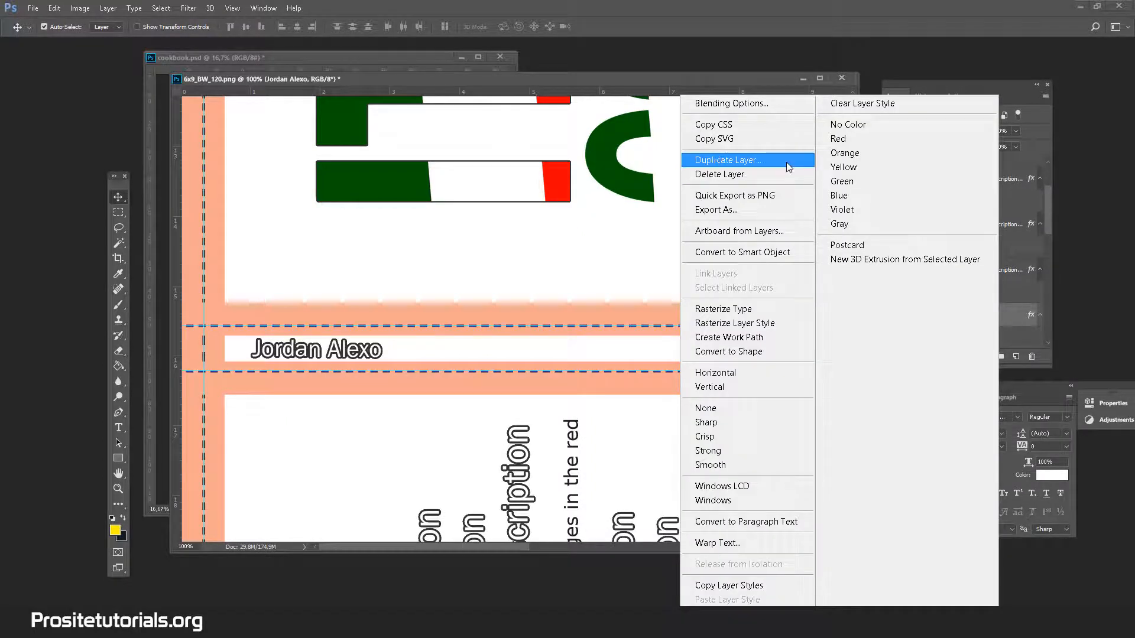
pyautogui.click(786, 162)
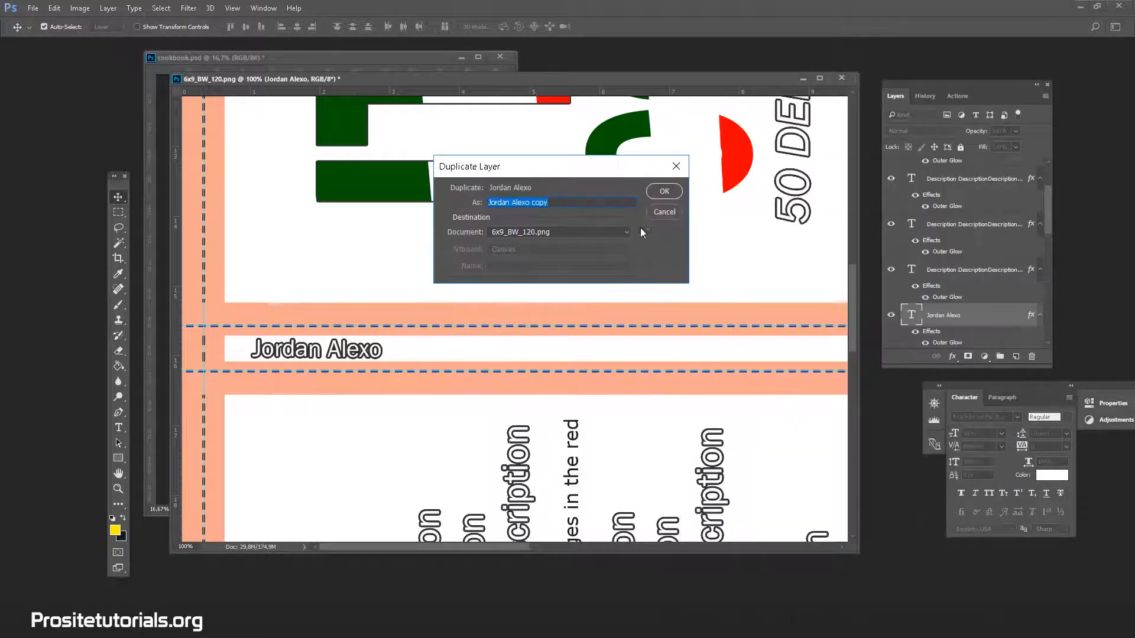
pyautogui.click(675, 196)
pyautogui.click(119, 427)
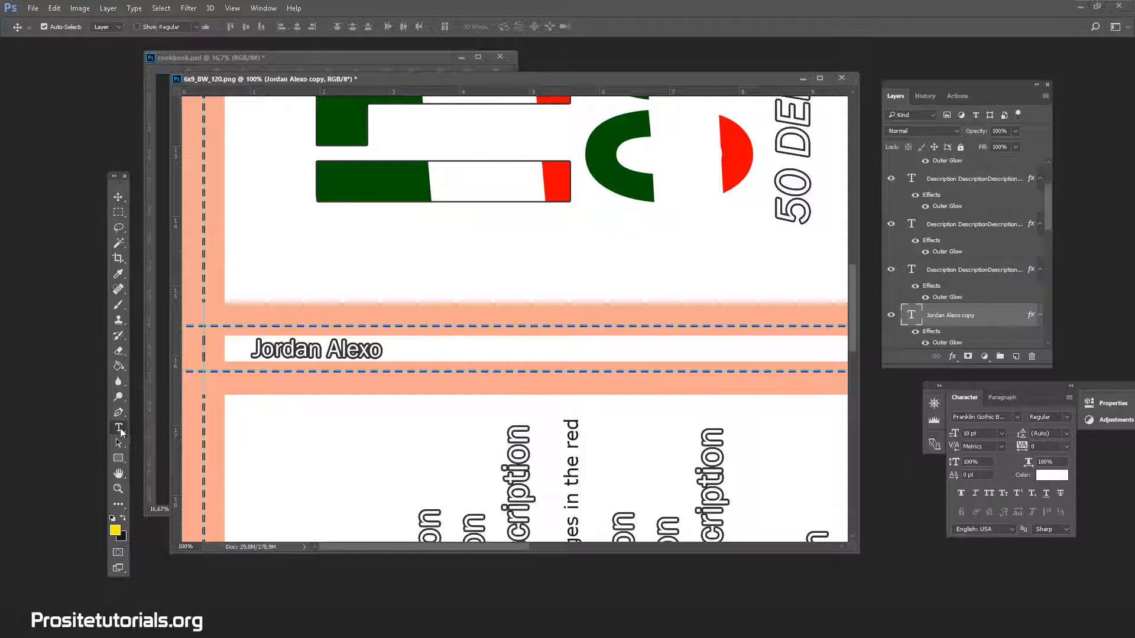
pyautogui.tripleClick(334, 351)
pyautogui.click(319, 355)
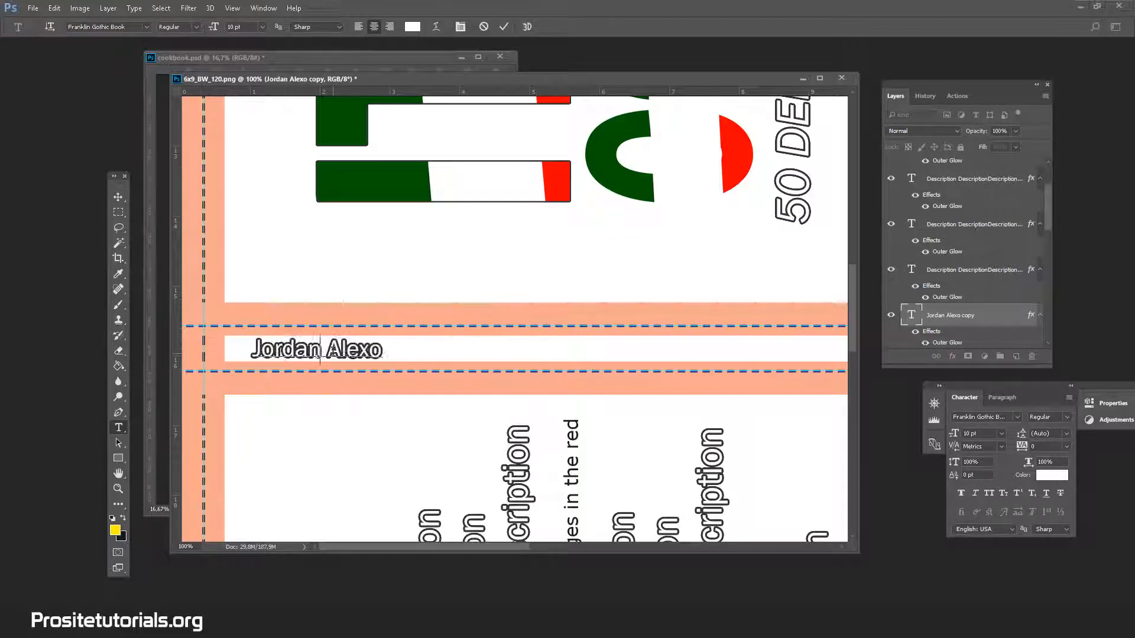
pyautogui.write('Italian ')
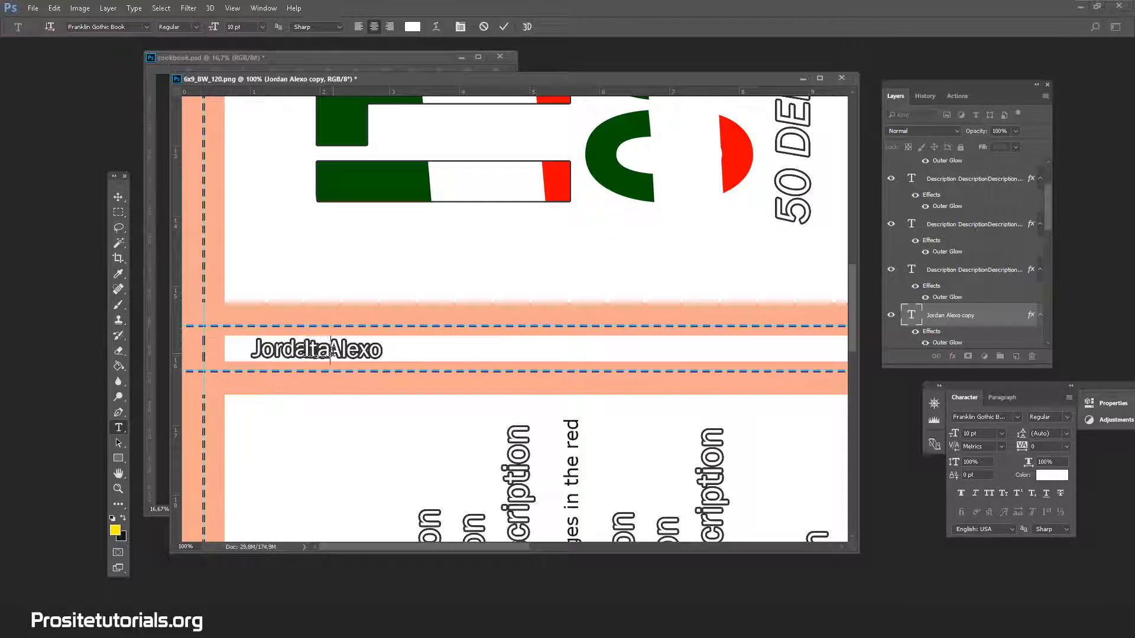
pyautogui.write('Cookbook')
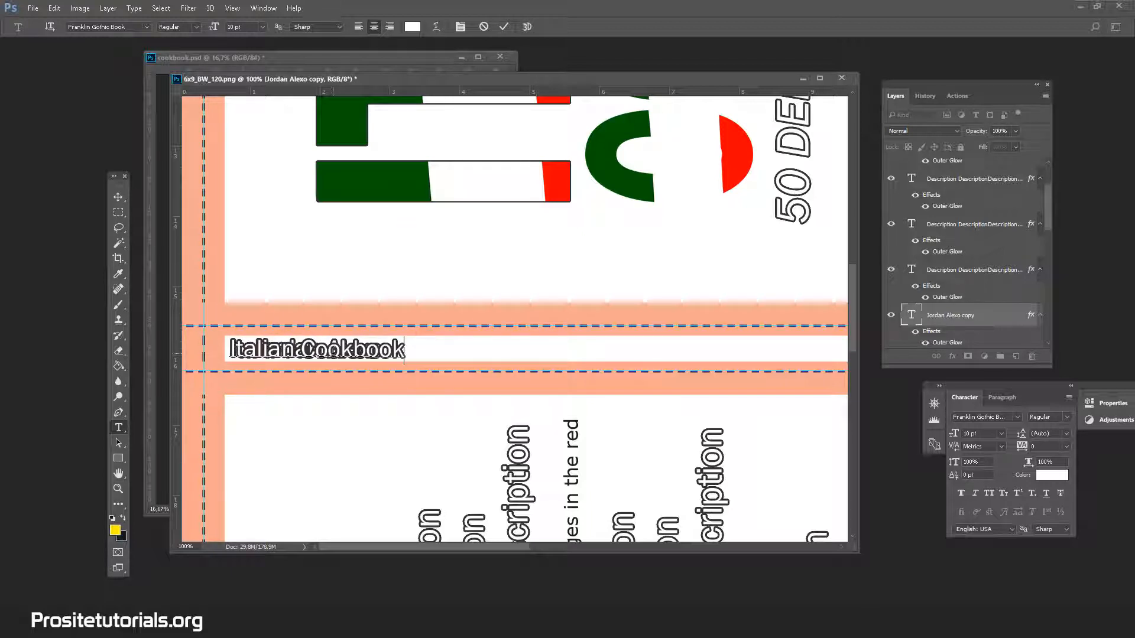
pyautogui.click(119, 196)
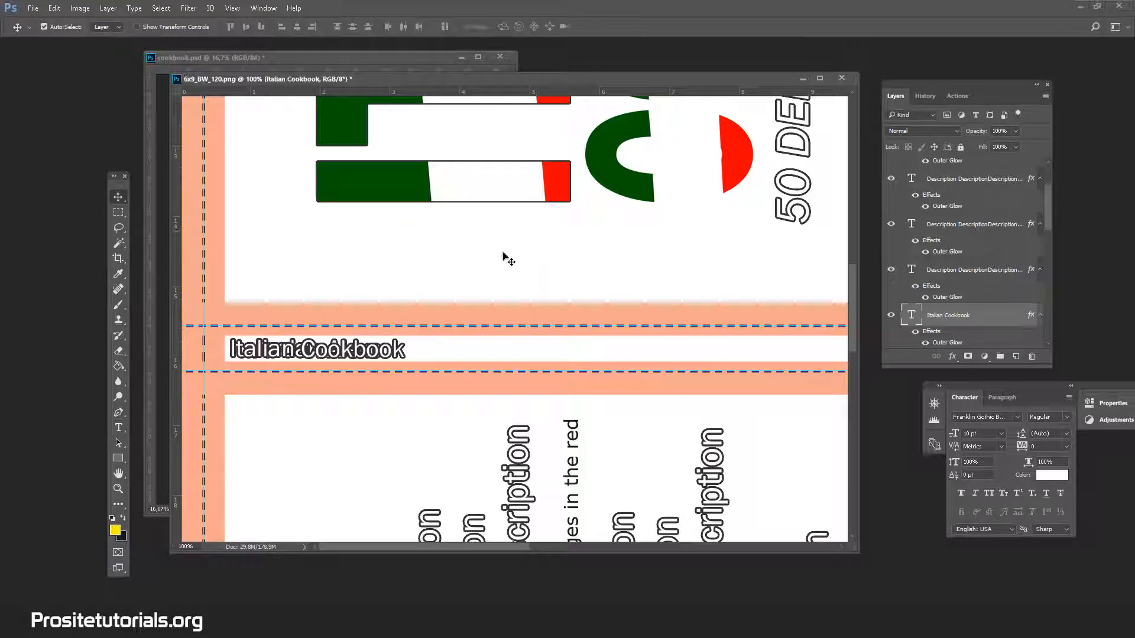
# Move the "Italian Cookbook" text along the spine to its opposite end, just inside the red margin.
pyautogui.moveTo(320, 355); pyautogui.dragTo(591, 355)
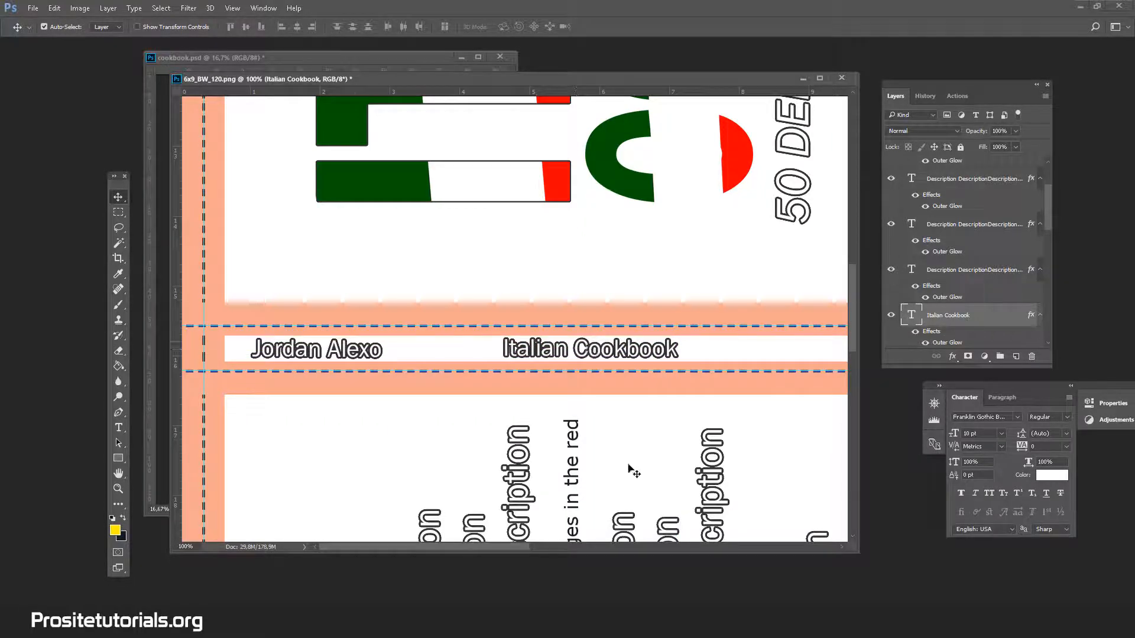
pyautogui.moveTo(524, 544); pyautogui.dragTo(655, 535)
pyautogui.moveTo(242, 354); pyautogui.dragTo(698, 354)
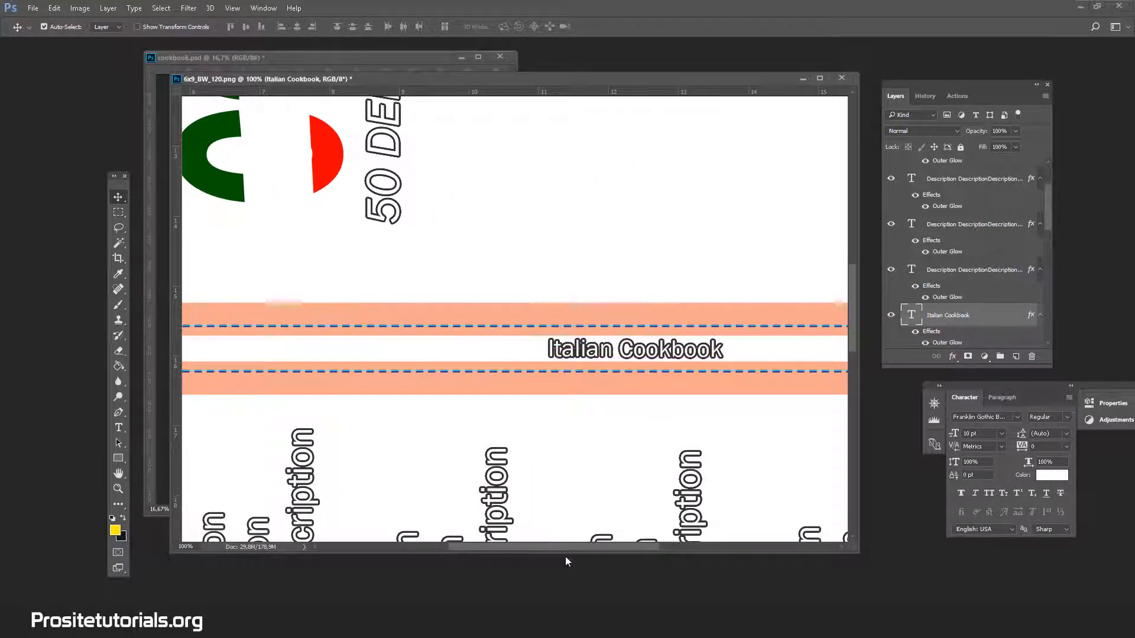
pyautogui.moveTo(603, 542); pyautogui.dragTo(749, 533)
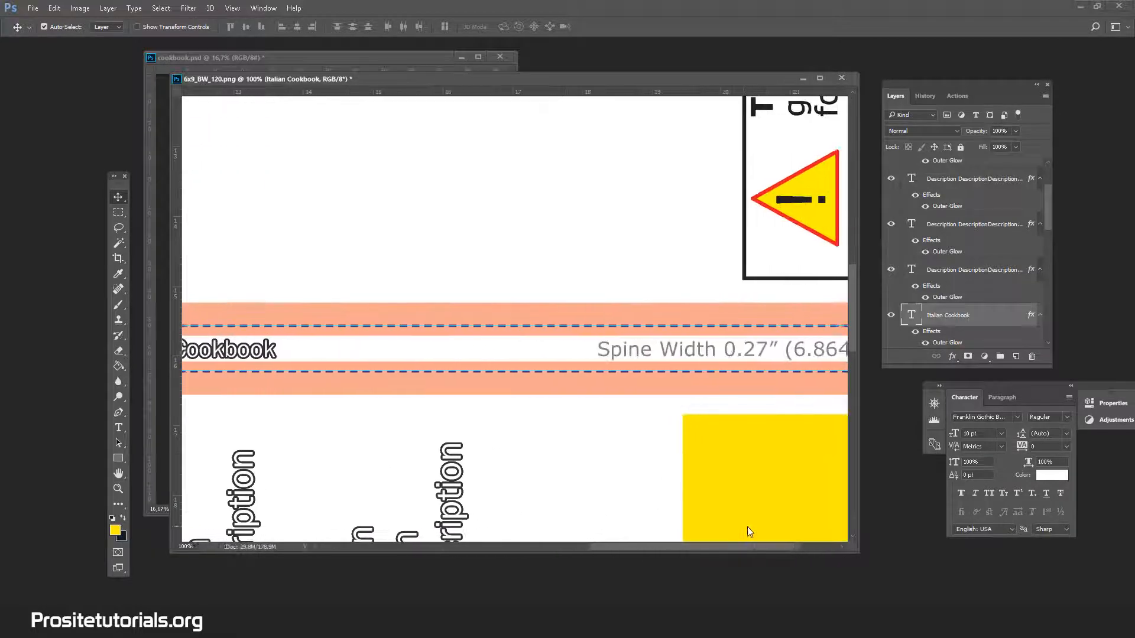
pyautogui.moveTo(210, 353); pyautogui.dragTo(784, 350)
pyautogui.moveTo(615, 545); pyautogui.dragTo(658, 545)
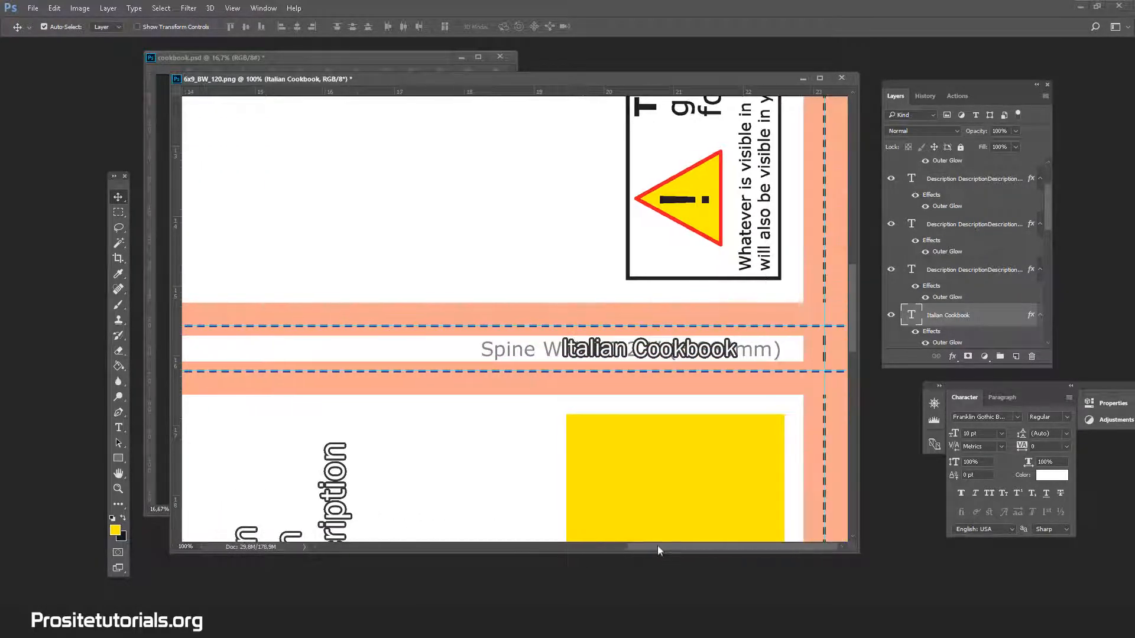
pyautogui.moveTo(692, 356); pyautogui.dragTo(730, 352)
# Rotate the whole canvas 90° clockwise to bring the cover back upright.
pyautogui.click(118, 489)
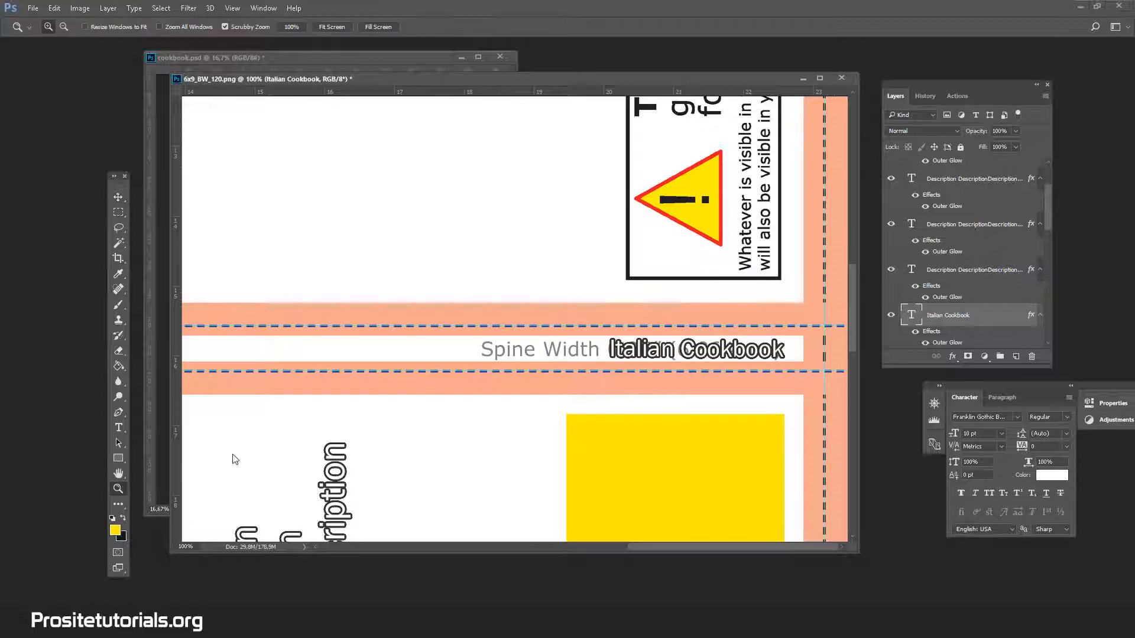
pyautogui.hotkey('ctrl', '-')
pyautogui.hotkey('ctrl', '-')
pyautogui.hotkey('ctrl', '-')
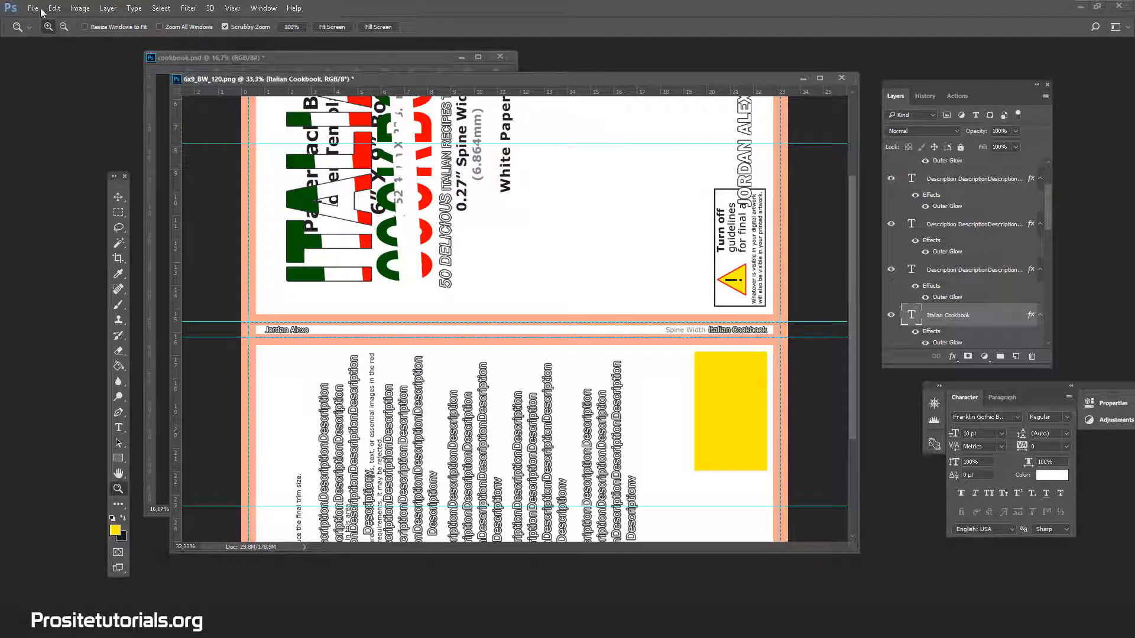
pyautogui.click(80, 8)
pyautogui.moveTo(120, 143)
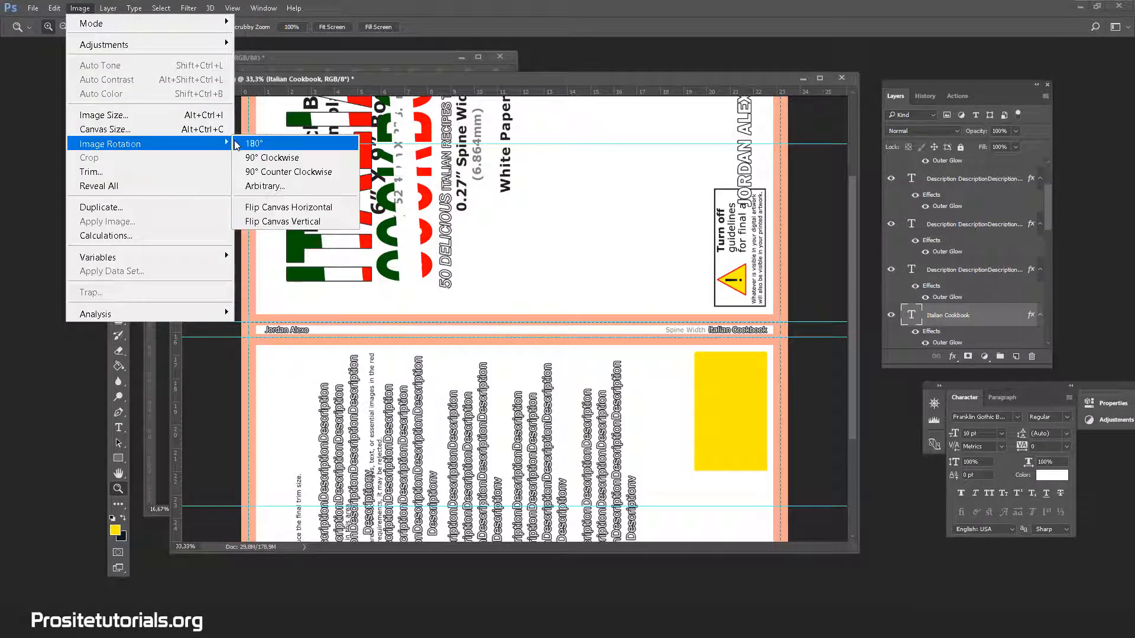
pyautogui.click(262, 161)
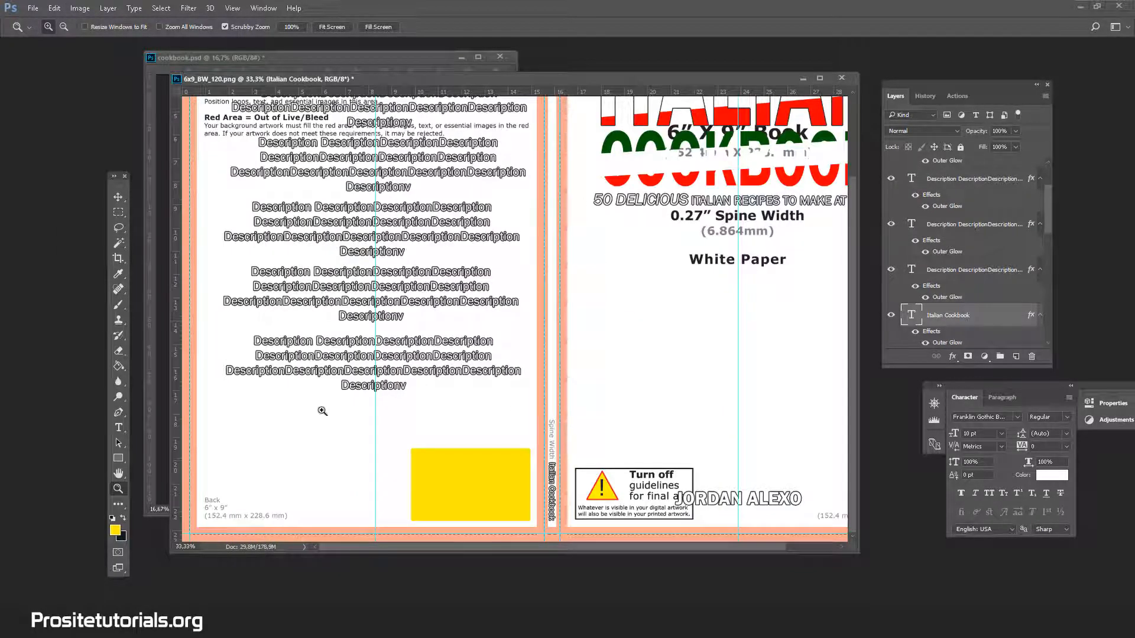
# Move the Layer 0 template to the bottom of the layer stack, below Layer 7, to reveal the cover artwork.
pyautogui.scroll(-10, 915, 316)
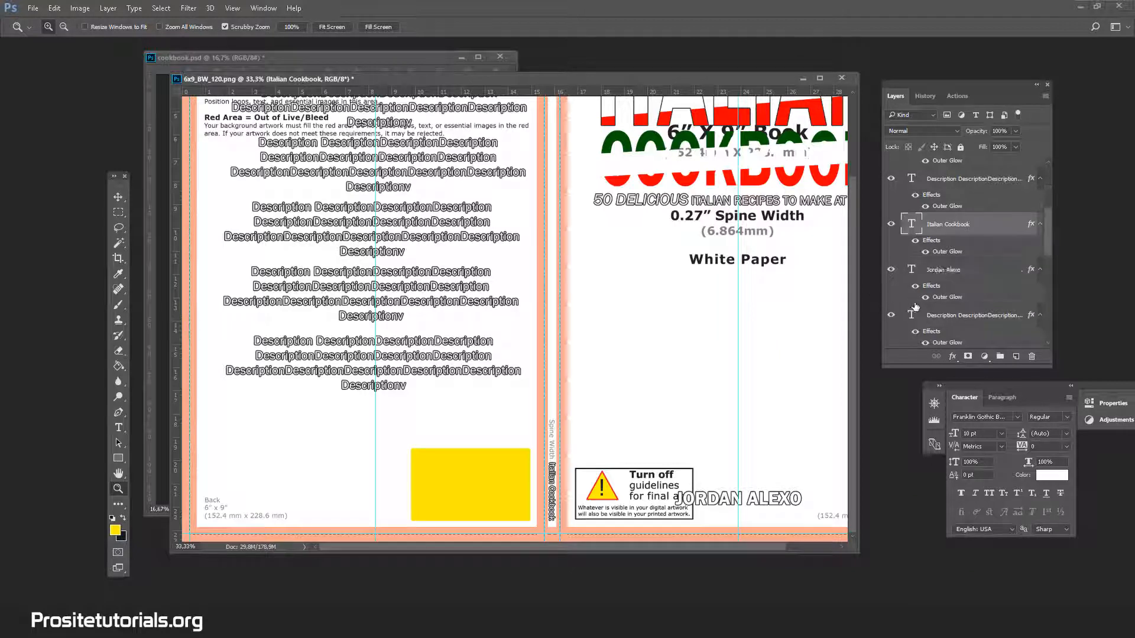
pyautogui.doubleClick(940, 284)
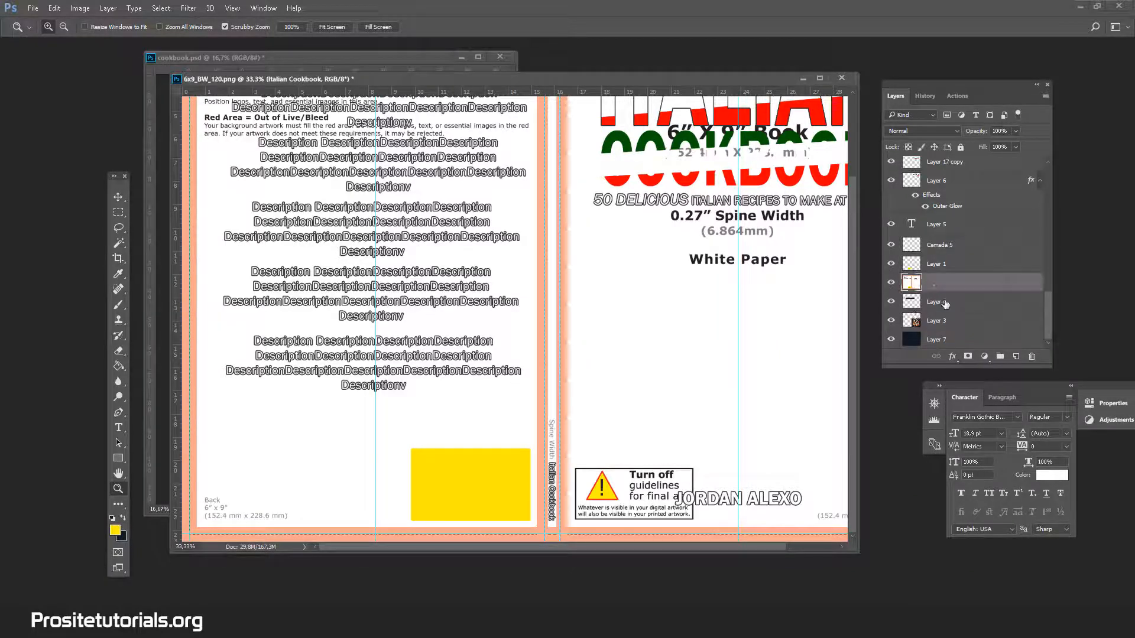
pyautogui.moveTo(992, 333); pyautogui.dragTo(1000, 349)
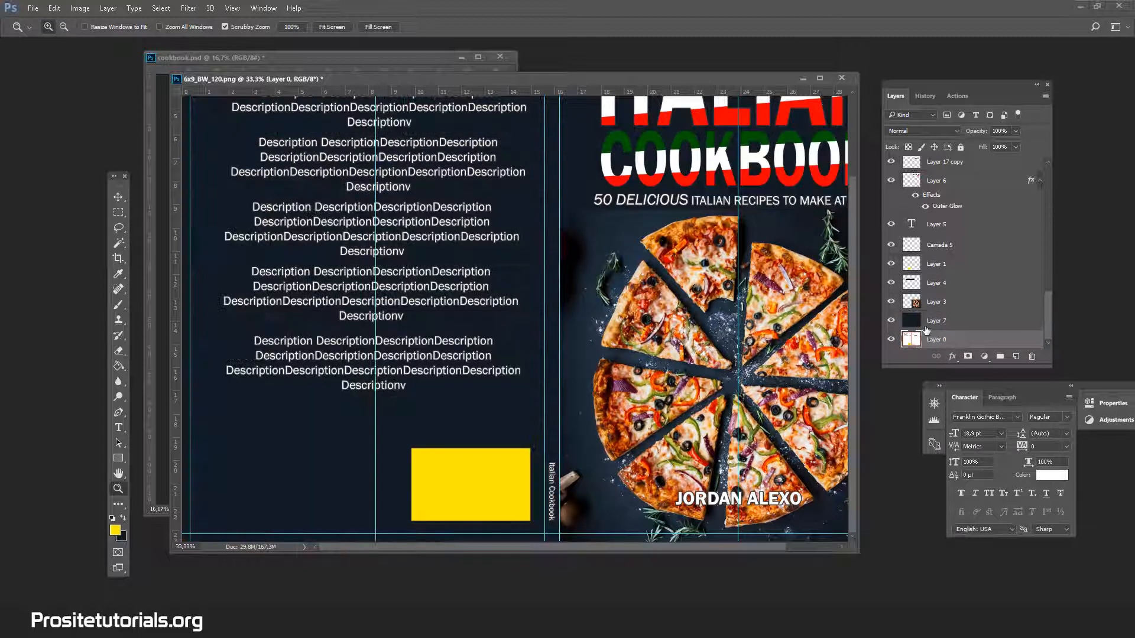
pyautogui.scroll(4, 597, 220)
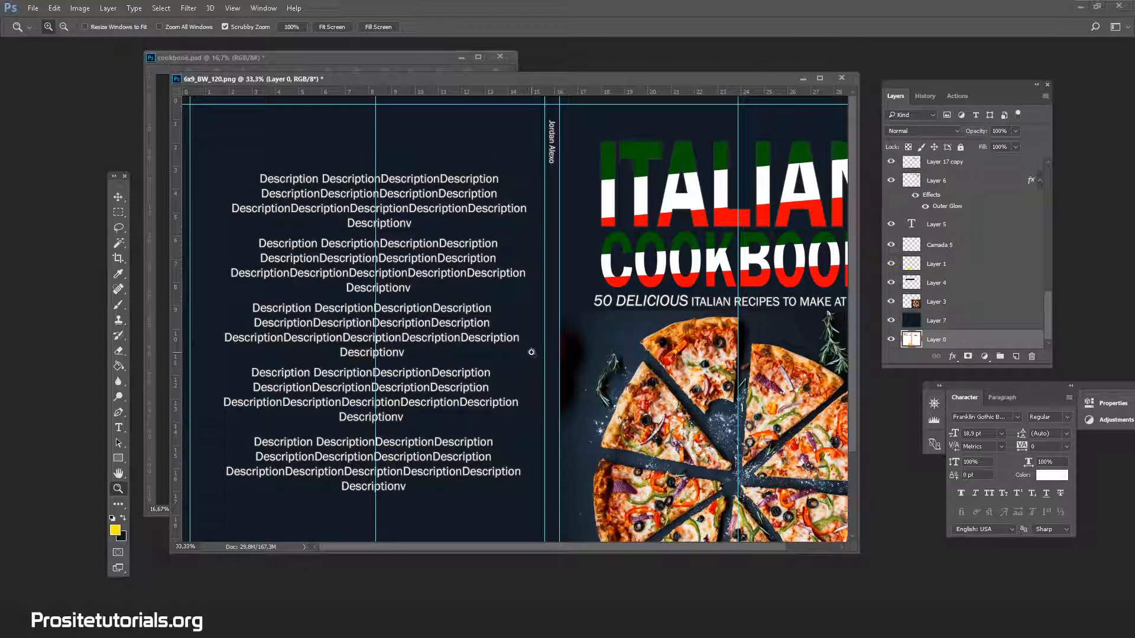
# Toggle the visibility of the yellow barcode rectangle on Layer 1 and move that layer below Layer 7, directly above Layer 0.
pyautogui.hotkey('ctrl', '-')
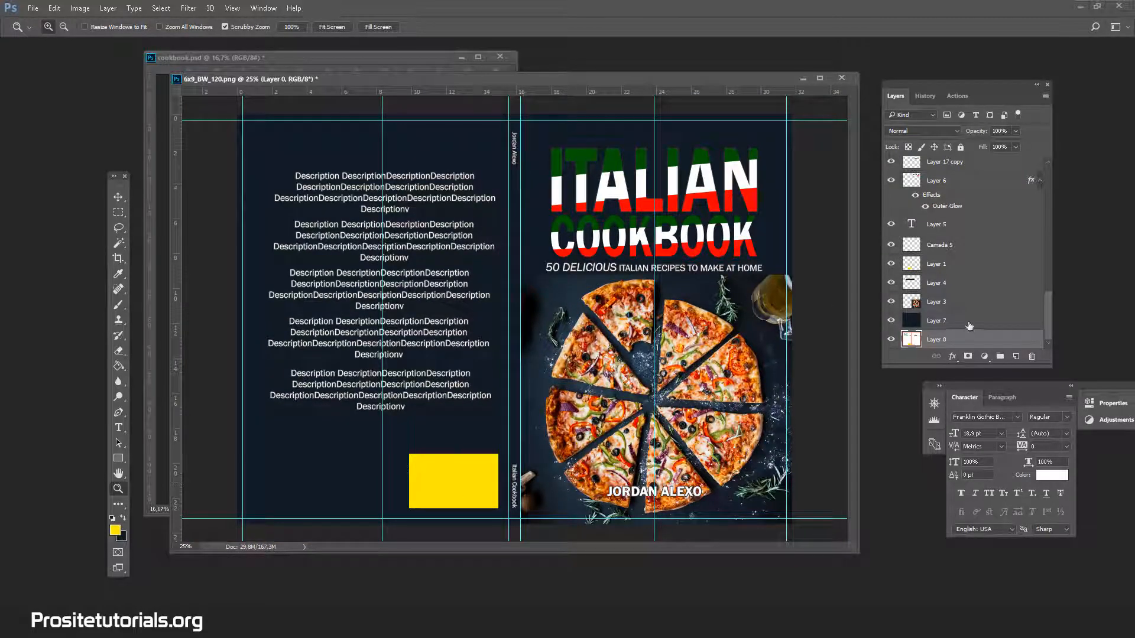
pyautogui.click(944, 265)
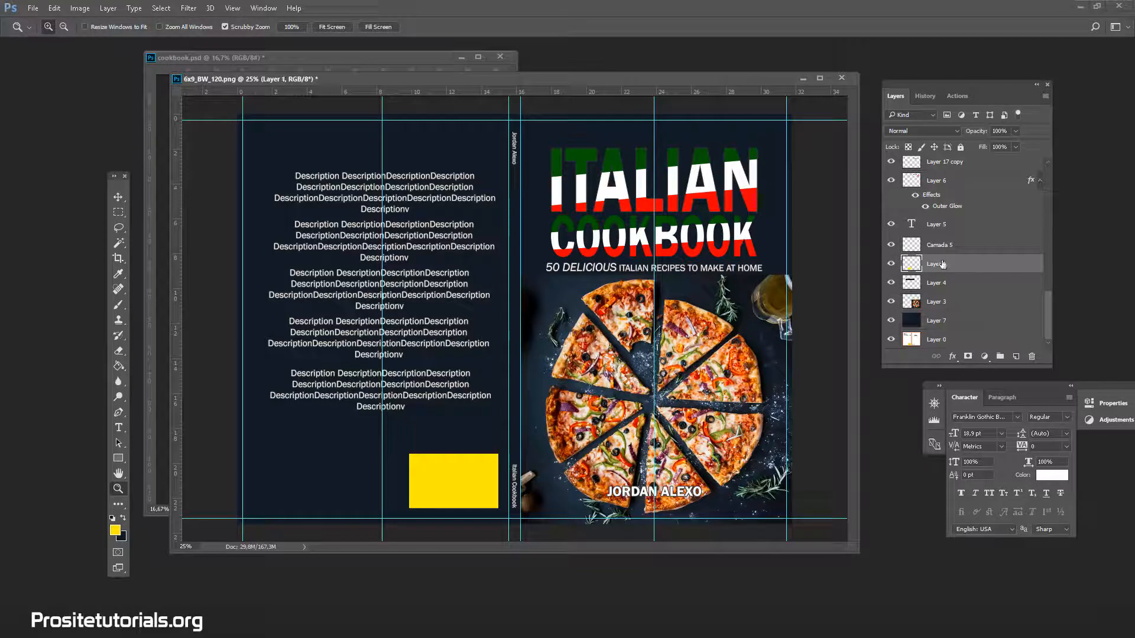
pyautogui.click(891, 264)
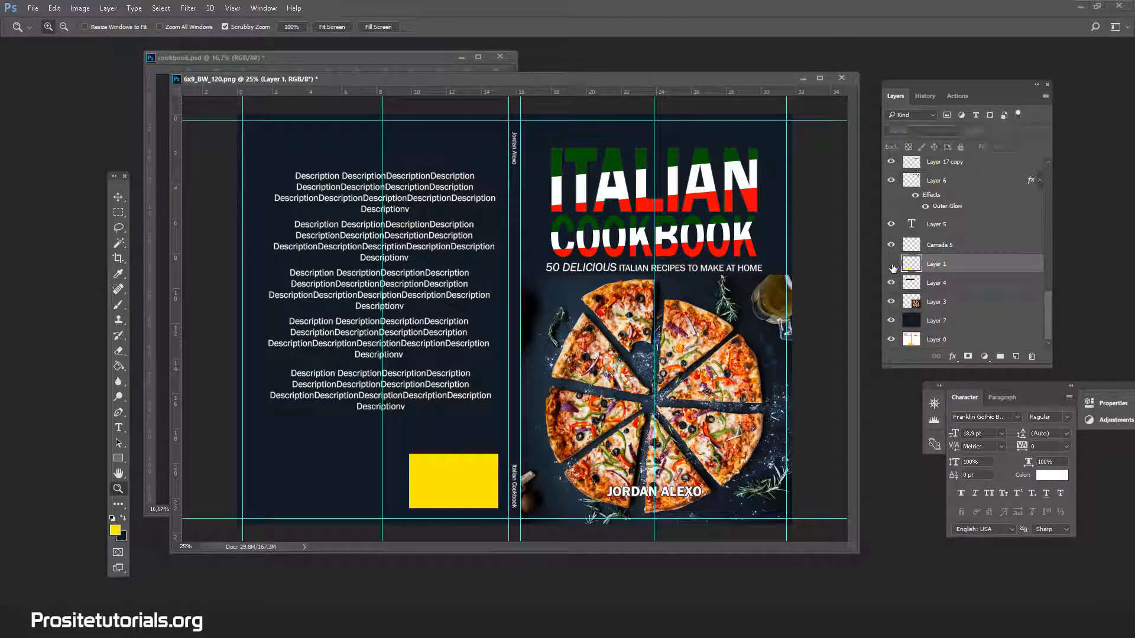
pyautogui.click(892, 265)
pyautogui.click(891, 265)
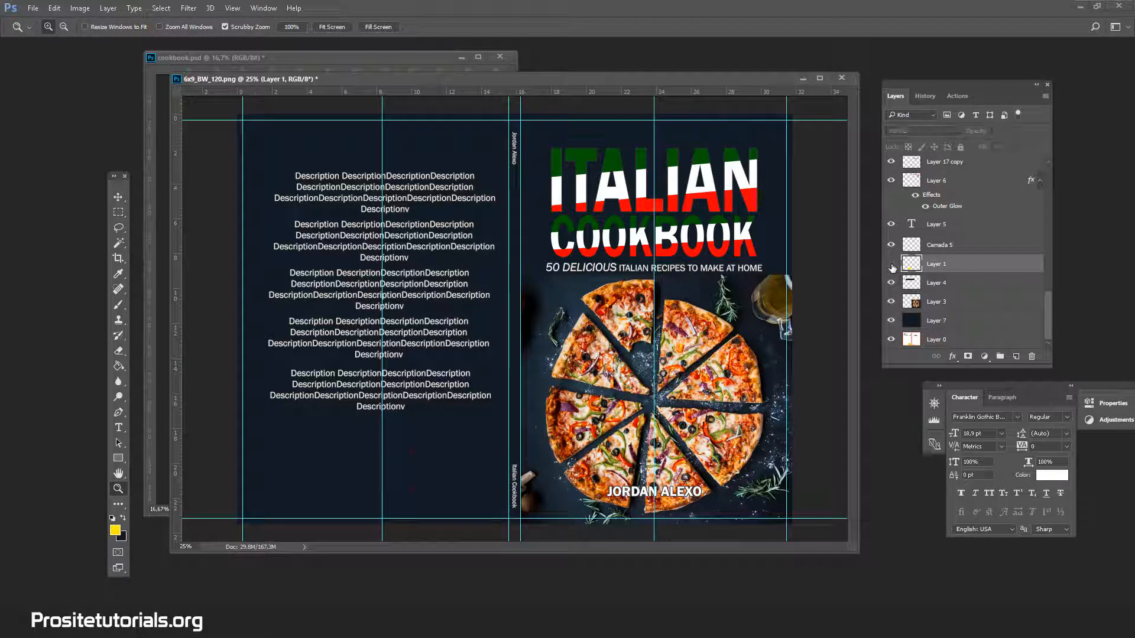
pyautogui.click(891, 265)
pyautogui.click(892, 266)
pyautogui.click(892, 266)
pyautogui.moveTo(934, 321); pyautogui.dragTo(934, 330)
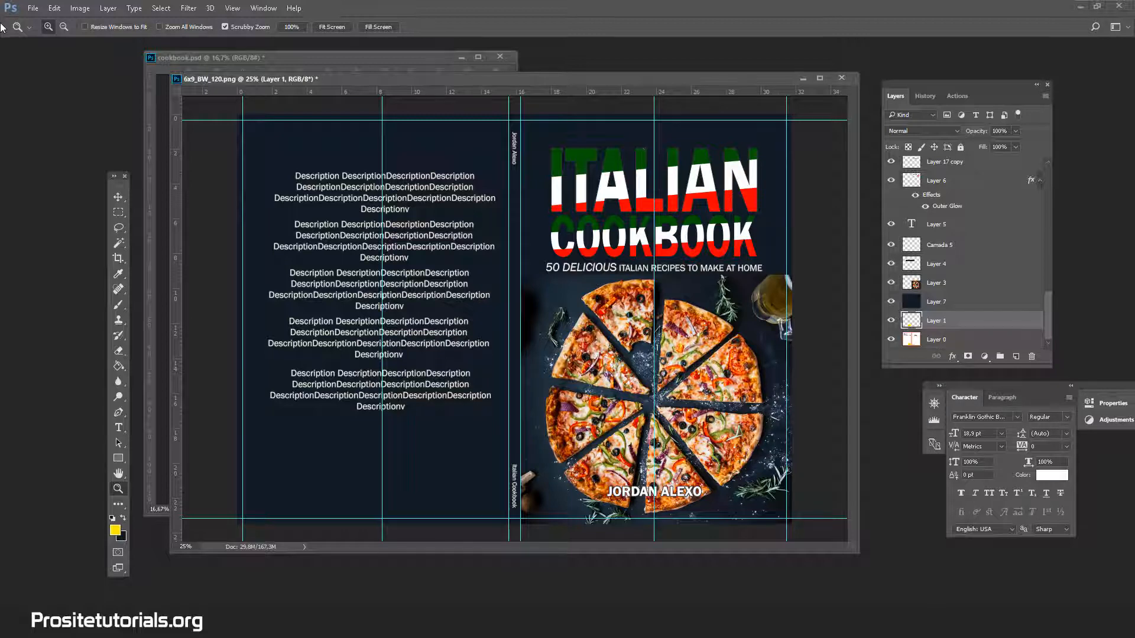
# Save the full cover in TIFF format as 6x9_BW_120.tif, with layers included and no image compression.
pyautogui.click(33, 9)
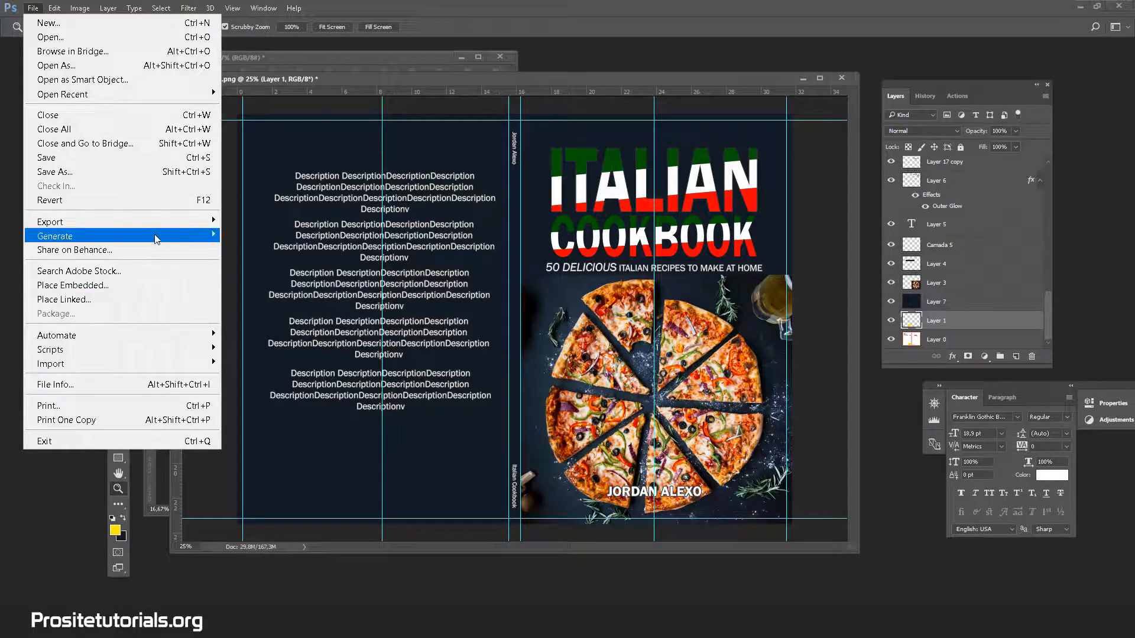
pyautogui.moveTo(156, 236)
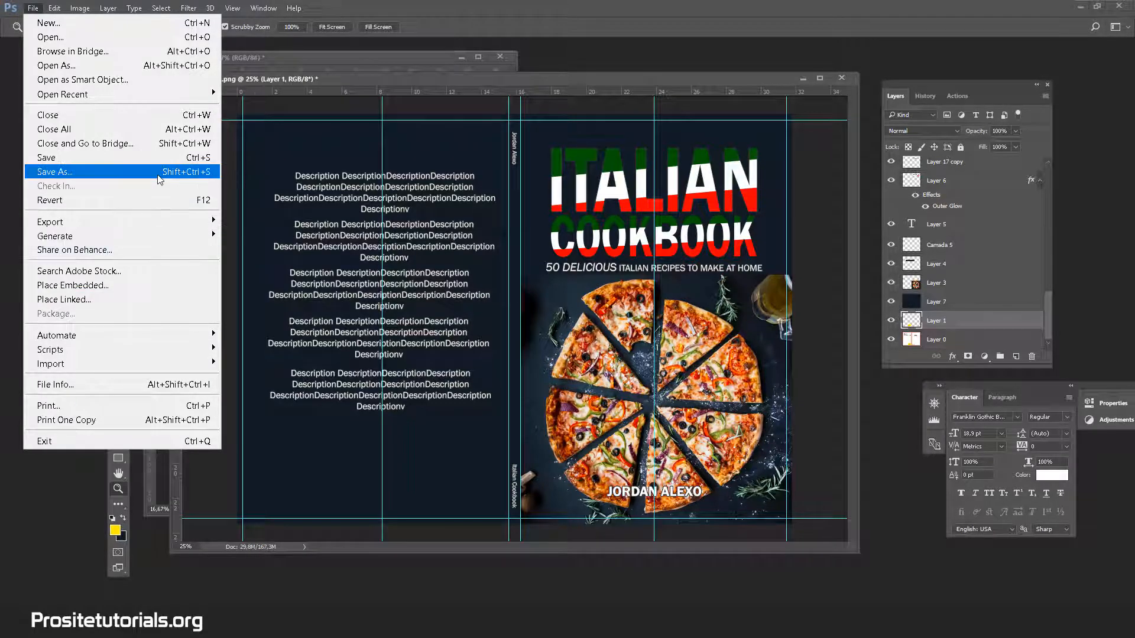
pyautogui.click(158, 177)
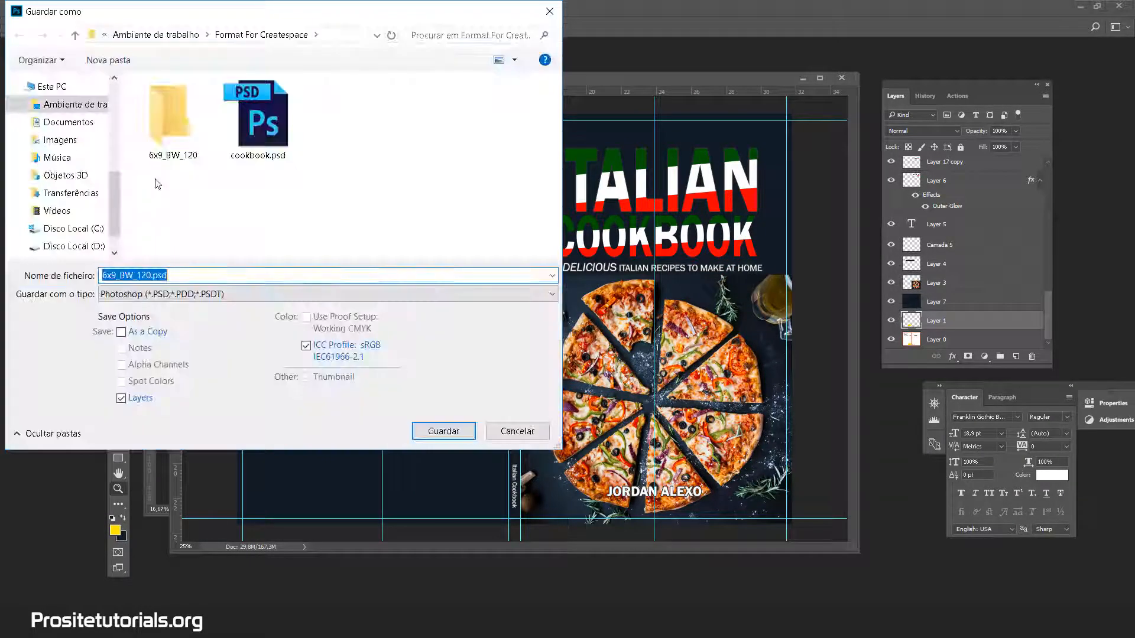
pyautogui.click(280, 297)
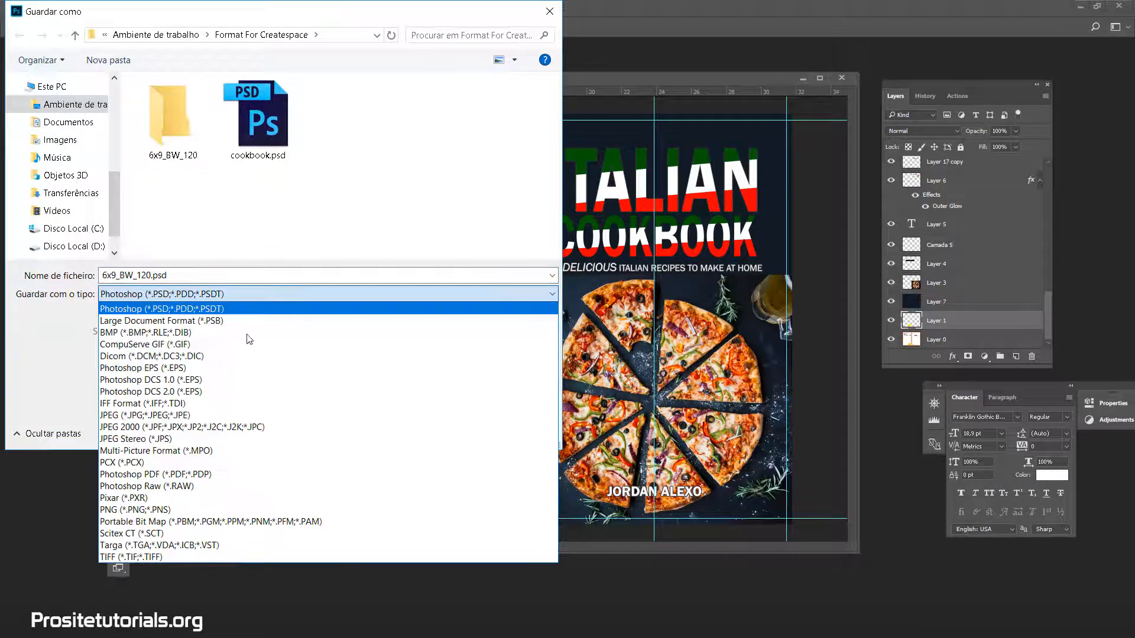
pyautogui.click(146, 558)
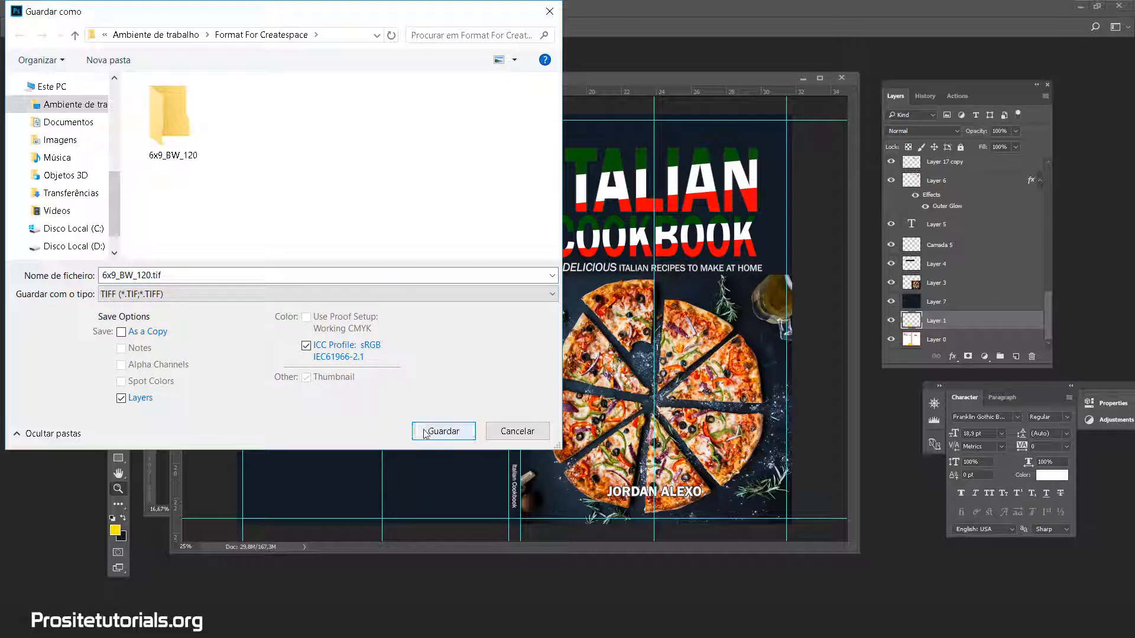
pyautogui.click(443, 432)
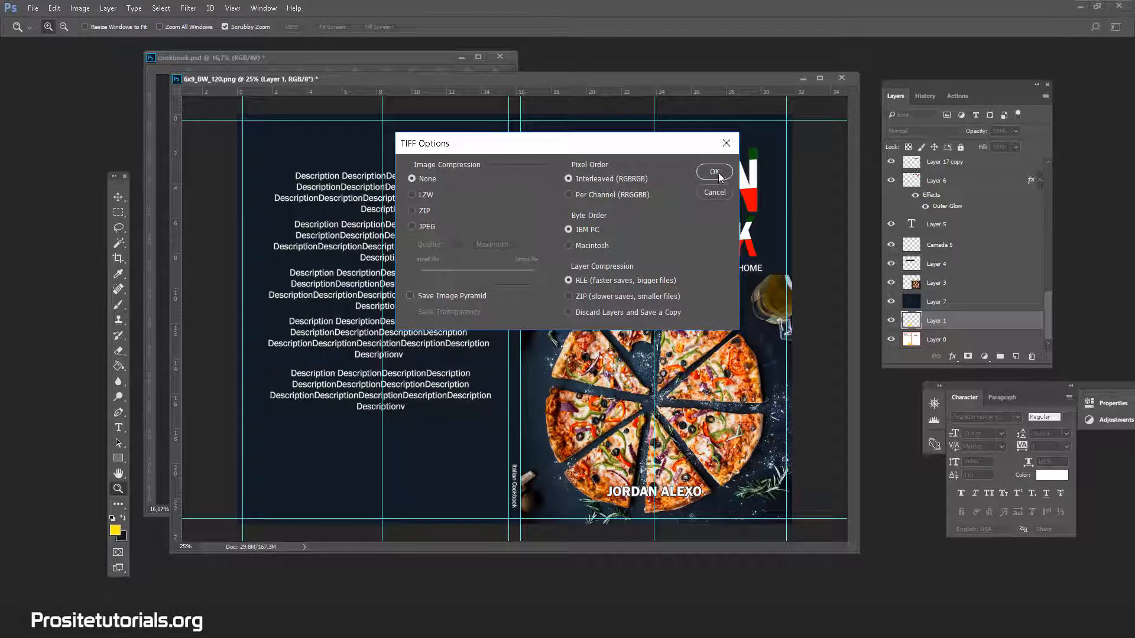
pyautogui.click(714, 173)
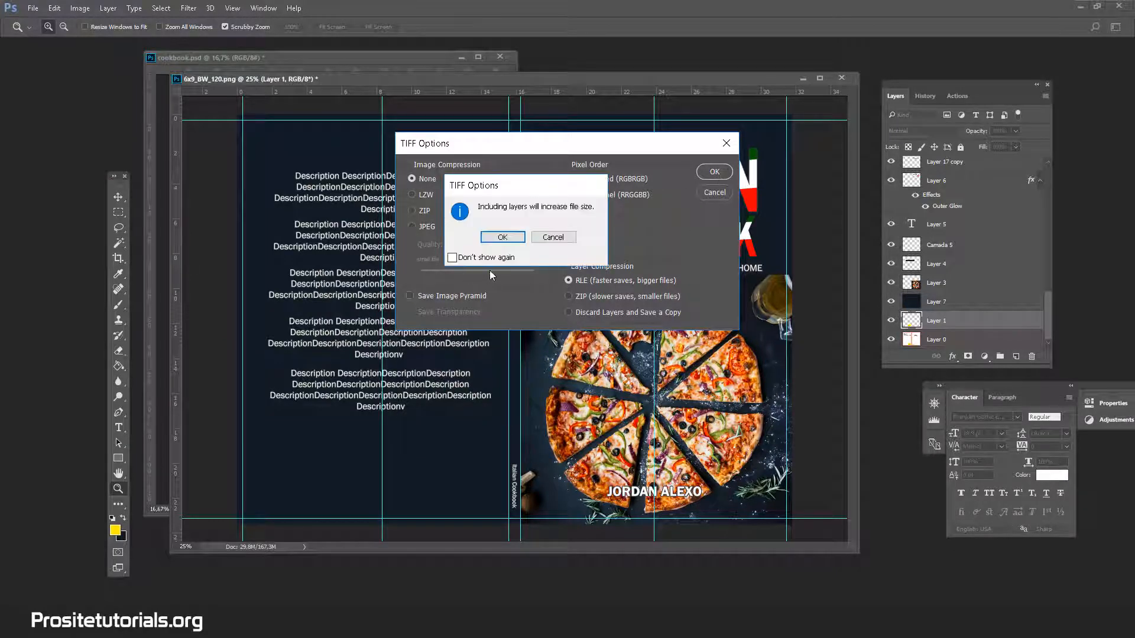
pyautogui.click(502, 237)
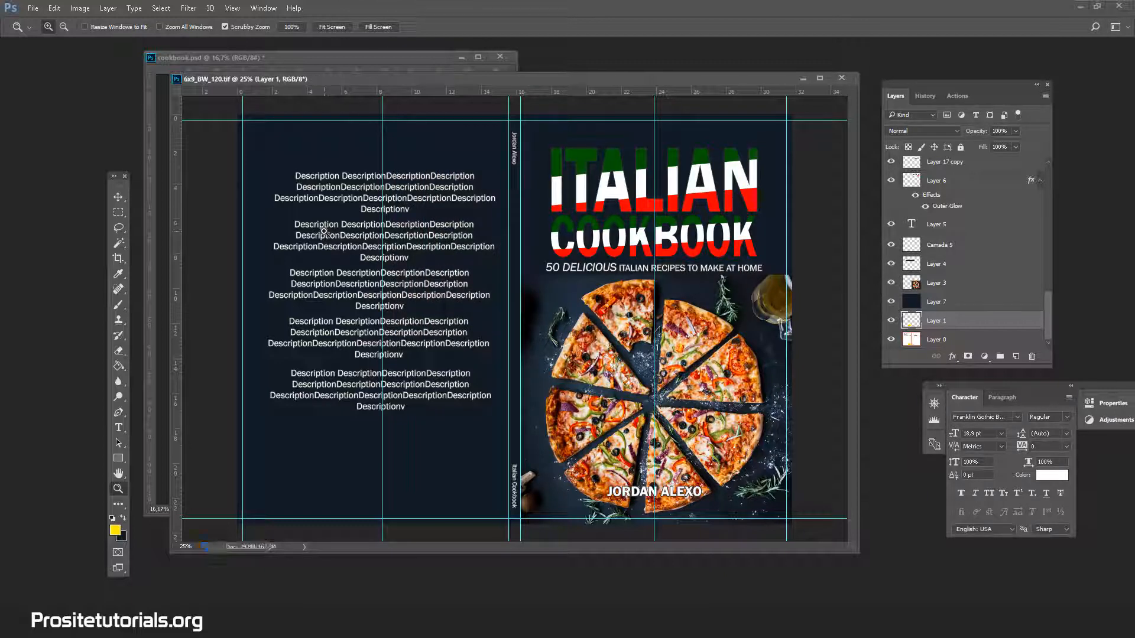
# Switch to the Format For Createspace folder in File Explorer and open the 6x9_BW_120.tif file.
pyautogui.moveTo(312, 626)
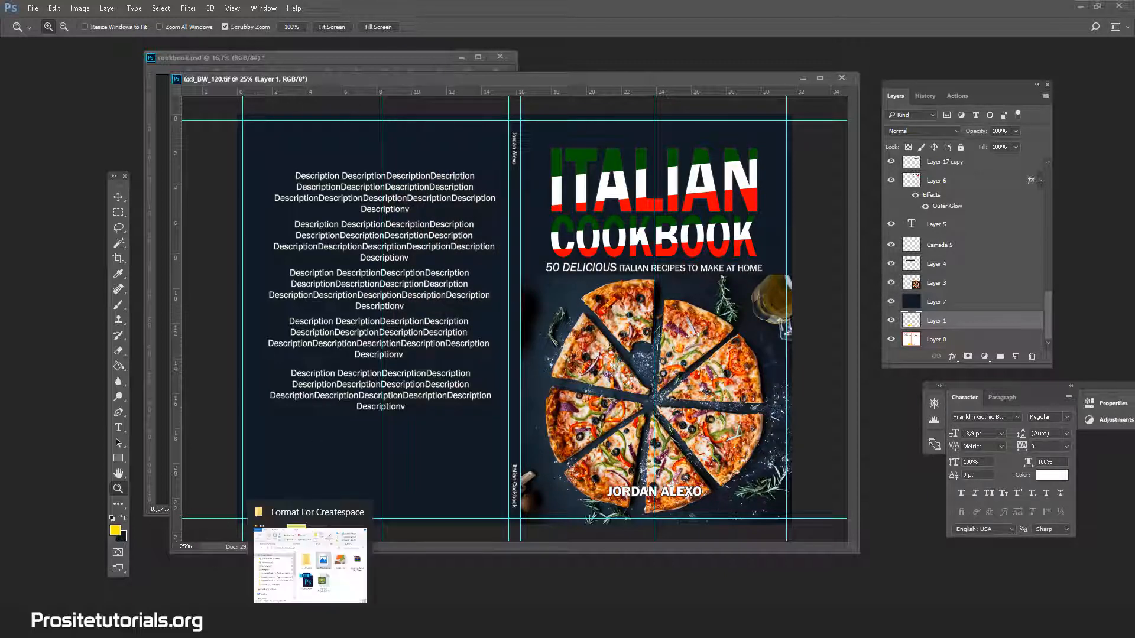
pyautogui.click(325, 594)
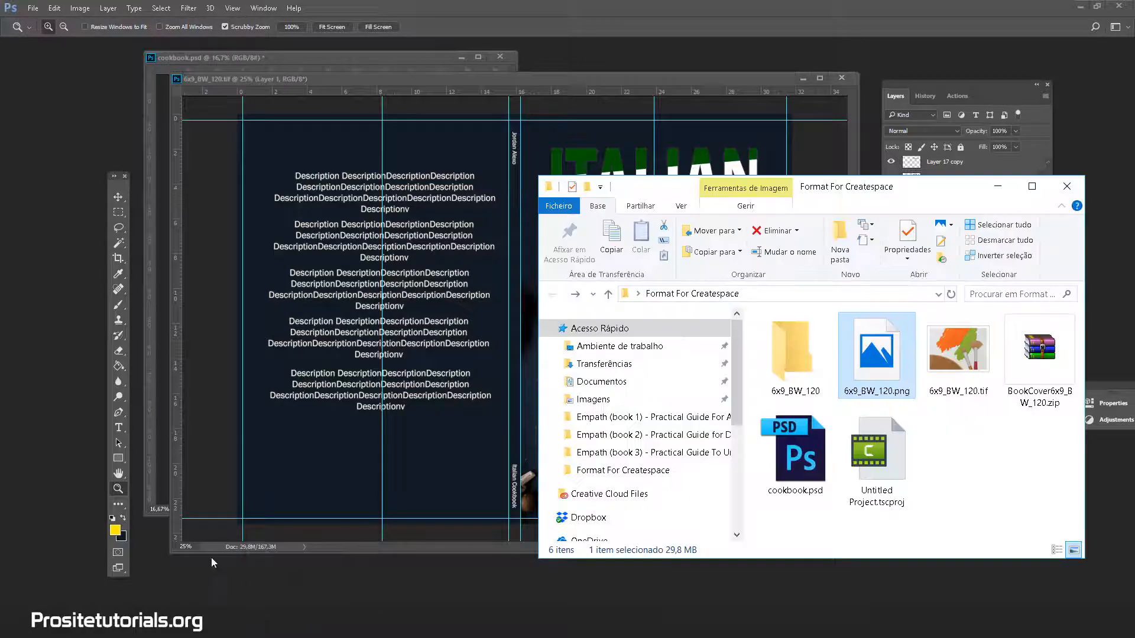
pyautogui.moveTo(954, 365)
pyautogui.doubleClick(954, 375)
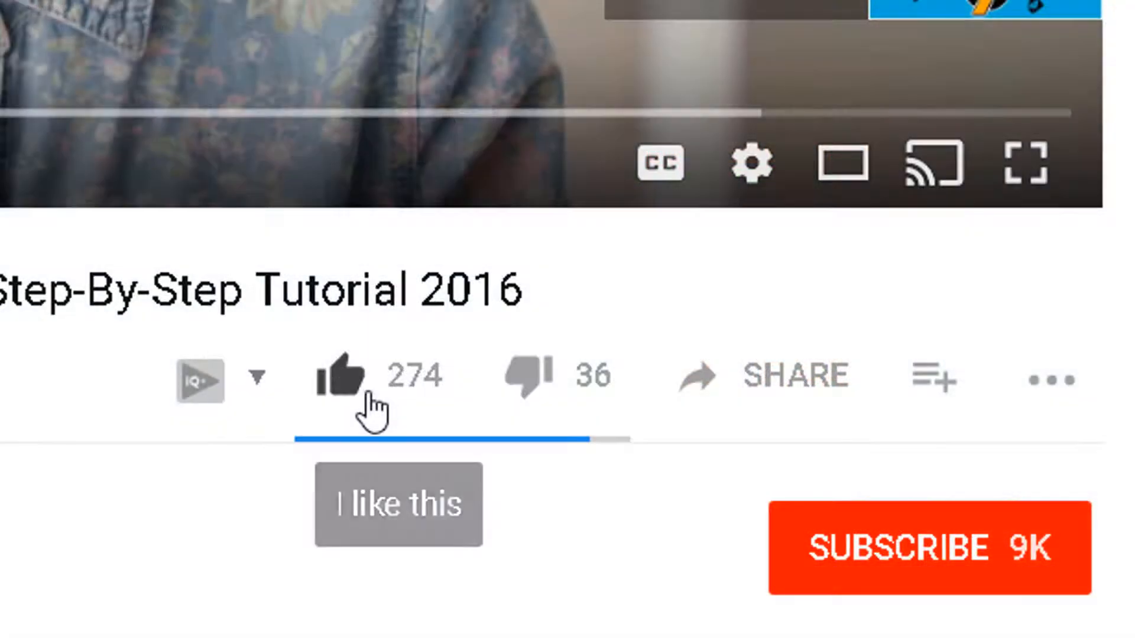
pyautogui.click(366, 398)
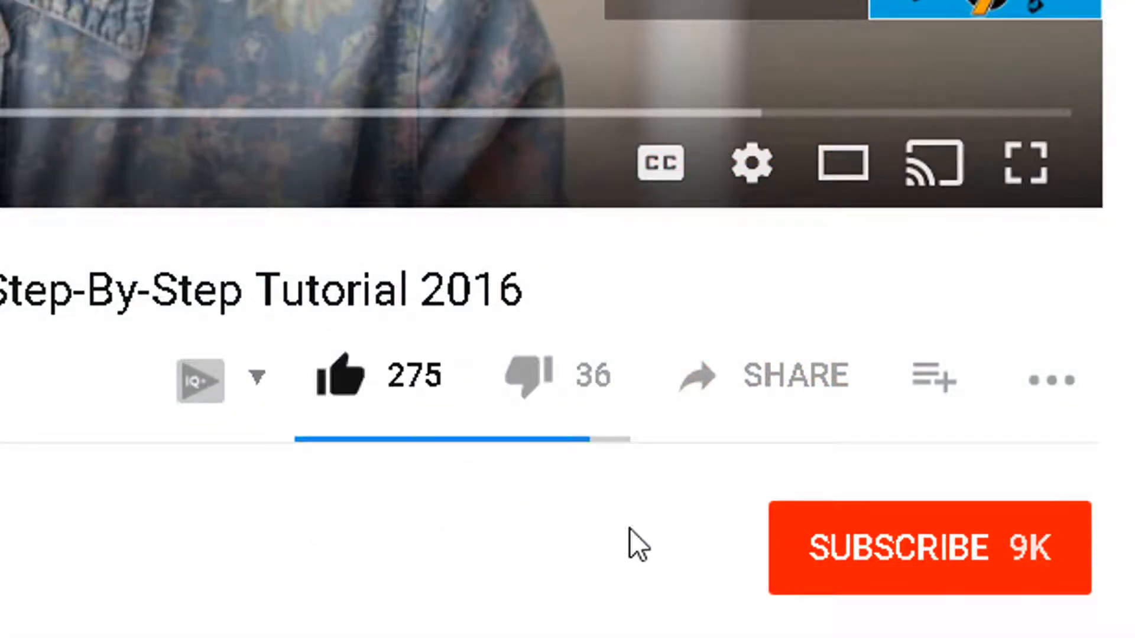
pyautogui.click(835, 585)
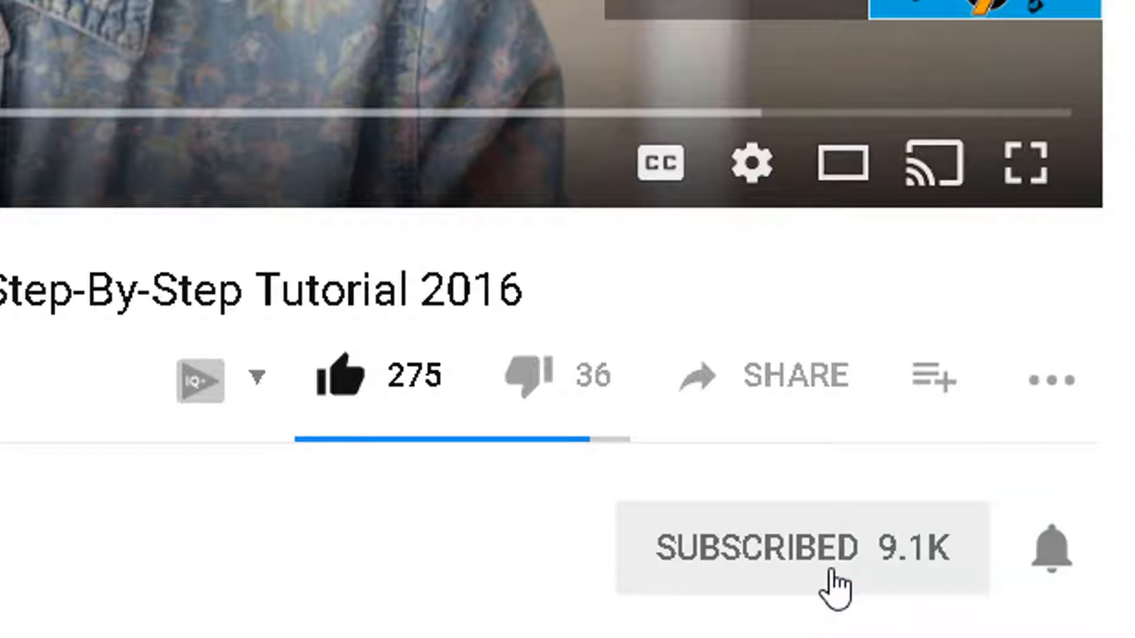
pyautogui.click(1040, 550)
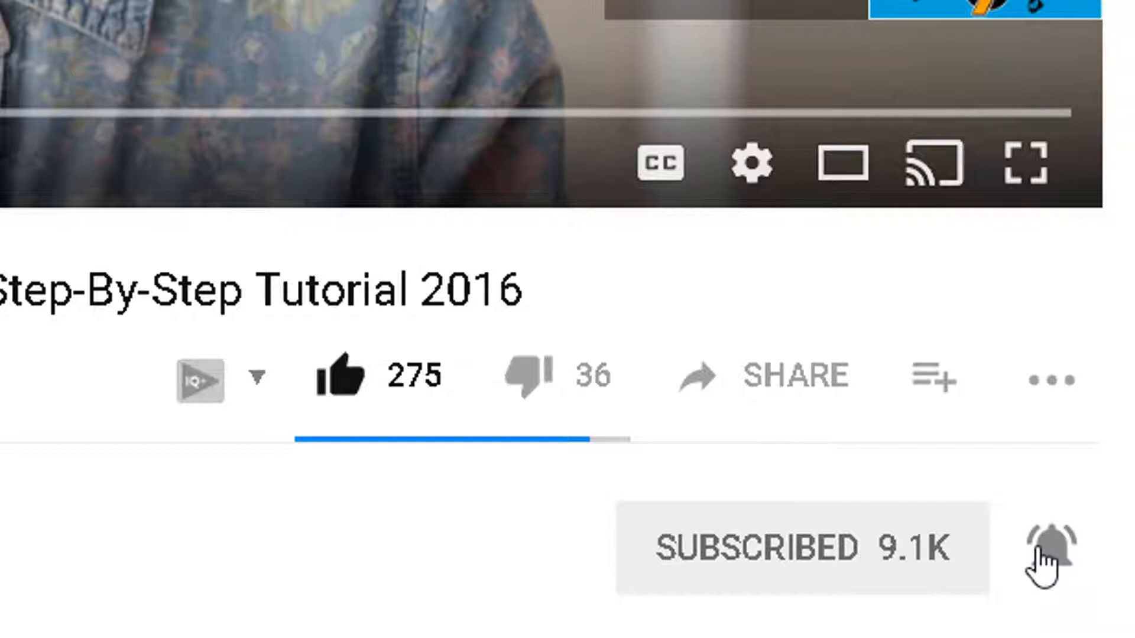